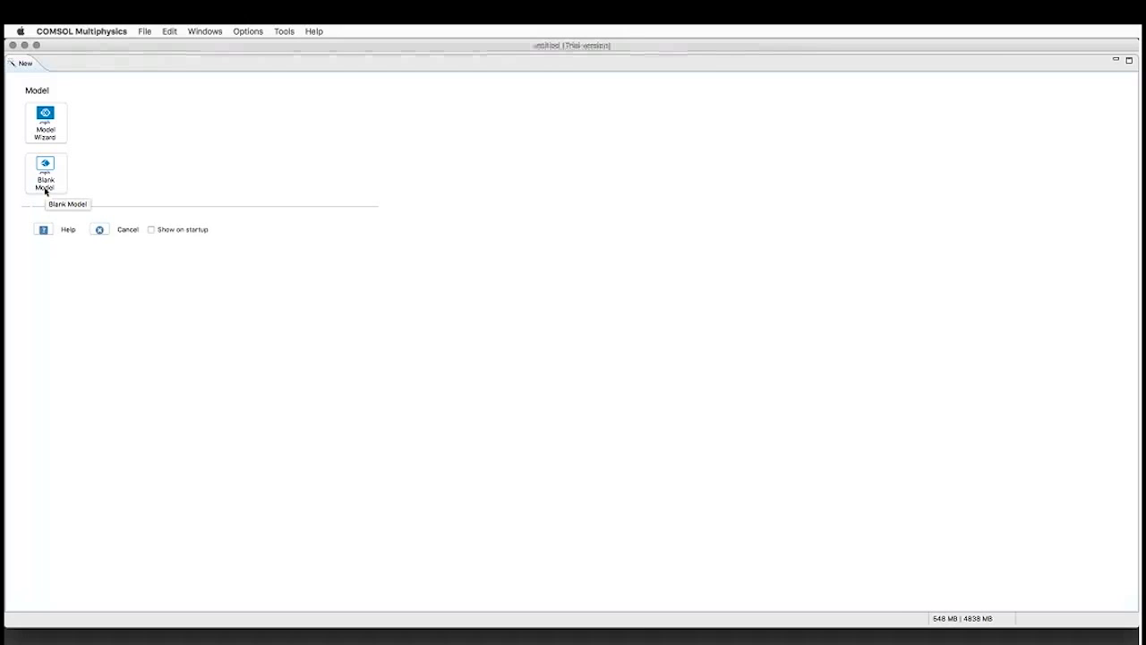
Step: Start a new model with the Model Wizard and choose the 2D space dimension
{"action": "left_click", "coordinate": [45, 184]}
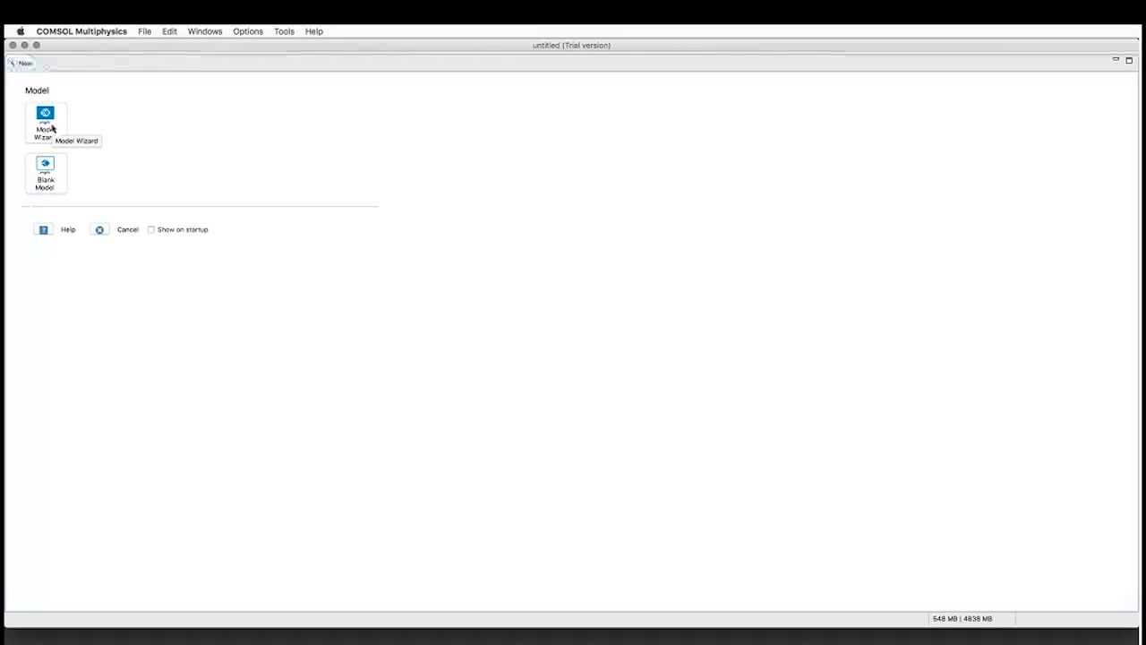
{"action": "left_click", "coordinate": [51, 129]}
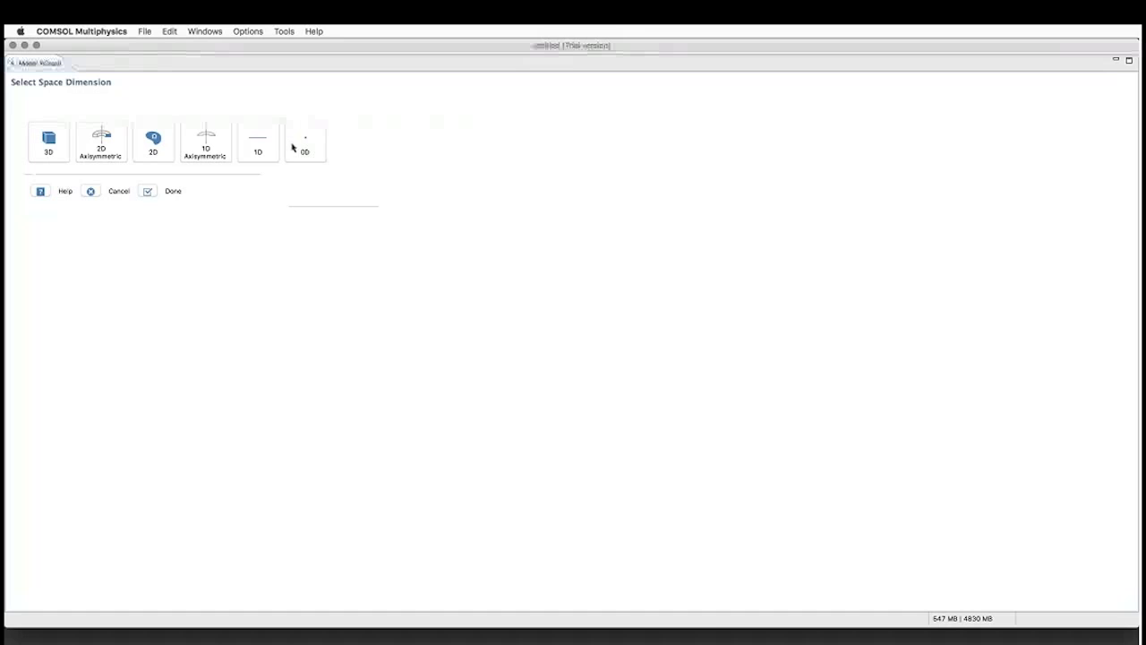
{"action": "left_click", "coordinate": [159, 153]}
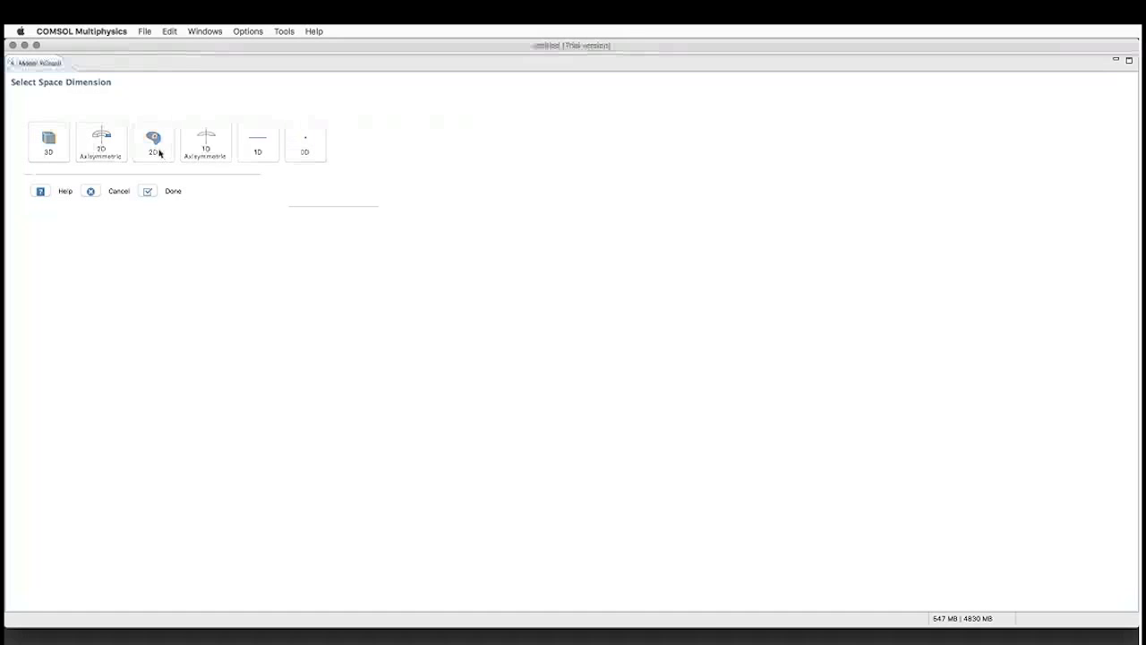
{"action": "left_click", "coordinate": [160, 153]}
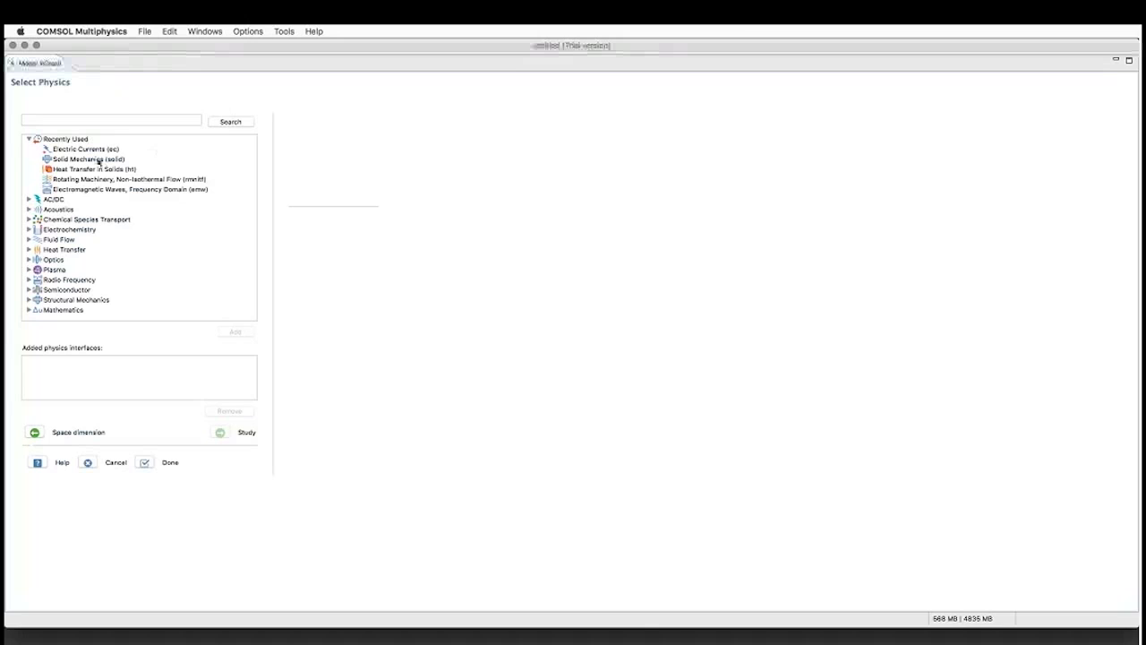
Step: Add the Fluid-Structure Interaction (fsi) physics interface from the Fluid Flow group and review its description and dependent variables
{"action": "left_click", "coordinate": [29, 140]}
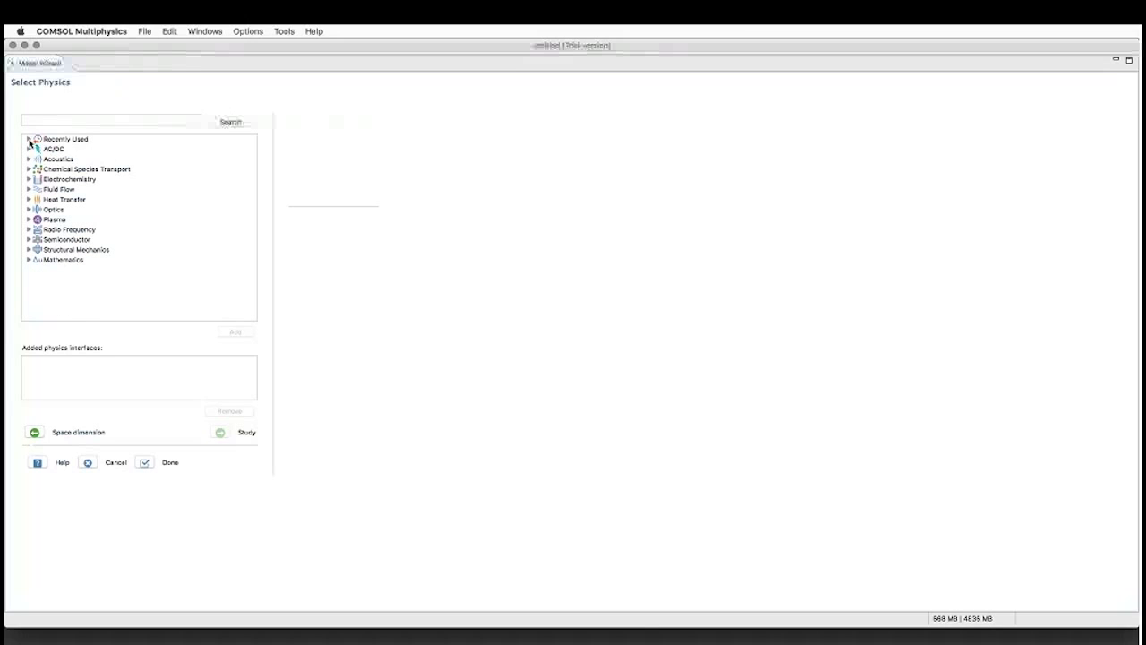
{"action": "left_click", "coordinate": [28, 190]}
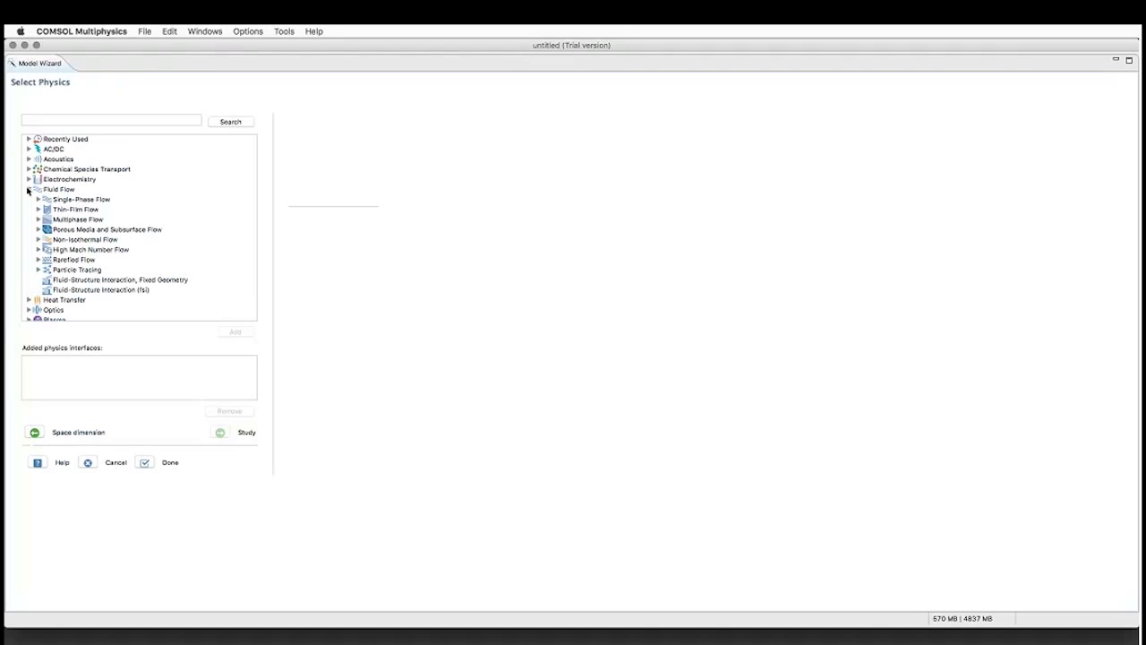
{"action": "left_click", "coordinate": [27, 190]}
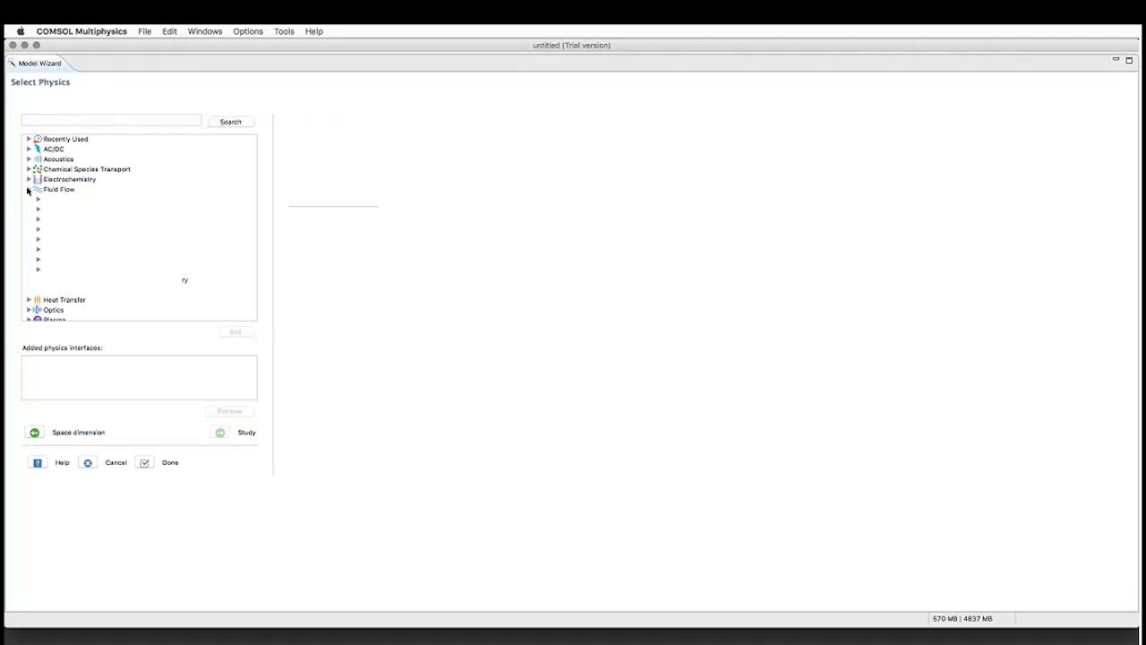
{"action": "left_click", "coordinate": [28, 190]}
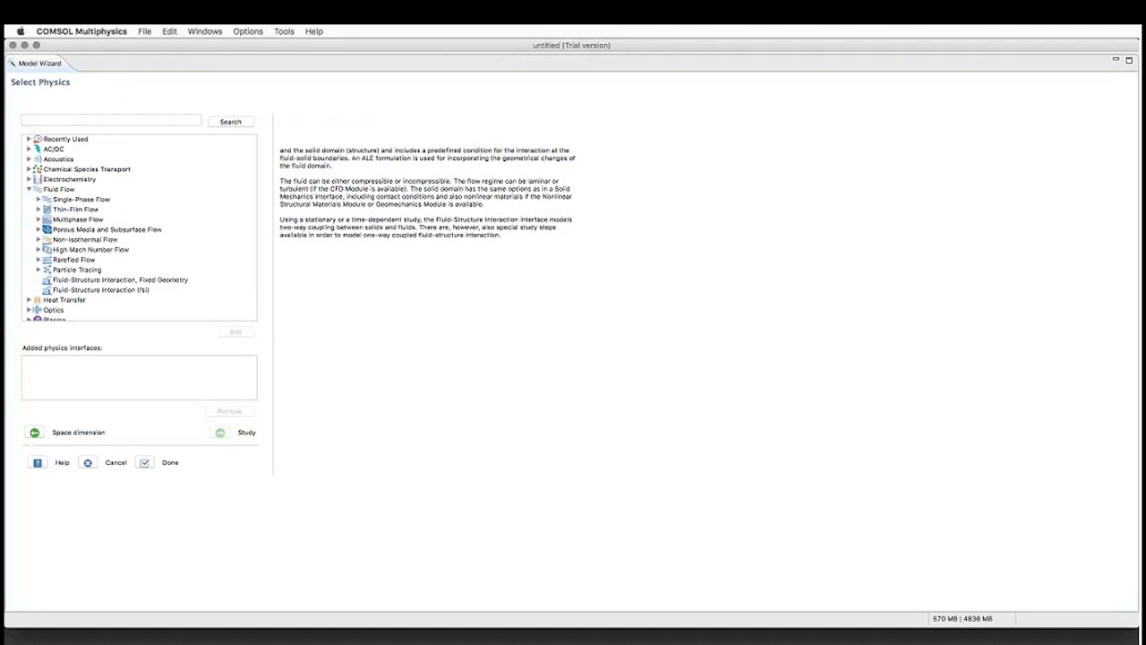
{"action": "left_click", "coordinate": [82, 290]}
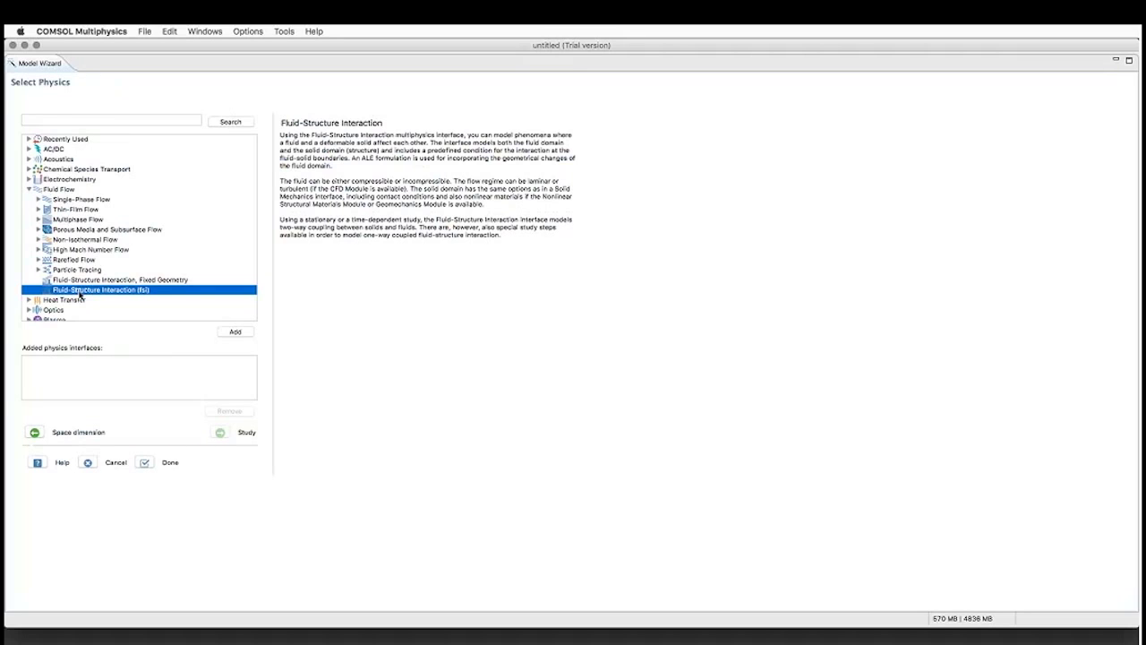
{"action": "left_click", "coordinate": [243, 335]}
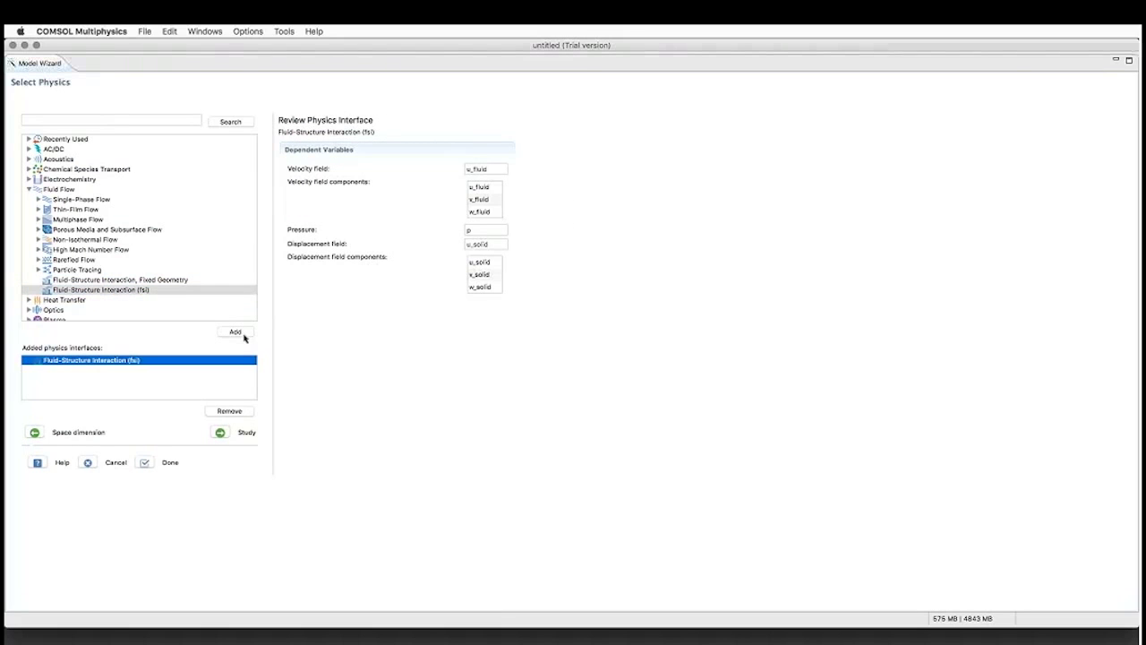
{"action": "left_click", "coordinate": [105, 290]}
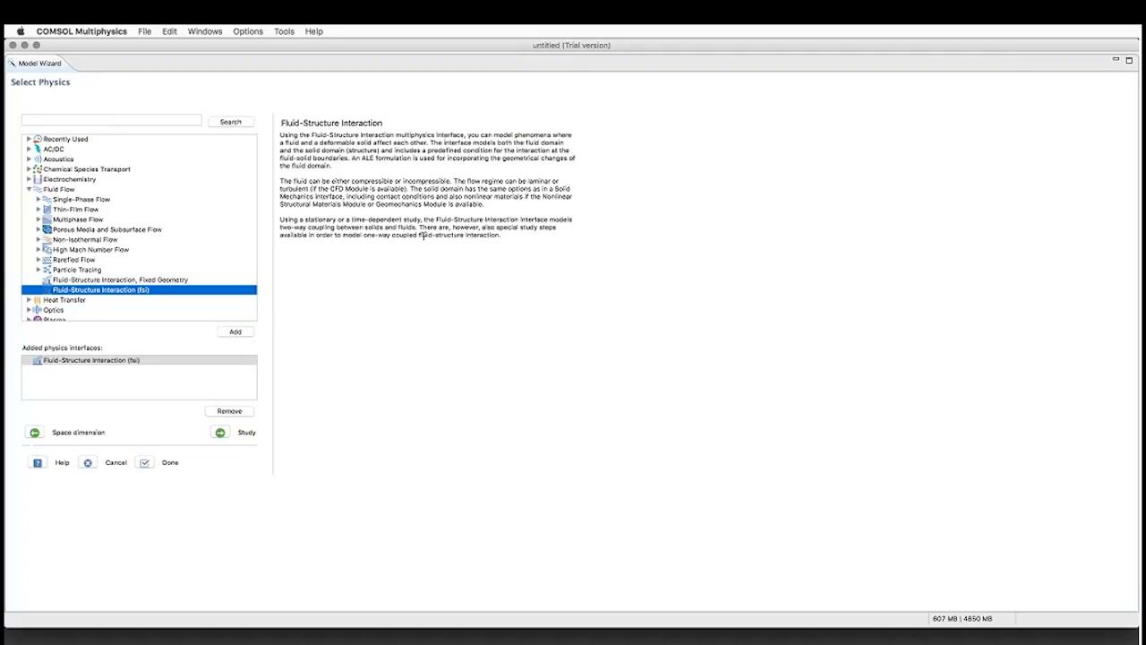
{"action": "left_click", "coordinate": [84, 360]}
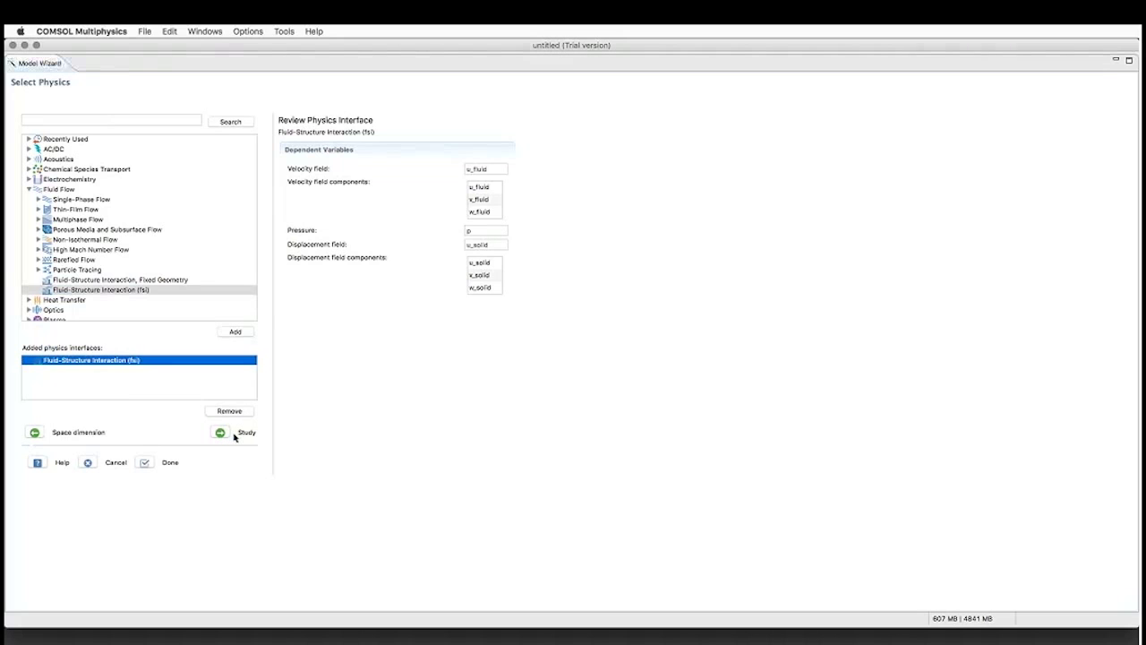
Step: Proceed to the study selection, choose the preset Time Dependent study and finish the model setup
{"action": "left_click", "coordinate": [221, 433]}
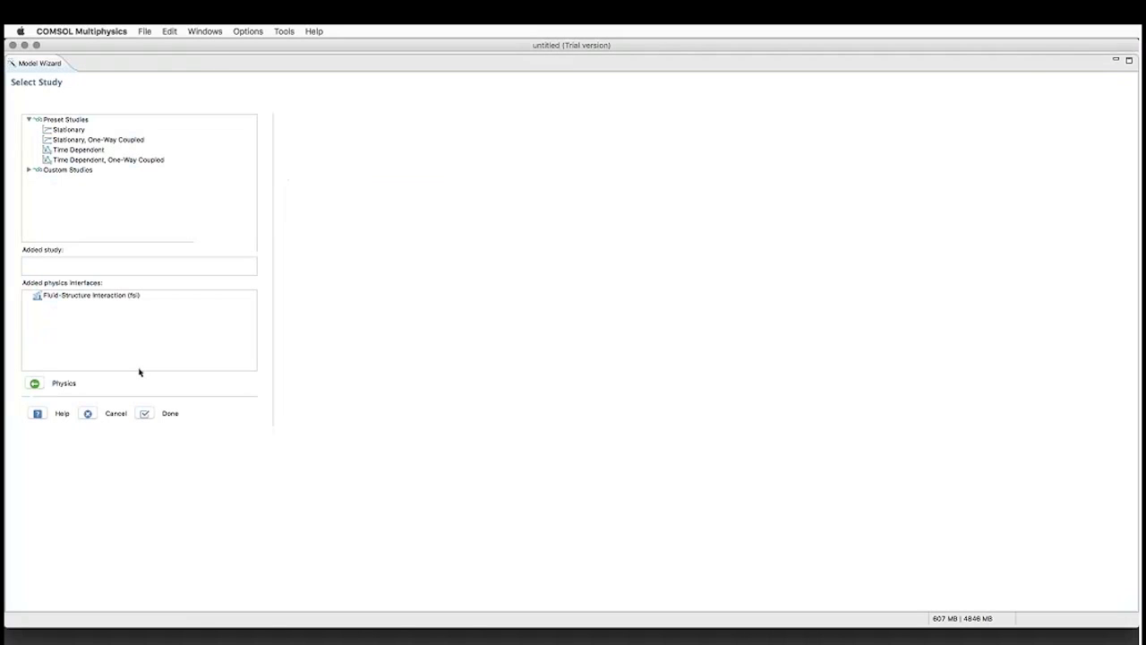
{"action": "left_click", "coordinate": [66, 150]}
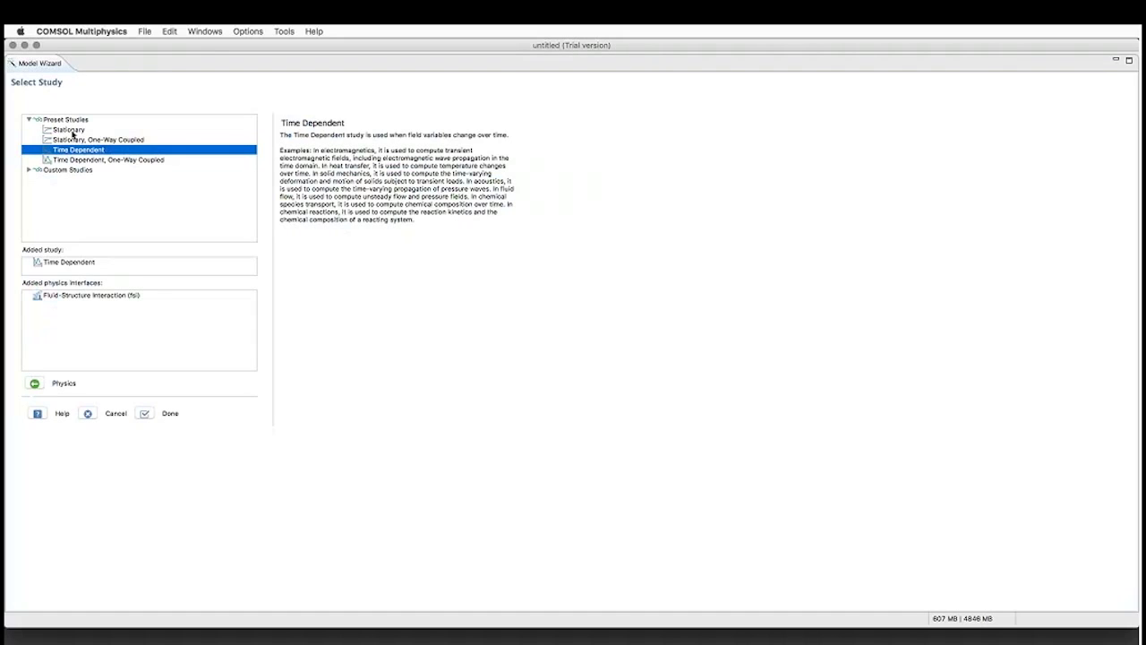
{"action": "left_click", "coordinate": [30, 170]}
{"action": "left_click", "coordinate": [30, 171]}
{"action": "left_click", "coordinate": [29, 171]}
{"action": "left_click", "coordinate": [30, 170]}
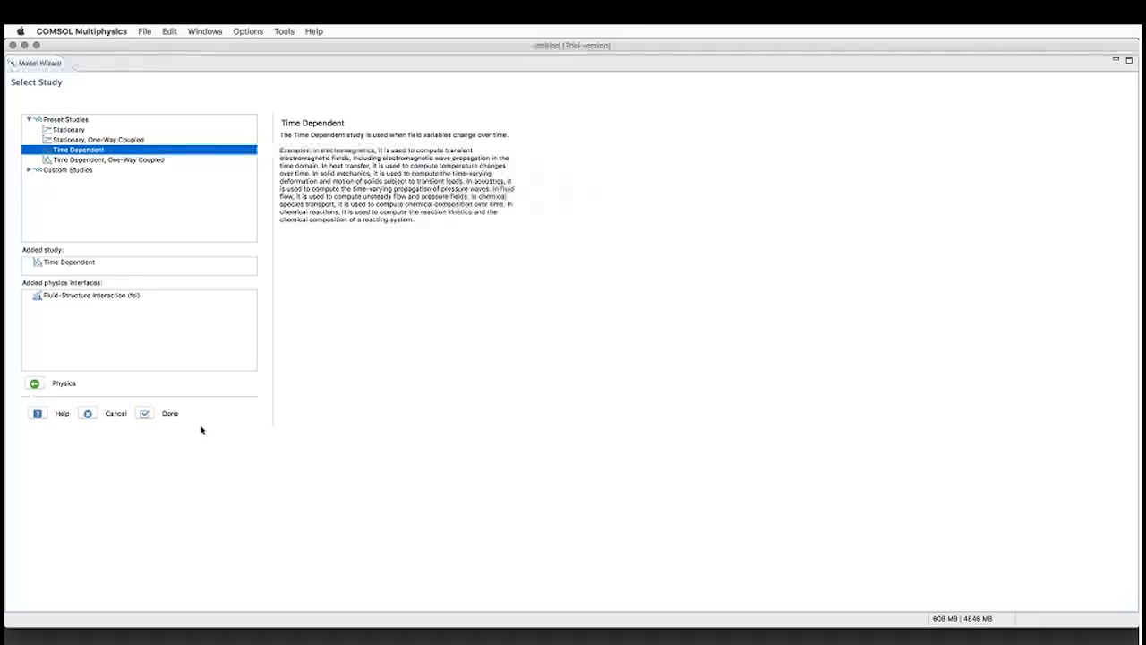
{"action": "left_click", "coordinate": [141, 416]}
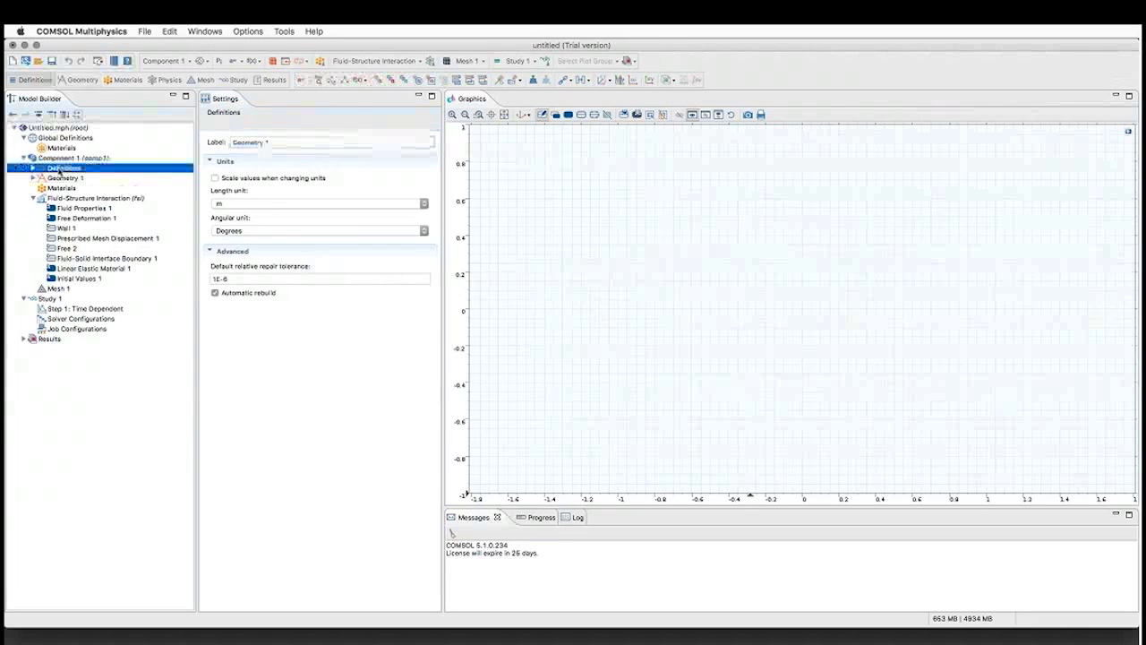
{"action": "left_click", "coordinate": [59, 148]}
{"action": "left_click", "coordinate": [63, 138]}
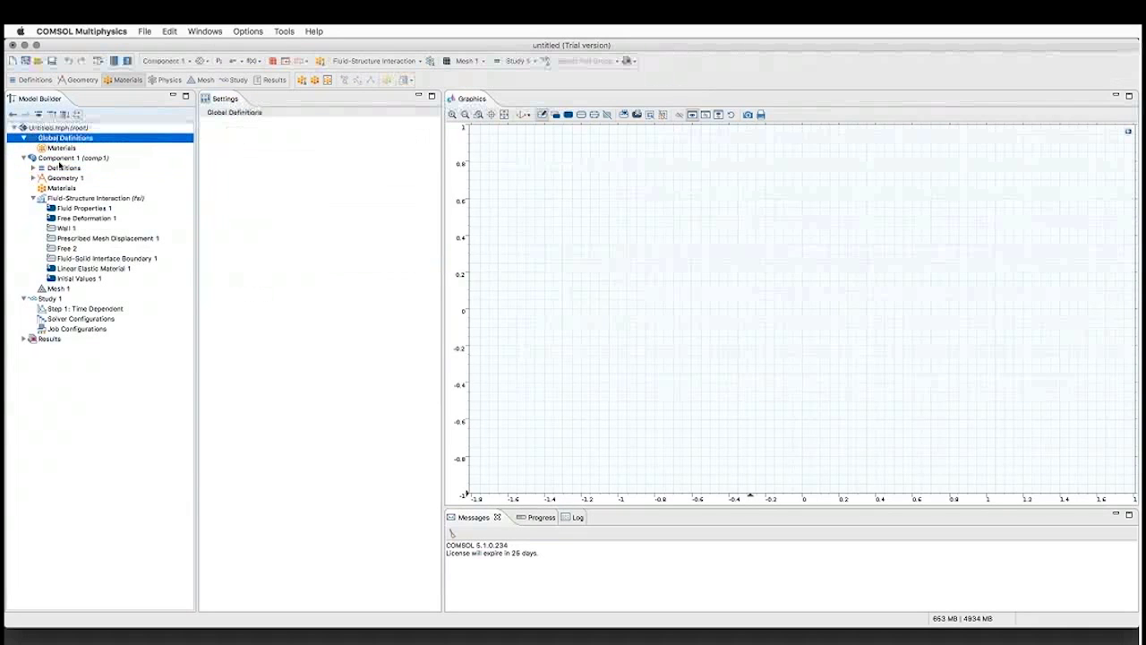
{"action": "left_click", "coordinate": [69, 198]}
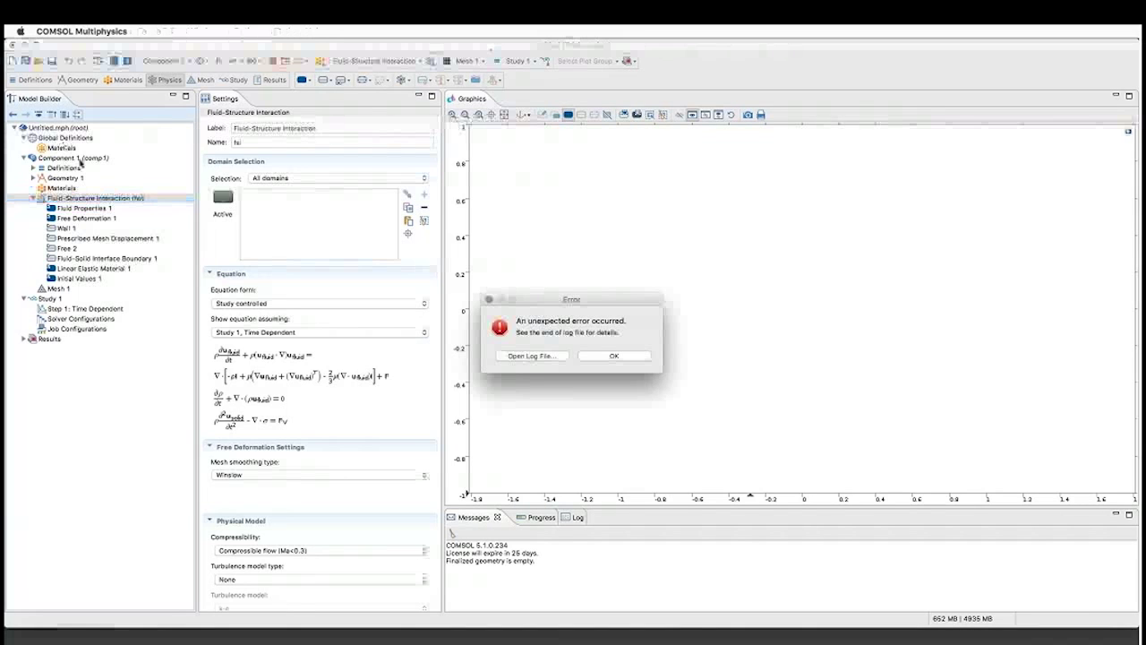
{"action": "left_click", "coordinate": [631, 357]}
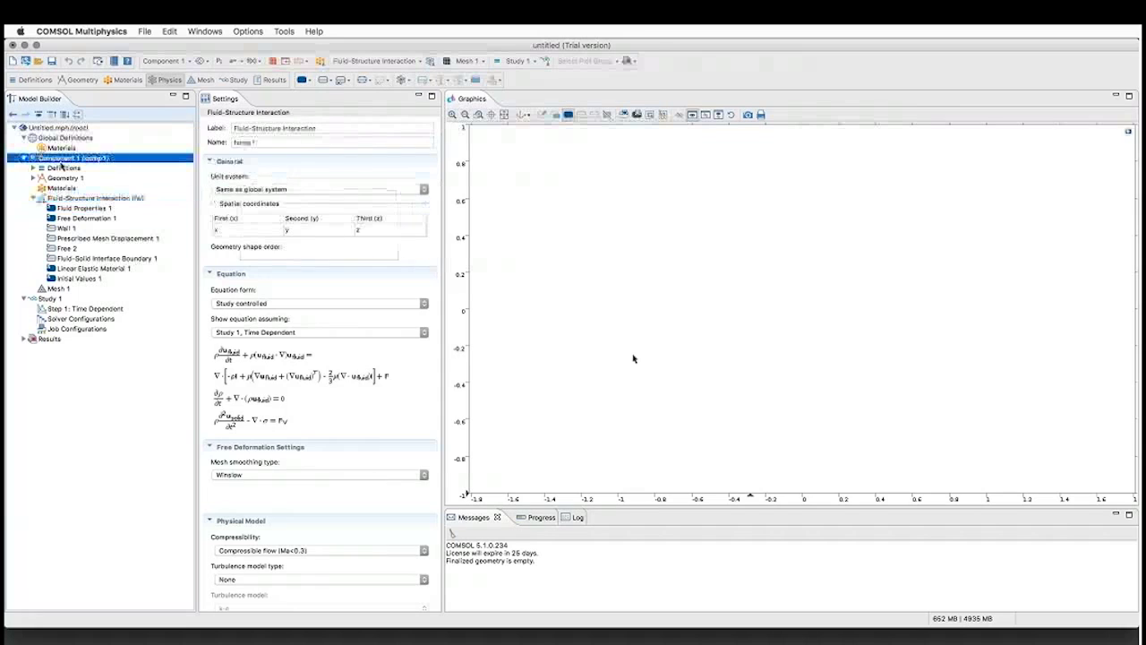
Step: Add a Parameters node under Global Definitions and dismiss the error dialogs
{"action": "left_click", "coordinate": [67, 137]}
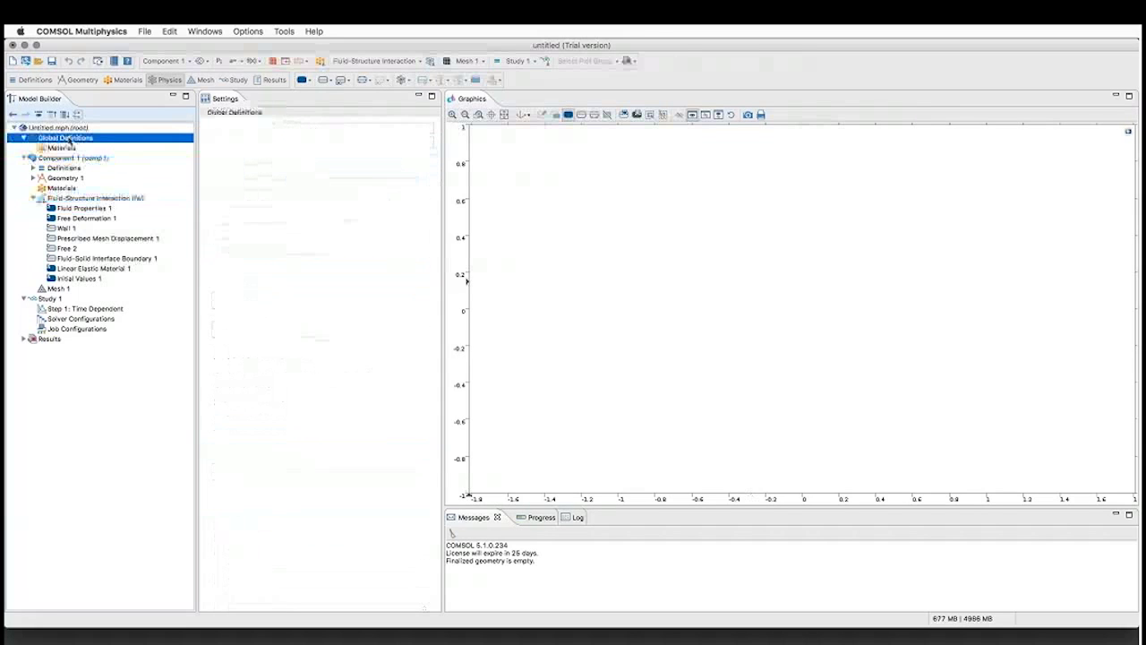
{"action": "right_click", "coordinate": [69, 139]}
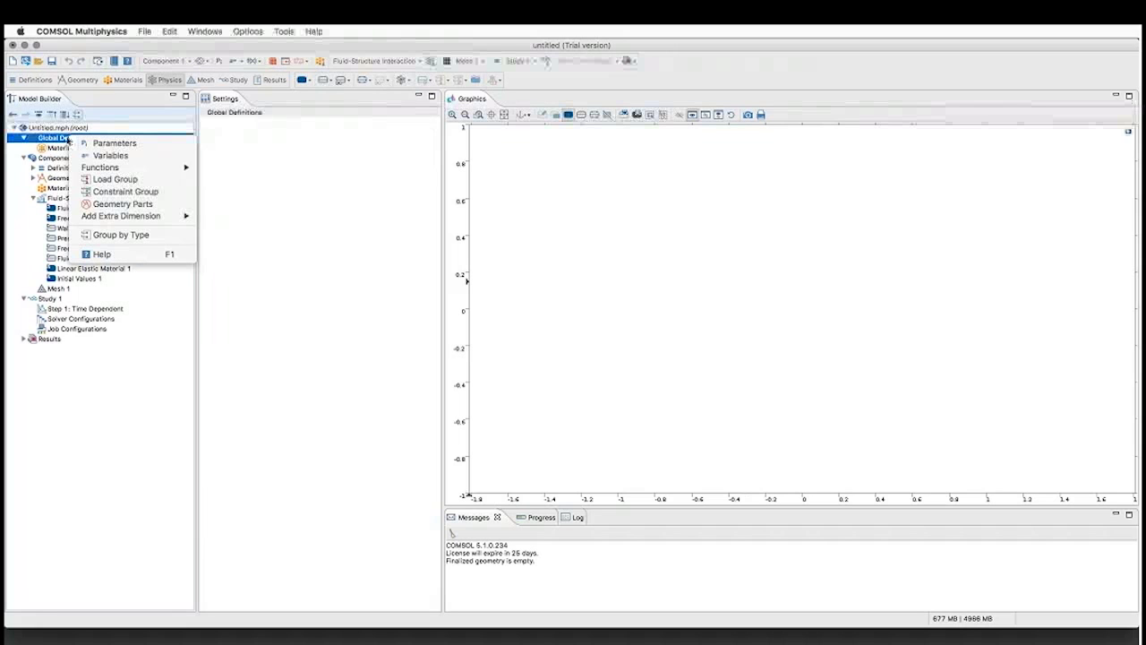
{"action": "left_click", "coordinate": [51, 144]}
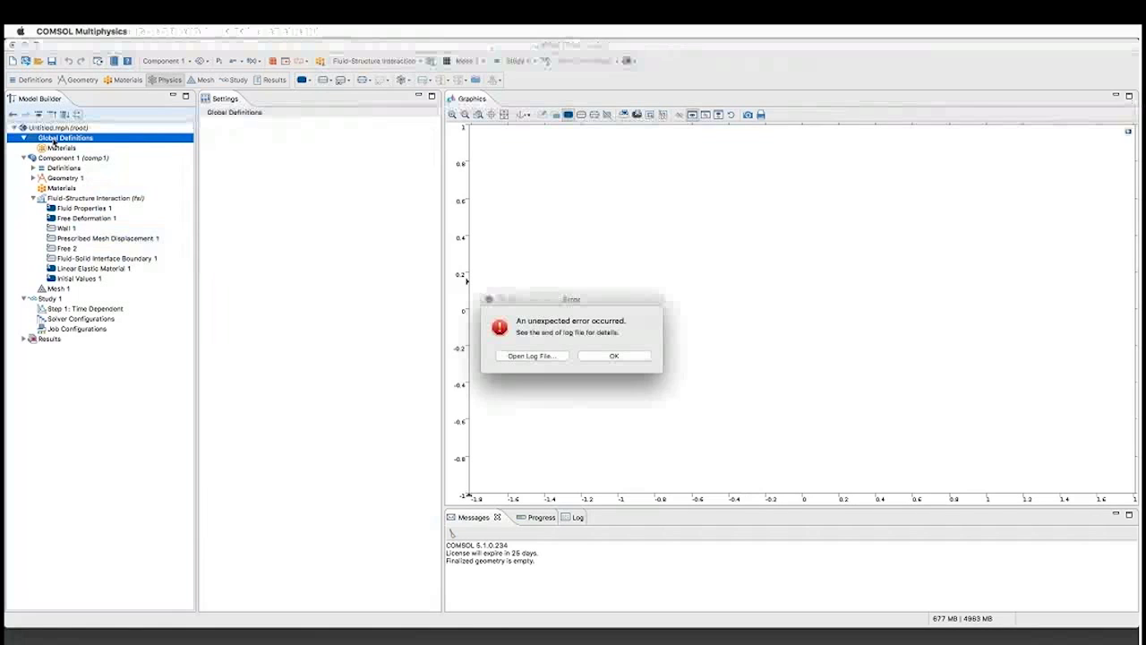
{"action": "left_click", "coordinate": [613, 355]}
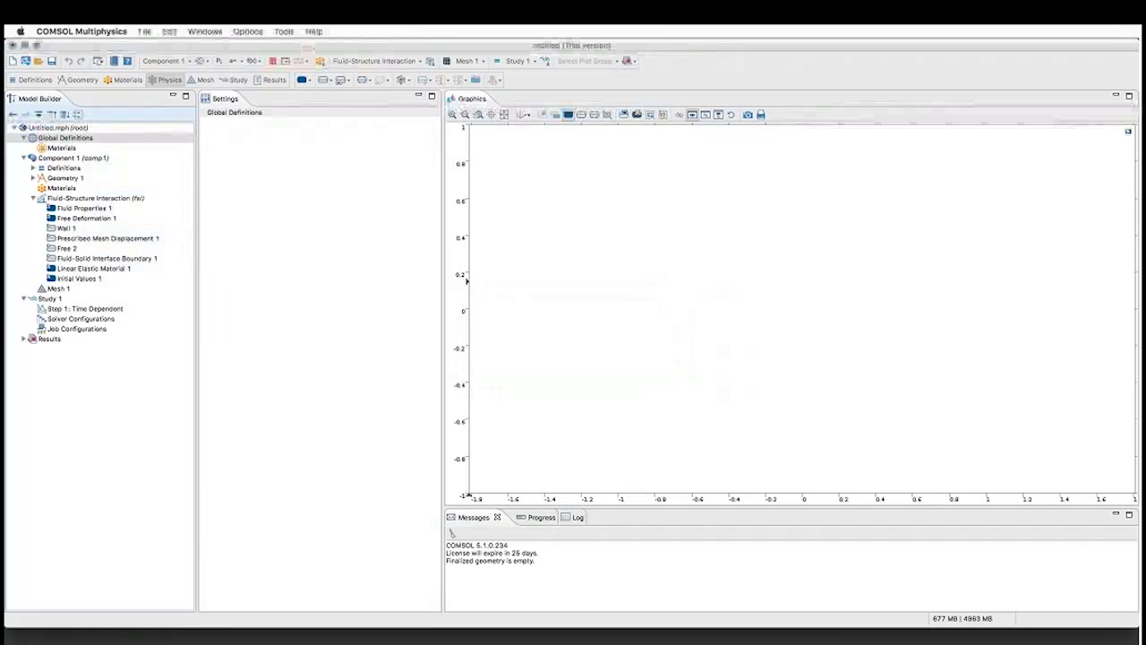
{"action": "right_click", "coordinate": [77, 140]}
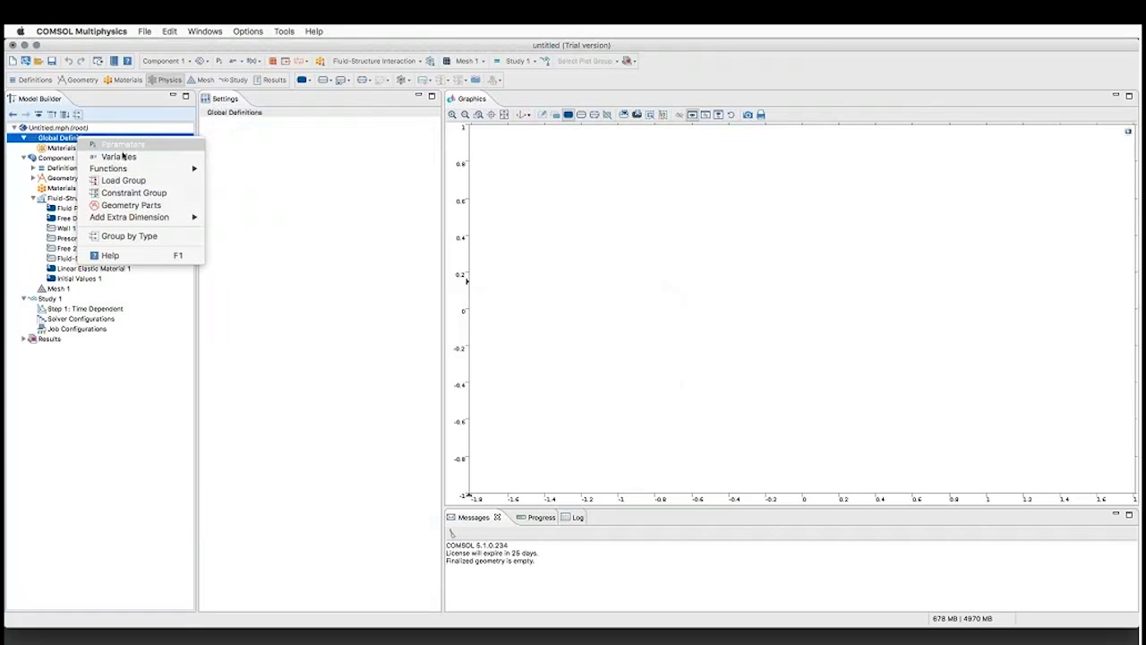
{"action": "mouse_move", "coordinate": [125, 170]}
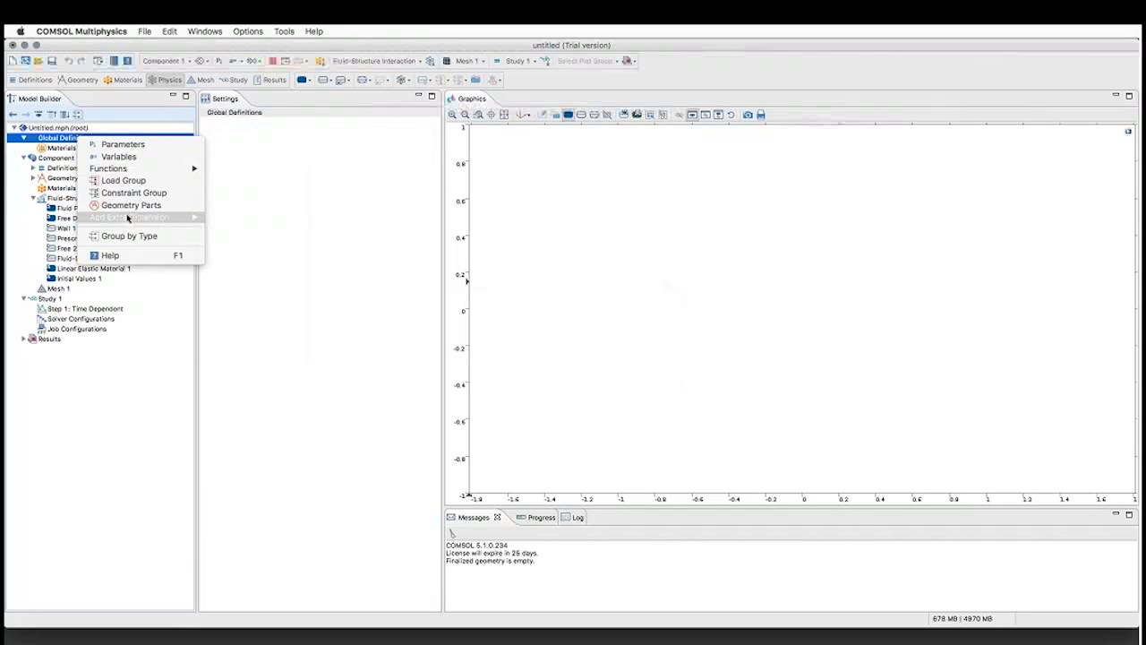
{"action": "key", "text": "Escape"}
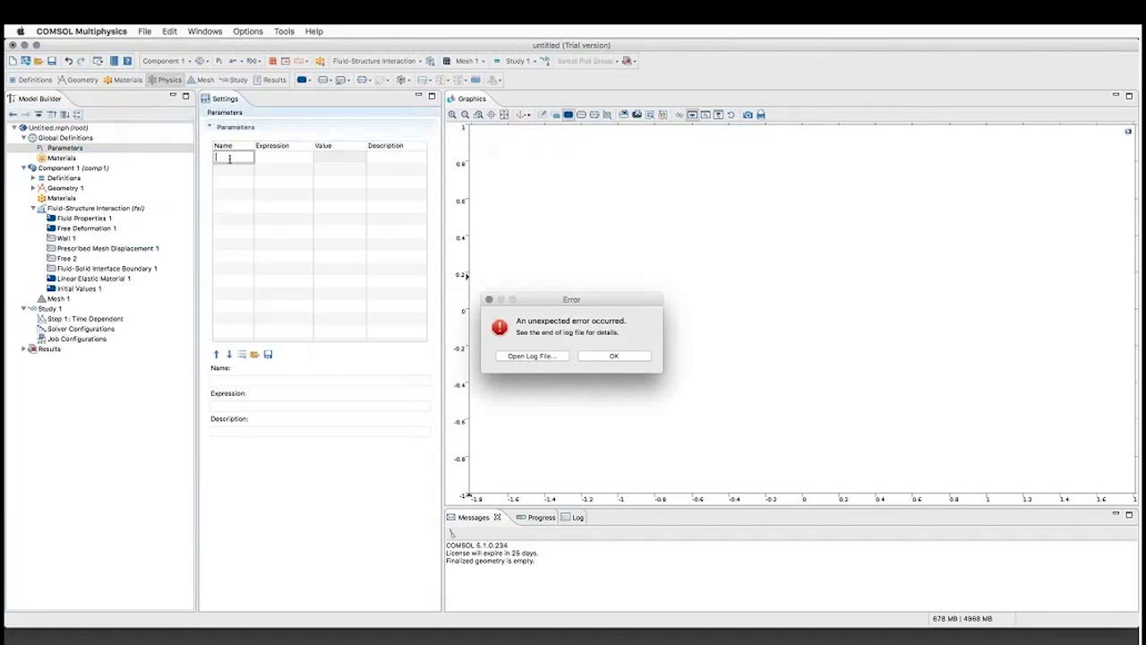
{"action": "left_click", "coordinate": [582, 353]}
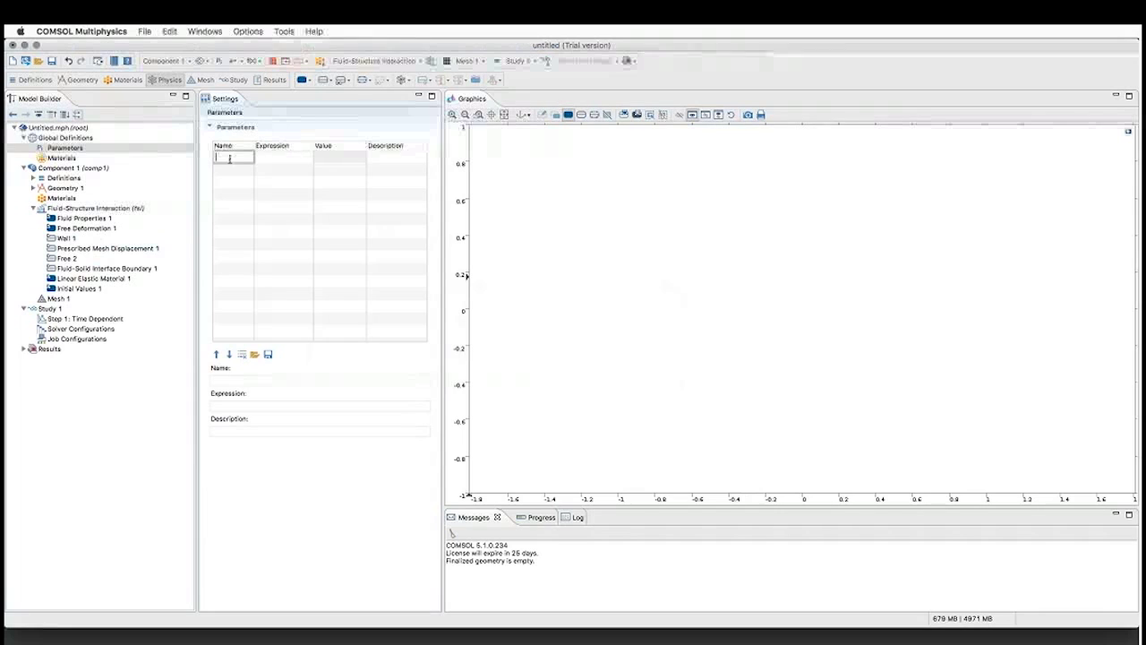
Step: Define a global parameter named H with the expression 47.5e-6[m]
{"action": "type", "text": "H"}
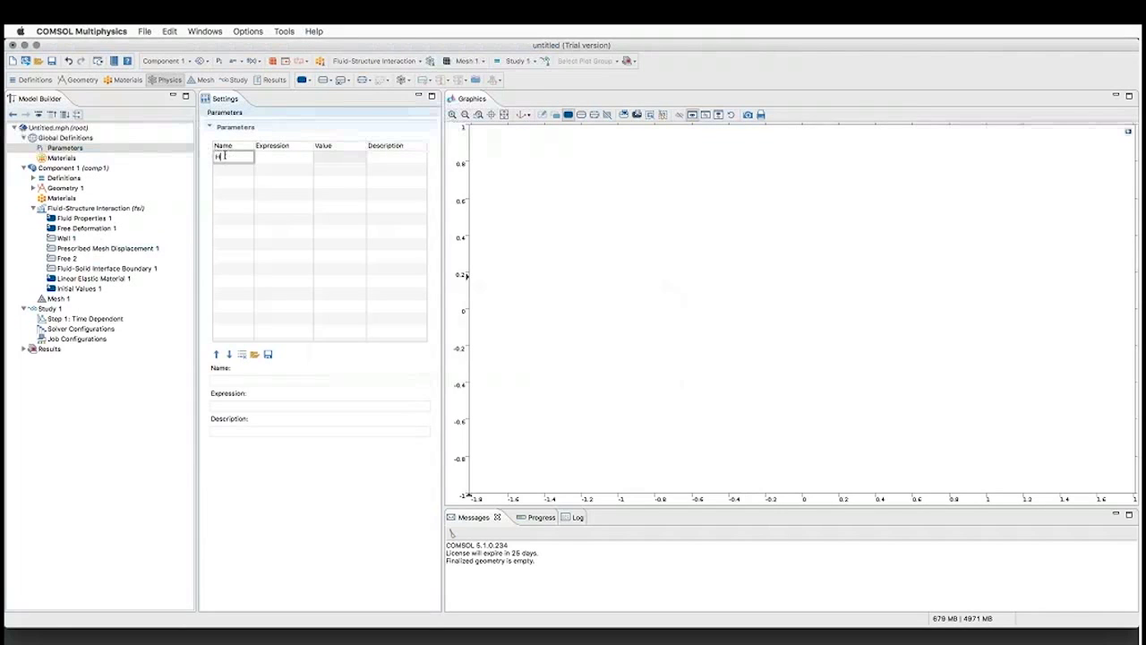
{"action": "left_click", "coordinate": [268, 158]}
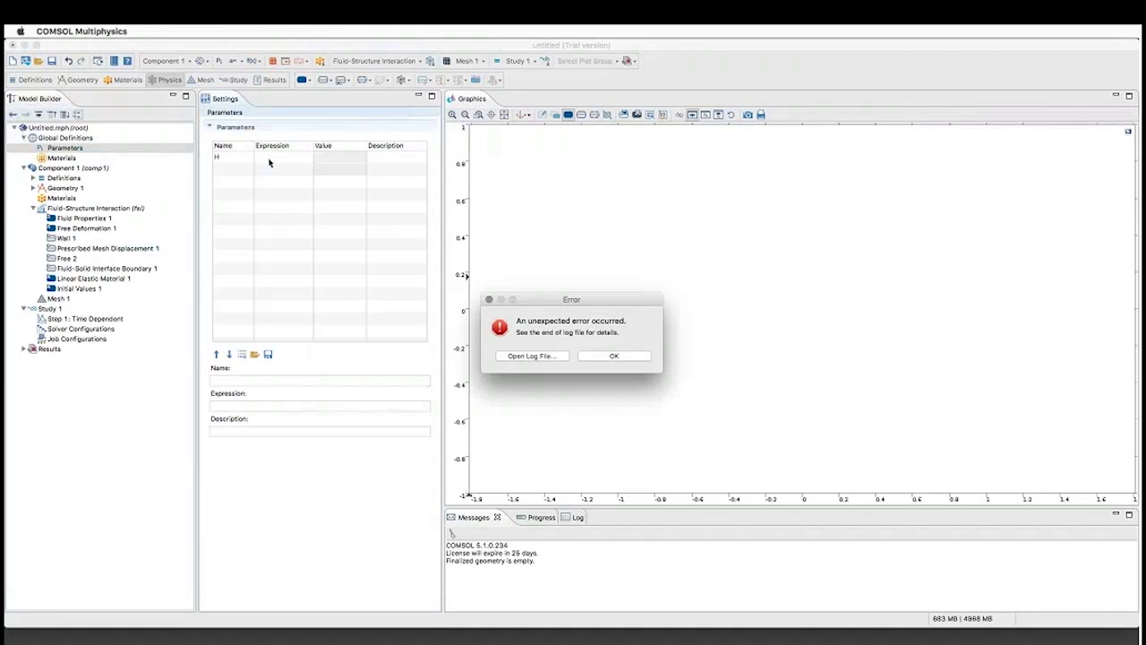
{"action": "left_click", "coordinate": [614, 355]}
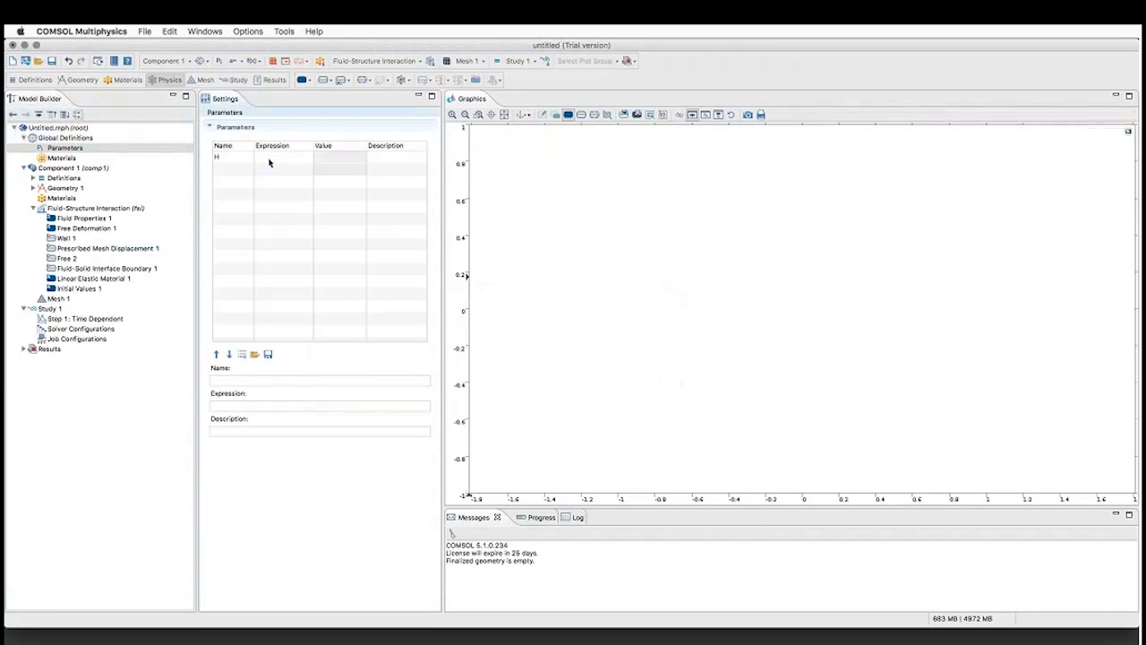
{"action": "left_click", "coordinate": [268, 158]}
{"action": "type", "text": "47"}
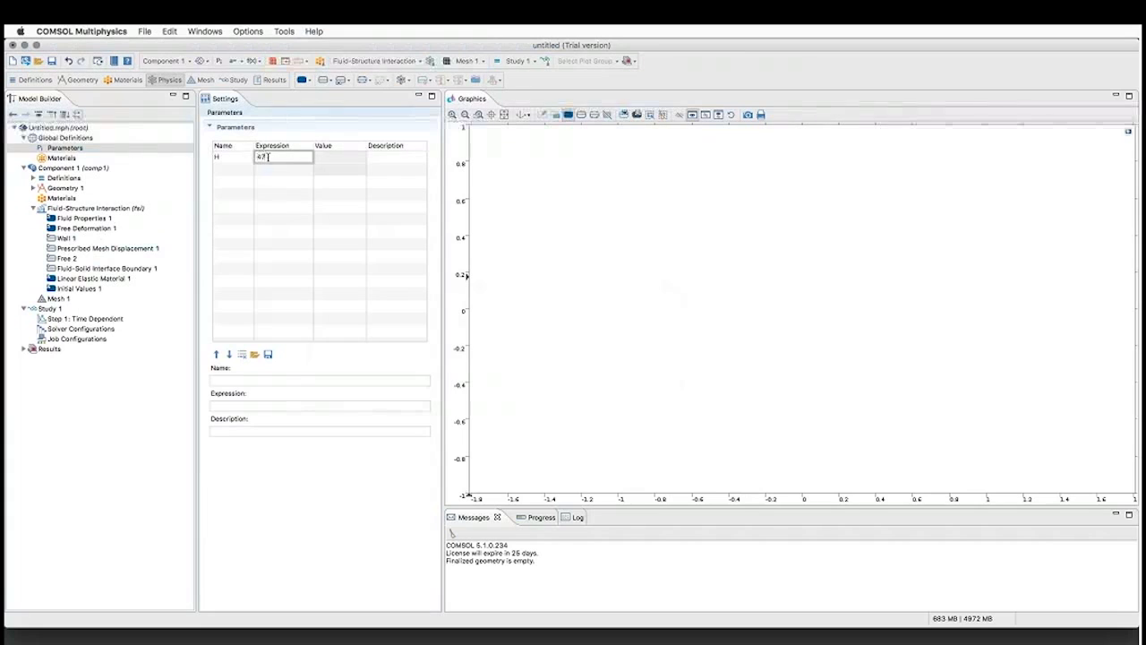
{"action": "type", "text": "."}
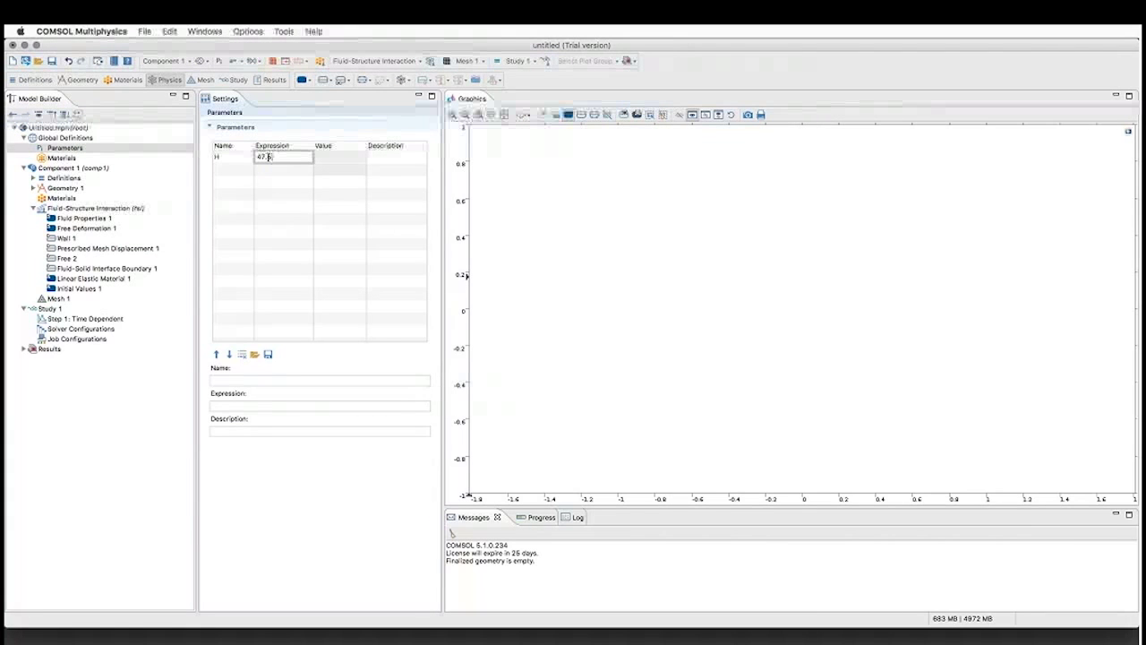
{"action": "type", "text": "5"}
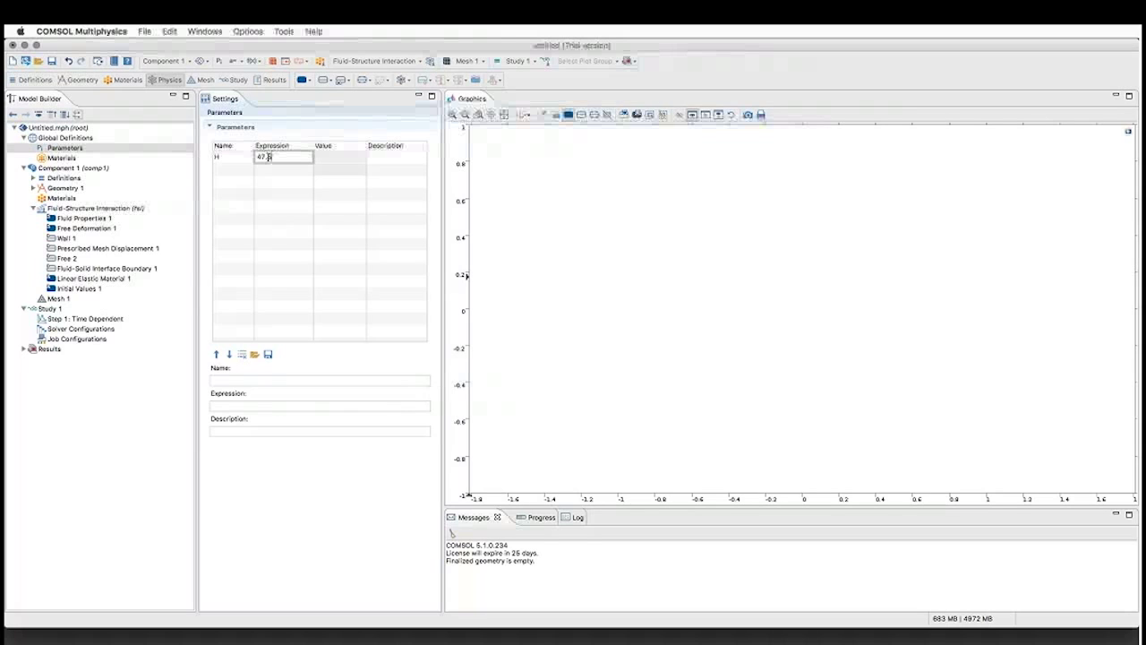
{"action": "type", "text": "e-6[m]"}
{"action": "left_click", "coordinate": [274, 176]}
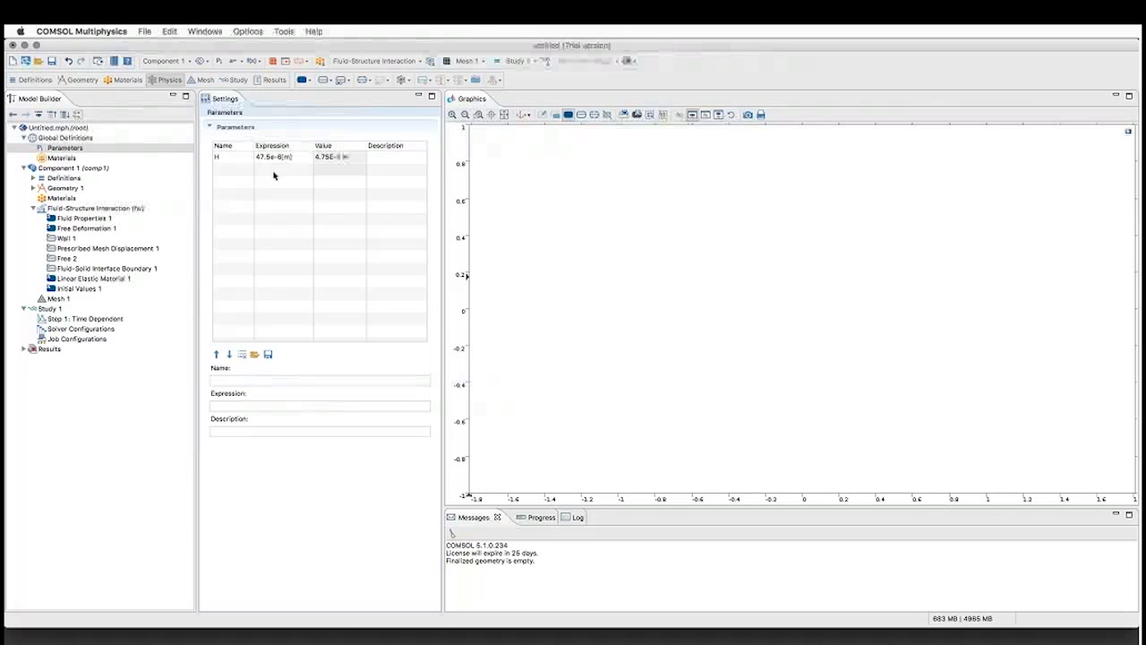
Step: Load the global parameters from param_fluid_structure.txt and adjust the parameter table layout to read the entries
{"action": "left_click", "coordinate": [254, 354]}
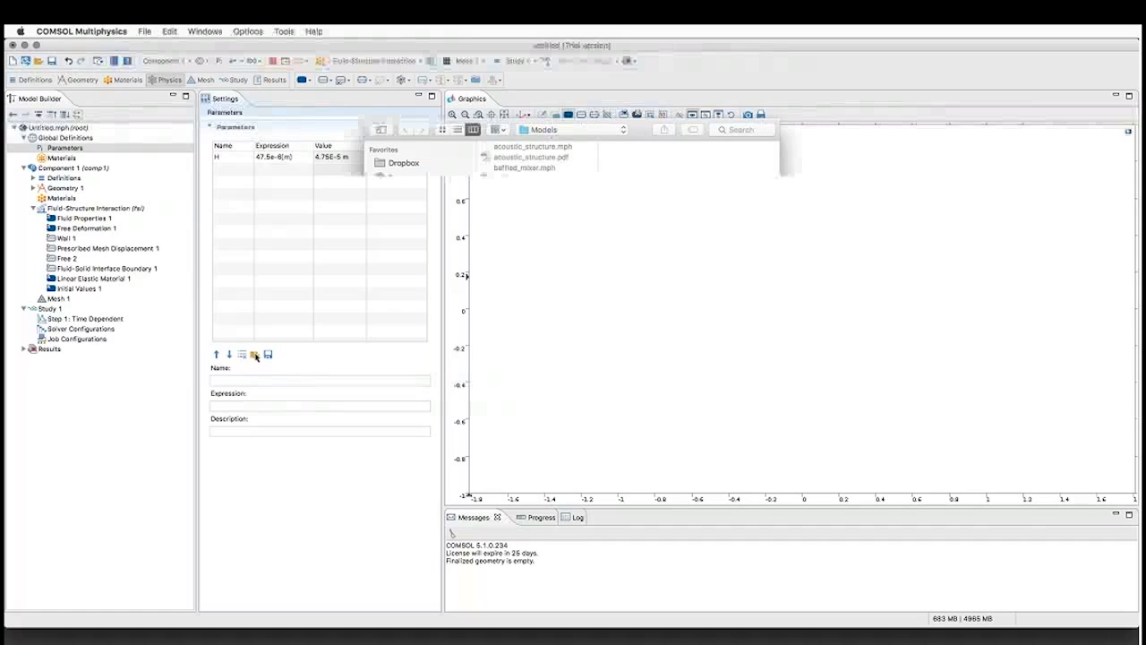
{"action": "left_click", "coordinate": [559, 233]}
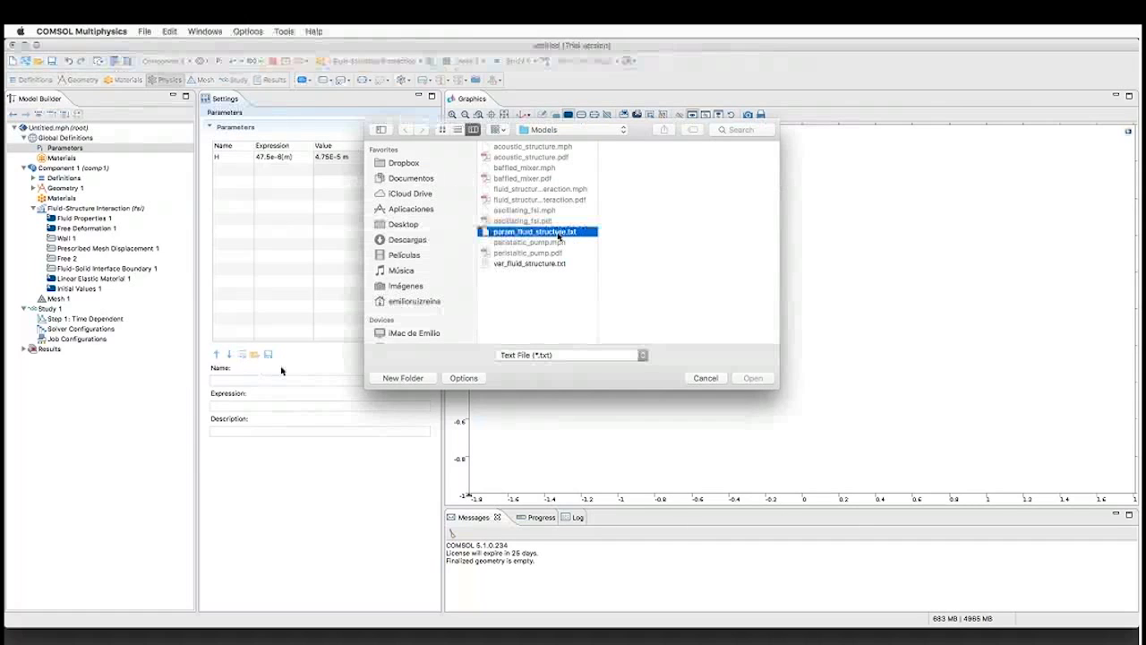
{"action": "left_click", "coordinate": [753, 377]}
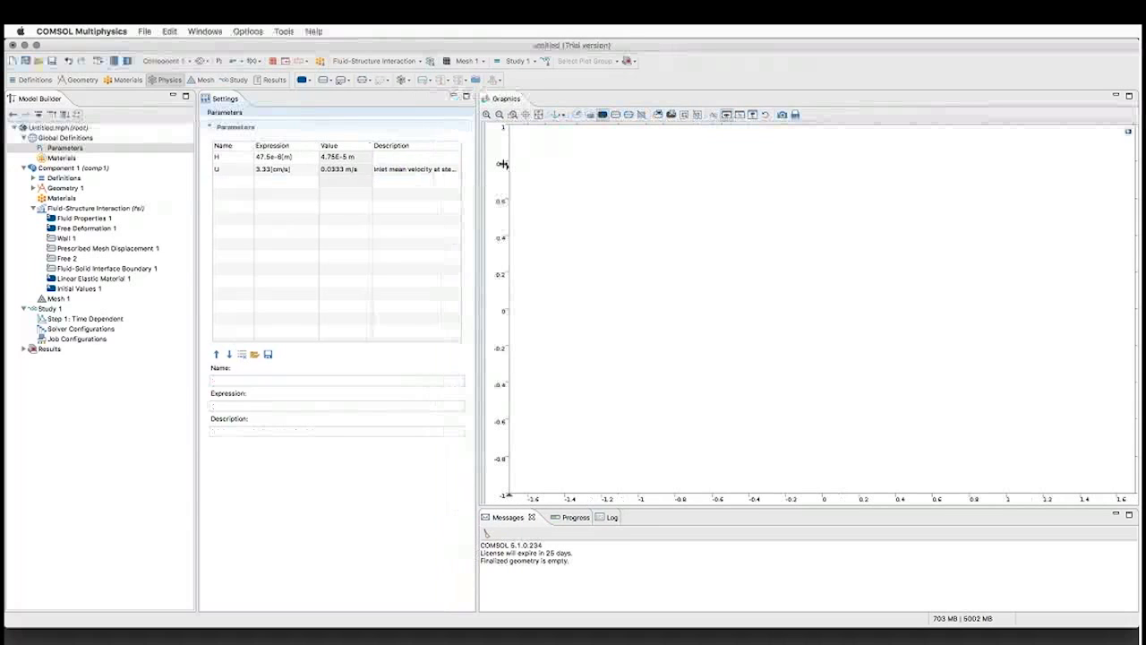
{"action": "left_click_drag", "start_coordinate": [503, 164], "coordinate": [516, 165]}
{"action": "left_click_drag", "start_coordinate": [359, 146], "coordinate": [305, 146]}
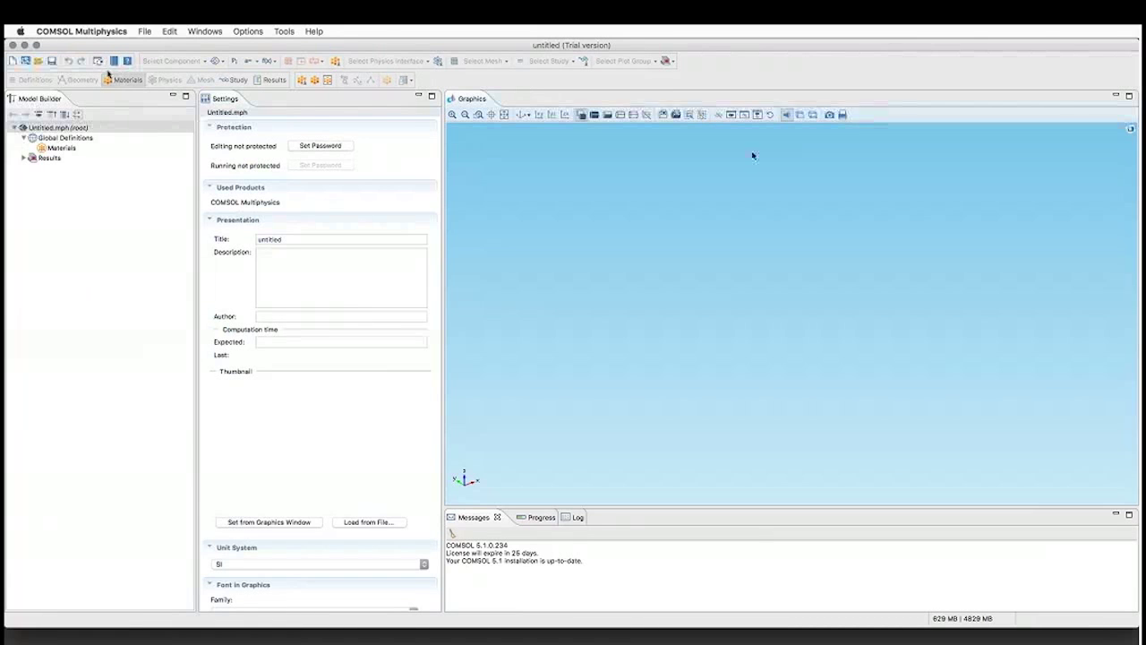
Step: Start a new model with the Model Wizard and choose the 2D space dimension
{"action": "left_click", "coordinate": [14, 62]}
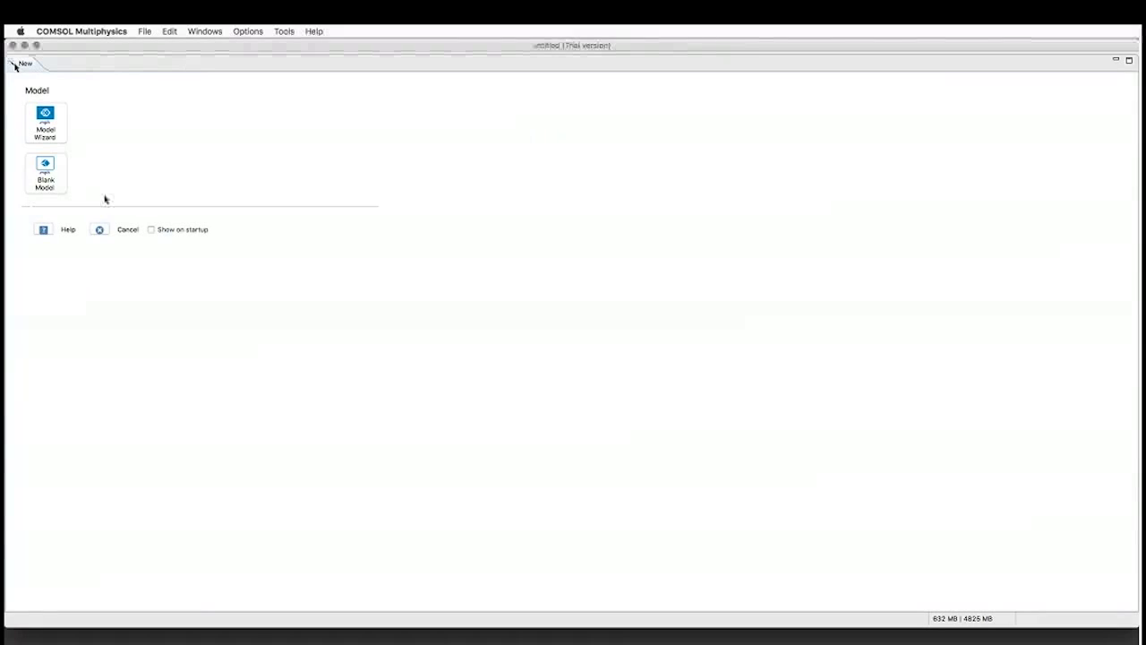
{"action": "left_click", "coordinate": [46, 121]}
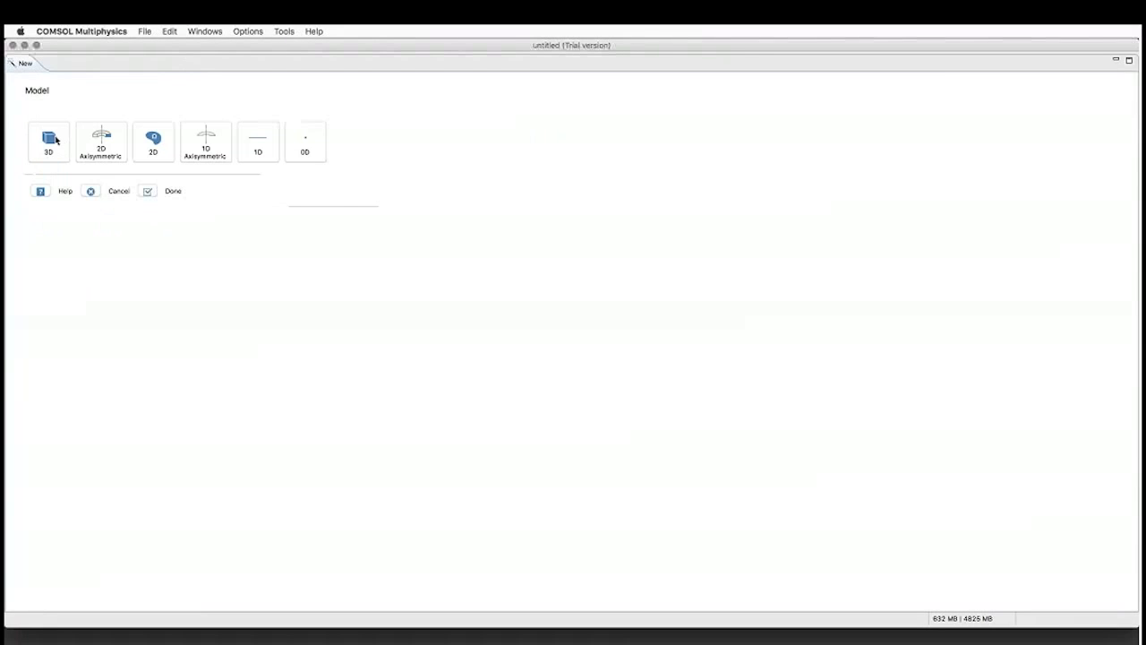
{"action": "left_click", "coordinate": [147, 141]}
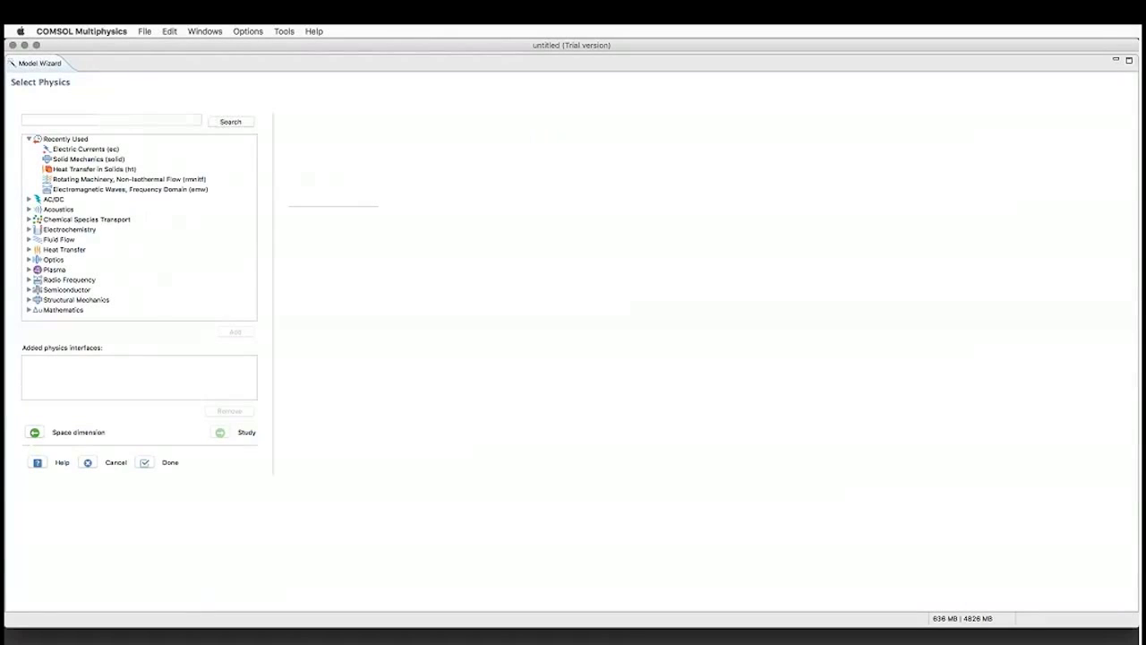
Step: Add the Fluid-Structure Interaction (fsi) interface from the Fluid Flow group and finish the setup with the preset Time Dependent study
{"action": "left_click", "coordinate": [29, 249]}
{"action": "scroll", "coordinate": [86, 270], "scroll_direction": "down", "scroll_amount": 4}
{"action": "scroll", "coordinate": [89, 282], "scroll_direction": "down", "scroll_amount": 3}
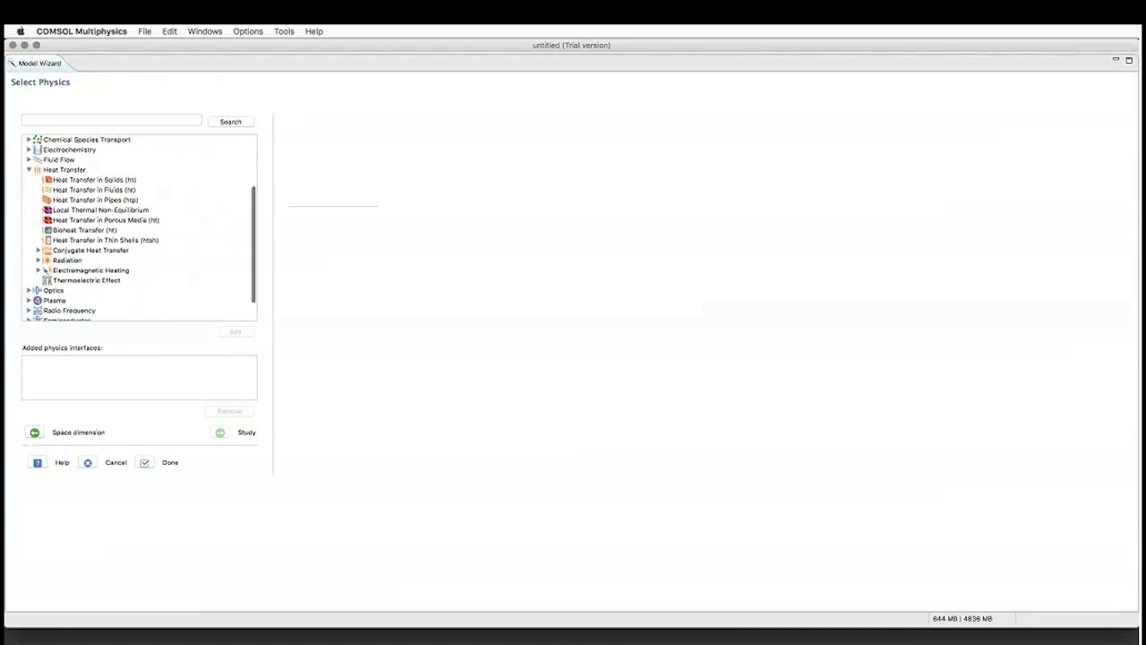
{"action": "left_click", "coordinate": [28, 159]}
{"action": "left_click", "coordinate": [108, 258]}
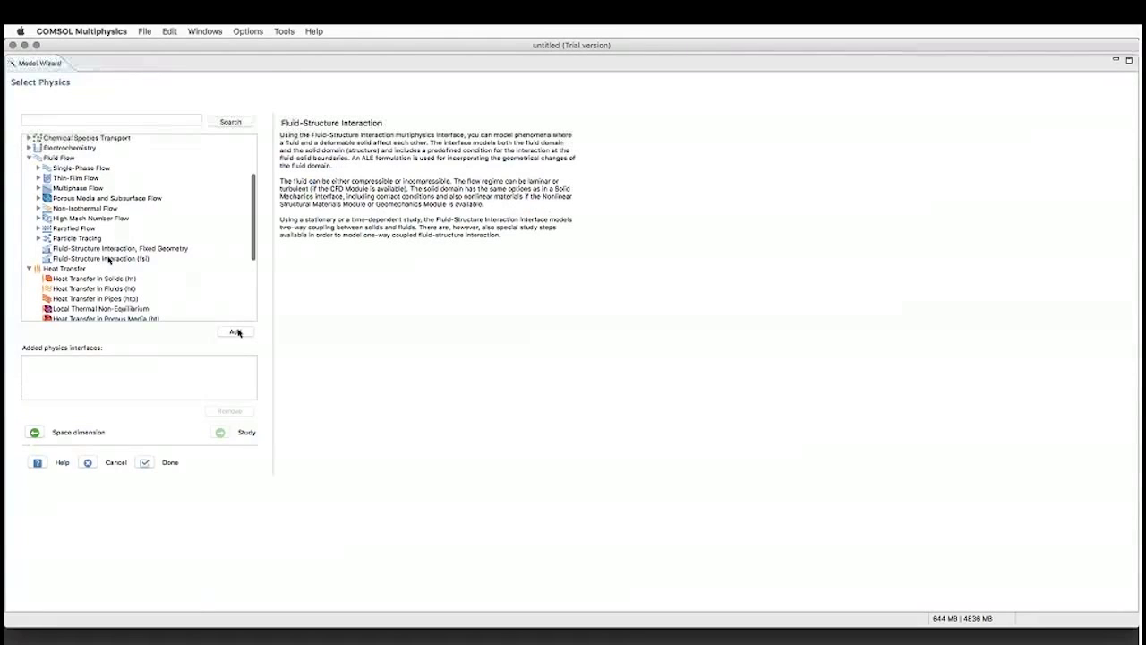
{"action": "left_click", "coordinate": [235, 332]}
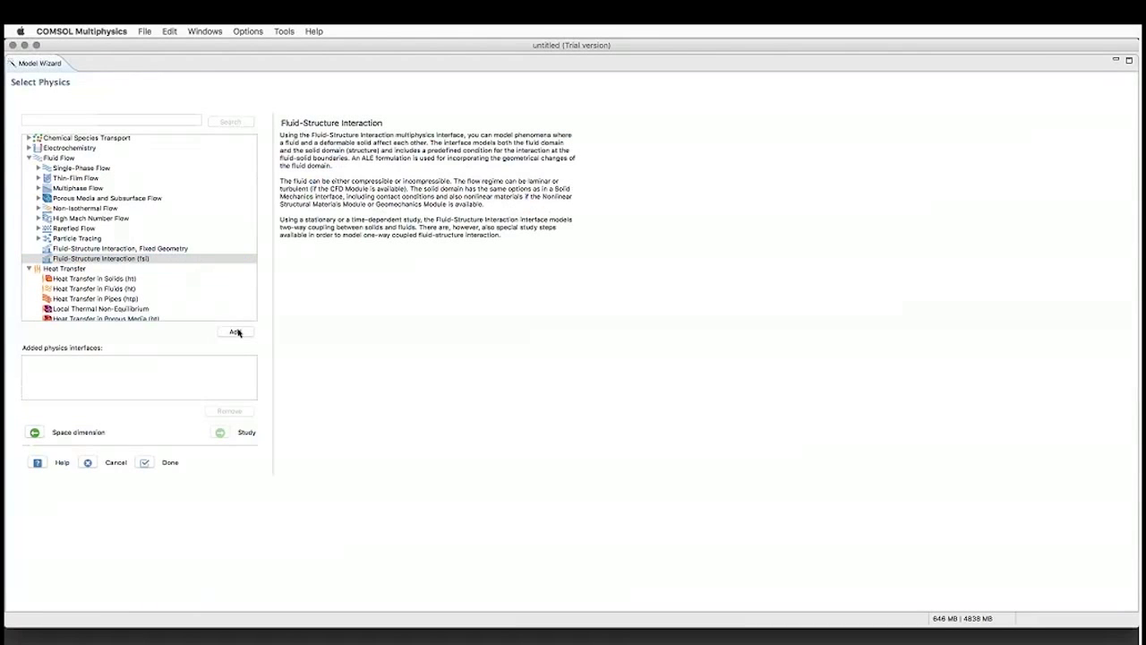
{"action": "left_click", "coordinate": [246, 432]}
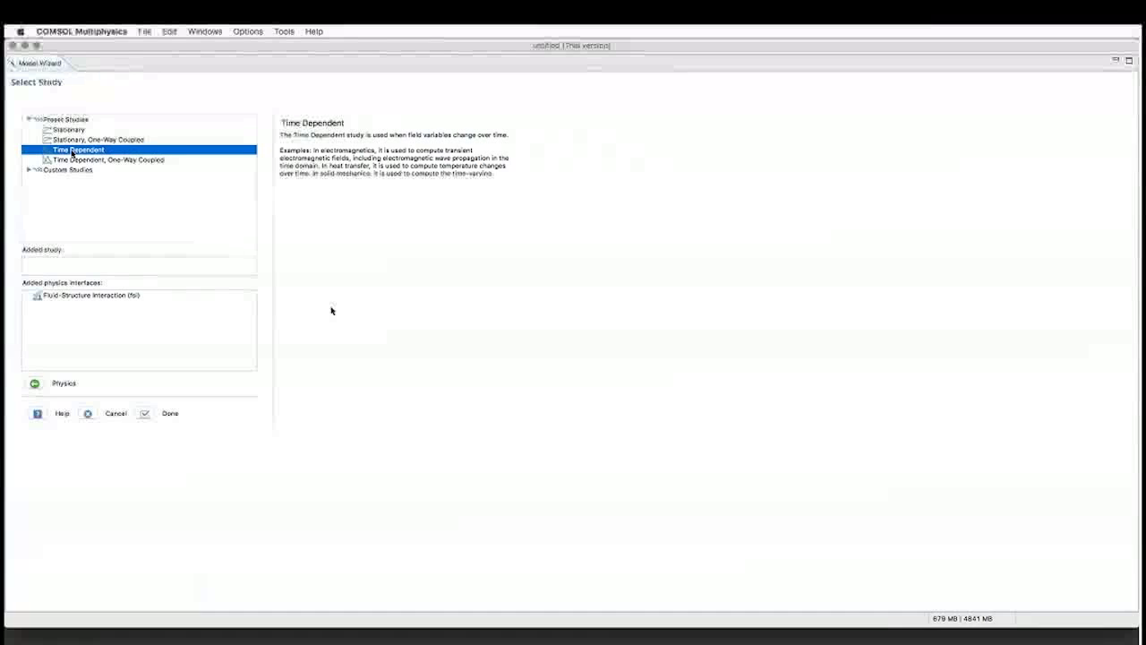
{"action": "left_click", "coordinate": [146, 413]}
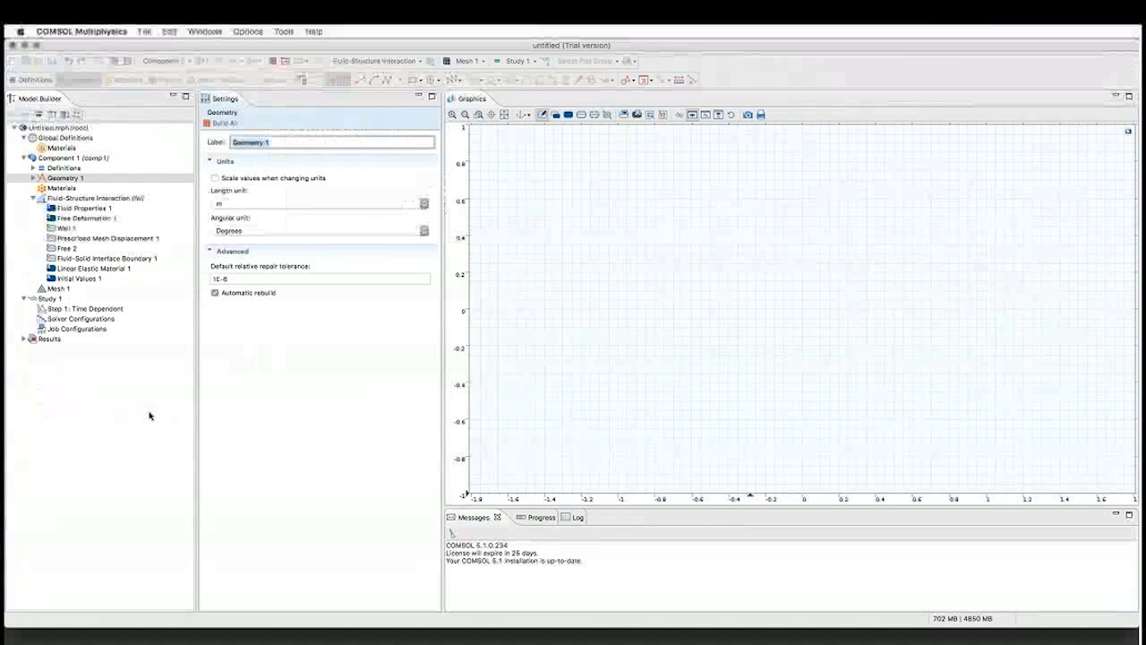
Step: Add a Parameters node under Global Definitions and load its entries from param_fluid_structure.txt
{"action": "right_click", "coordinate": [64, 138]}
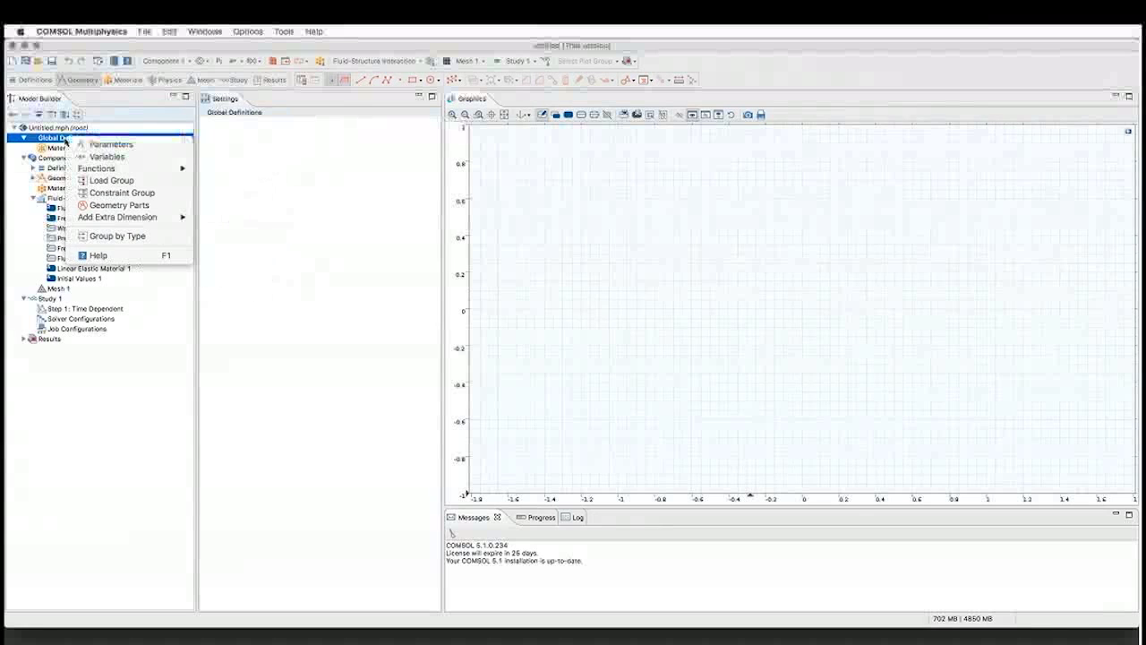
{"action": "left_click", "coordinate": [87, 145]}
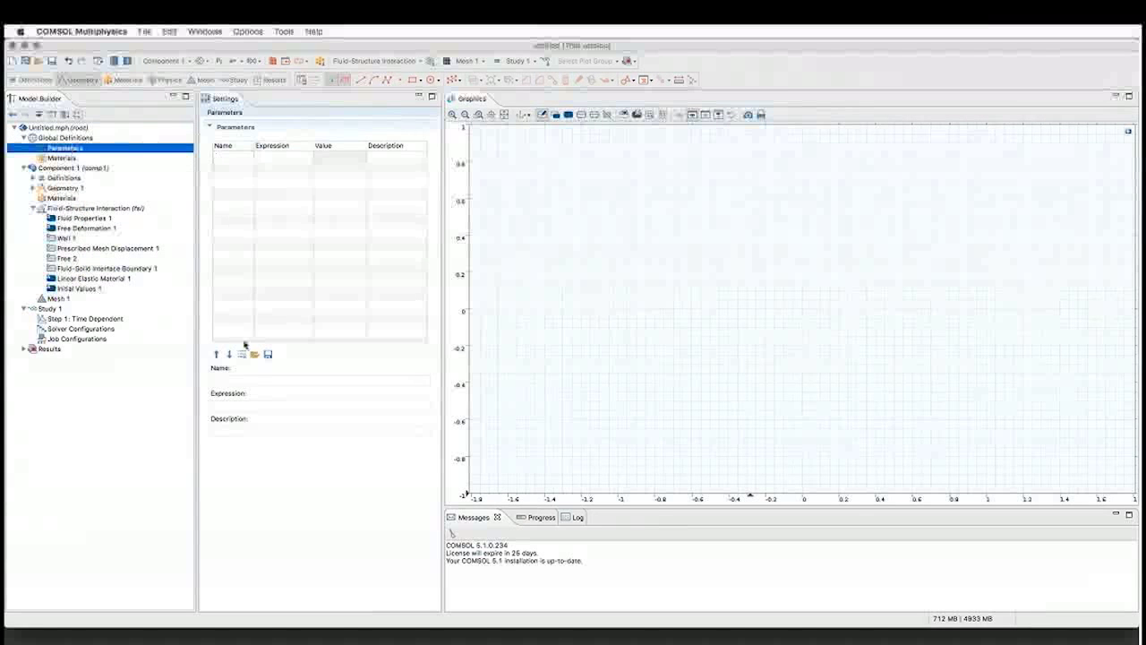
{"action": "left_click", "coordinate": [254, 354]}
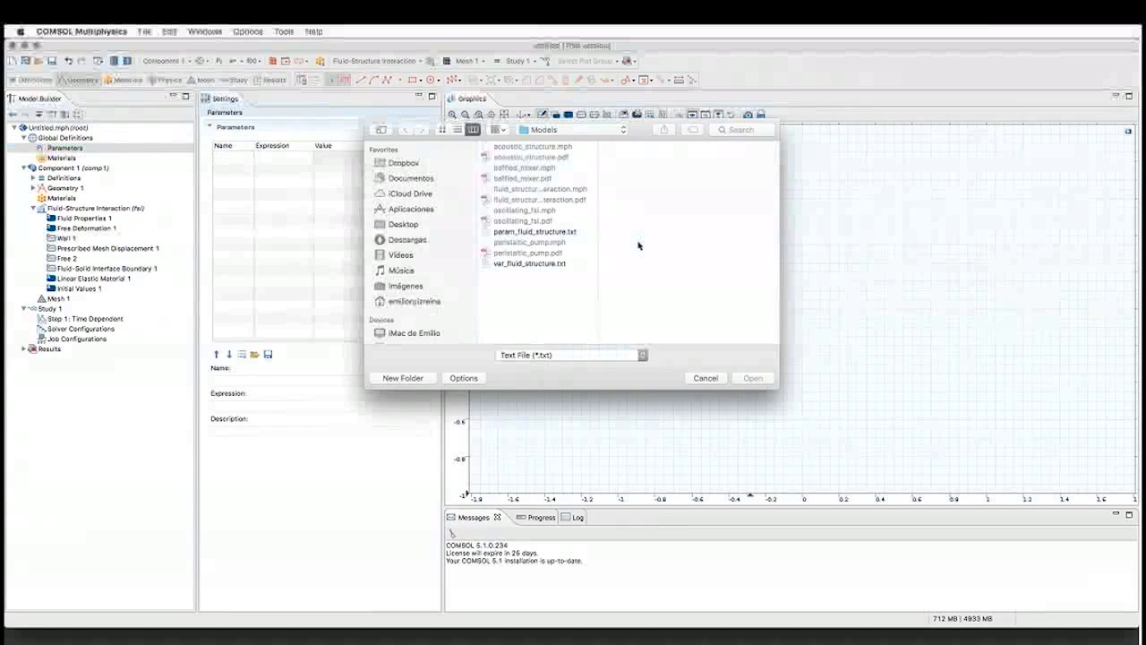
{"action": "left_click", "coordinate": [542, 231]}
{"action": "left_click", "coordinate": [748, 377]}
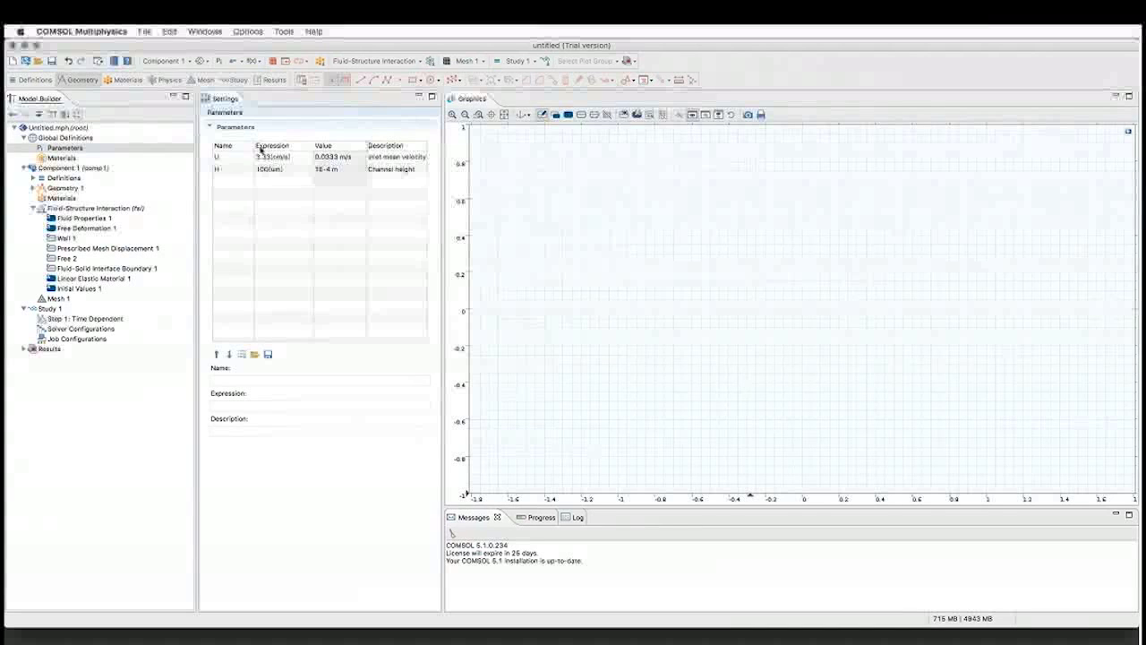
{"action": "left_click_drag", "start_coordinate": [256, 148], "coordinate": [242, 162]}
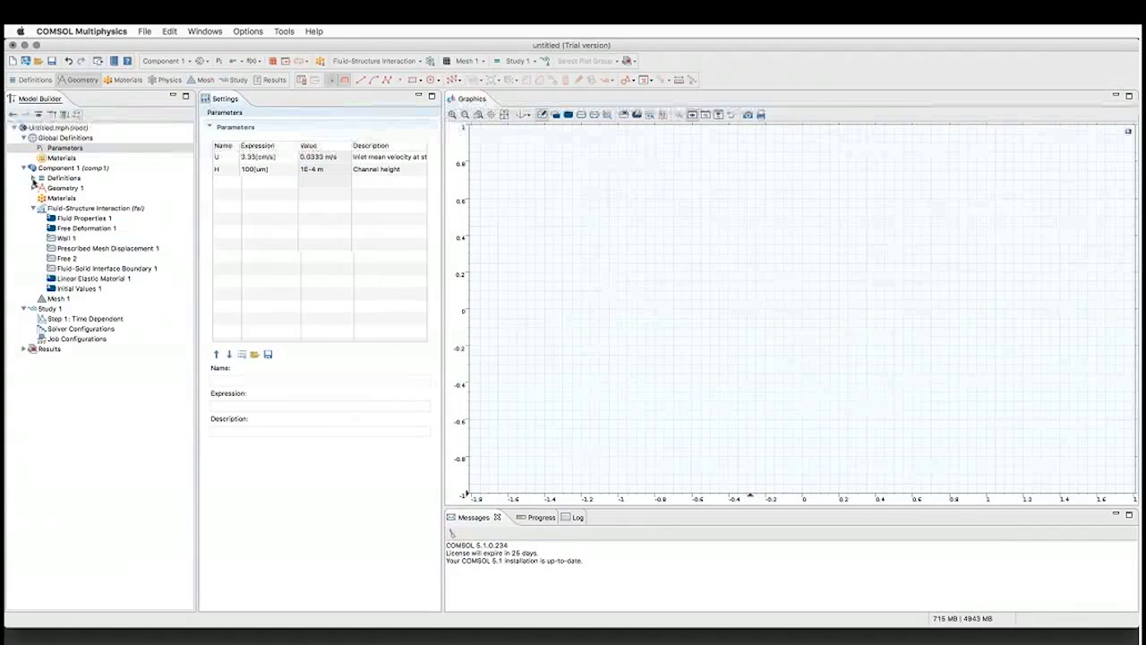
Step: Add a Variables node under Global Definitions, load var_fluid_structure.txt and widen the Expression column to show the full u_mean formula
{"action": "left_click", "coordinate": [60, 138]}
{"action": "right_click", "coordinate": [59, 139]}
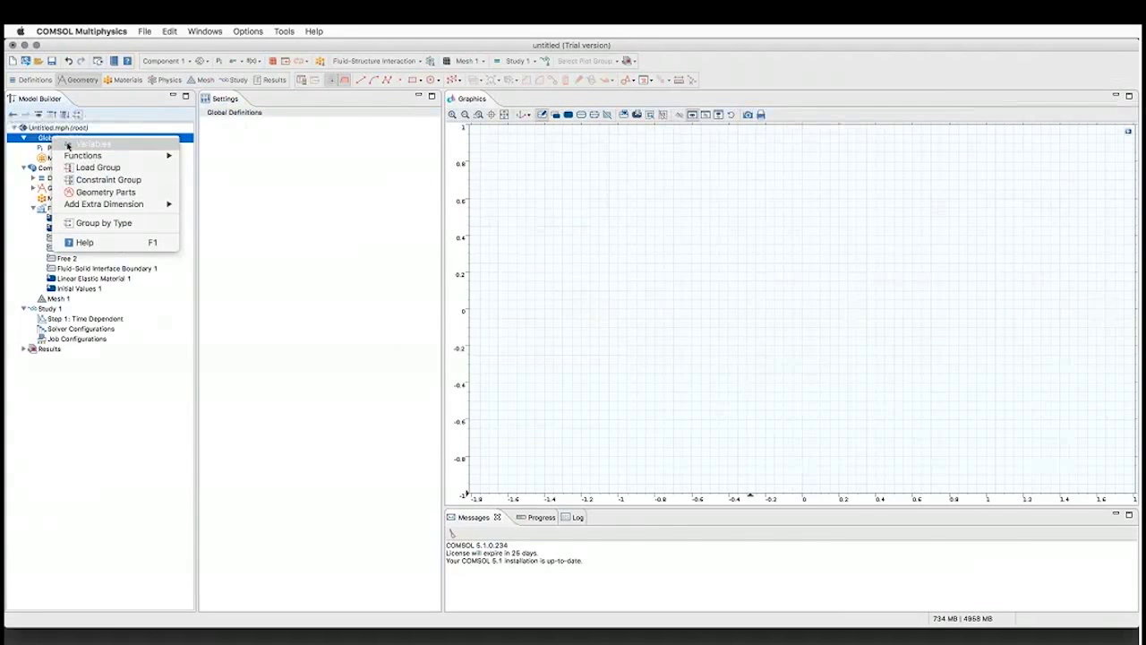
{"action": "key", "text": "Escape"}
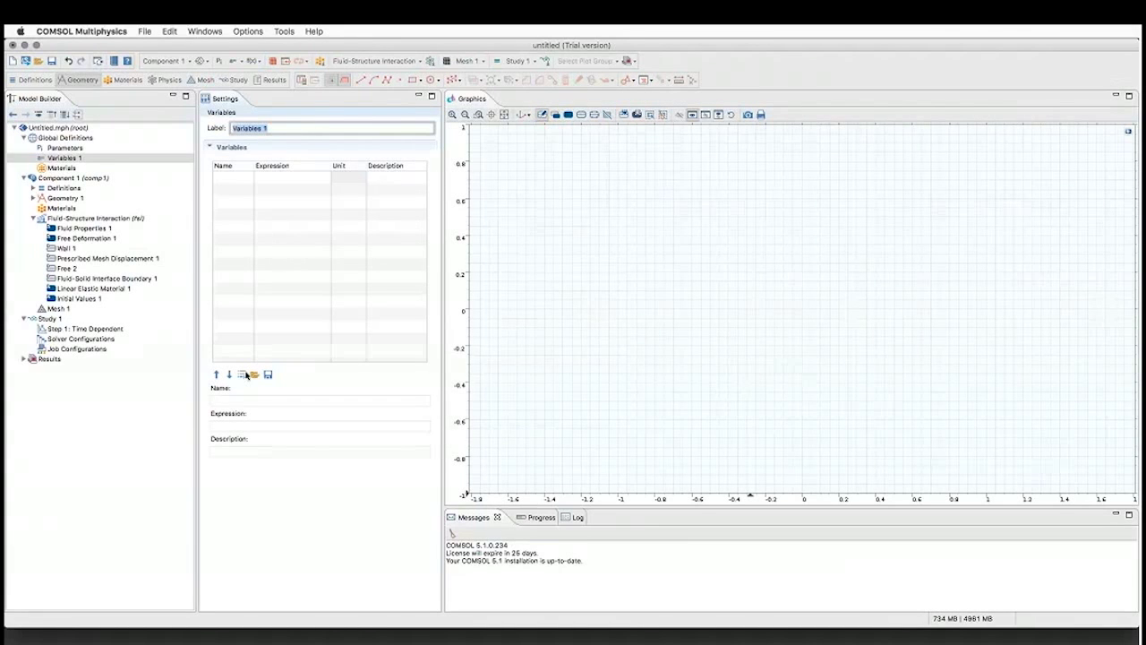
{"action": "left_click", "coordinate": [253, 374]}
{"action": "left_click", "coordinate": [528, 264]}
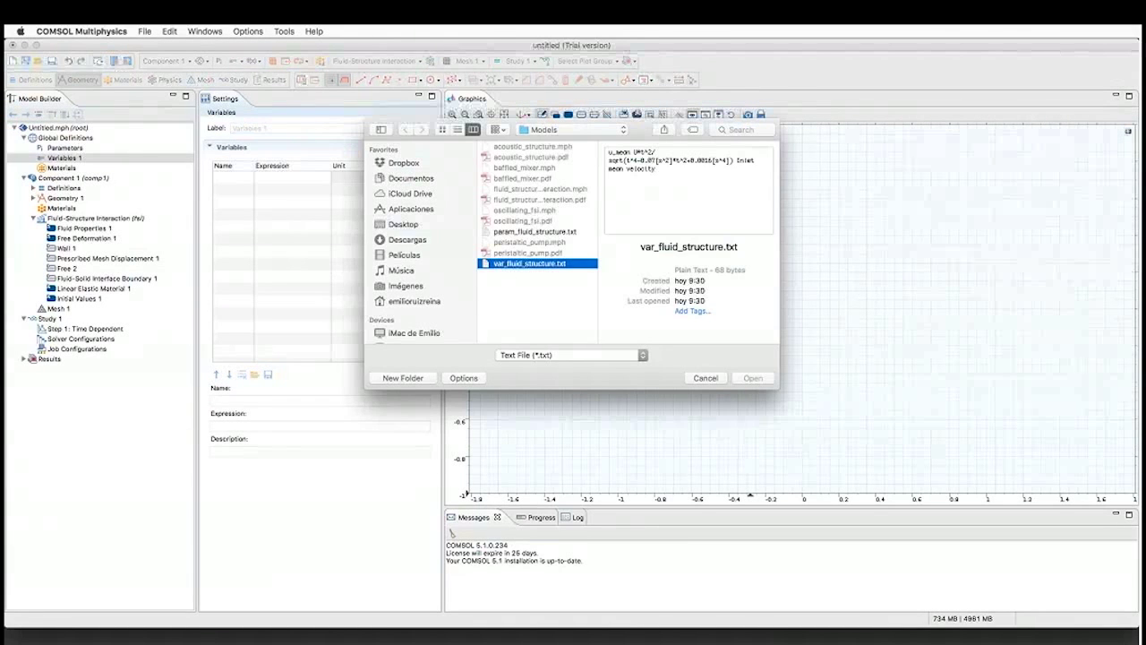
{"action": "left_click", "coordinate": [753, 377]}
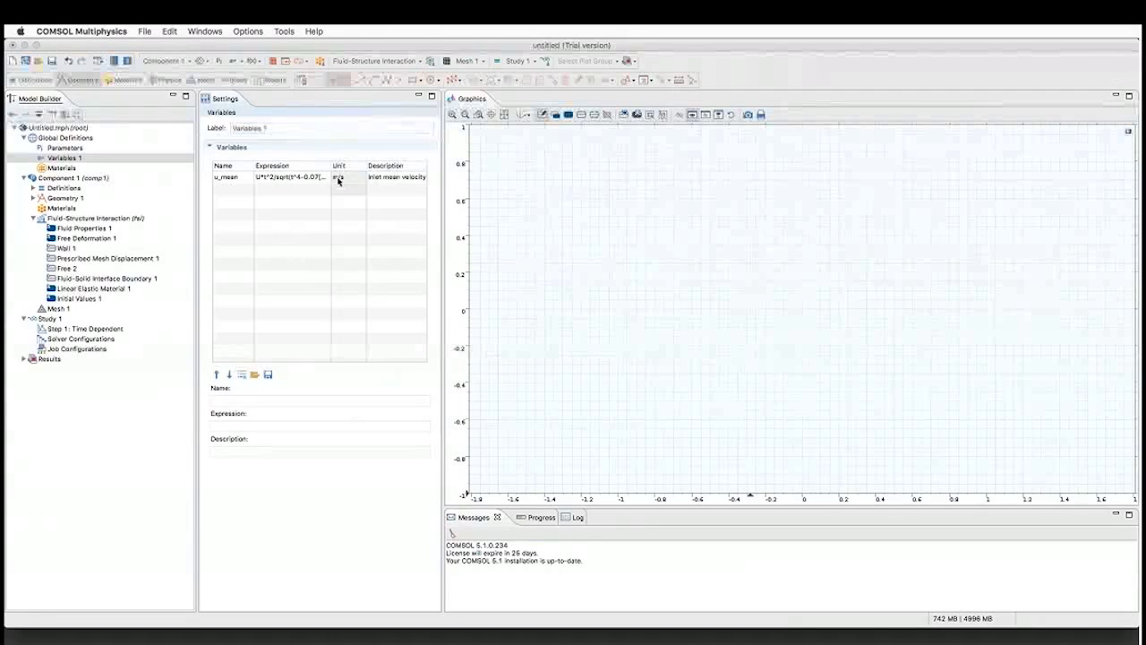
{"action": "left_click_drag", "start_coordinate": [330, 165], "coordinate": [392, 164]}
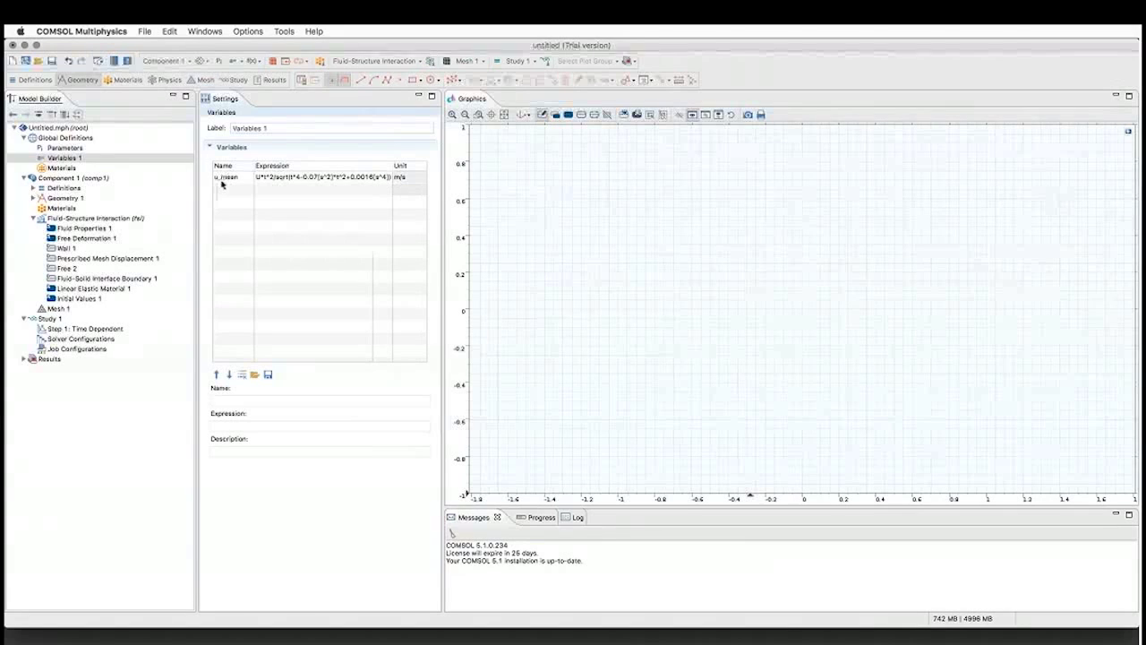
{"action": "left_click", "coordinate": [267, 181]}
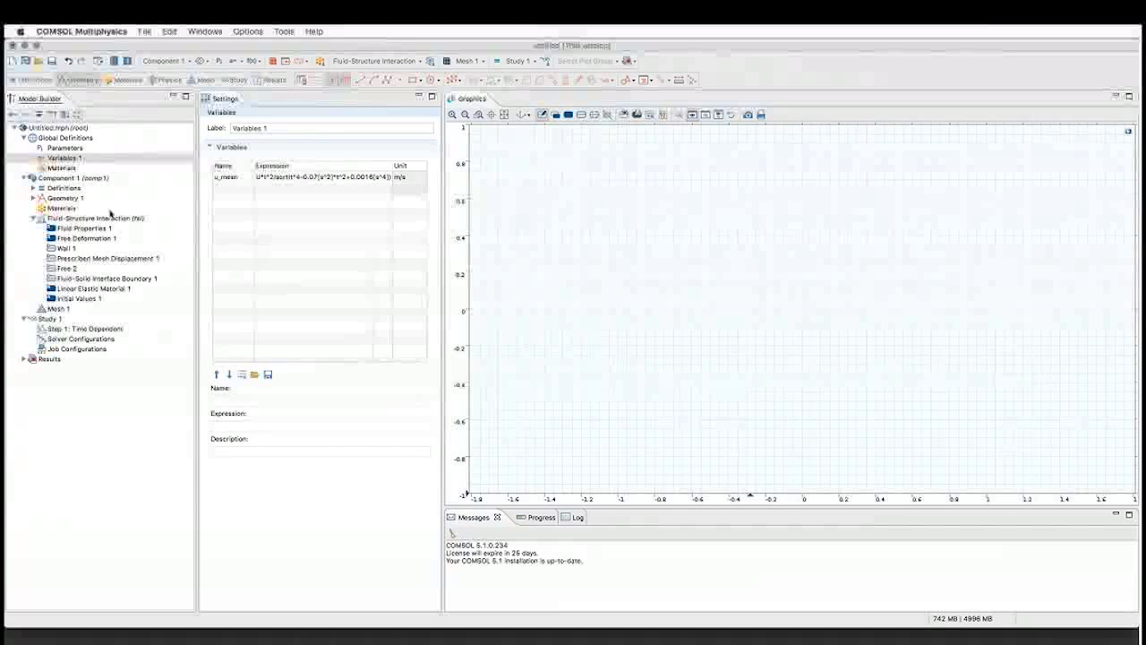
Step: Add a rectangle to Geometry 1, dismiss the error dialog and set the rectangle's width to 300
{"action": "left_click", "coordinate": [33, 198]}
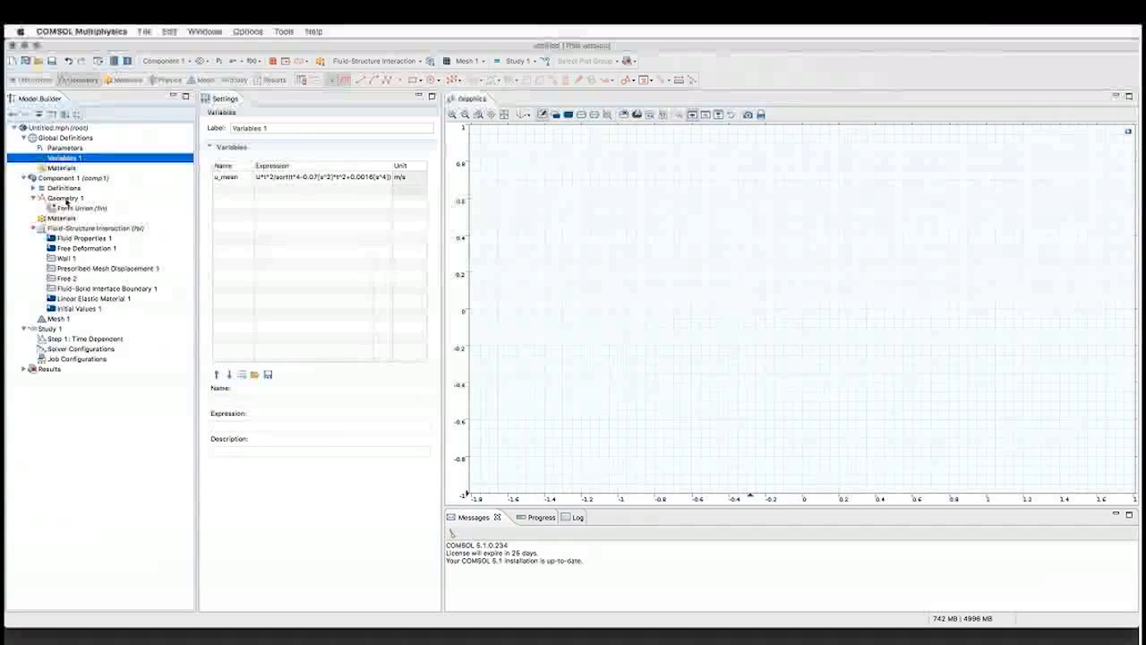
{"action": "left_click", "coordinate": [64, 198]}
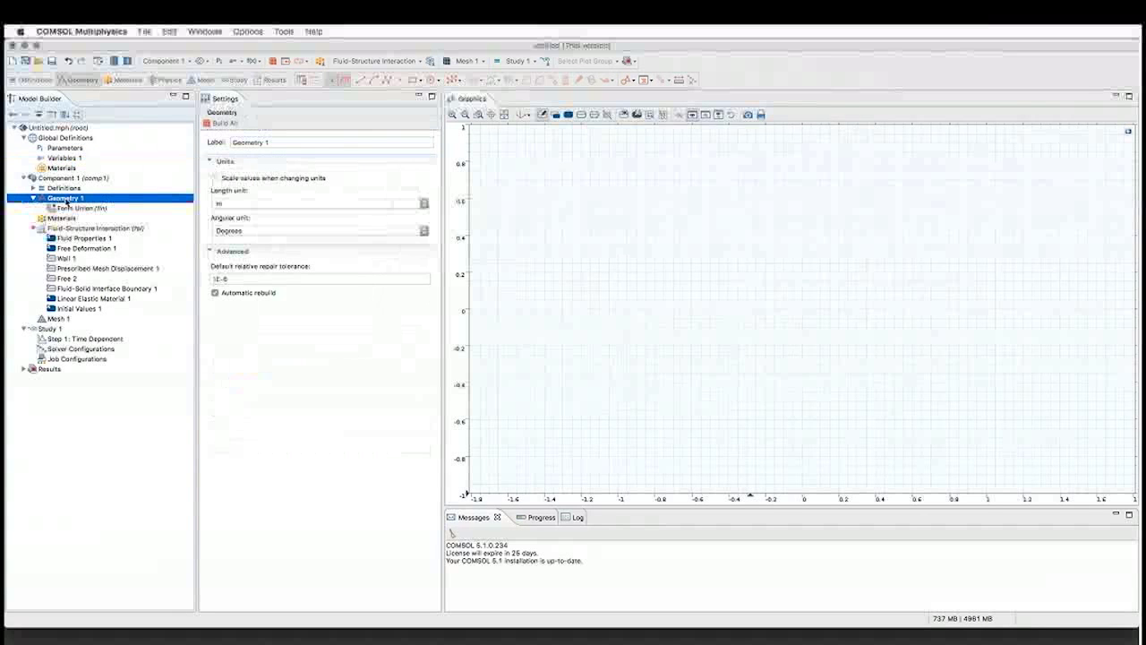
{"action": "right_click", "coordinate": [65, 199]}
{"action": "left_click", "coordinate": [56, 205]}
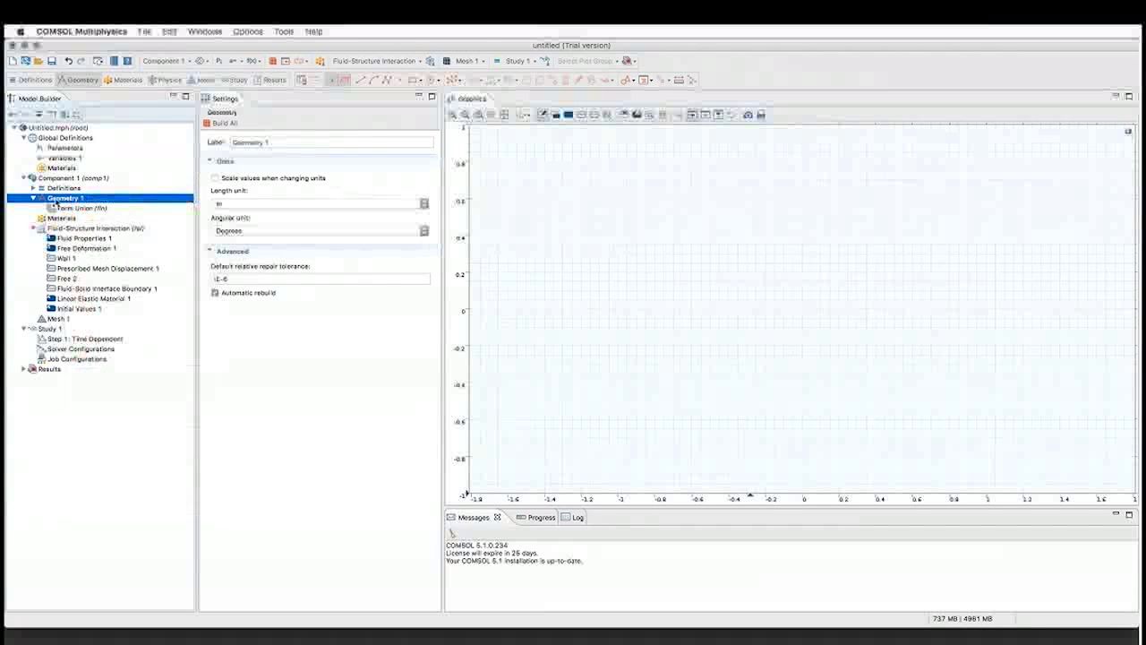
{"action": "right_click", "coordinate": [56, 203]}
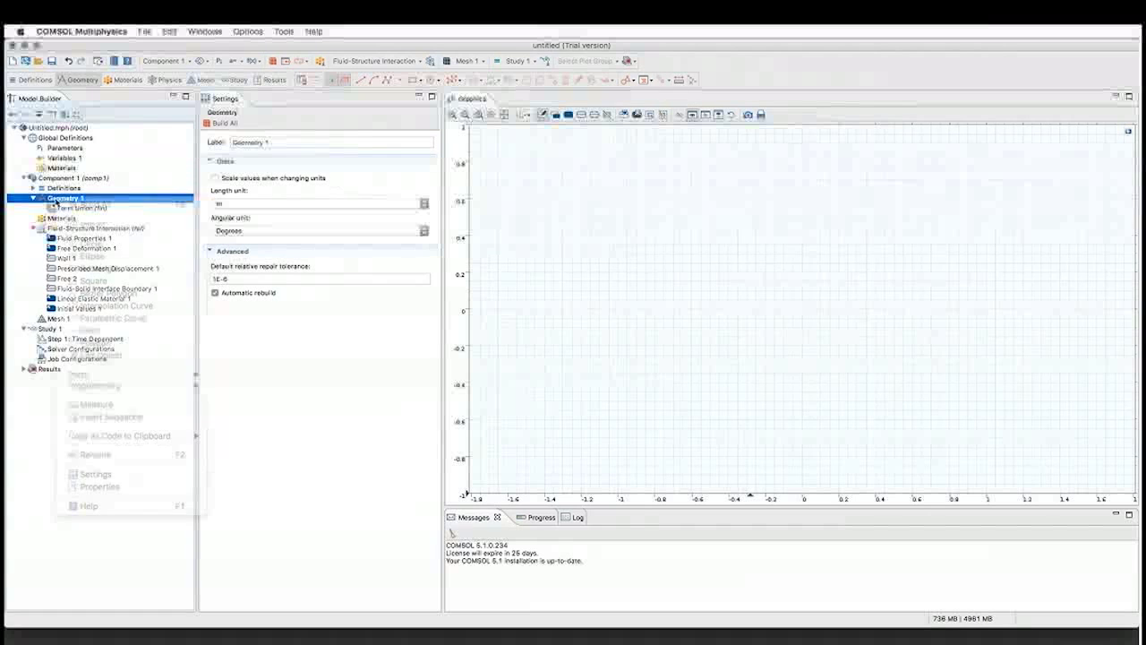
{"action": "left_click", "coordinate": [55, 204]}
{"action": "right_click", "coordinate": [55, 203]}
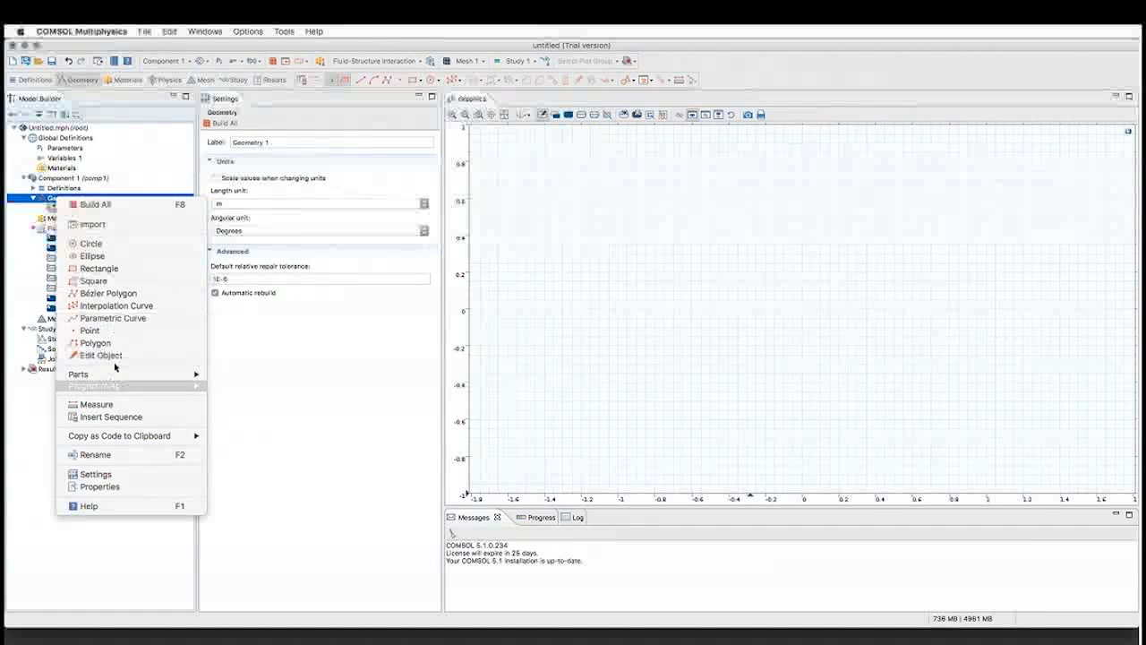
{"action": "left_click", "coordinate": [98, 274]}
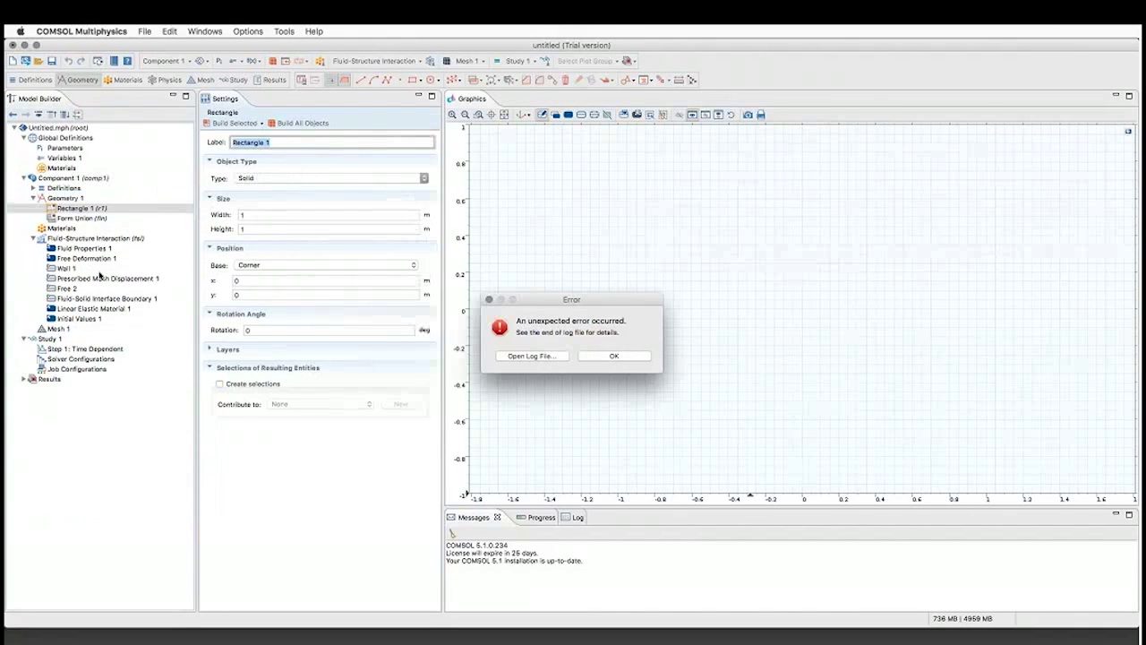
{"action": "key", "text": "Return"}
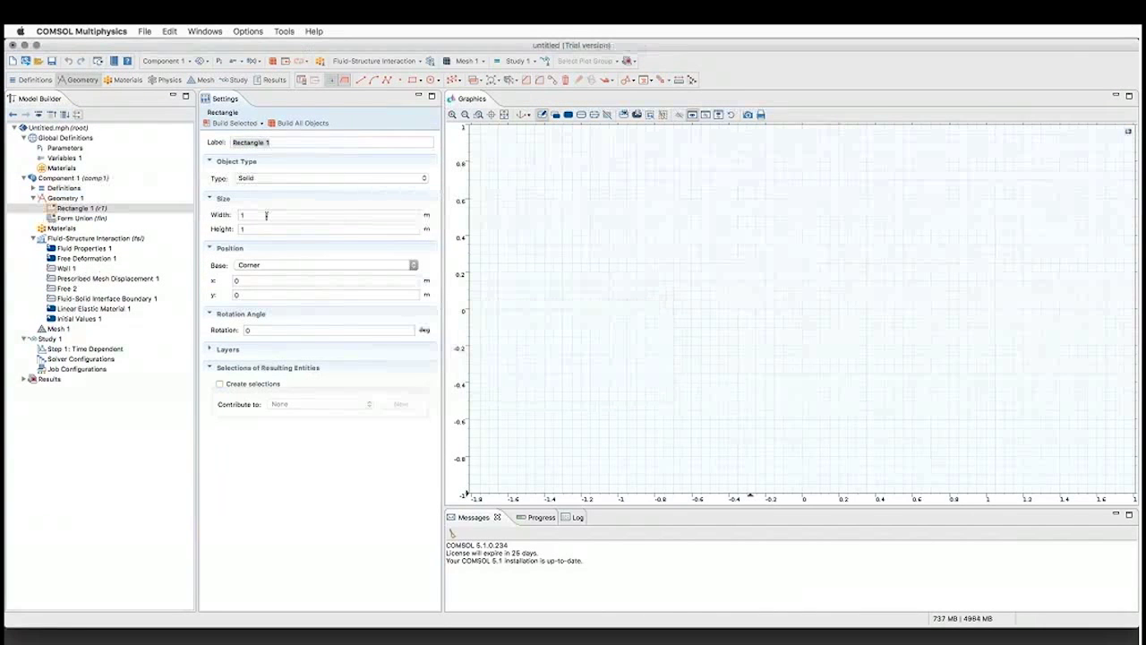
{"action": "left_click", "coordinate": [266, 214]}
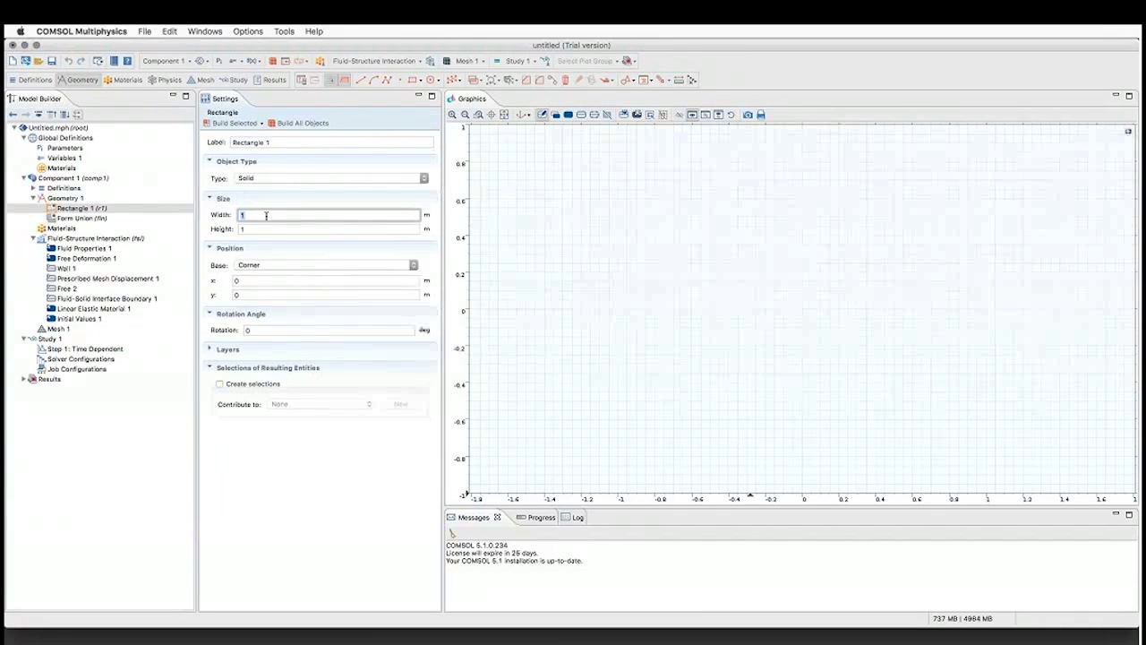
{"action": "type", "text": "300"}
Step: Set the length unit of Geometry 1 to µm and return to the settings of Rectangle 1
{"action": "left_click", "coordinate": [81, 198]}
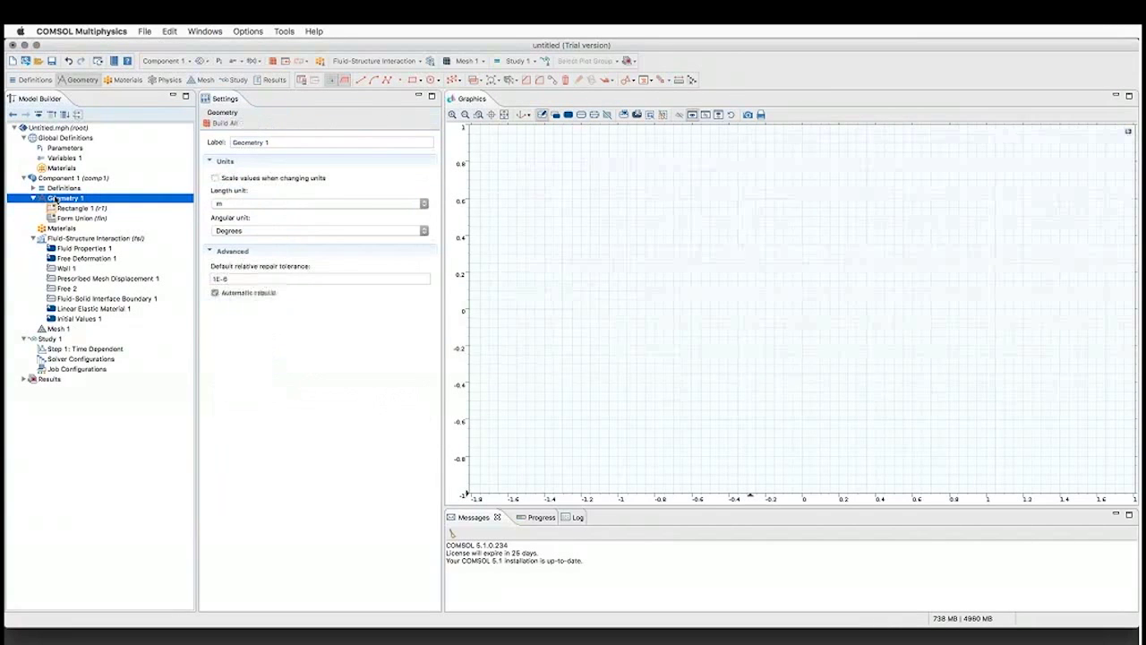
{"action": "left_click", "coordinate": [424, 205]}
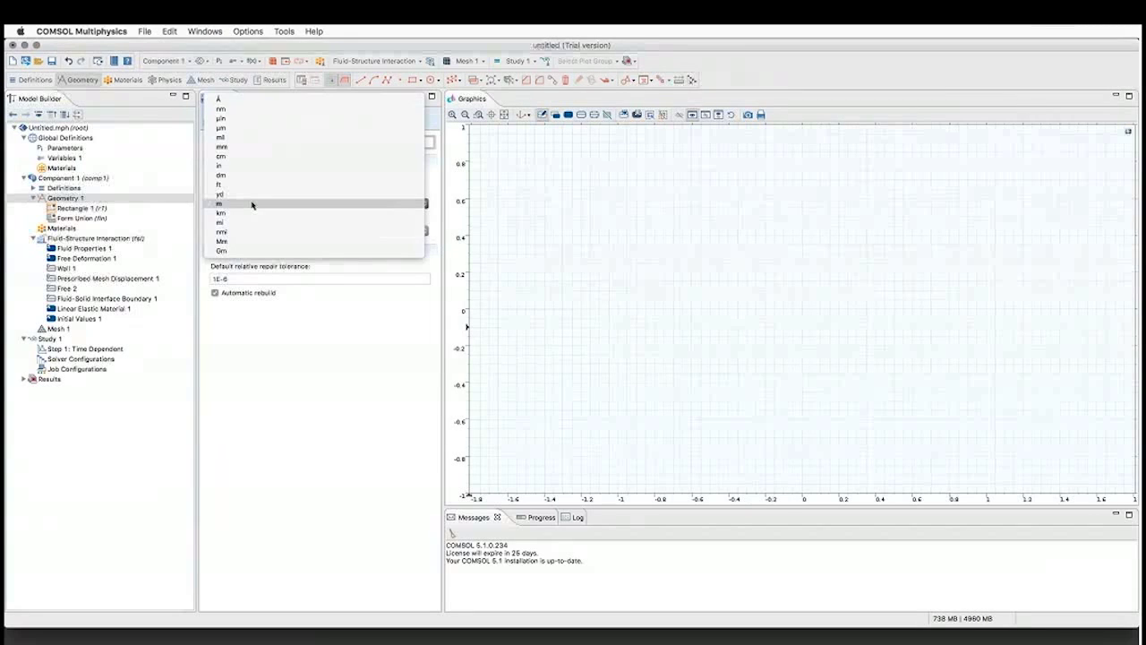
{"action": "left_click", "coordinate": [229, 129]}
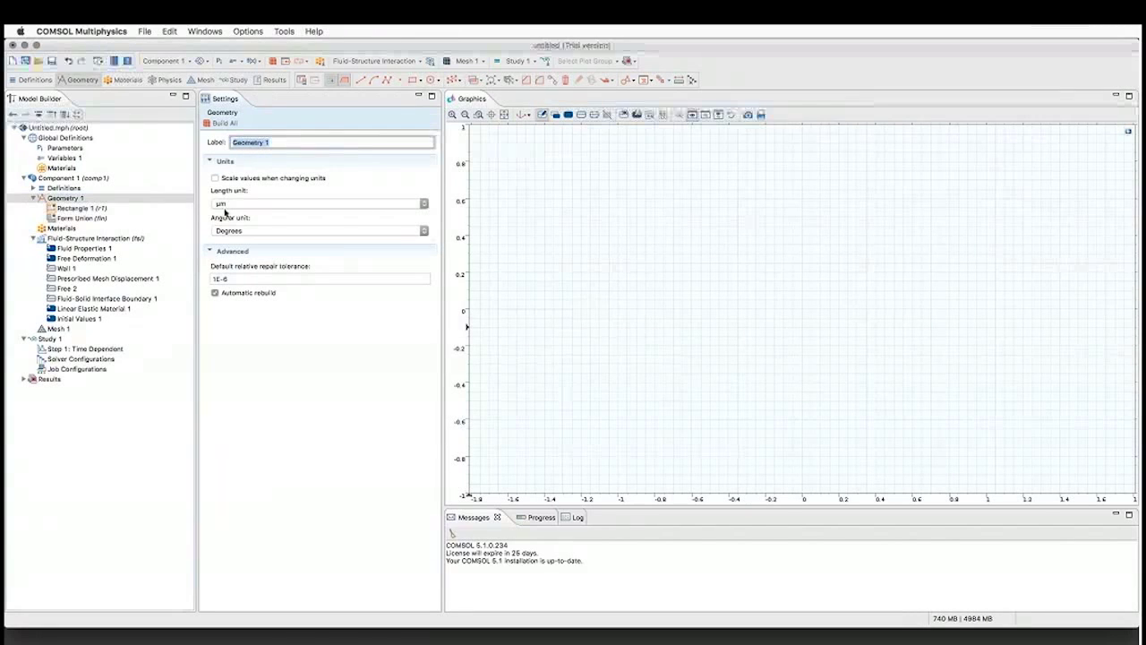
{"action": "left_click", "coordinate": [79, 209]}
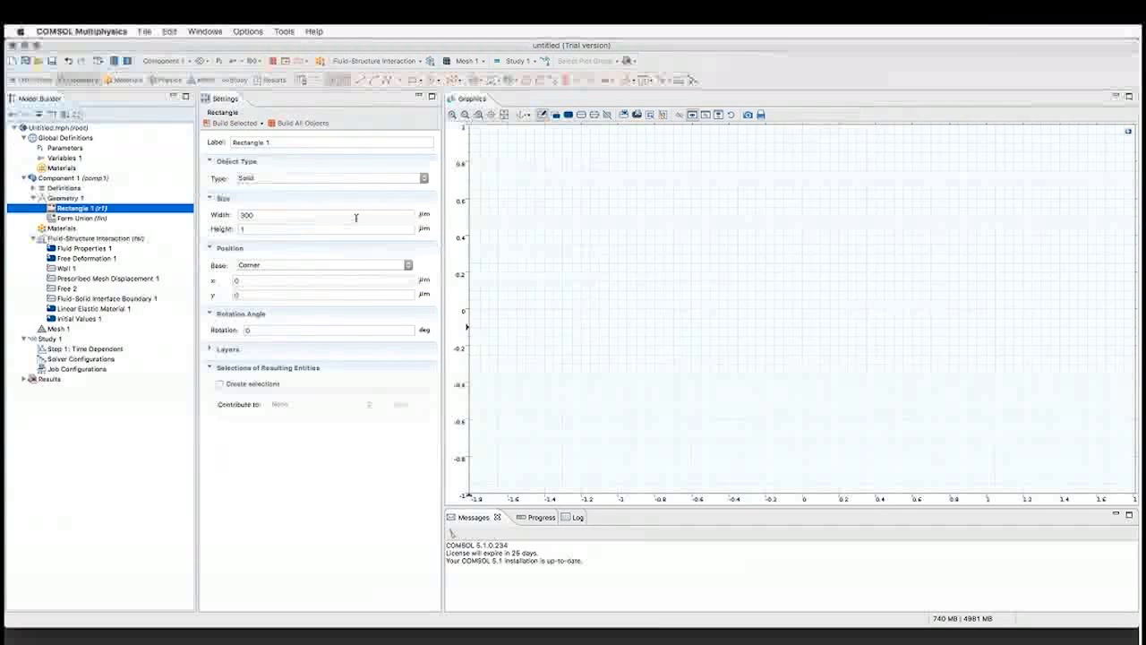
Step: Set the height of Rectangle 1 to the parameter H and build the rectangle
{"action": "left_click", "coordinate": [287, 230]}
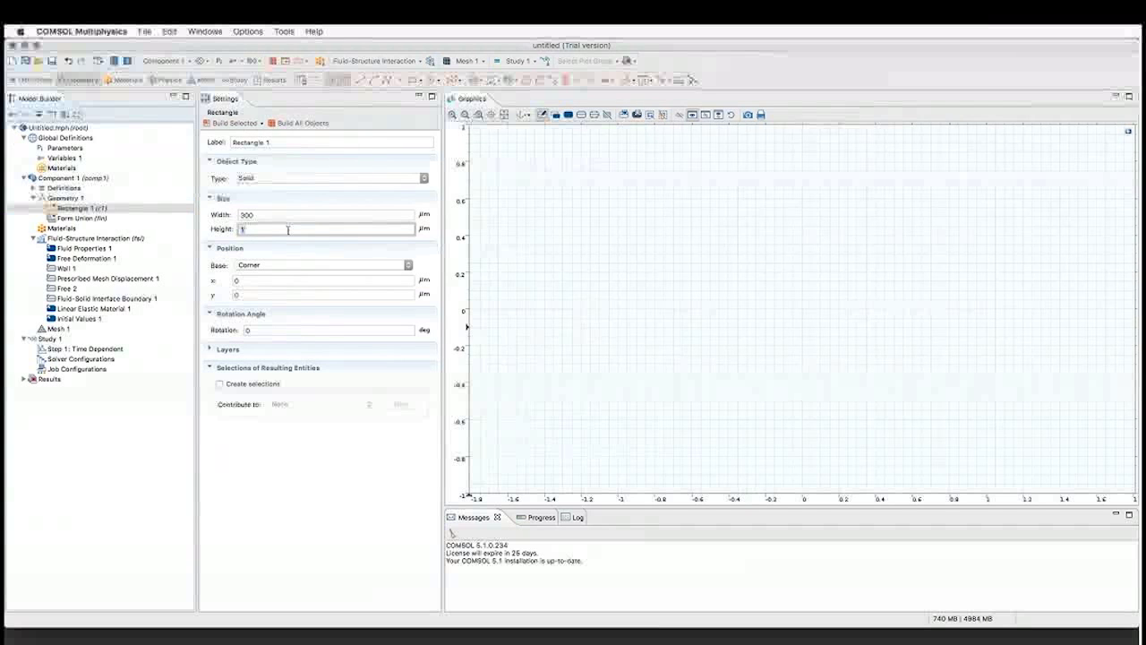
{"action": "type", "text": "H"}
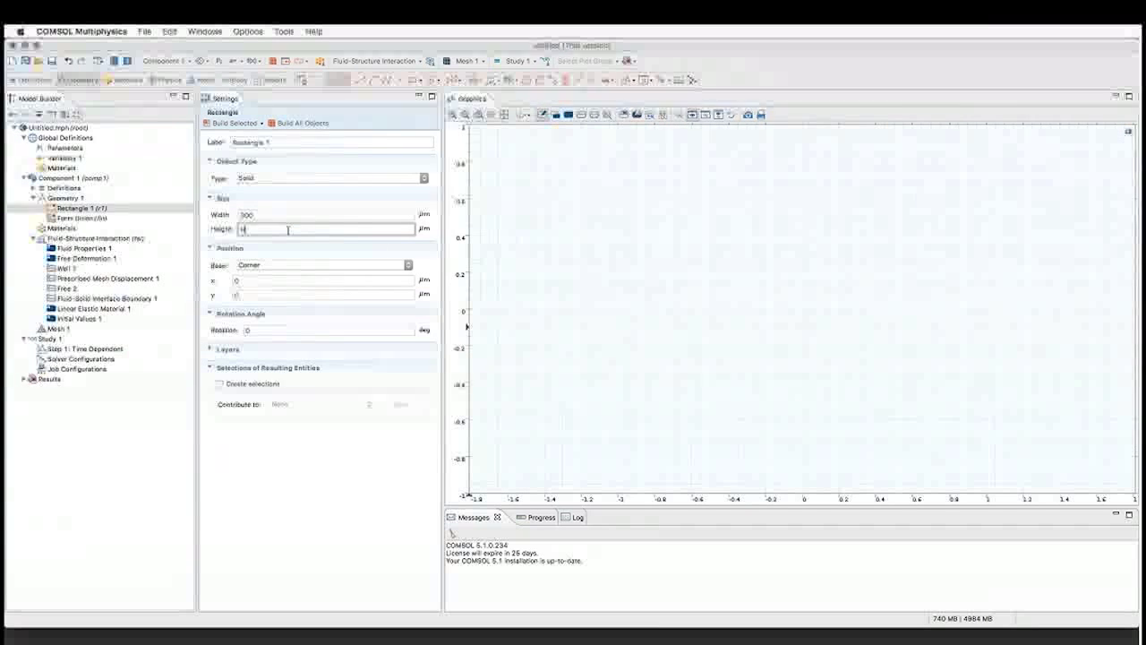
{"action": "left_click", "coordinate": [229, 123]}
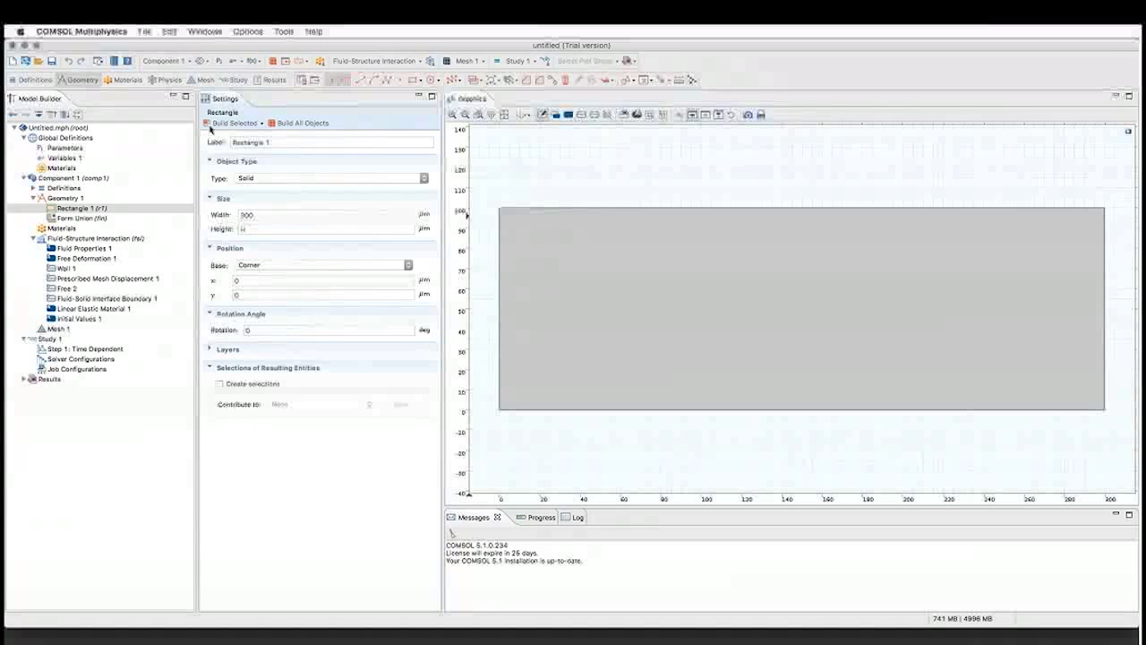
{"action": "left_click", "coordinate": [77, 199]}
{"action": "right_click", "coordinate": [78, 199]}
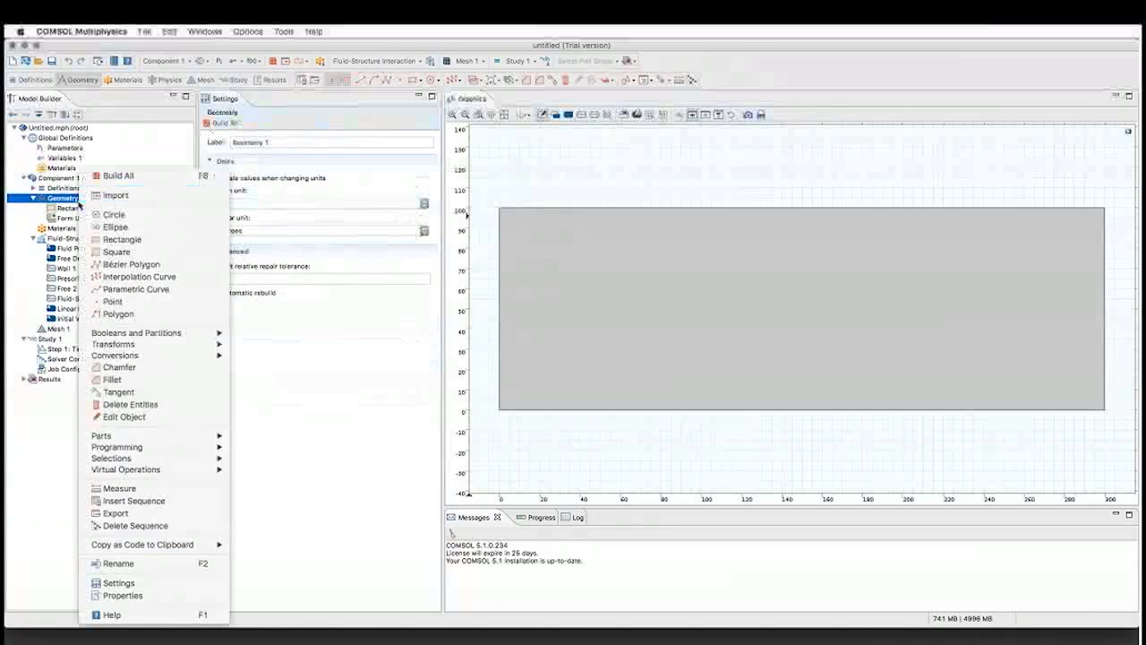
{"action": "left_click", "coordinate": [135, 252]}
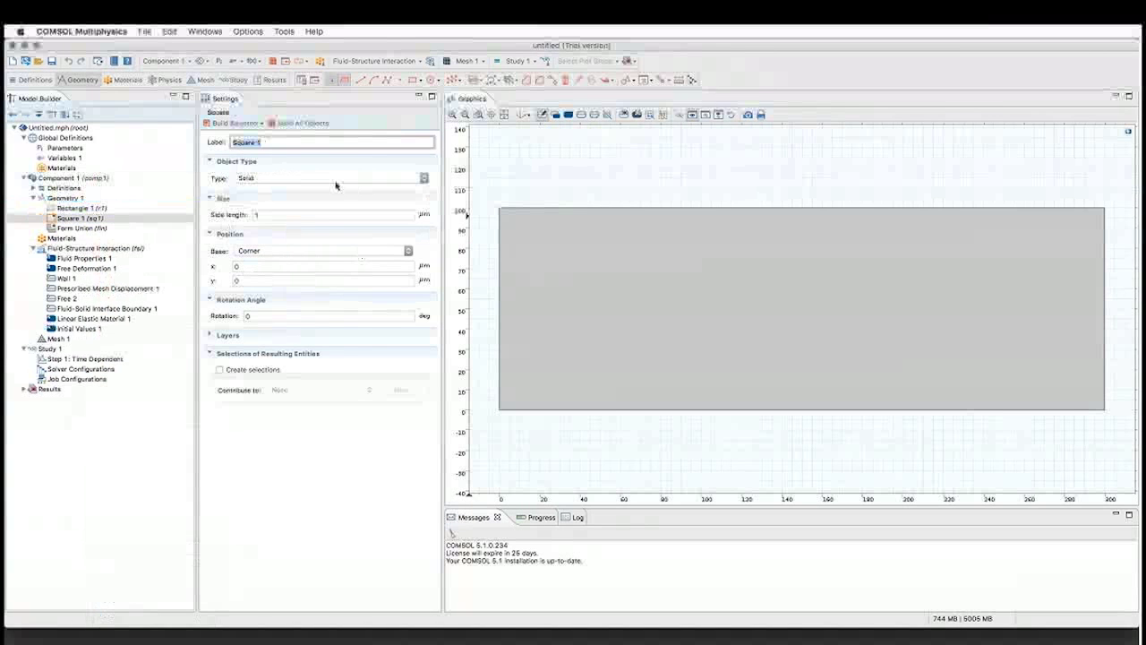
{"action": "right_click", "coordinate": [79, 218]}
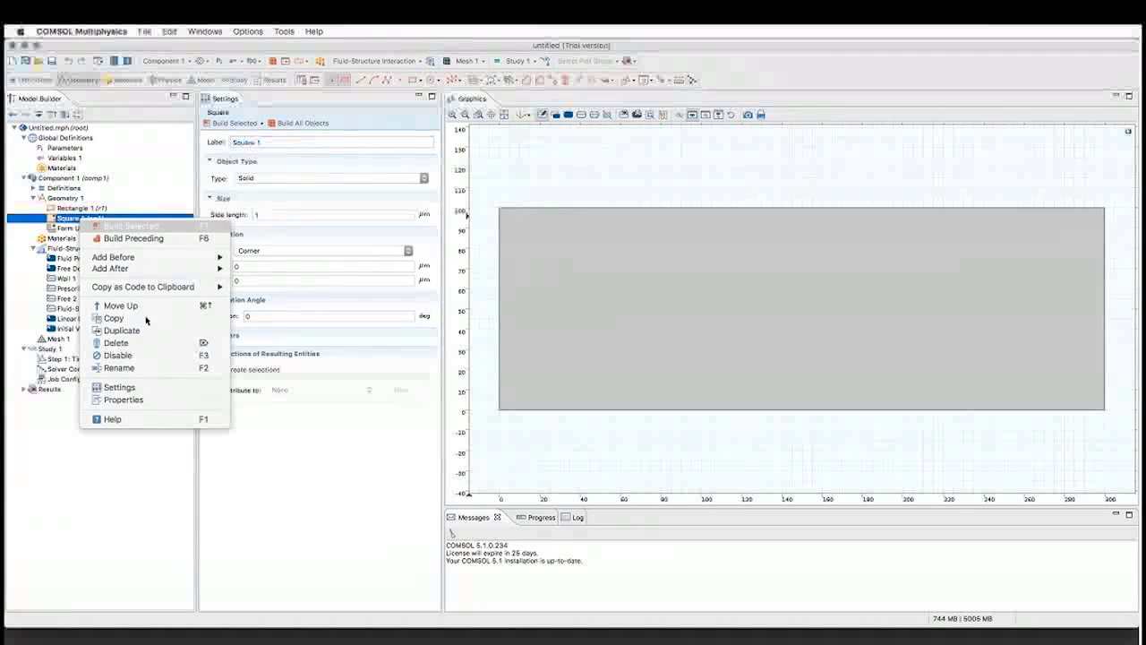
{"action": "left_click", "coordinate": [117, 342]}
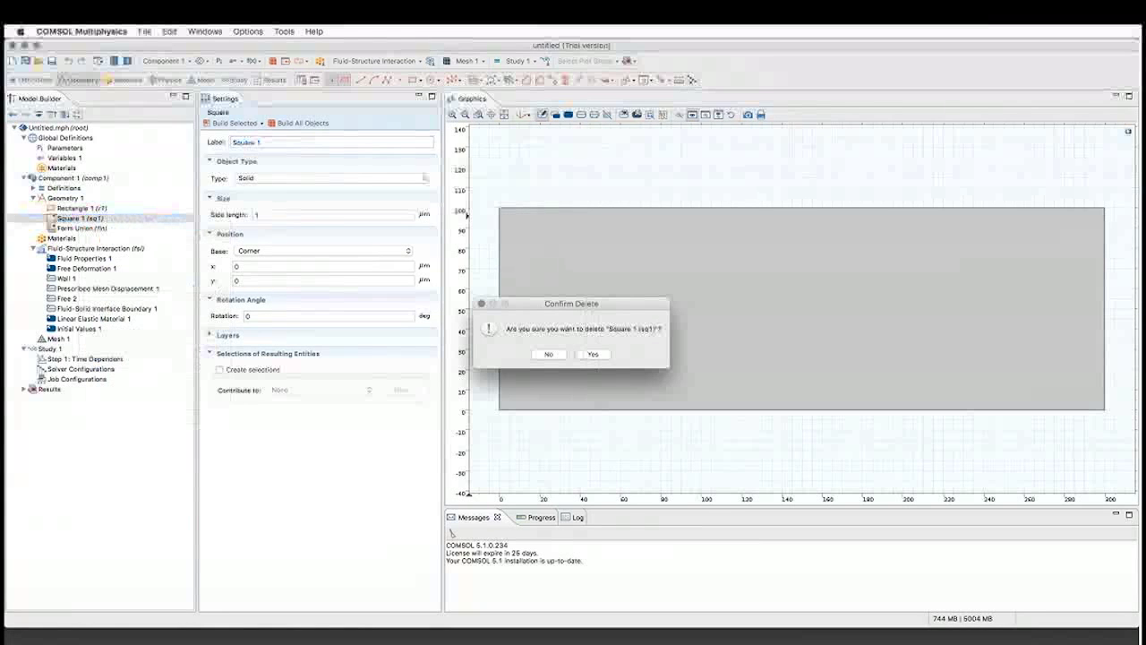
{"action": "left_click", "coordinate": [593, 354]}
Step: Add a second rectangle to Geometry 1 with width 5 µm and height 47.5 µm, and build it
{"action": "right_click", "coordinate": [64, 198]}
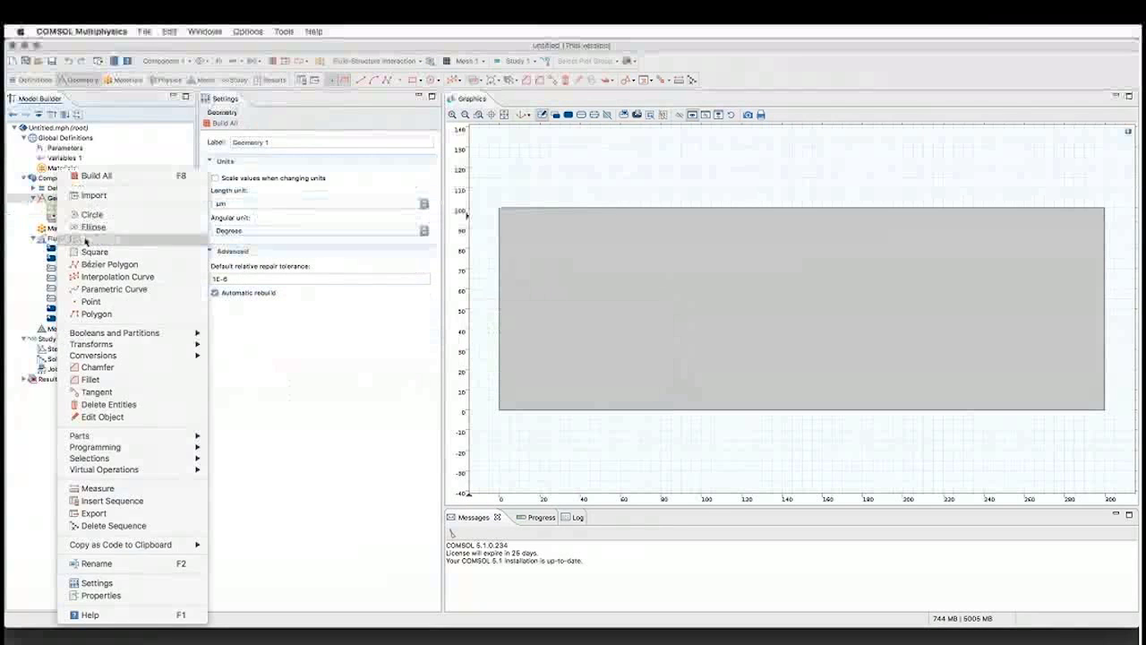
{"action": "left_click", "coordinate": [86, 238]}
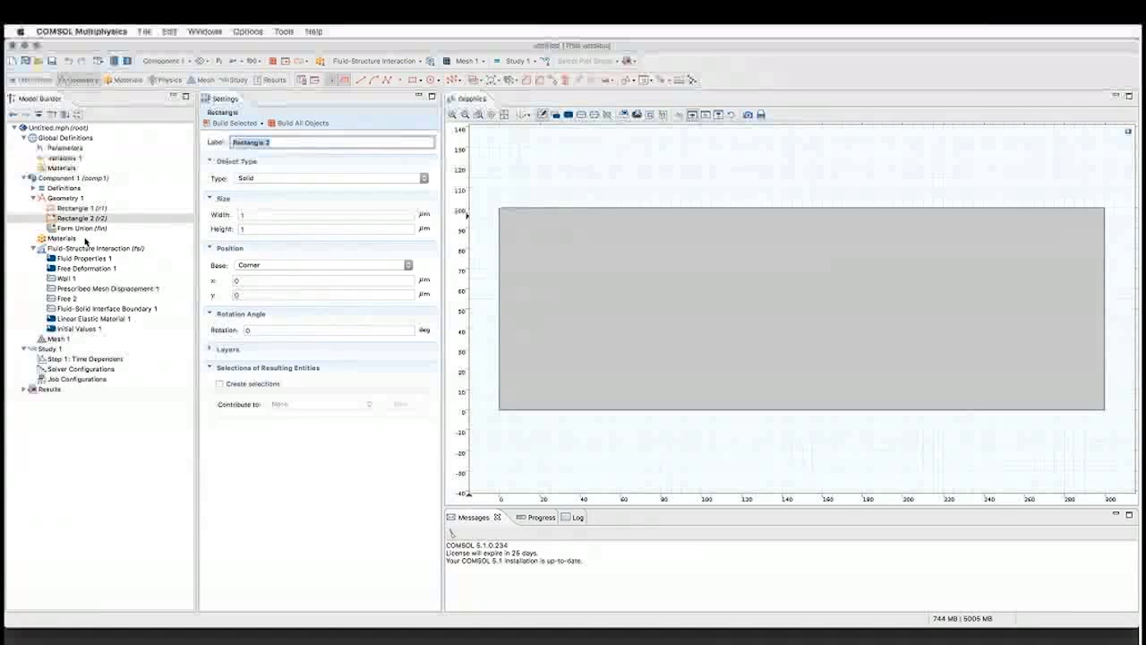
{"action": "double_click", "coordinate": [281, 216]}
{"action": "type", "text": "5"}
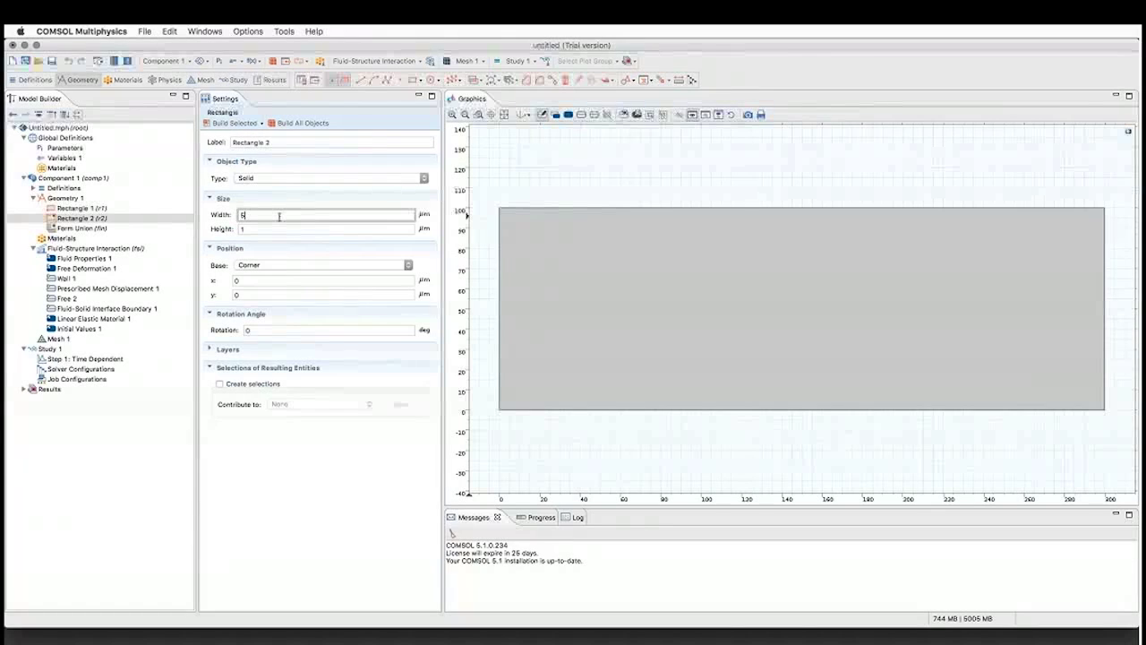
{"action": "double_click", "coordinate": [281, 229]}
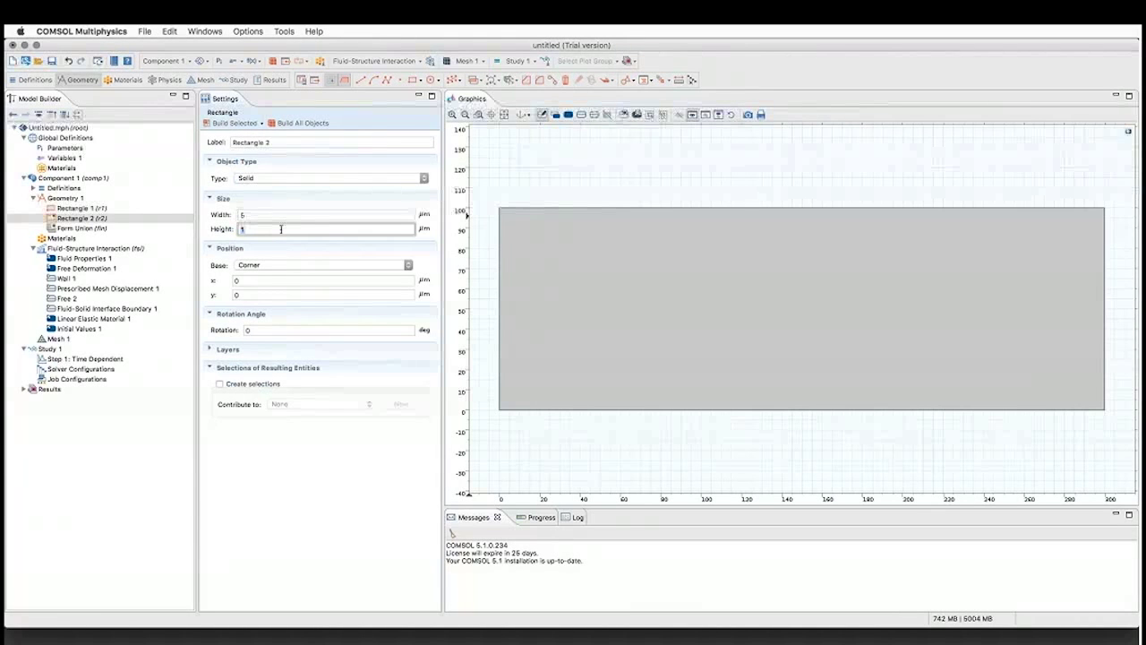
{"action": "type", "text": "47.5"}
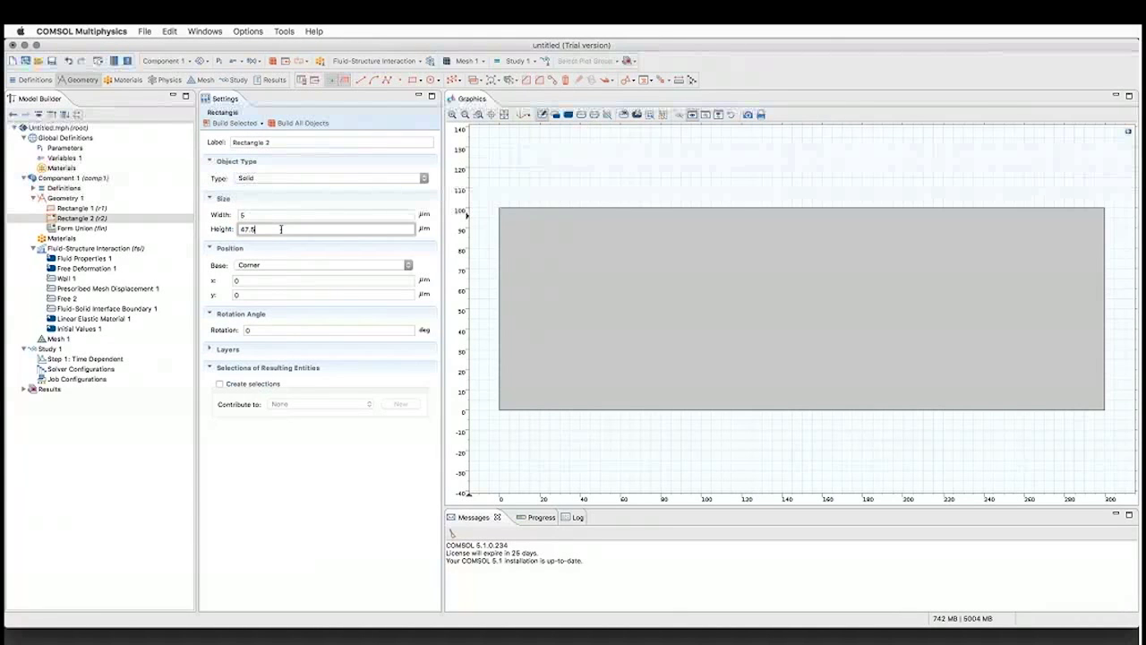
{"action": "left_click", "coordinate": [233, 124]}
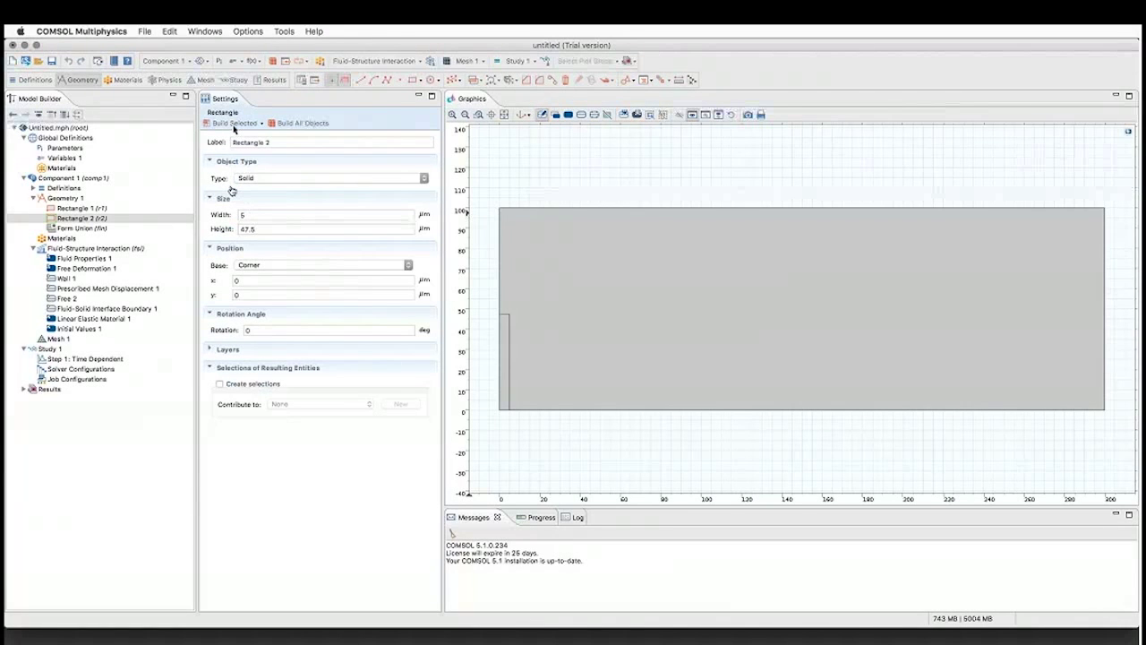
Step: Set the x position of Rectangle 2 to 100 µm and rebuild it
{"action": "left_click", "coordinate": [244, 281]}
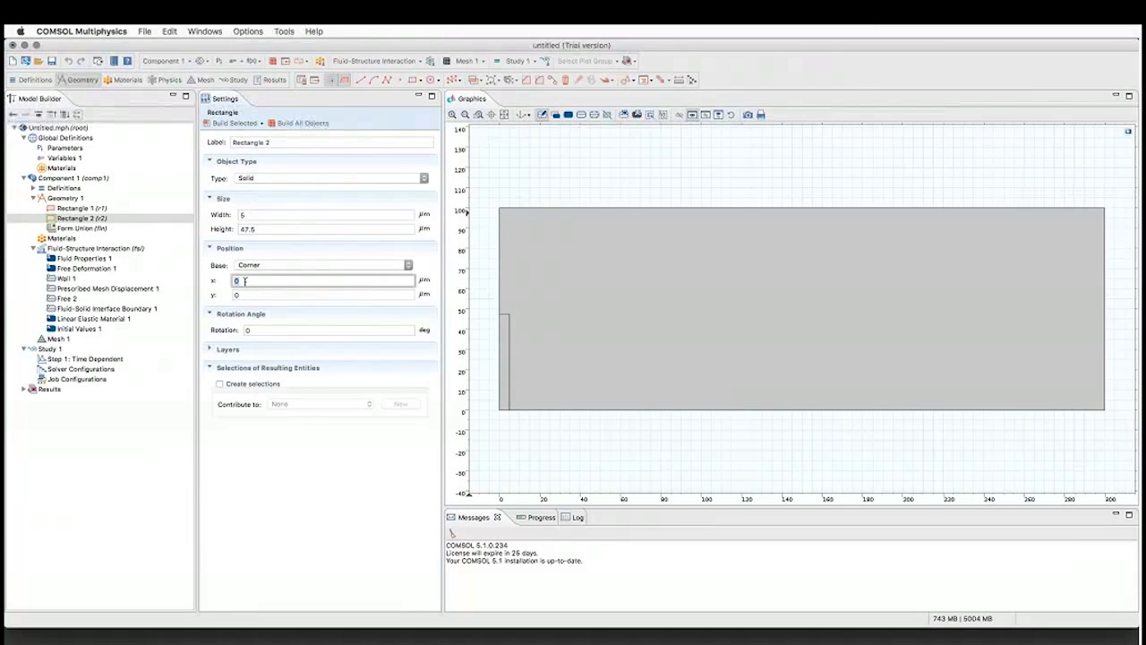
{"action": "type", "text": "100"}
{"action": "left_click", "coordinate": [220, 124]}
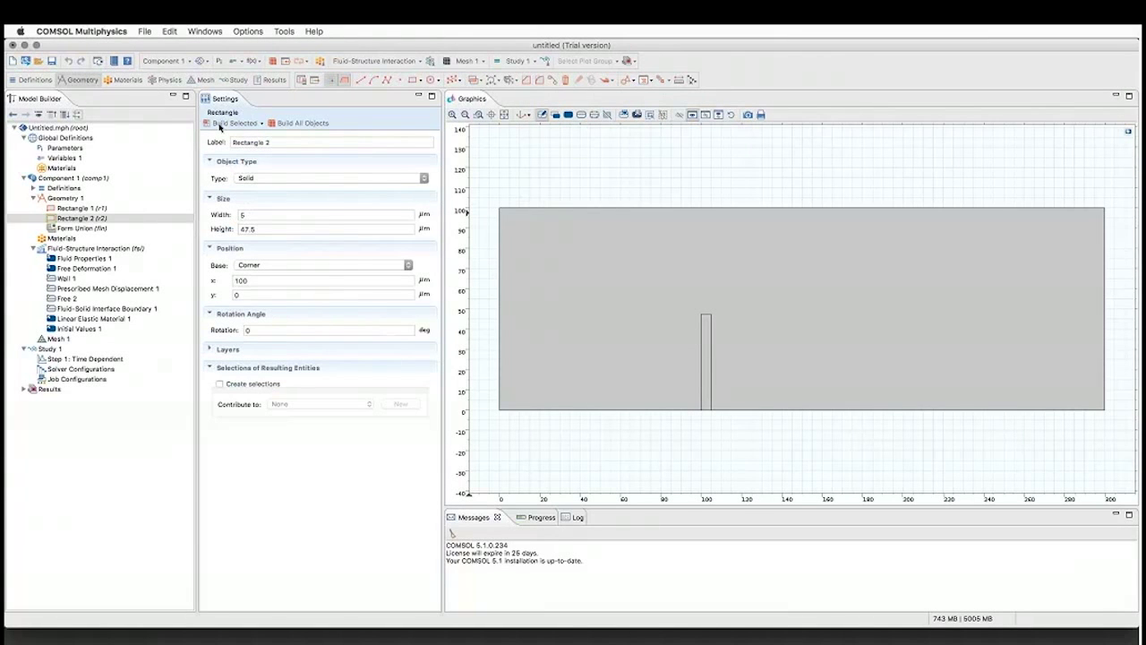
Step: Add a Fillet to Geometry 1 and assign the two upper corner vertices of the narrow rectangle to it
{"action": "left_click", "coordinate": [63, 198]}
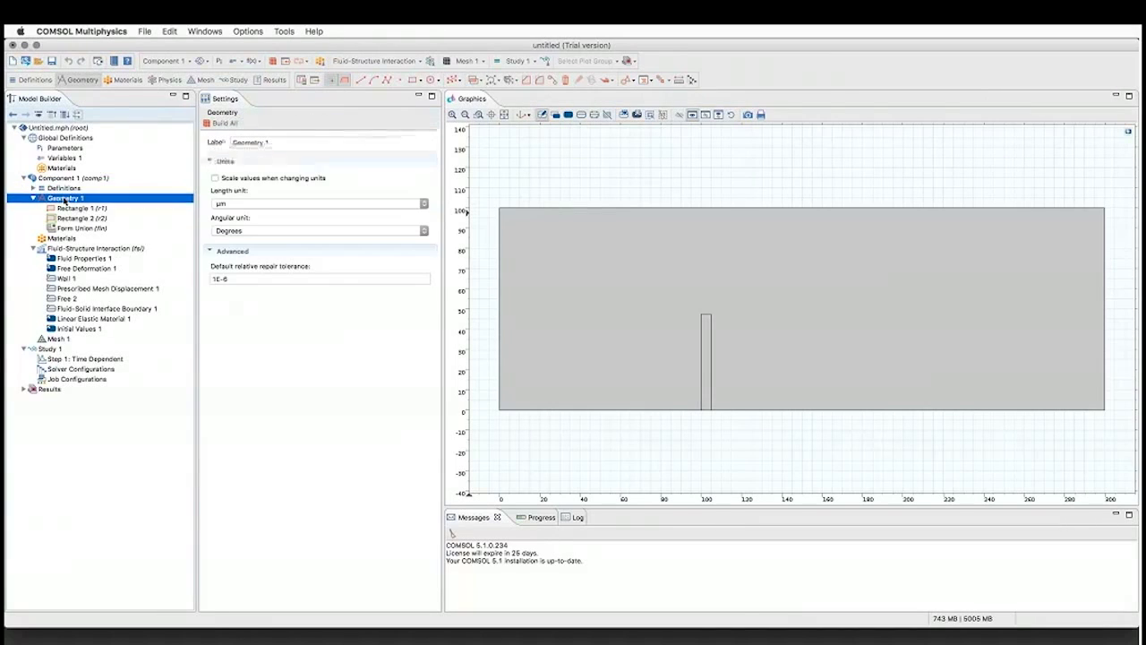
{"action": "right_click", "coordinate": [65, 199]}
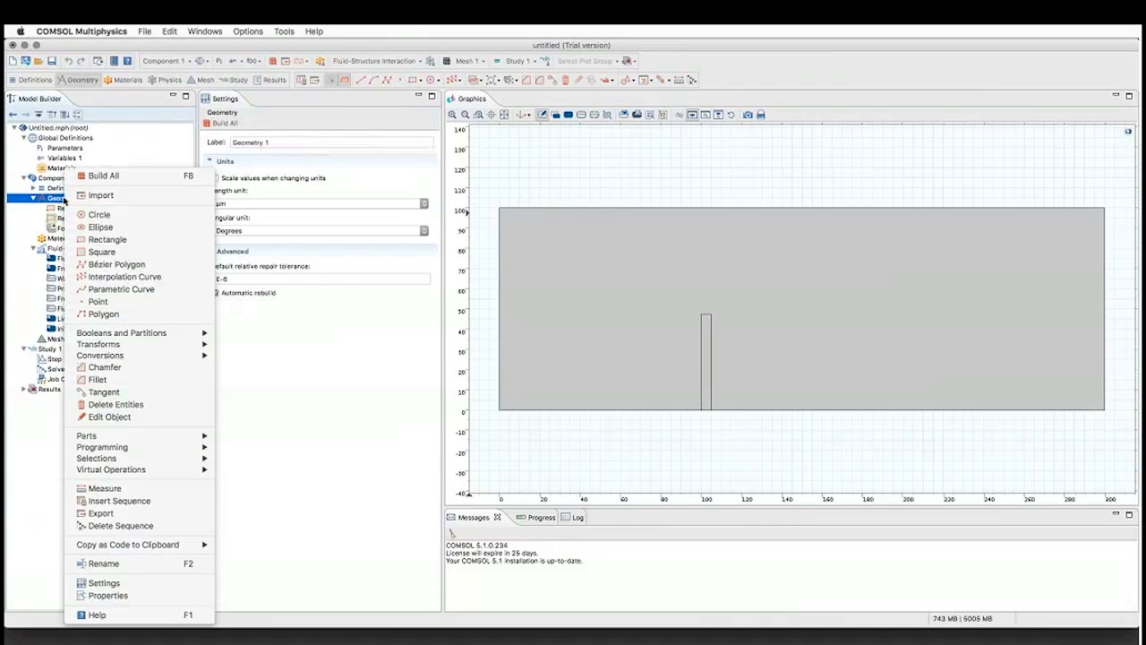
{"action": "left_click", "coordinate": [99, 380]}
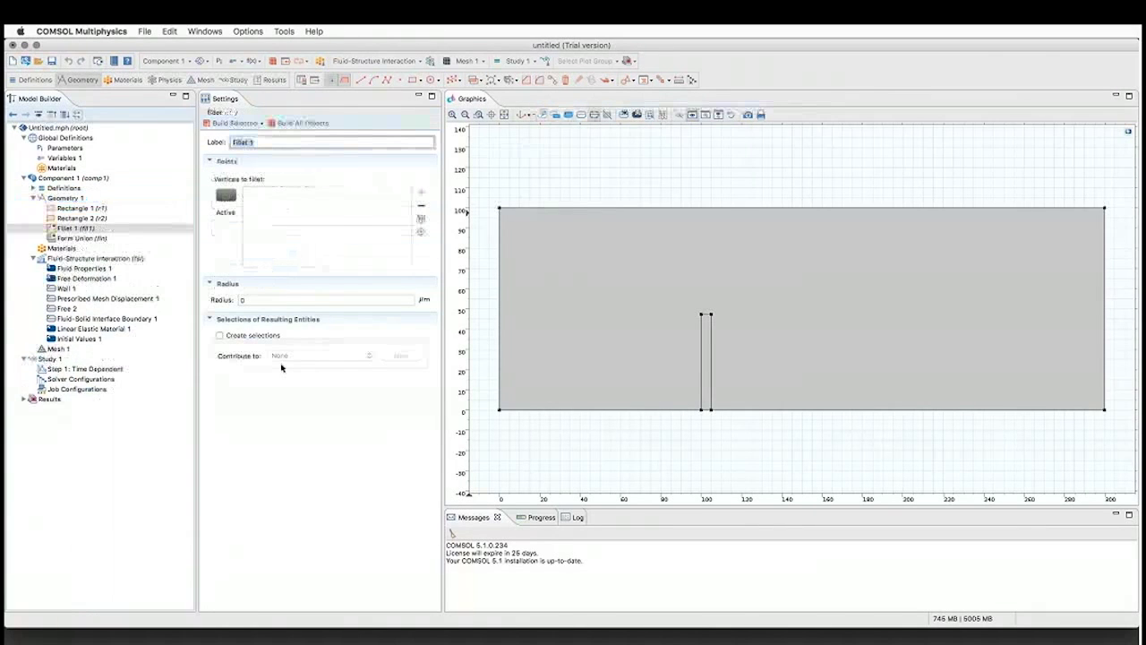
{"action": "left_click", "coordinate": [65, 229]}
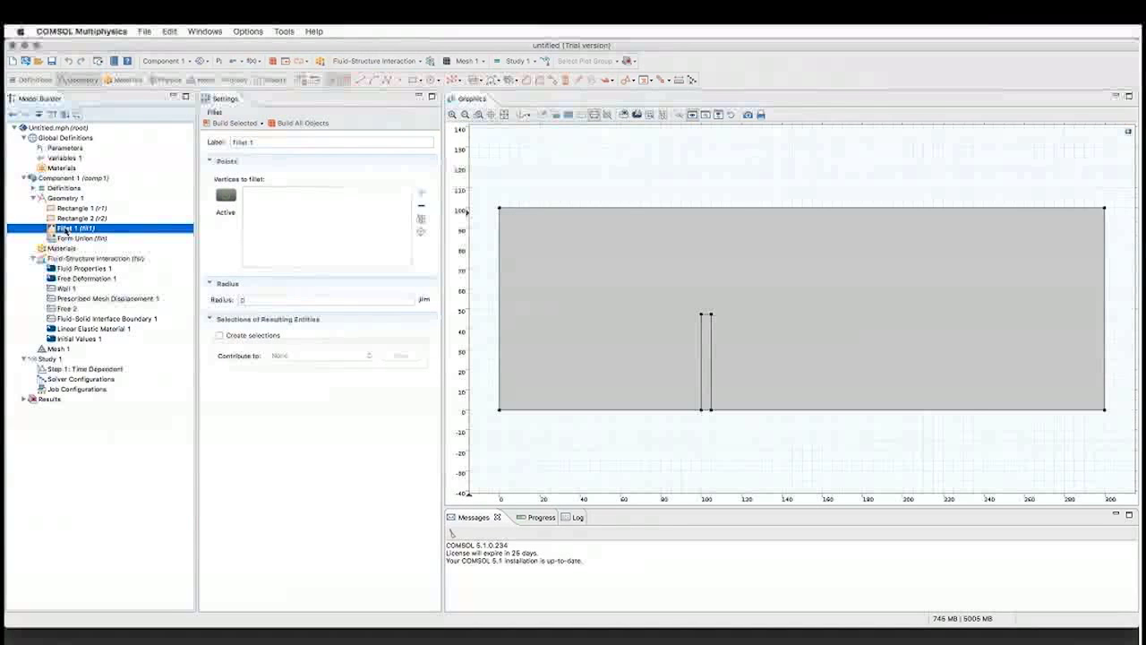
{"action": "left_click", "coordinate": [226, 195]}
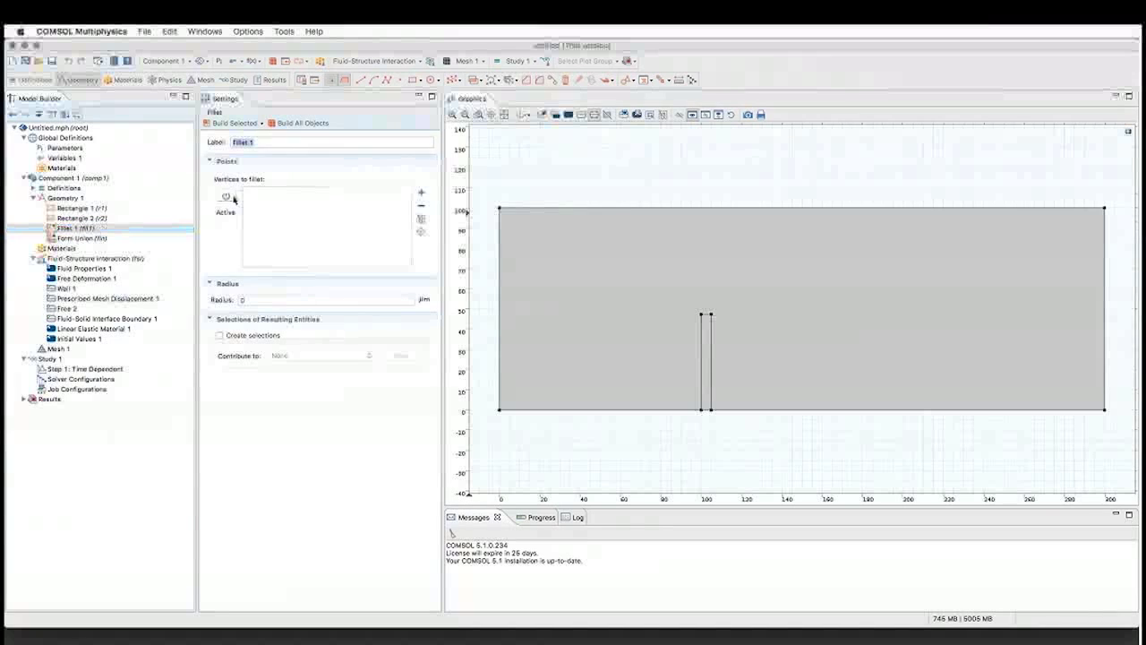
{"action": "left_click", "coordinate": [703, 318]}
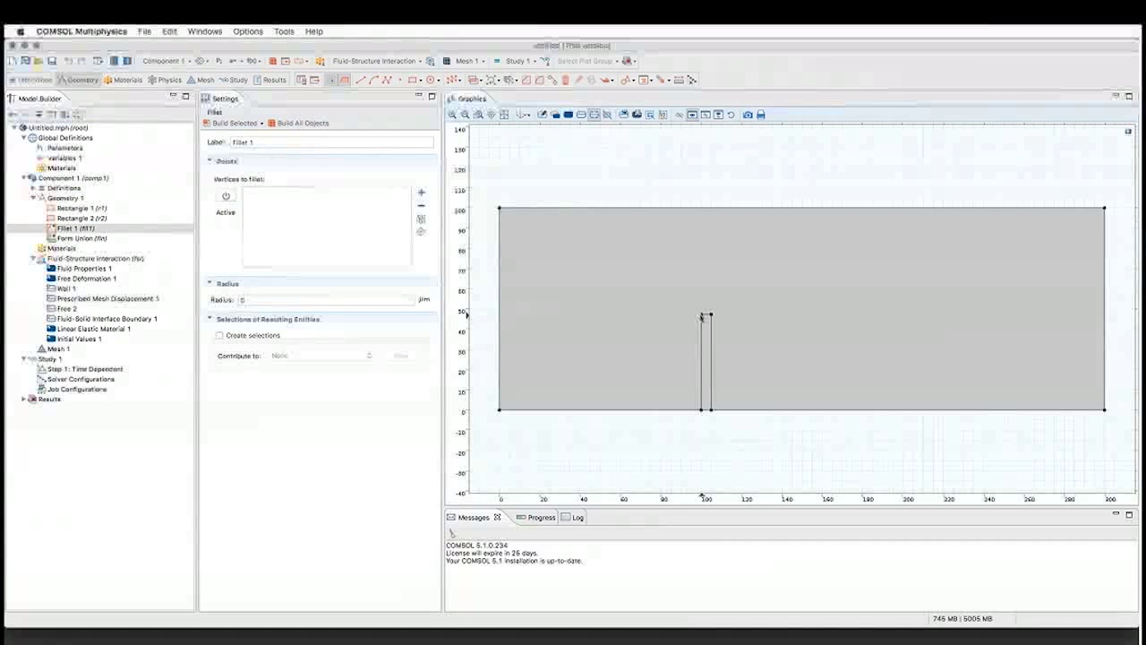
{"action": "left_click", "coordinate": [711, 319]}
{"action": "left_click", "coordinate": [711, 315]}
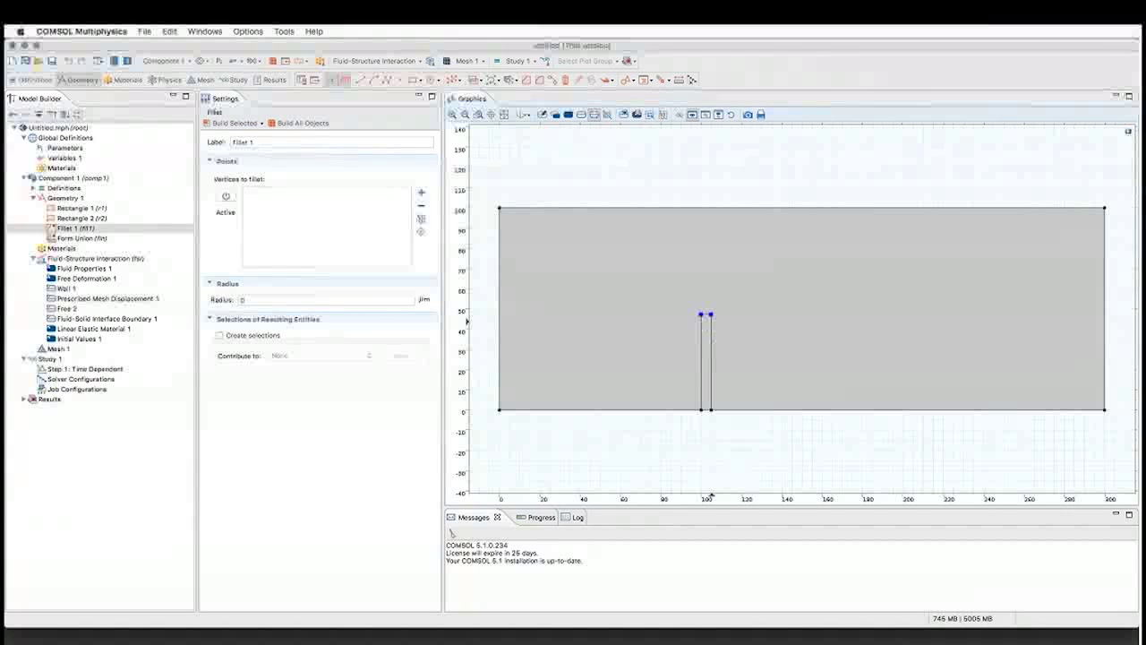
{"action": "left_click", "coordinate": [421, 193]}
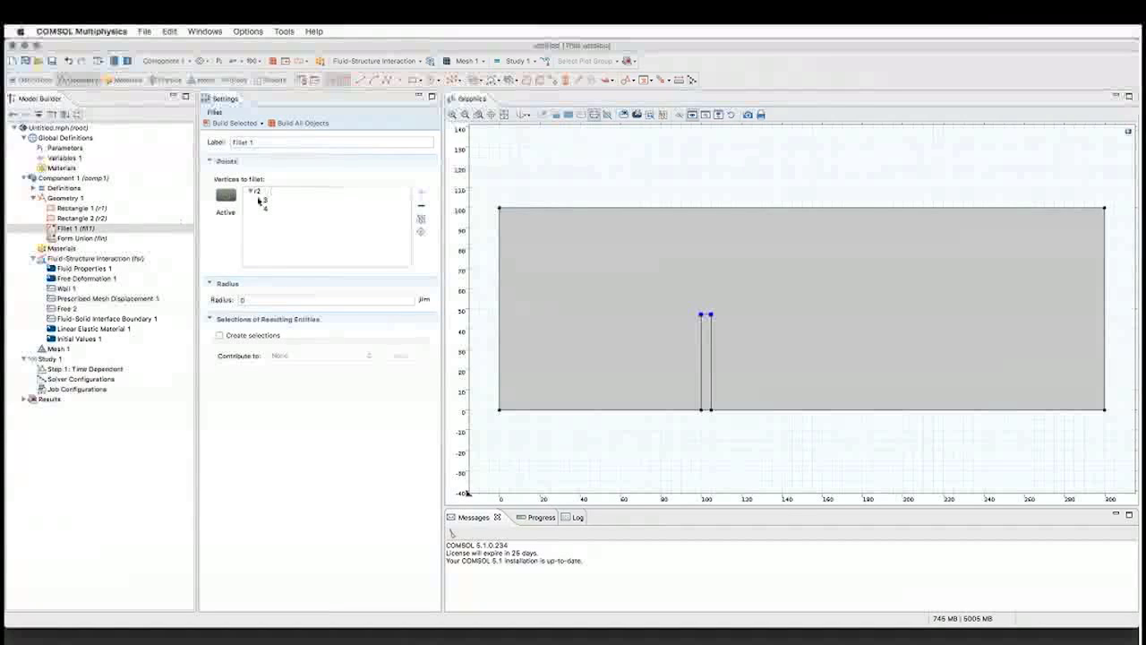
{"action": "left_click", "coordinate": [262, 200]}
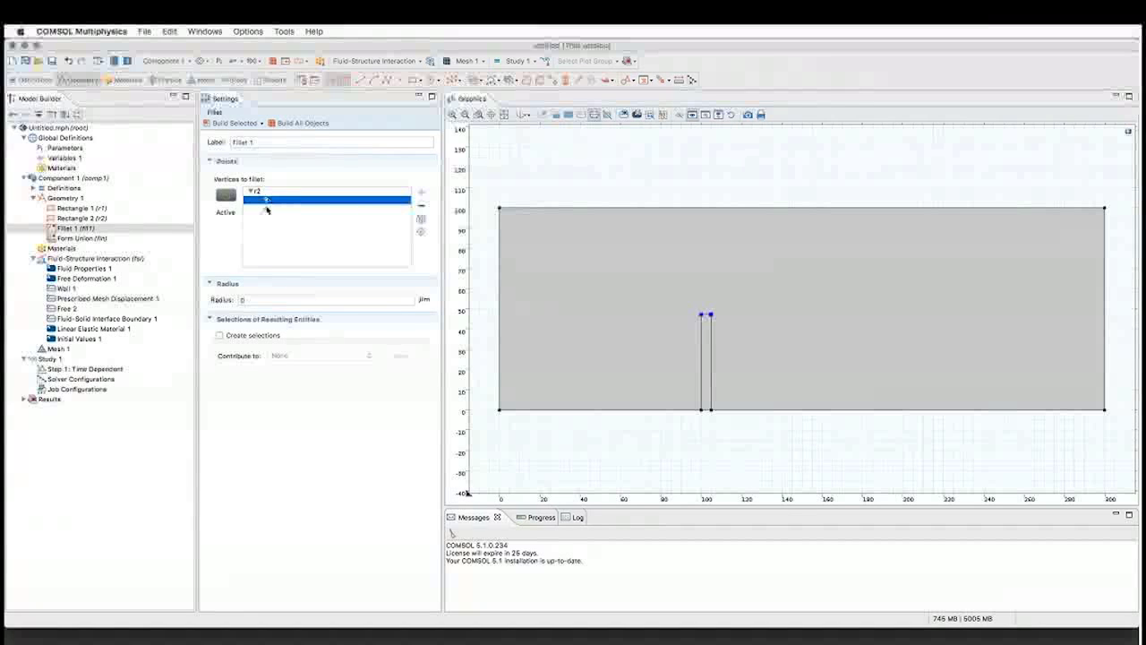
Step: Set the fillet radius to 2.5 µm and build the fillet
{"action": "left_click", "coordinate": [270, 300]}
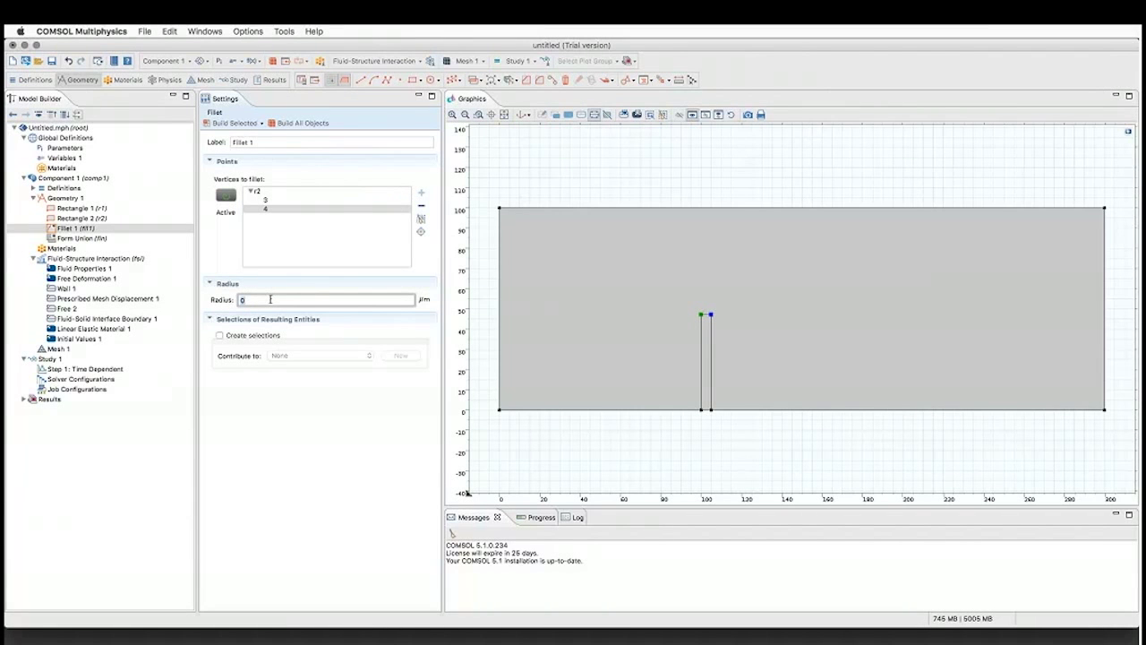
{"action": "type", "text": "2.5"}
{"action": "left_click", "coordinate": [231, 127]}
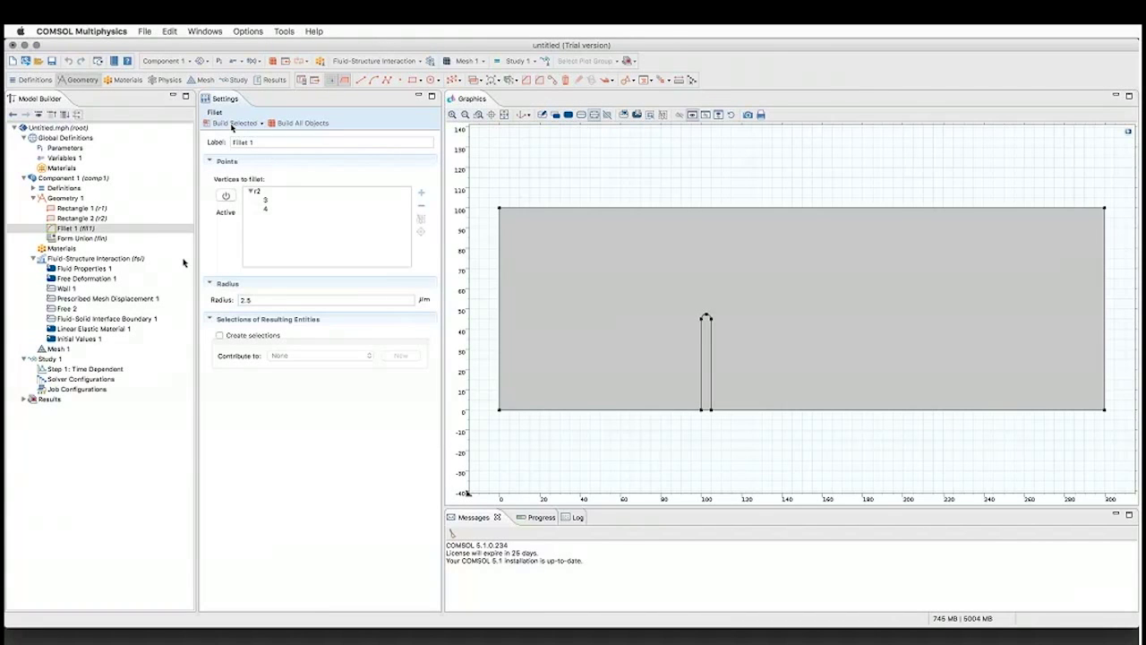
Step: Add the built-in Water, liquid material to Component 1 and close the material library
{"action": "left_click", "coordinate": [59, 248]}
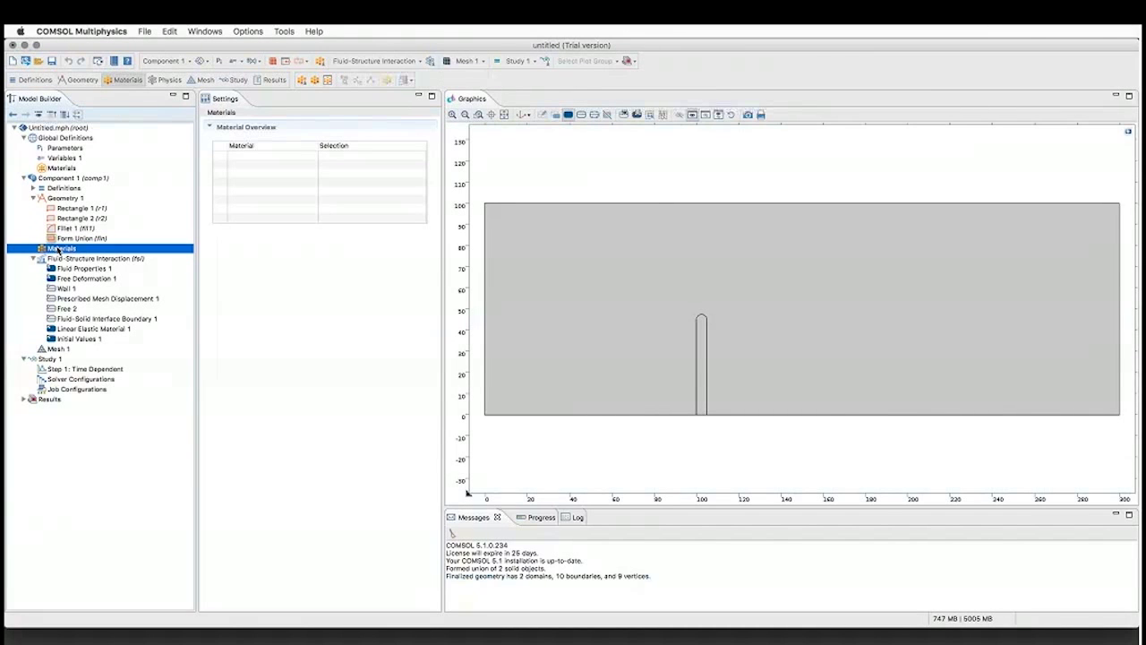
{"action": "left_click", "coordinate": [33, 198]}
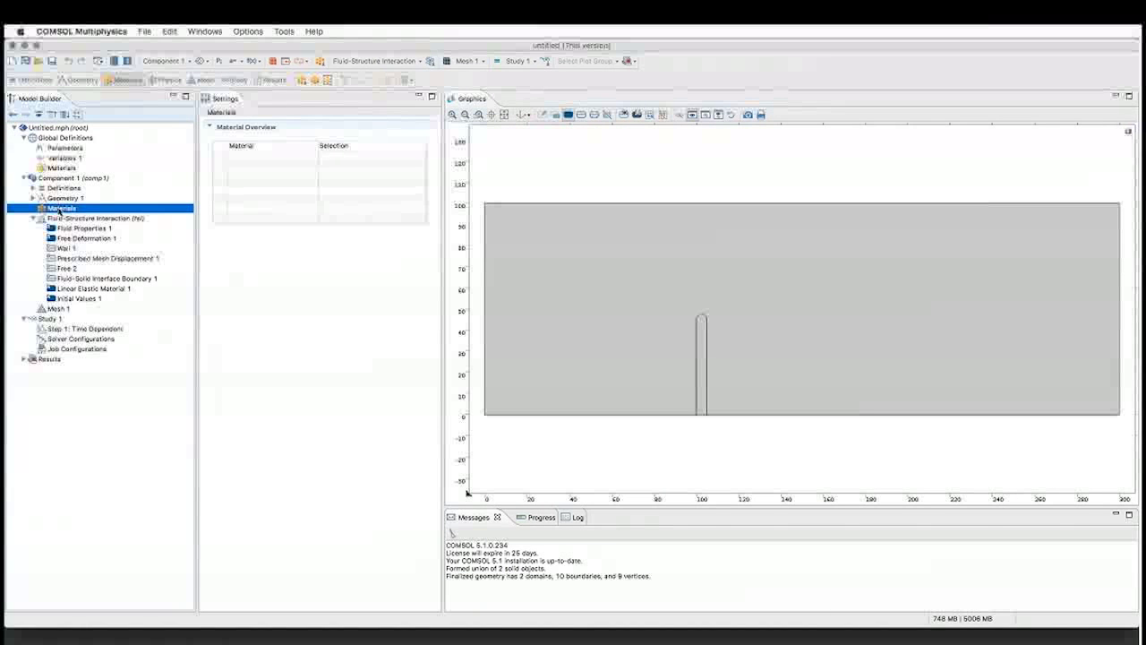
{"action": "right_click", "coordinate": [60, 209]}
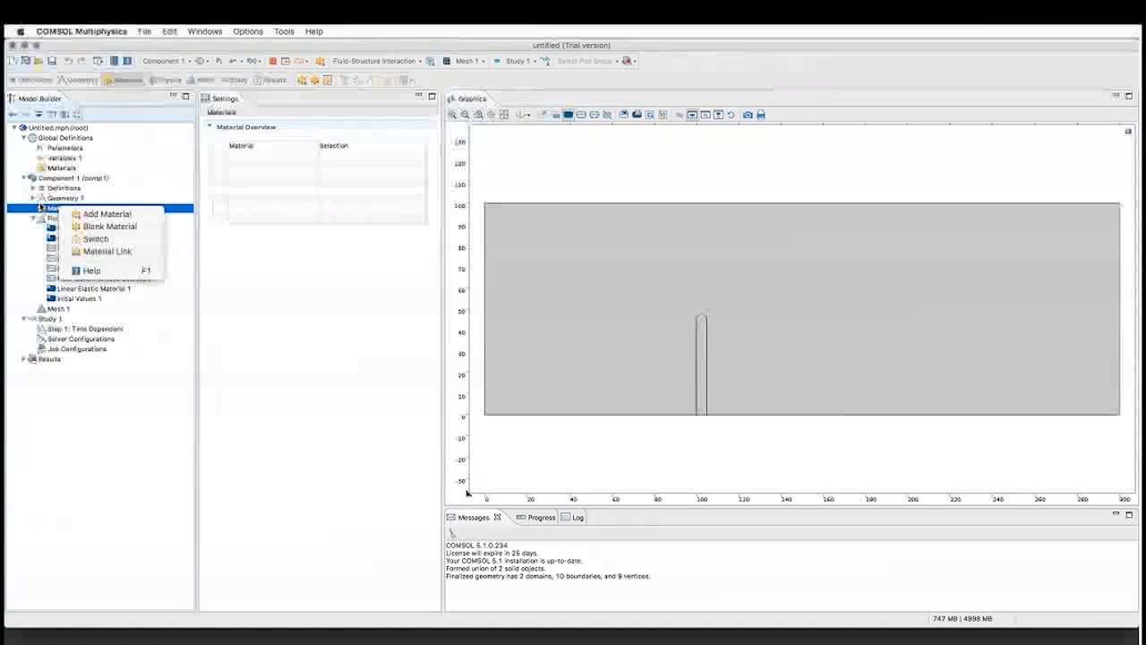
{"action": "left_click", "coordinate": [41, 207]}
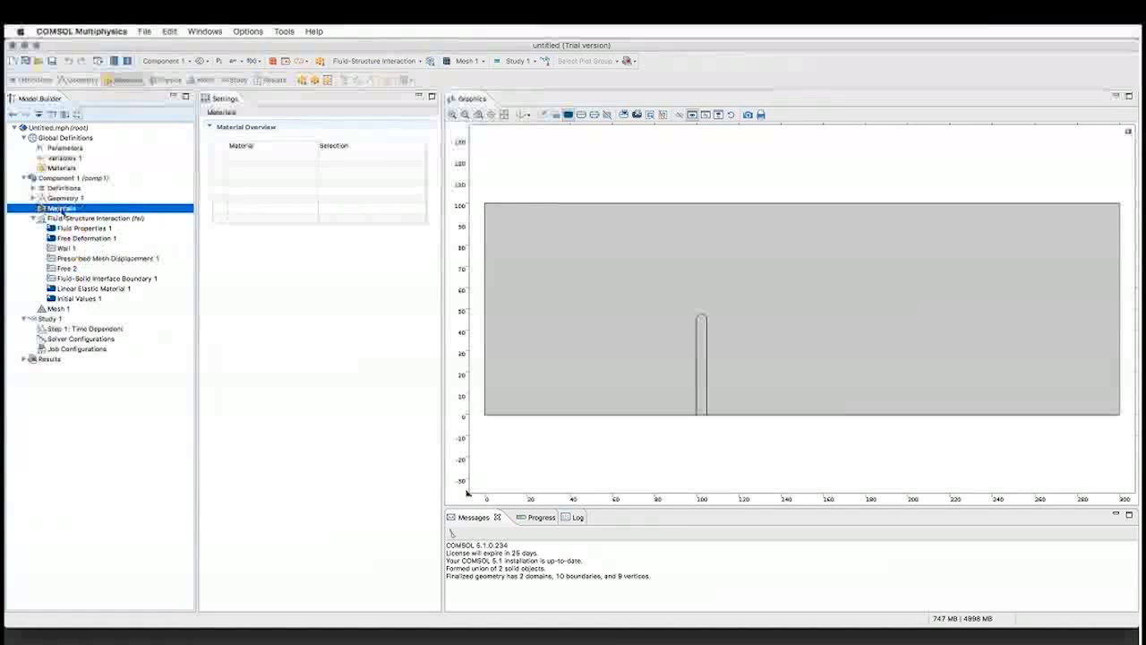
{"action": "right_click", "coordinate": [62, 212]}
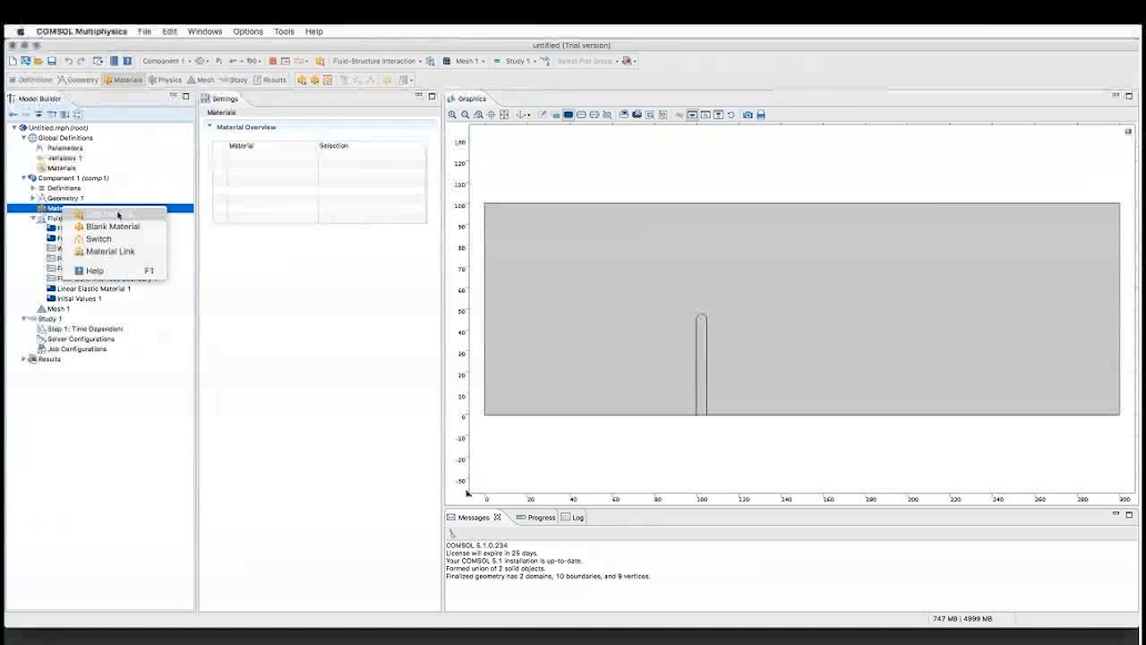
{"action": "left_click", "coordinate": [117, 214]}
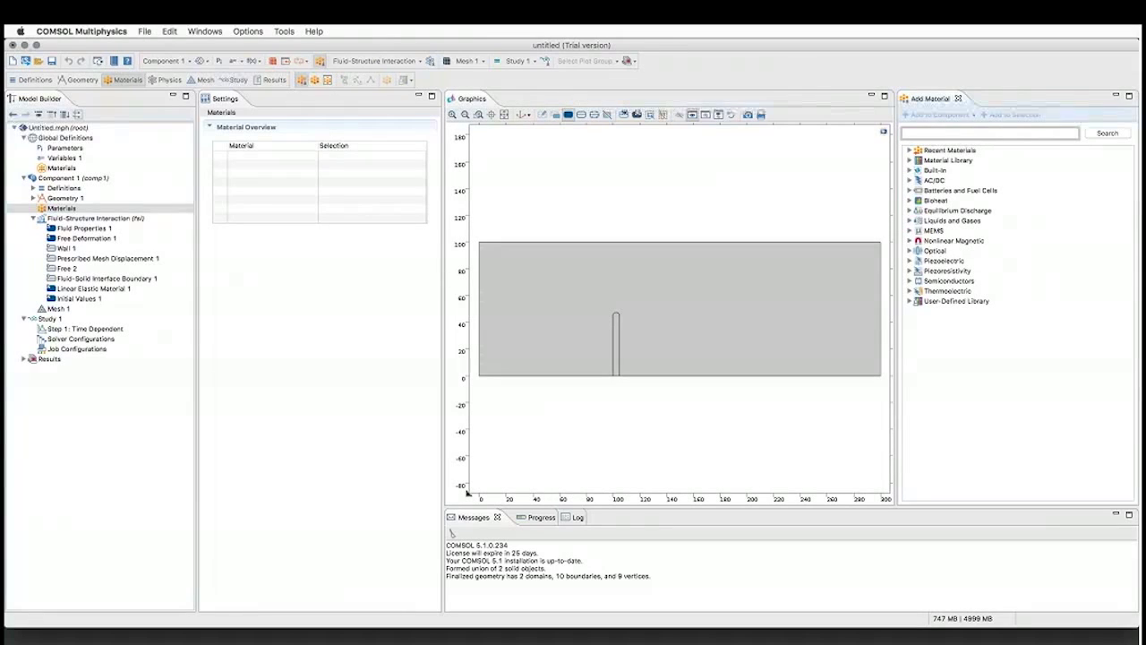
{"action": "left_click", "coordinate": [911, 171]}
{"action": "scroll", "coordinate": [962, 247], "scroll_direction": "down", "scroll_amount": 3}
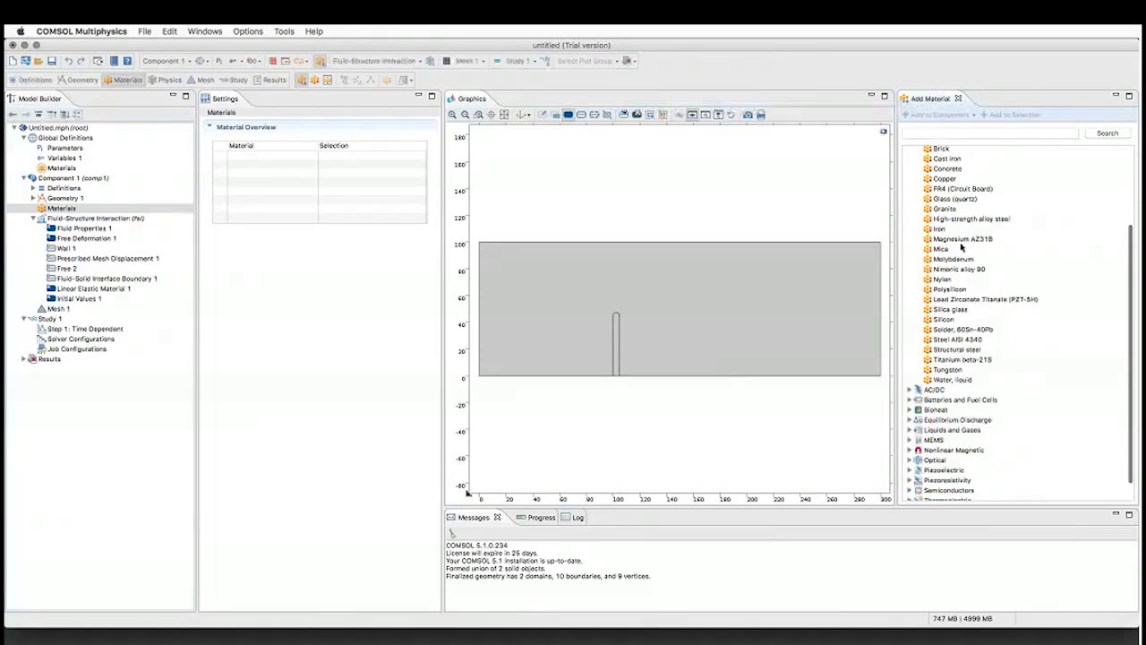
{"action": "scroll", "coordinate": [962, 247], "scroll_direction": "down", "scroll_amount": 1}
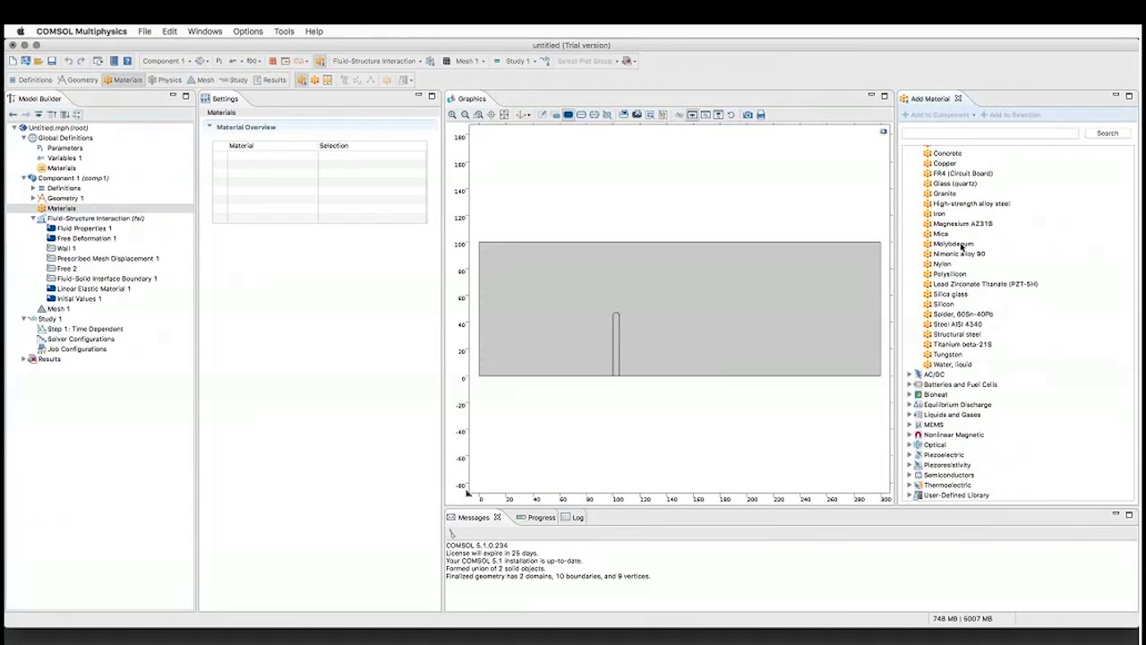
{"action": "left_click", "coordinate": [967, 366]}
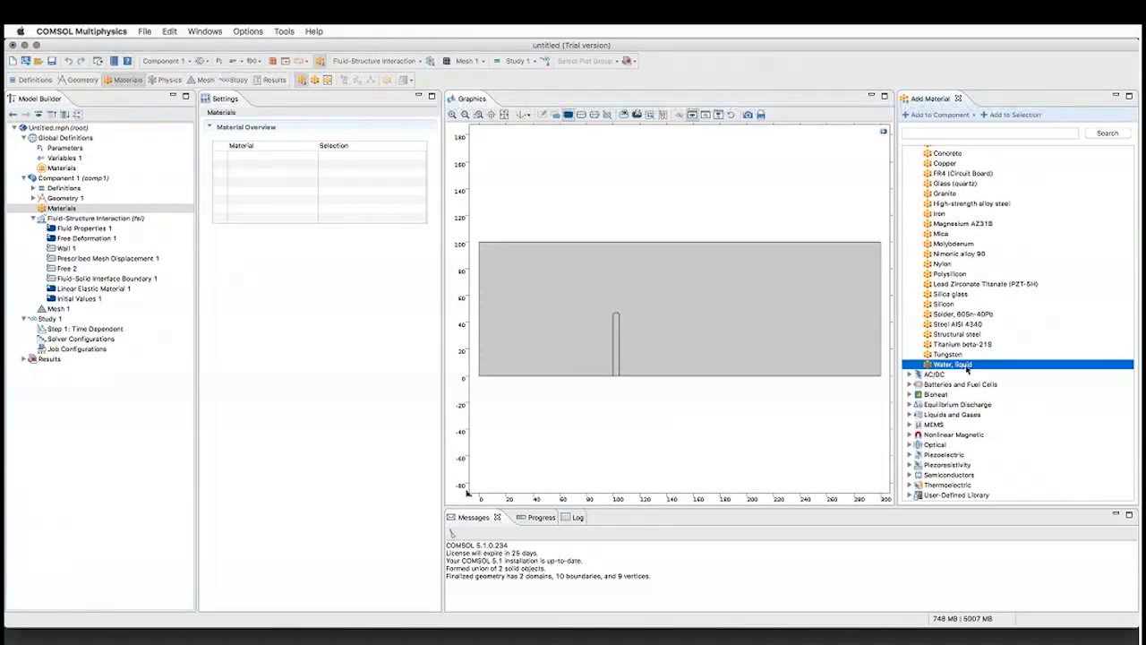
{"action": "left_click", "coordinate": [939, 115]}
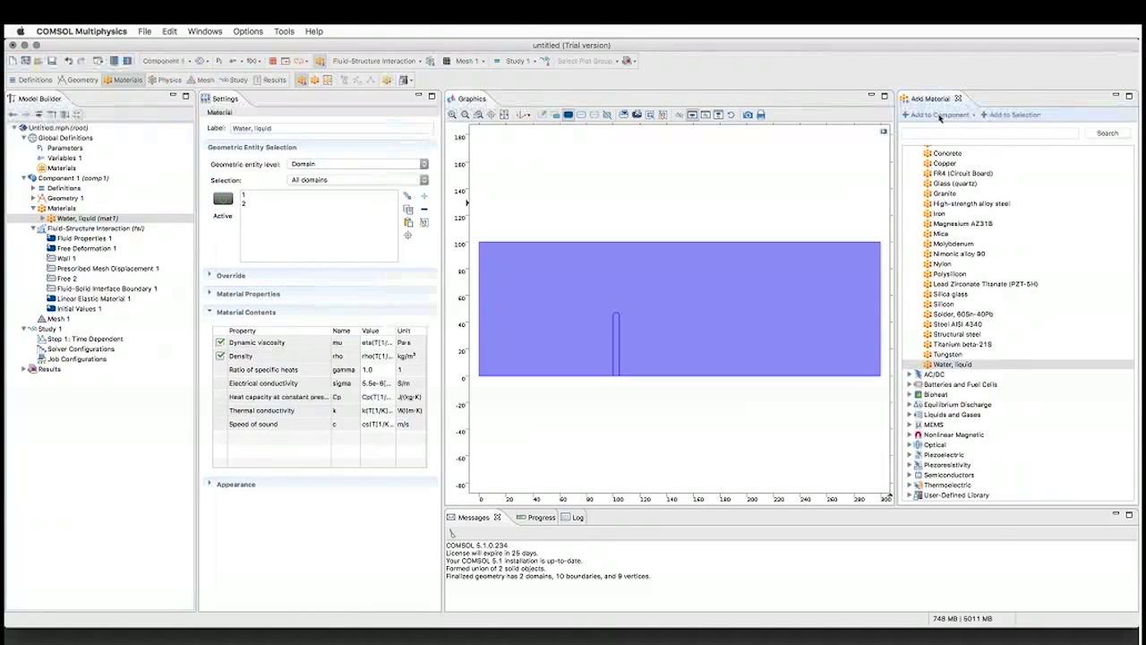
{"action": "left_click", "coordinate": [958, 99]}
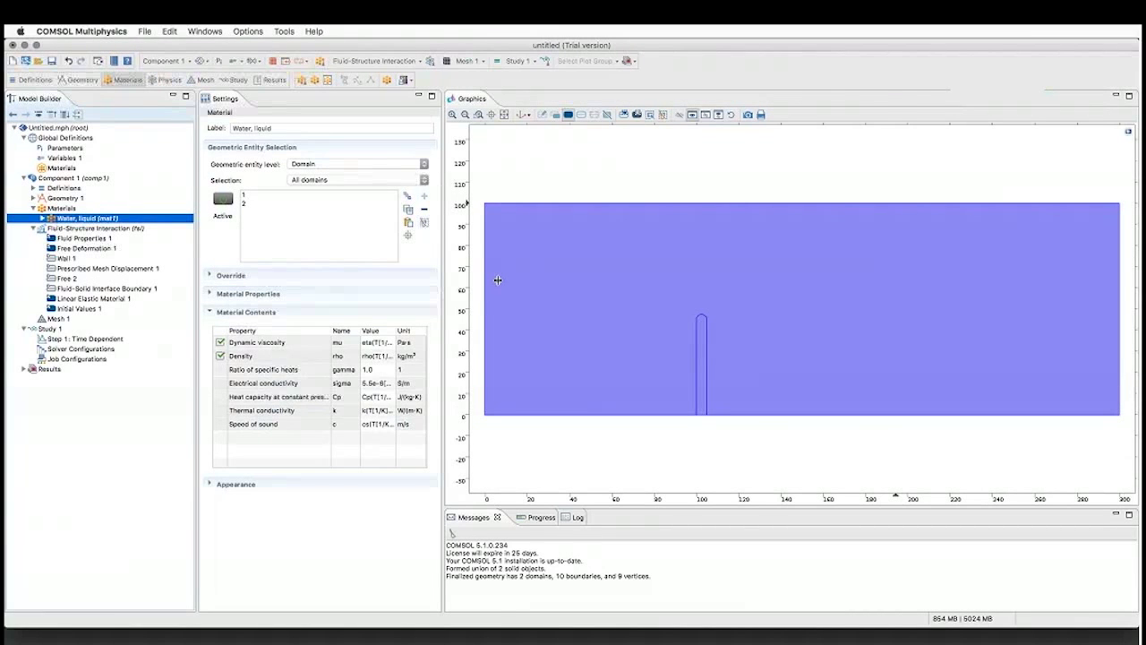
Step: Widen the material settings and their value column, and remove the obstacle, domain 2, from the Water, liquid selection
{"action": "left_click_drag", "start_coordinate": [443, 280], "coordinate": [516, 280]}
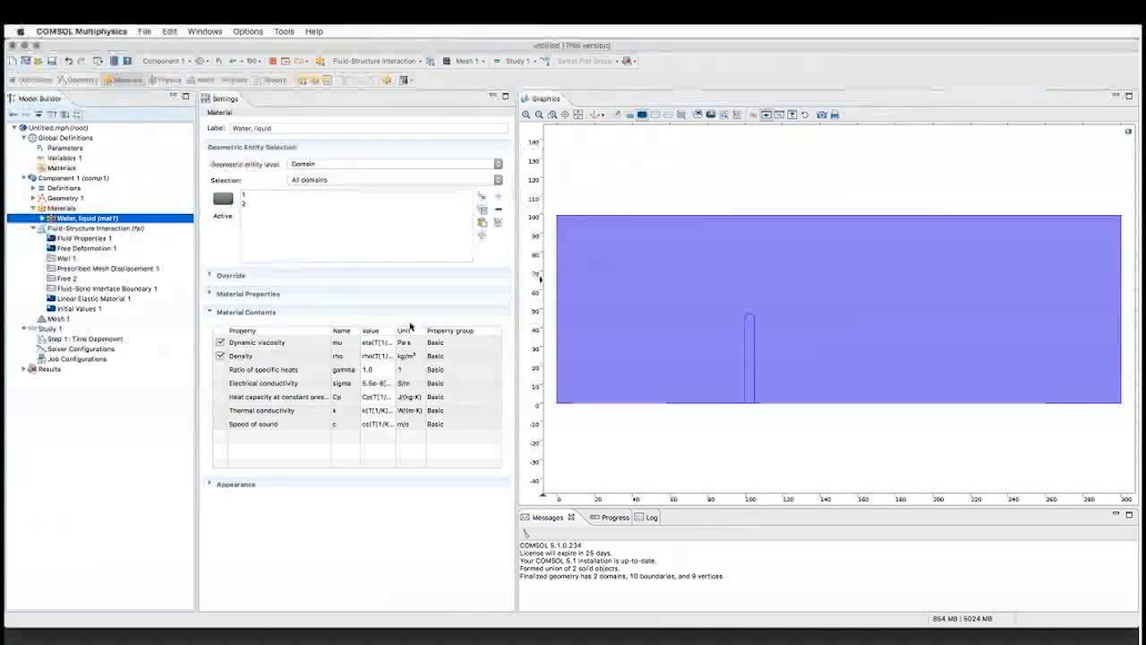
{"action": "double_click", "coordinate": [396, 330]}
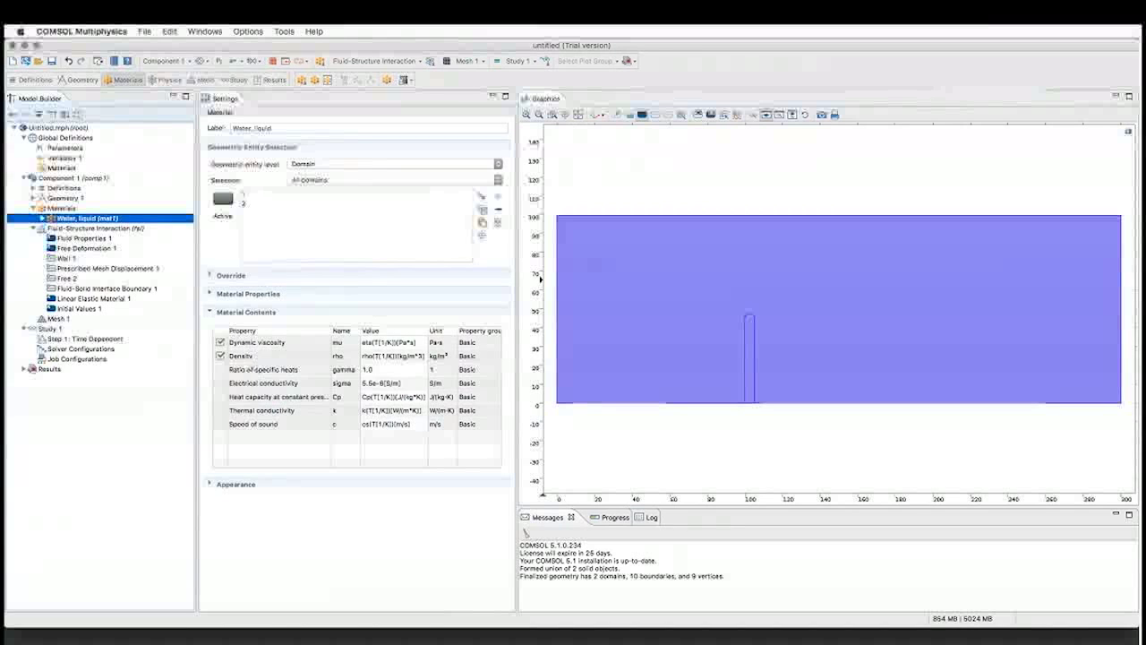
{"action": "left_click", "coordinate": [269, 196]}
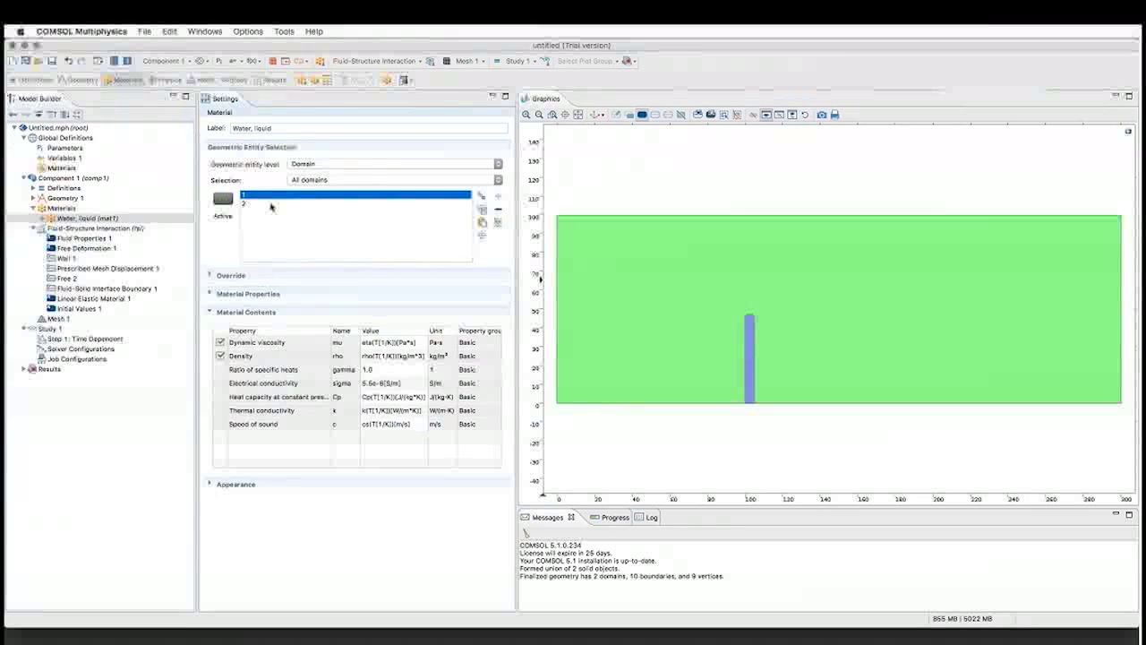
{"action": "left_click", "coordinate": [271, 205]}
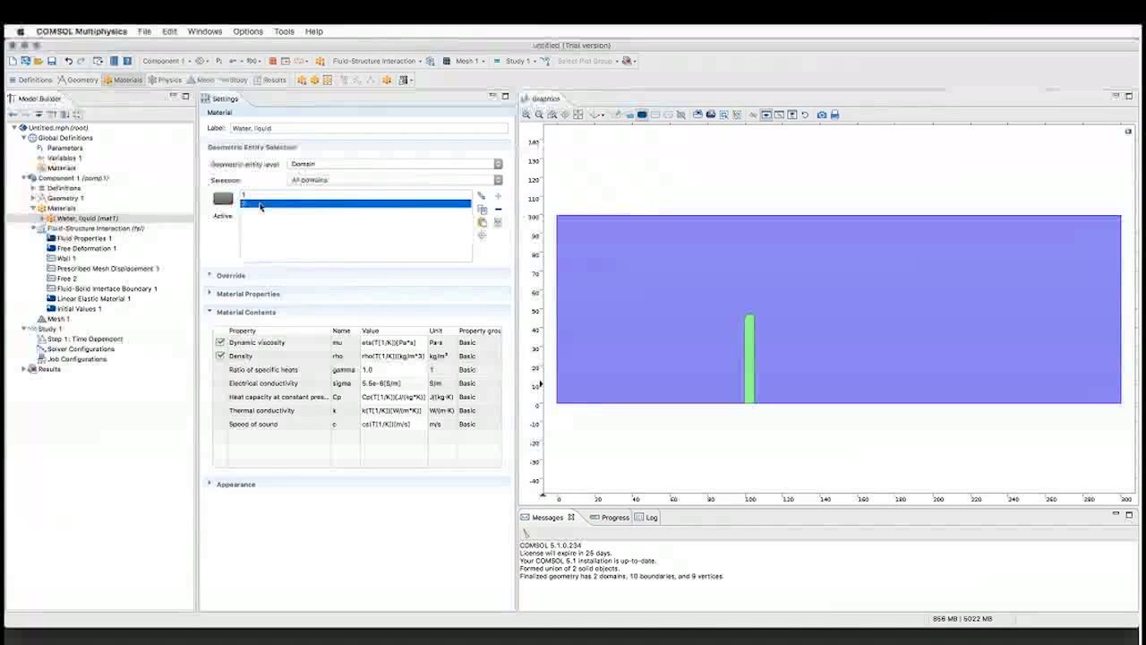
{"action": "left_click", "coordinate": [499, 210]}
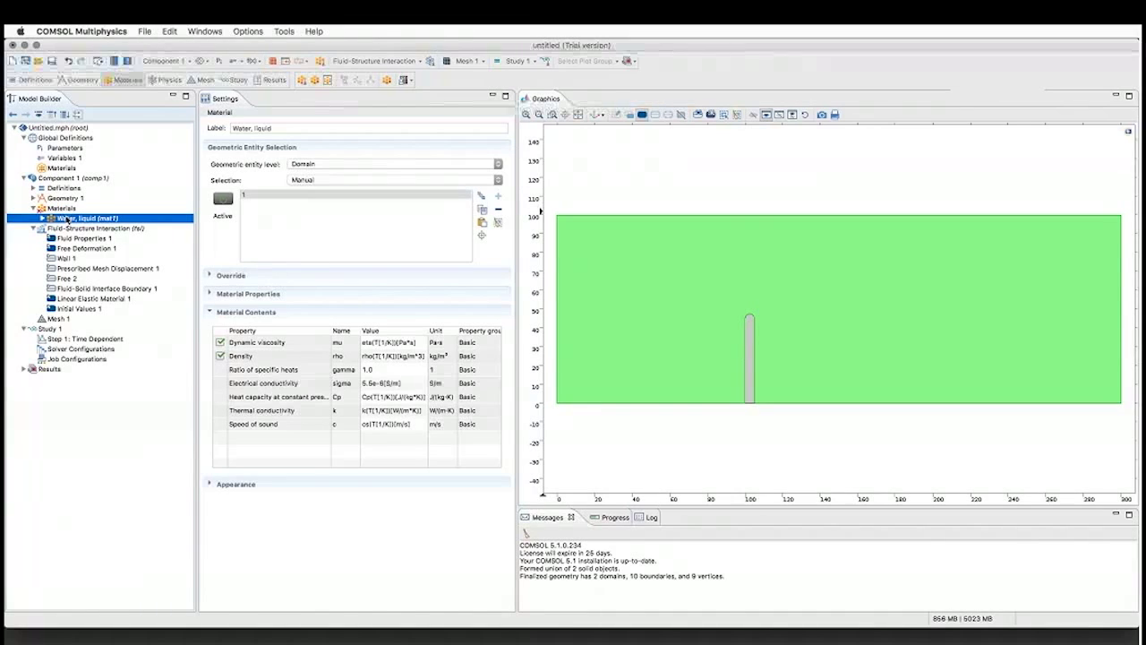
{"action": "left_click", "coordinate": [264, 199]}
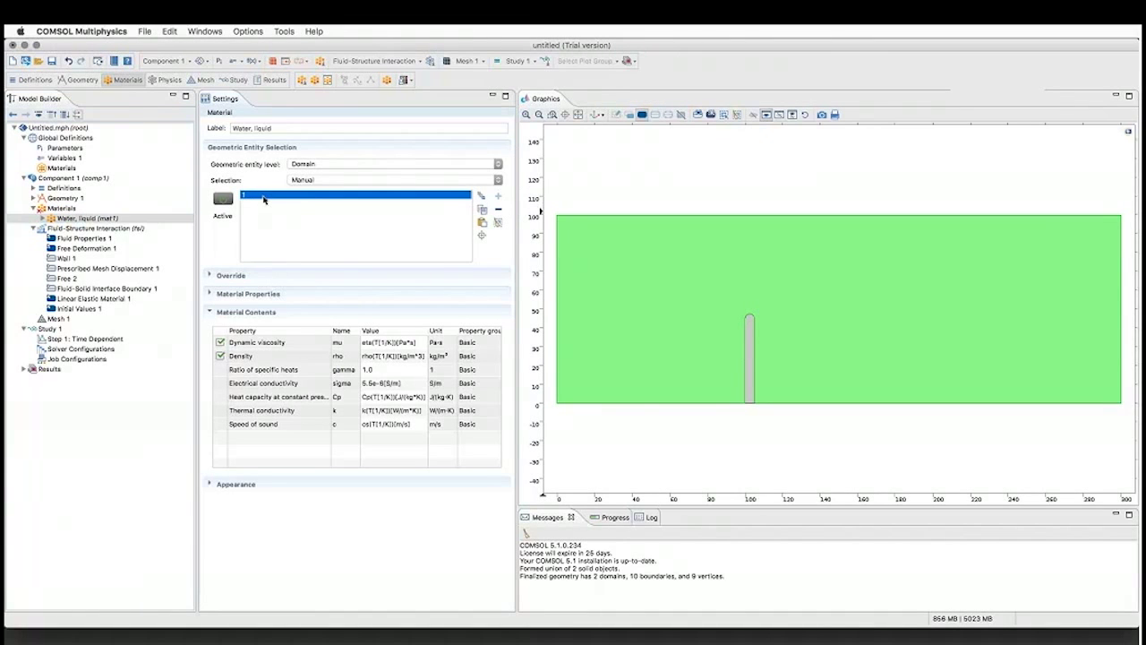
Step: Add a blank material to Component 1 and assign the narrow obstacle, domain 2, to it
{"action": "left_click", "coordinate": [49, 209]}
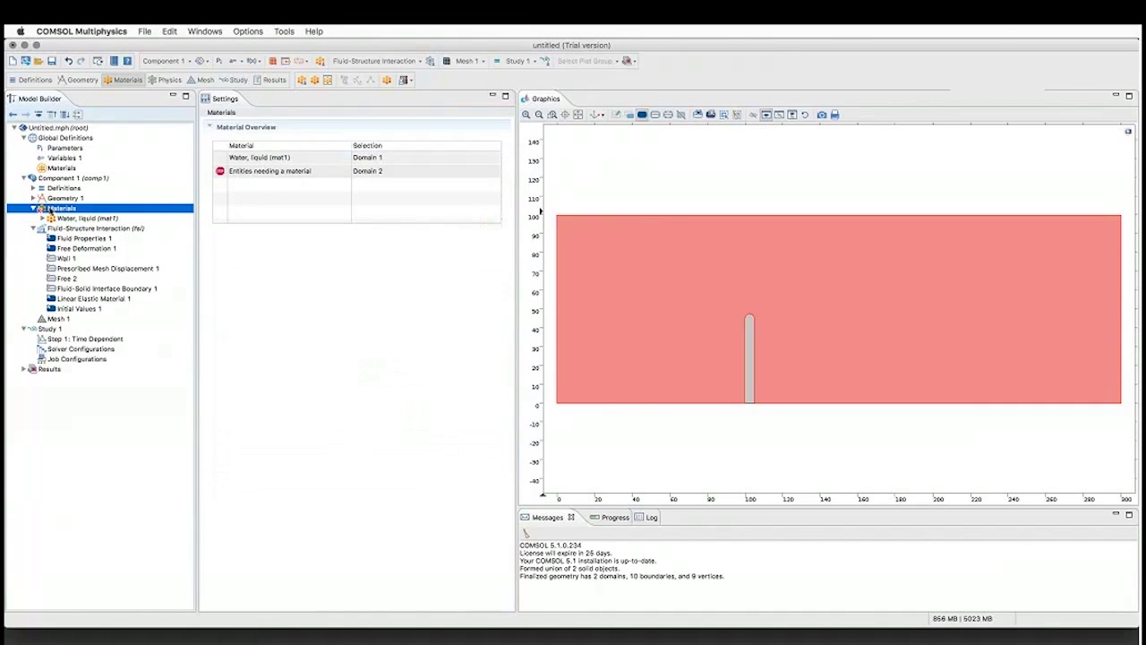
{"action": "right_click", "coordinate": [49, 209]}
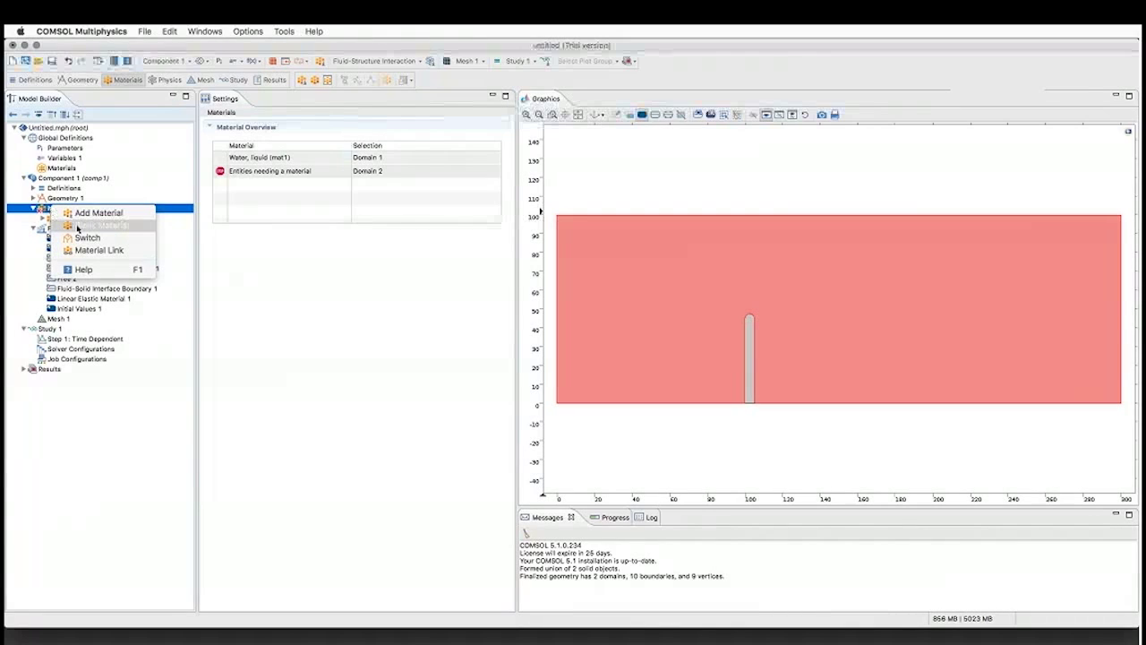
{"action": "left_click", "coordinate": [77, 228]}
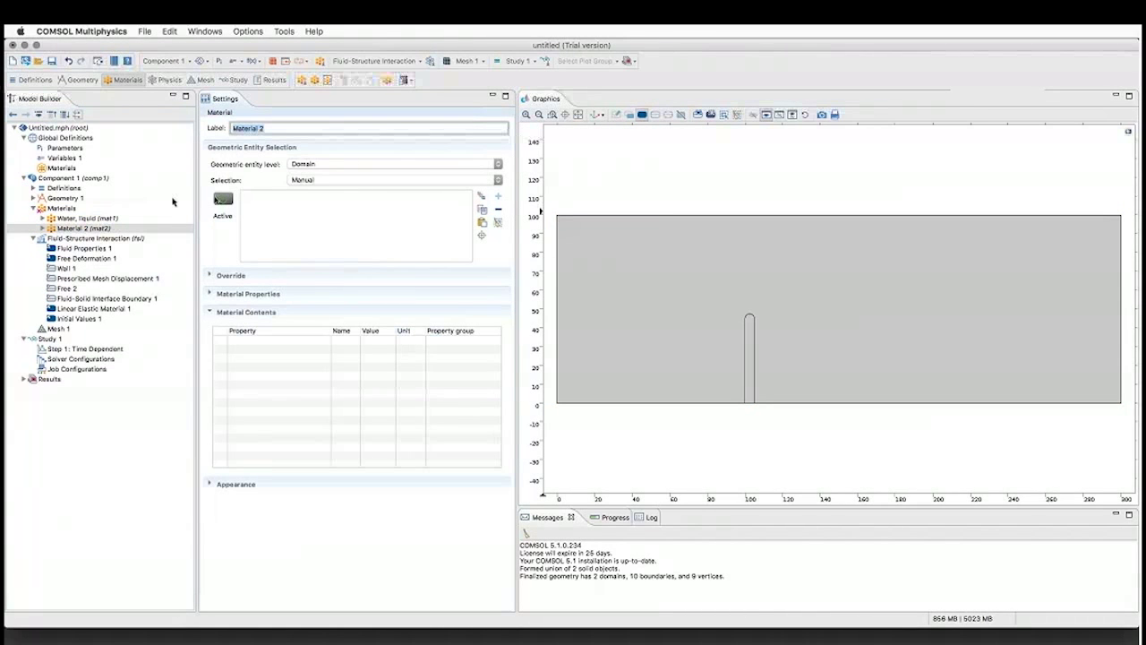
{"action": "left_click", "coordinate": [749, 335]}
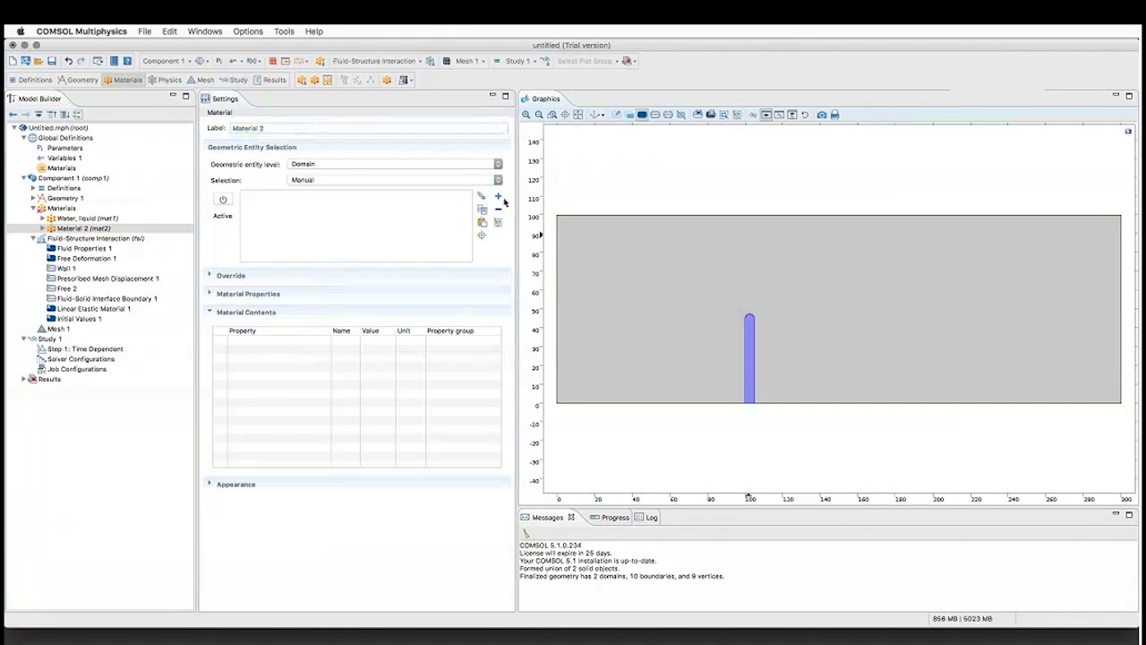
{"action": "left_click", "coordinate": [499, 197]}
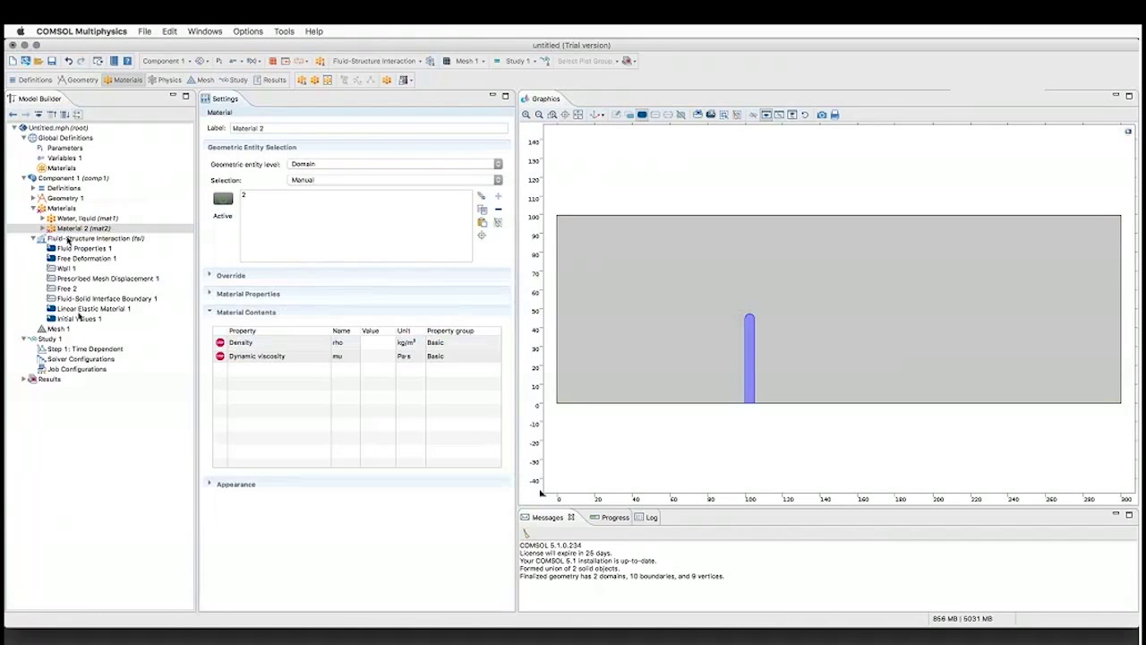
Step: Examine Material 2 and the Fluid-Structure Interaction settings, including its domain selection, equations and physical model options
{"action": "left_click", "coordinate": [79, 310]}
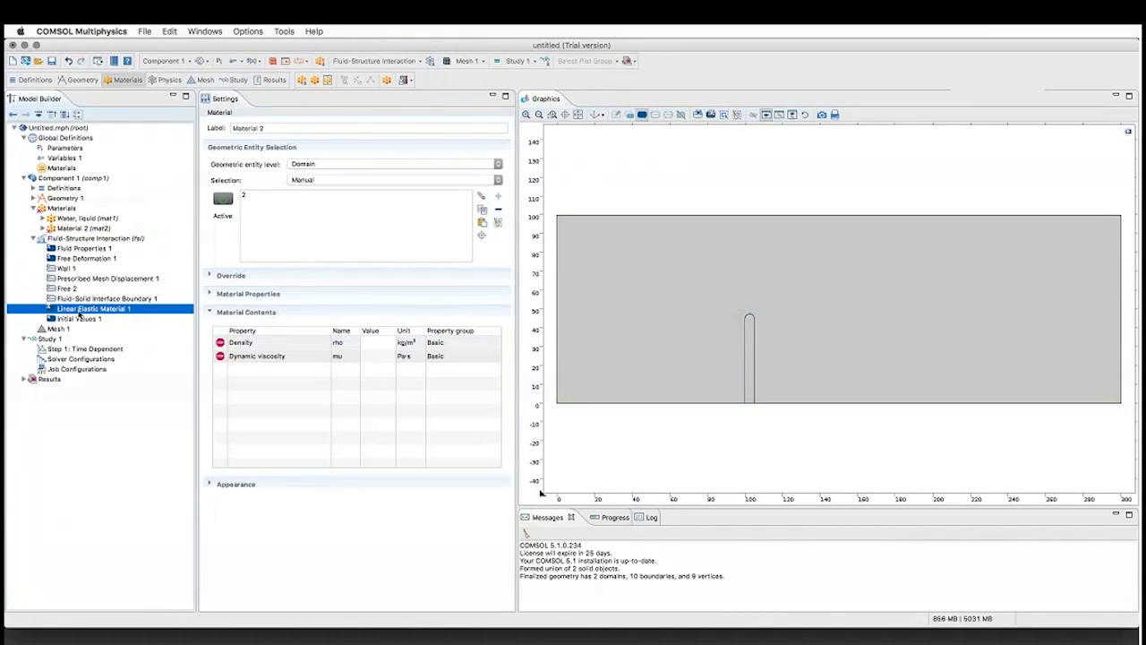
{"action": "left_click", "coordinate": [76, 219]}
{"action": "left_click", "coordinate": [69, 230]}
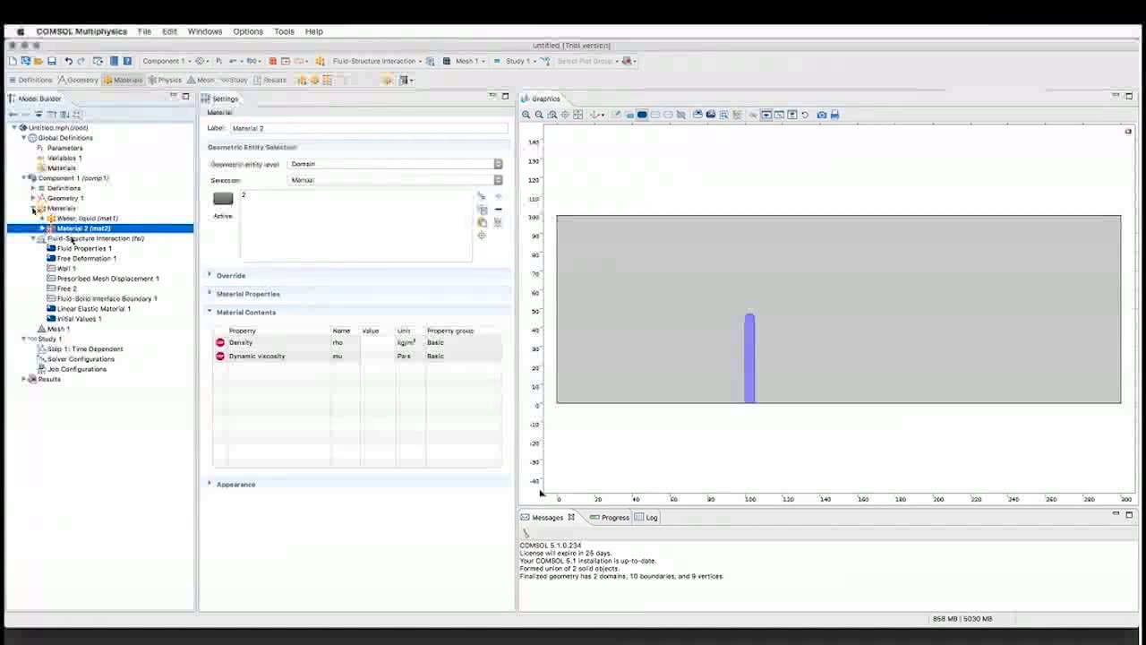
{"action": "left_click", "coordinate": [33, 207]}
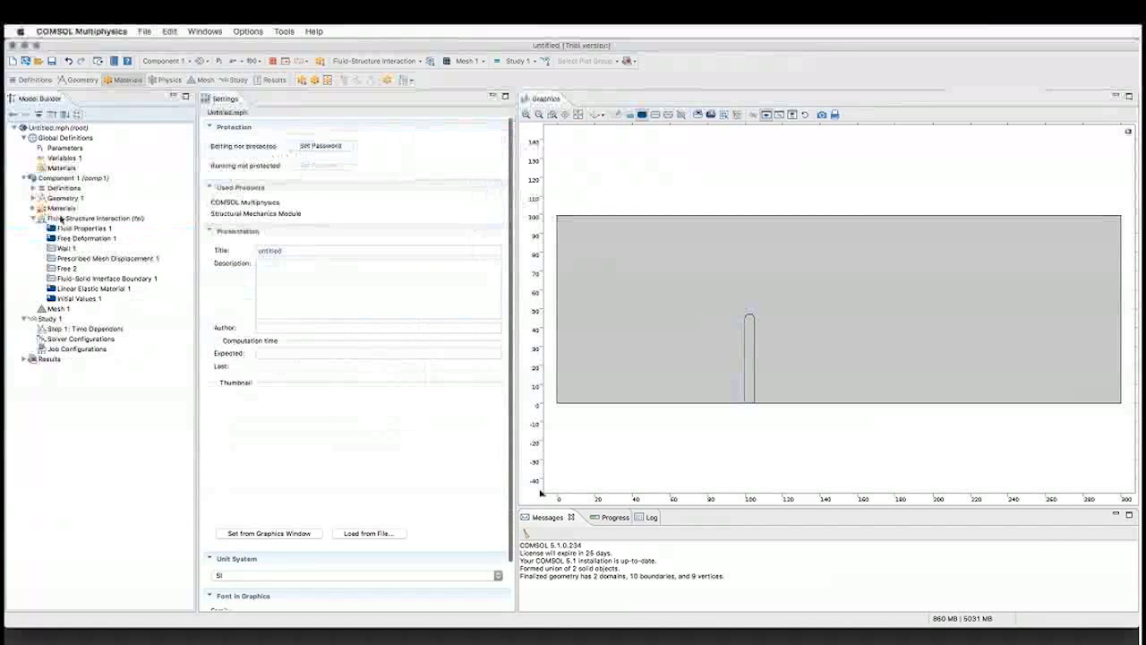
{"action": "left_click", "coordinate": [61, 218]}
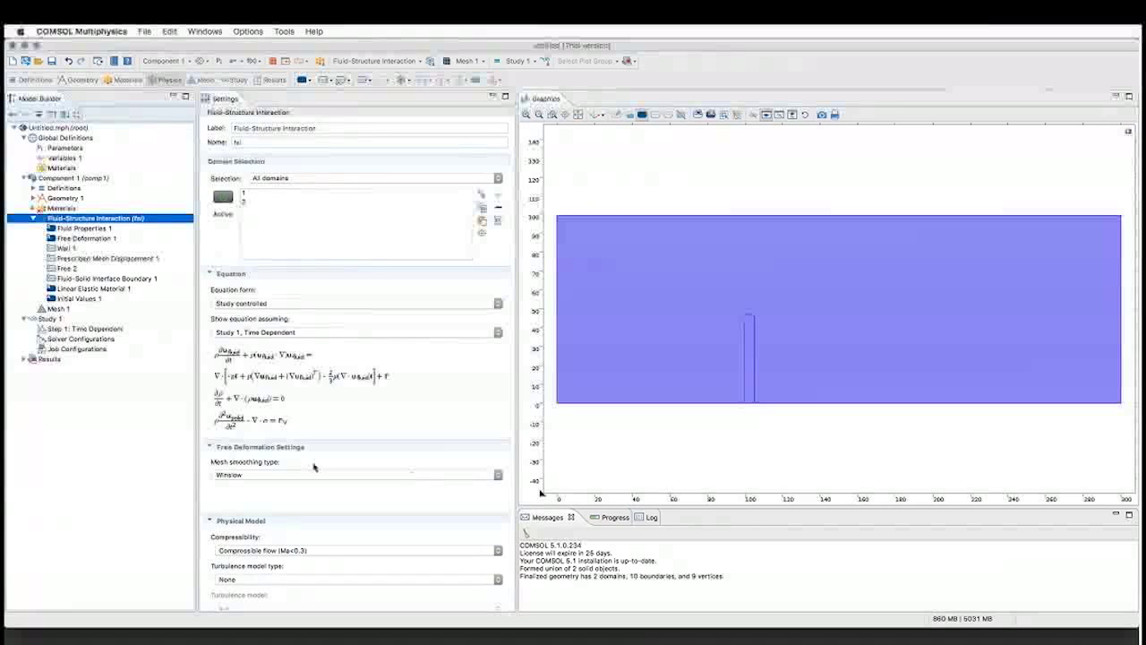
{"action": "scroll", "coordinate": [314, 466], "scroll_direction": "down", "scroll_amount": 3}
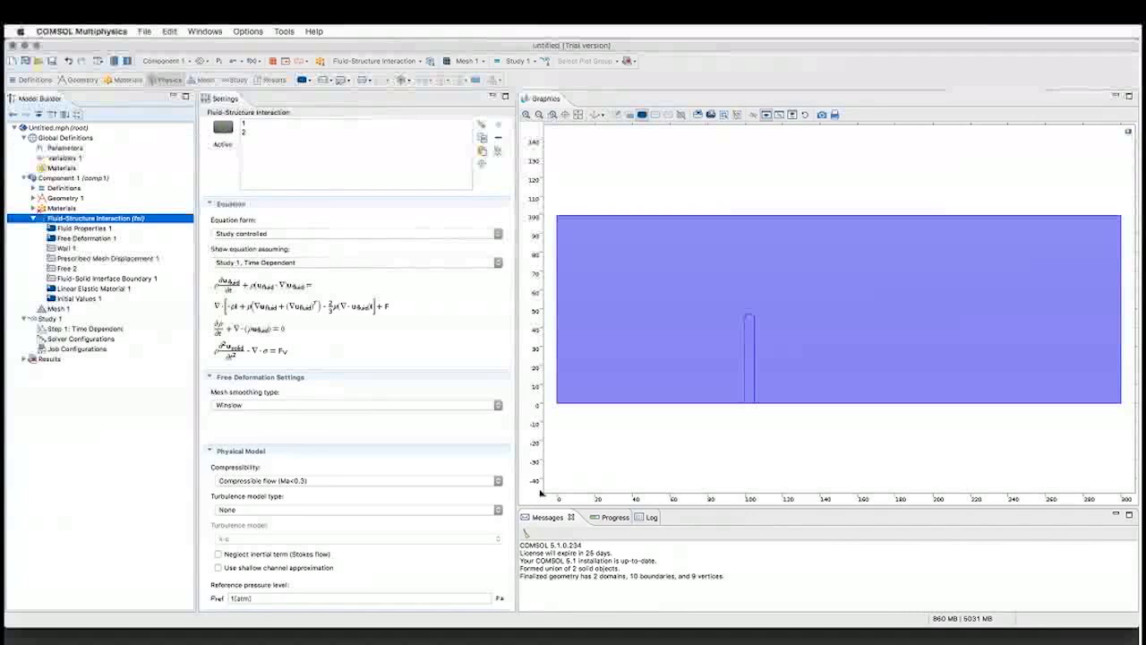
{"action": "scroll", "coordinate": [263, 226], "scroll_direction": "up", "scroll_amount": 3}
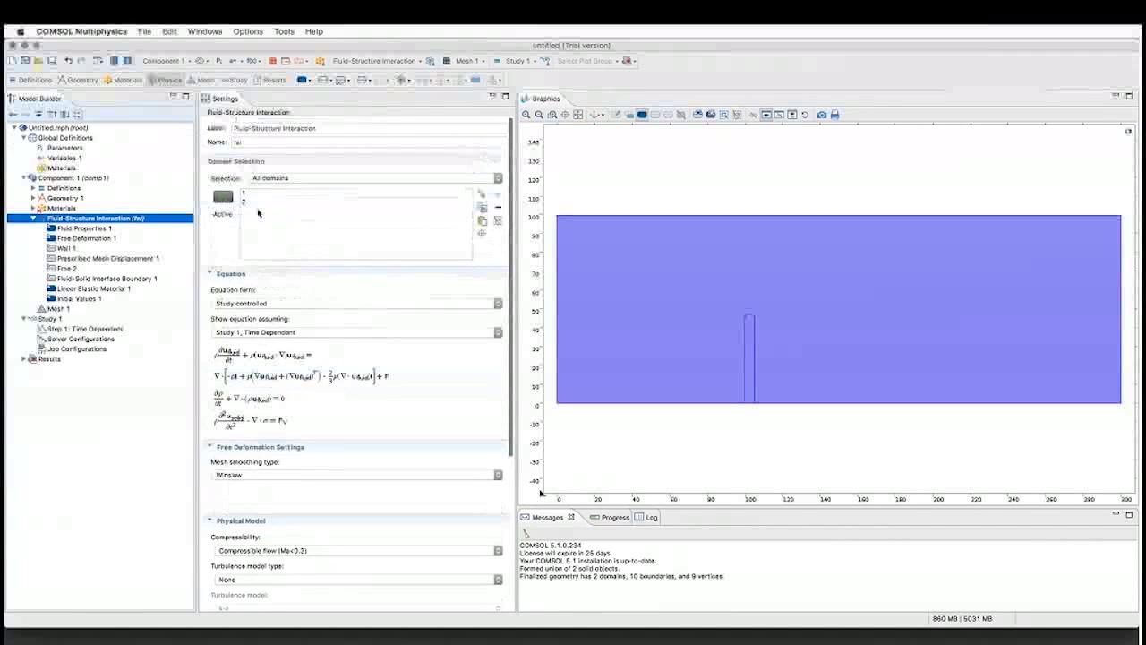
{"action": "left_click", "coordinate": [248, 196]}
{"action": "left_click", "coordinate": [248, 202]}
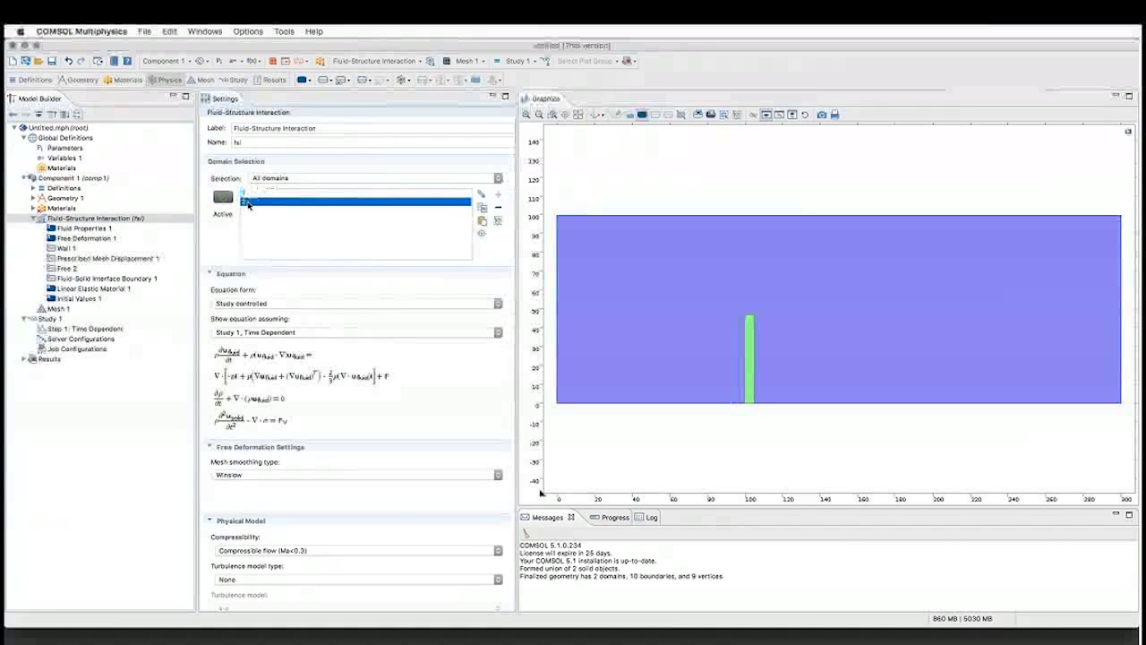
{"action": "scroll", "coordinate": [269, 269], "scroll_direction": "down", "scroll_amount": 5}
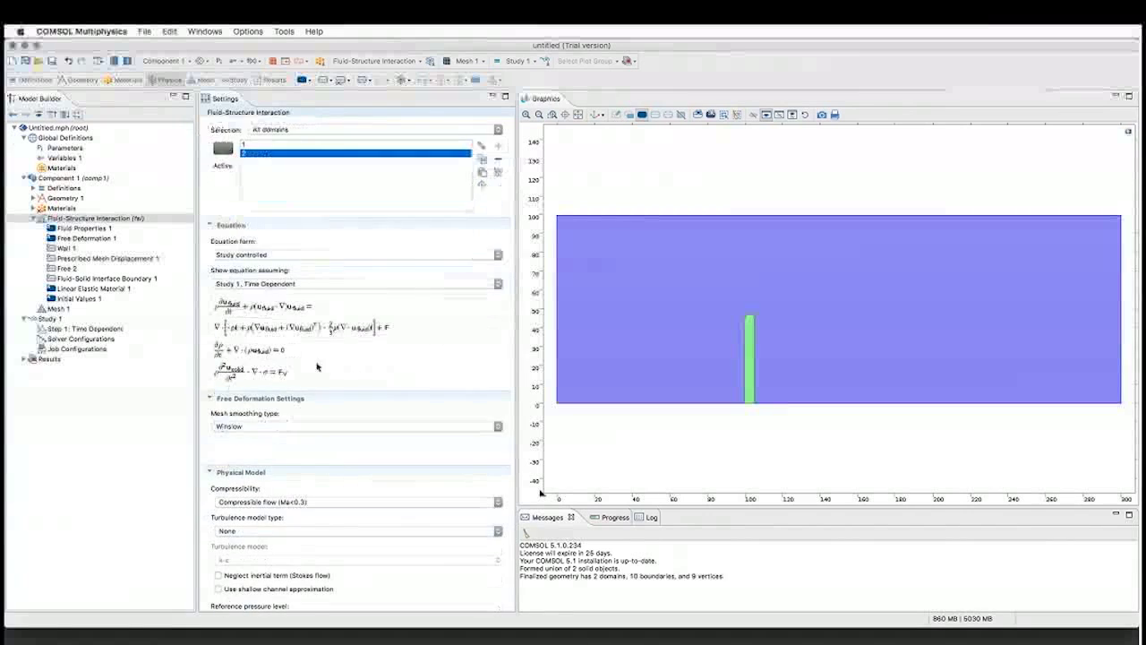
{"action": "scroll", "coordinate": [293, 305], "scroll_direction": "up", "scroll_amount": 3}
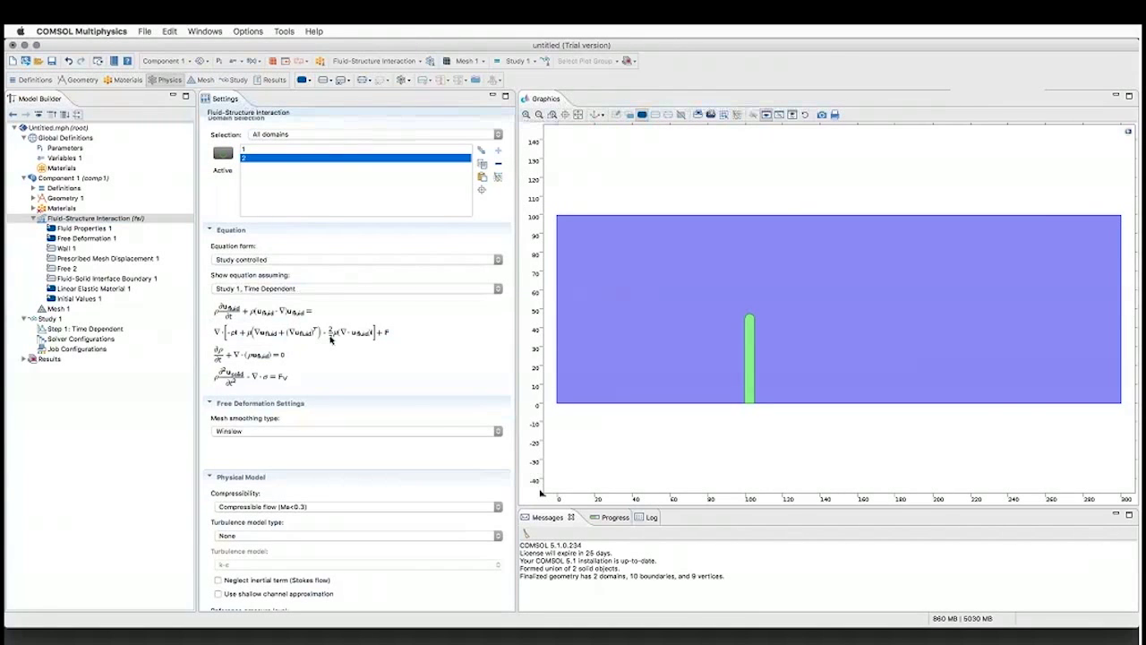
Step: Try Incompressible flow as the Fluid-Structure Interaction compressibility to compare the equations, and restore Compressible flow (Ma<0.3)
{"action": "left_click", "coordinate": [313, 507]}
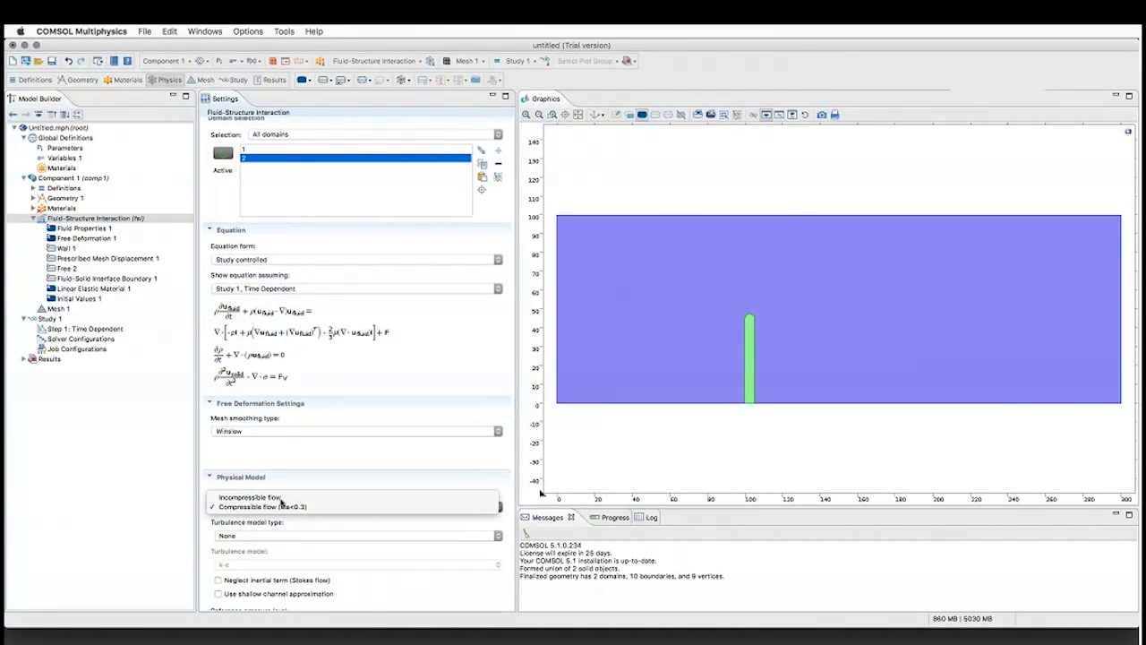
{"action": "left_click", "coordinate": [280, 497]}
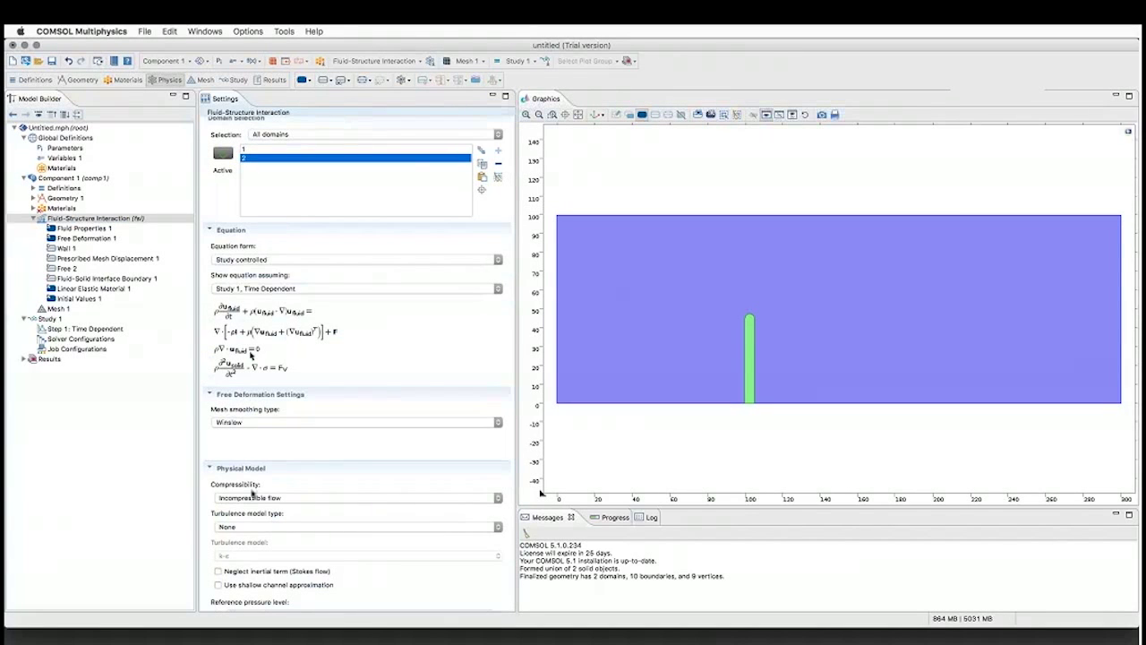
{"action": "left_click", "coordinate": [254, 498]}
{"action": "left_click", "coordinate": [256, 508]}
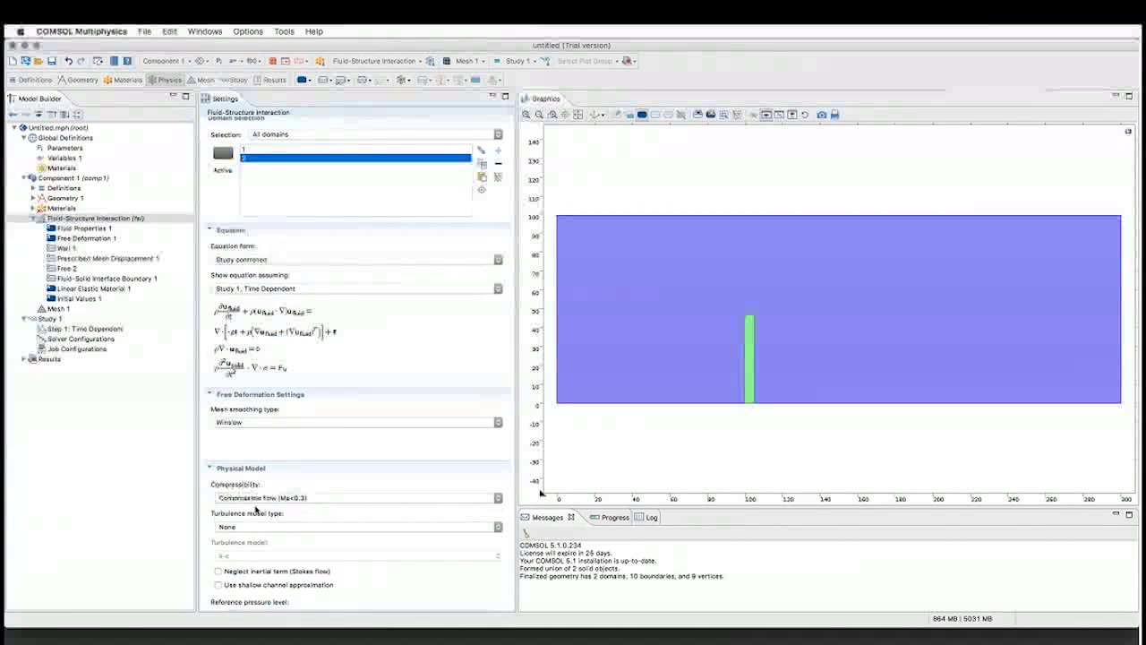
{"action": "left_click", "coordinate": [256, 507]}
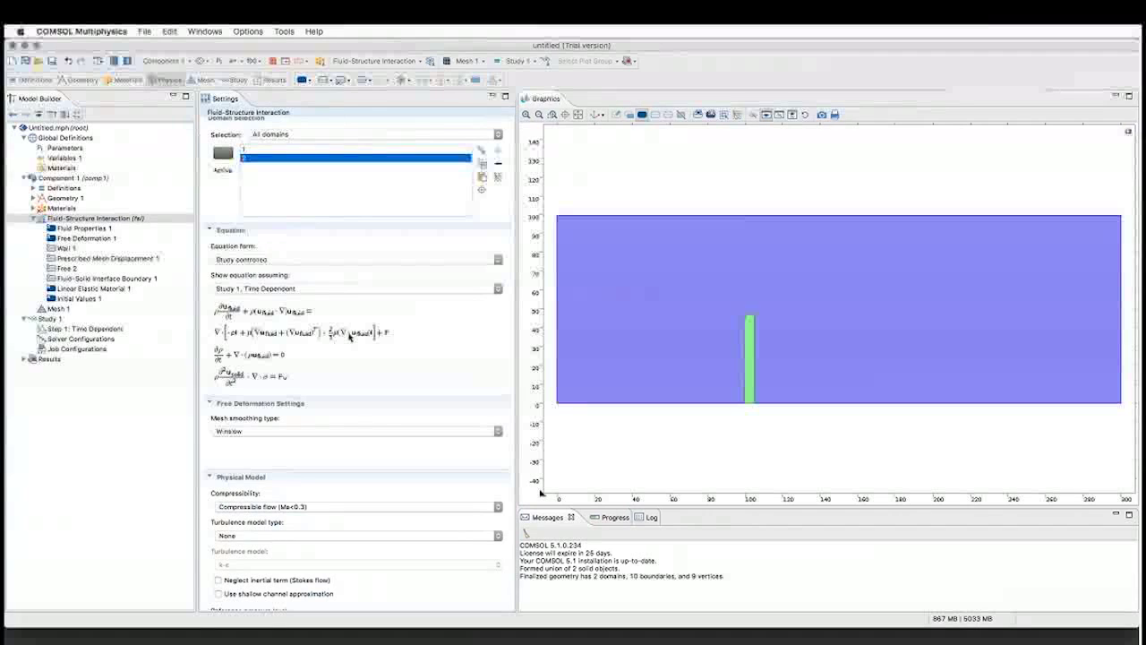
Step: Set the Fluid-Structure Interaction compressibility to Incompressible flow and the mesh smoothing type to Hyperelastic
{"action": "left_click", "coordinate": [295, 507]}
{"action": "left_click", "coordinate": [293, 512]}
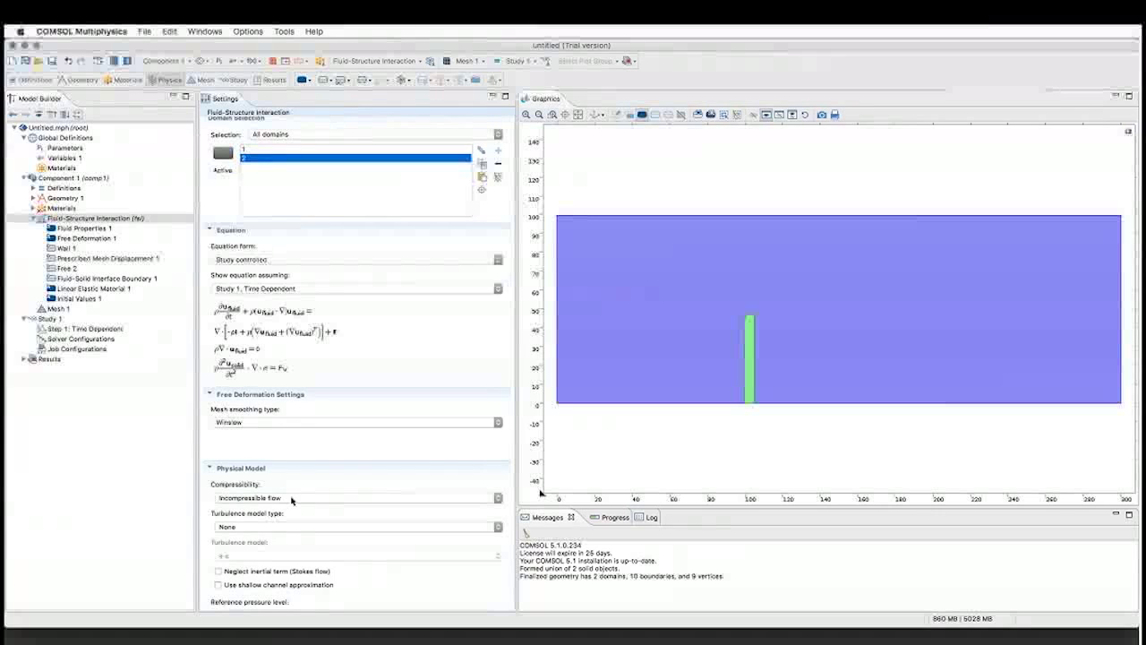
{"action": "left_click", "coordinate": [279, 422]}
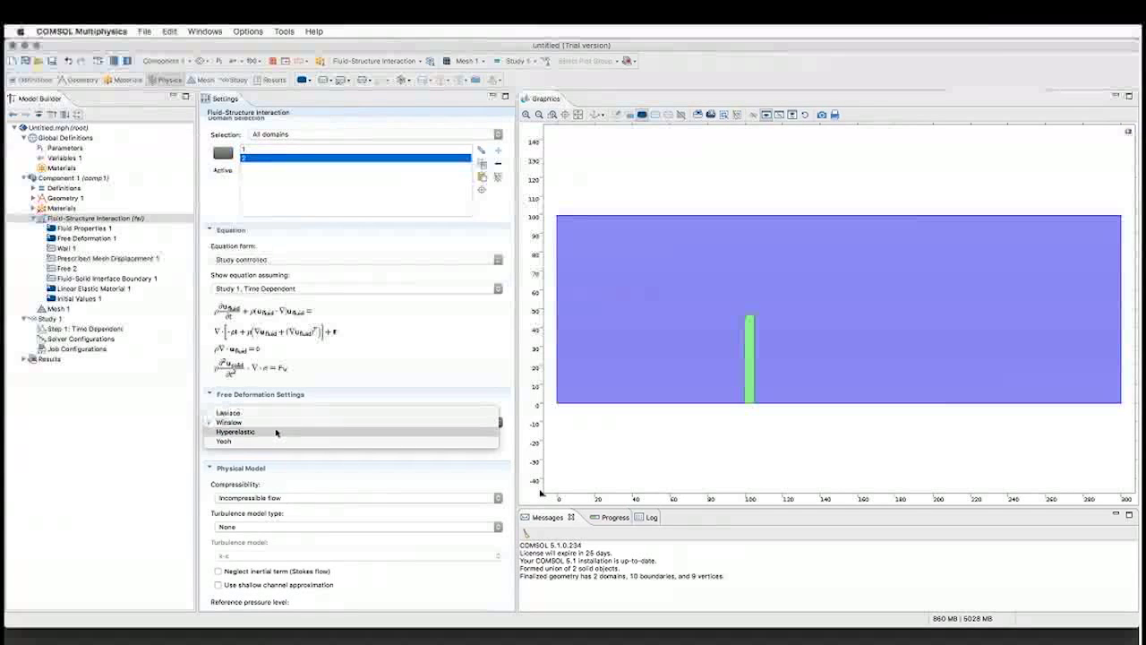
{"action": "left_click", "coordinate": [276, 432]}
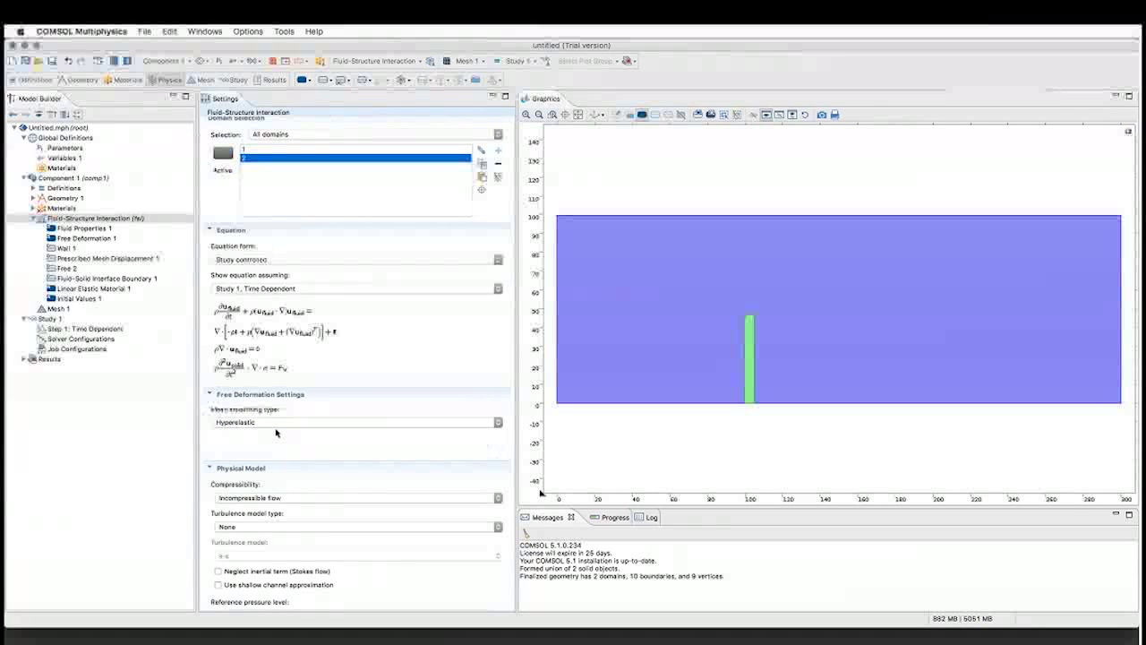
{"action": "left_click", "coordinate": [256, 399]}
{"action": "left_click", "coordinate": [256, 399]}
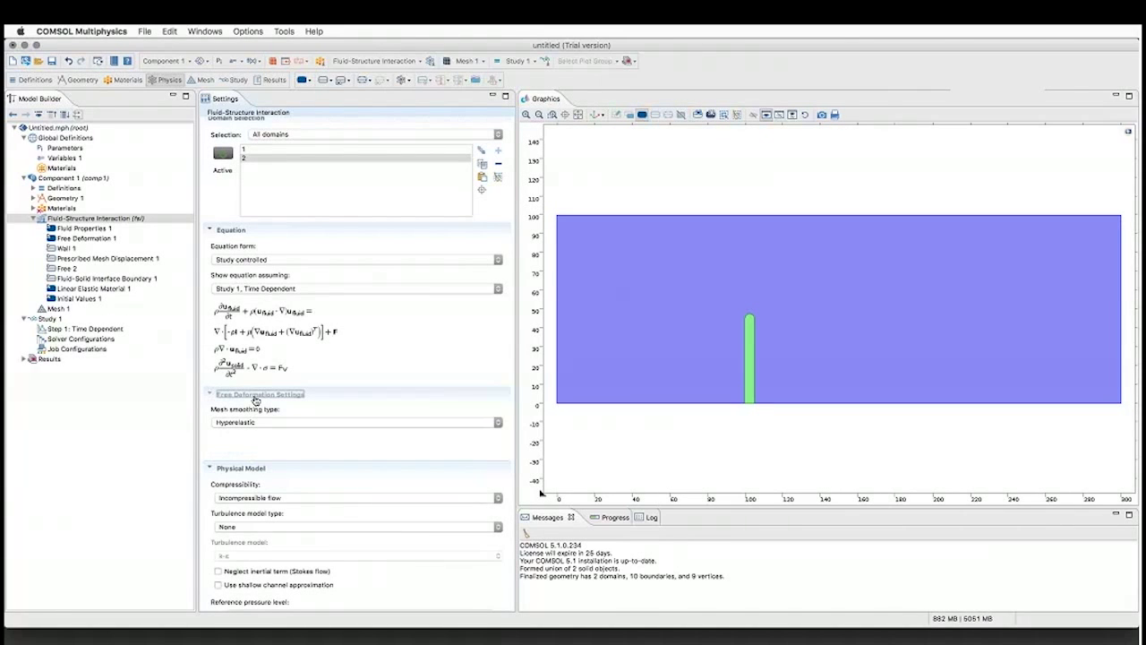
{"action": "left_click", "coordinate": [256, 424]}
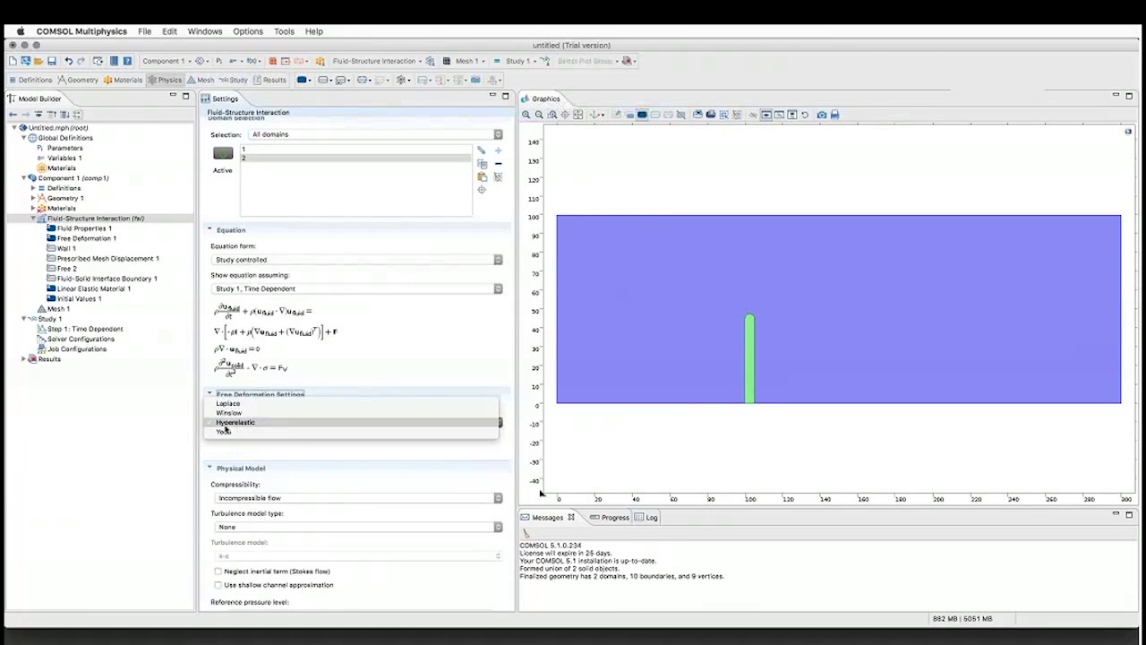
{"action": "left_click", "coordinate": [224, 425]}
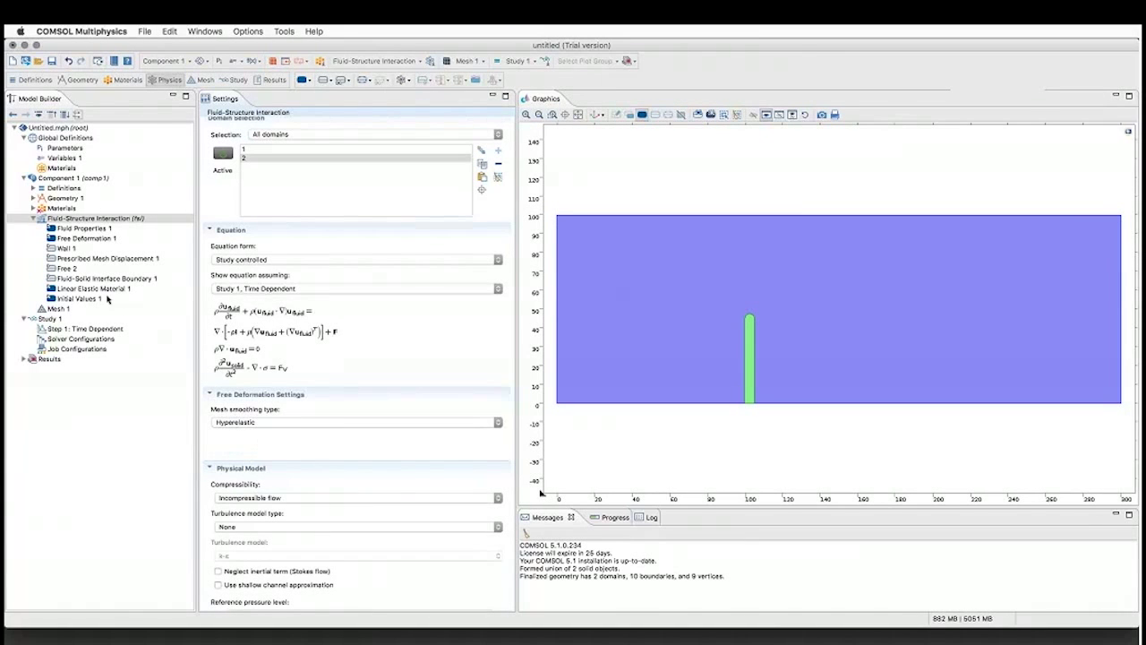
Step: Assign the narrow obstacle, domain 2, to Linear Elastic Material 1 and check both domains' status in Fluid Properties 1
{"action": "left_click", "coordinate": [68, 230]}
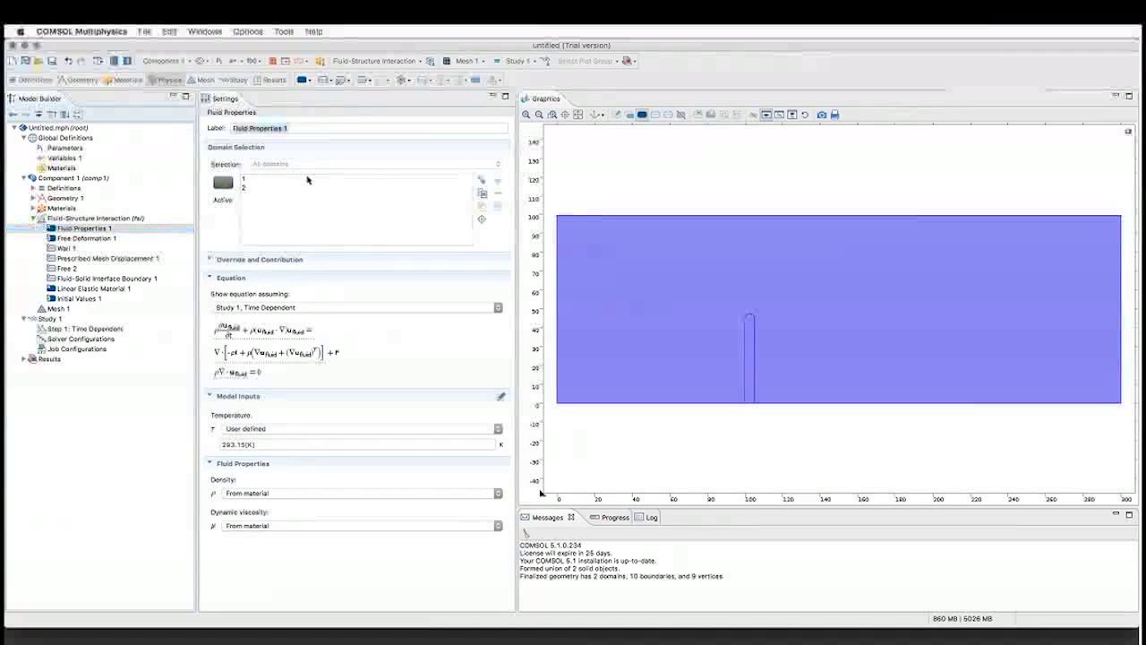
{"action": "left_click", "coordinate": [89, 288]}
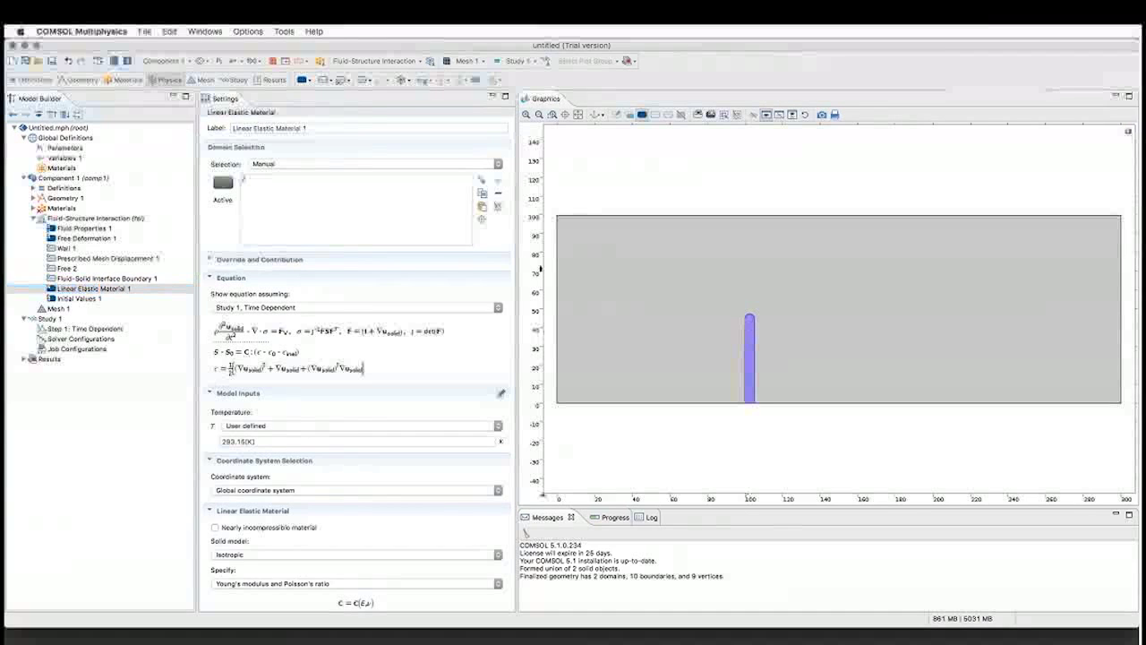
{"action": "left_click", "coordinate": [90, 229]}
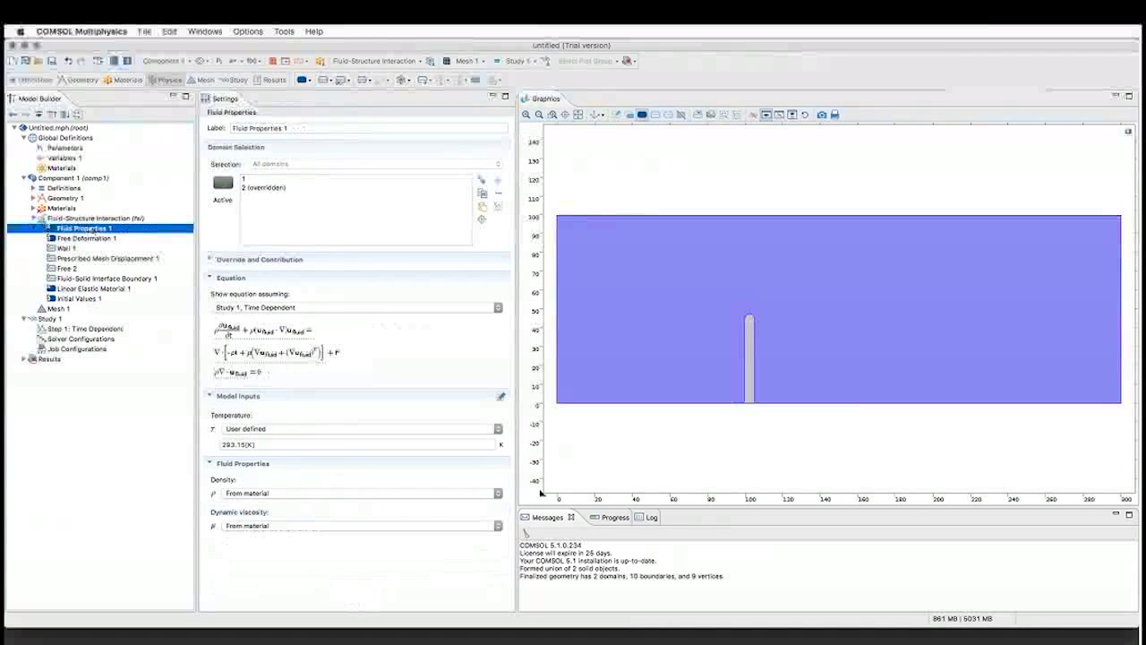
{"action": "left_click_drag", "start_coordinate": [94, 289], "coordinate": [81, 232]}
{"action": "left_click", "coordinate": [84, 231]}
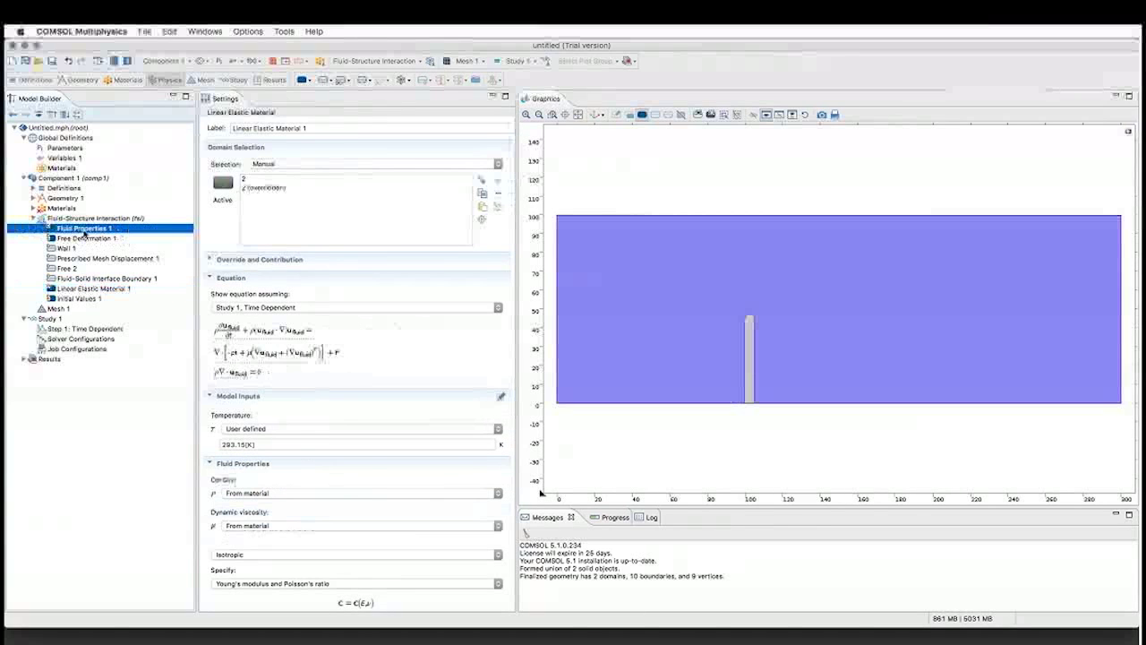
{"action": "left_click", "coordinate": [262, 181]}
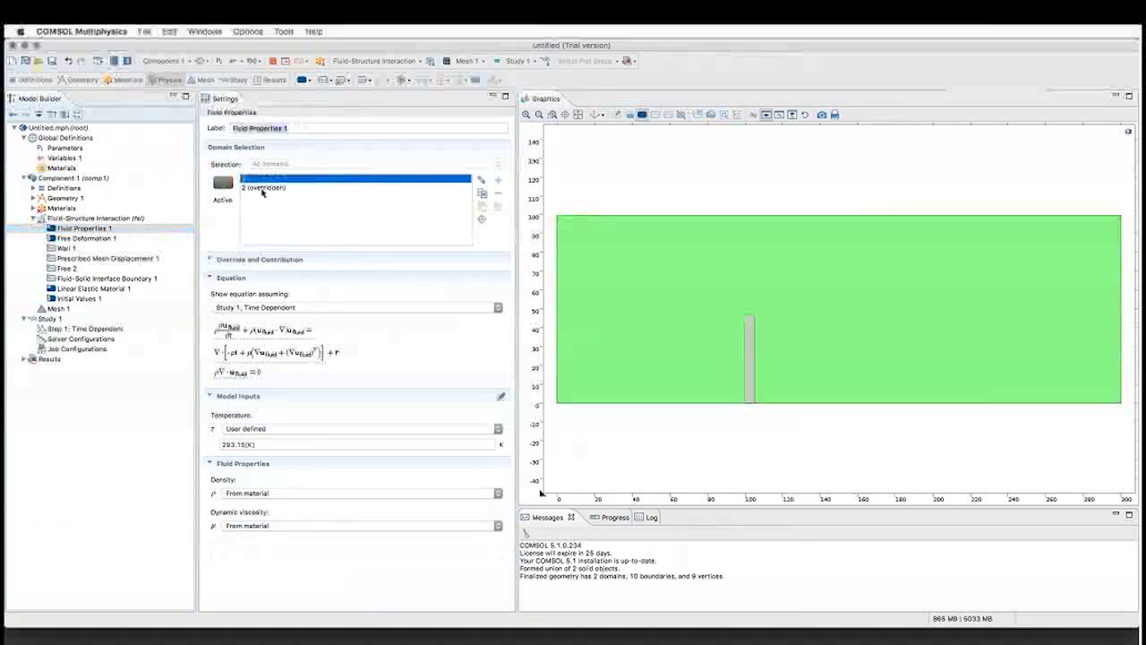
{"action": "left_click", "coordinate": [262, 188]}
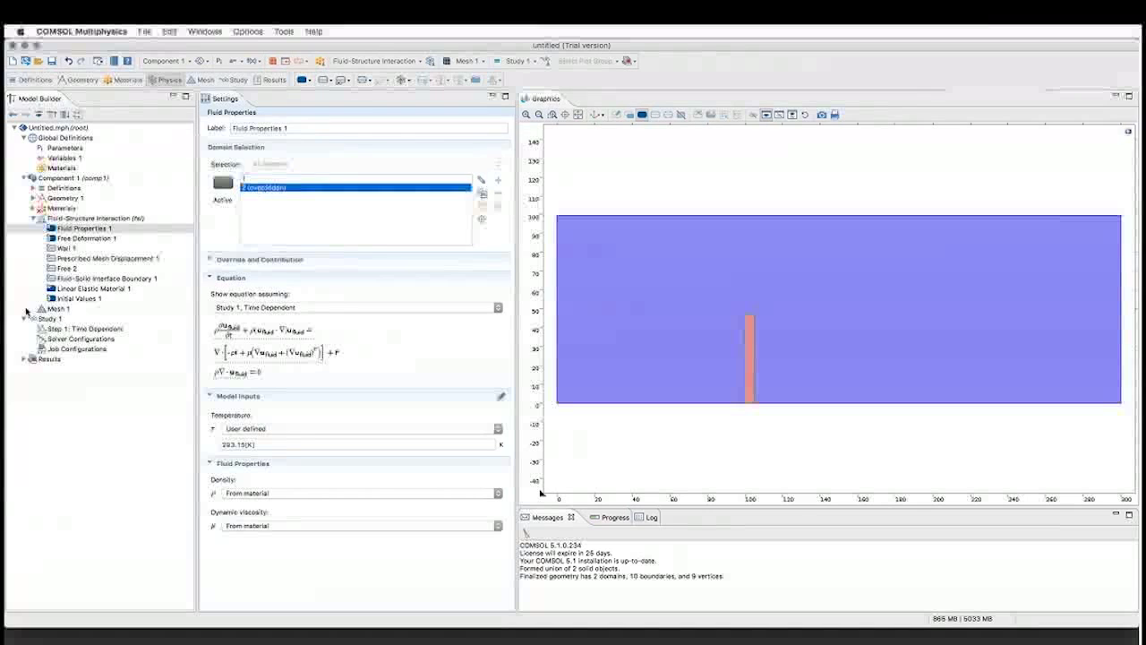
{"action": "left_click", "coordinate": [63, 289]}
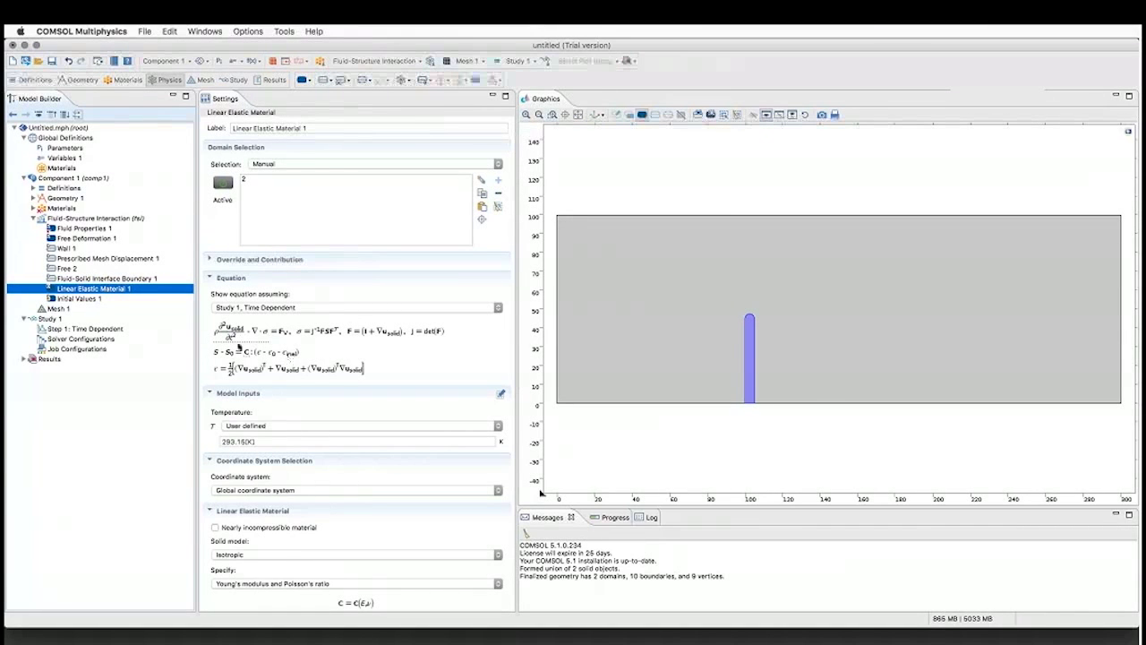
Step: Give Material 2 a Young's modulus of 2e5 Pa, a Poisson's ratio of 0.33 and a density of 7850 kg/m³
{"action": "left_click", "coordinate": [32, 209]}
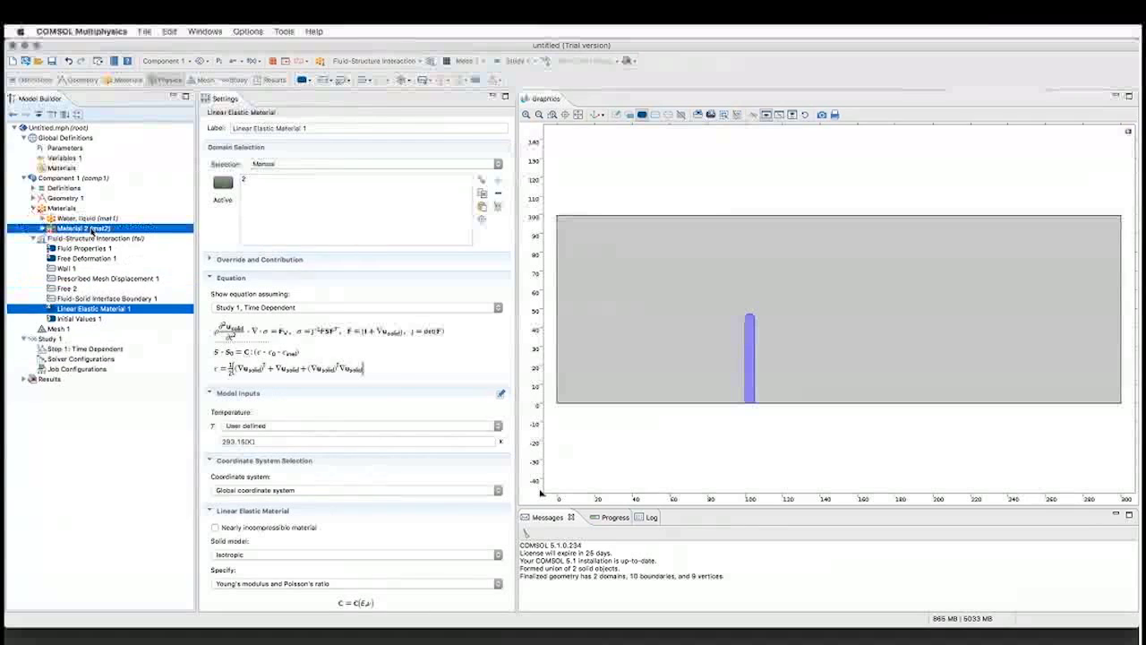
{"action": "left_click", "coordinate": [90, 228]}
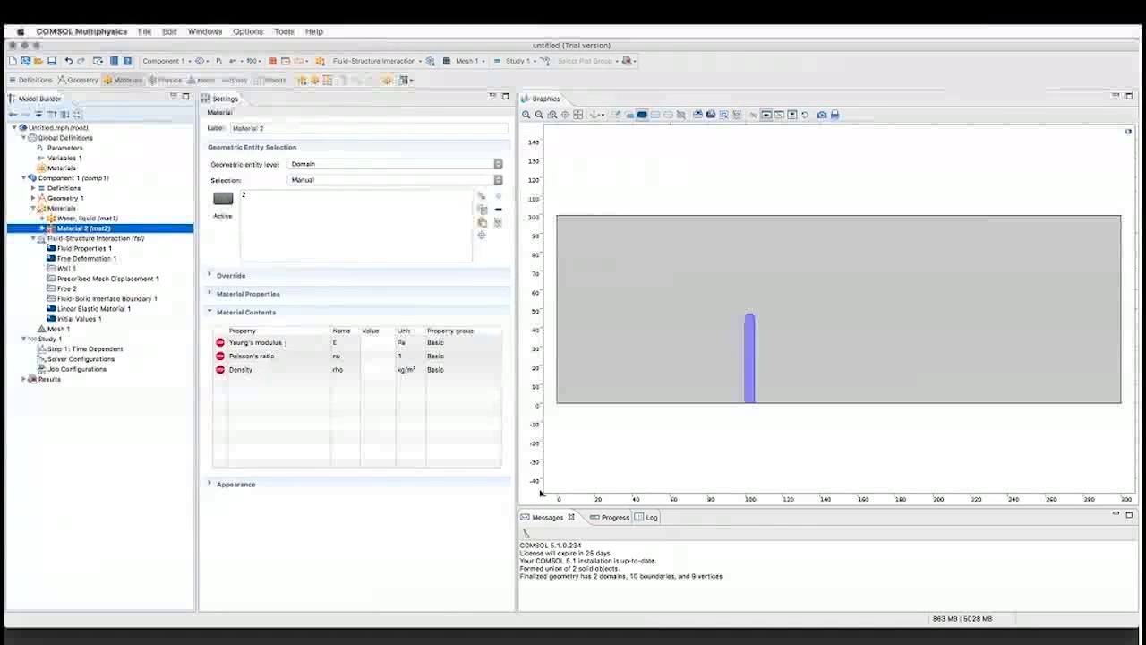
{"action": "left_click", "coordinate": [384, 343]}
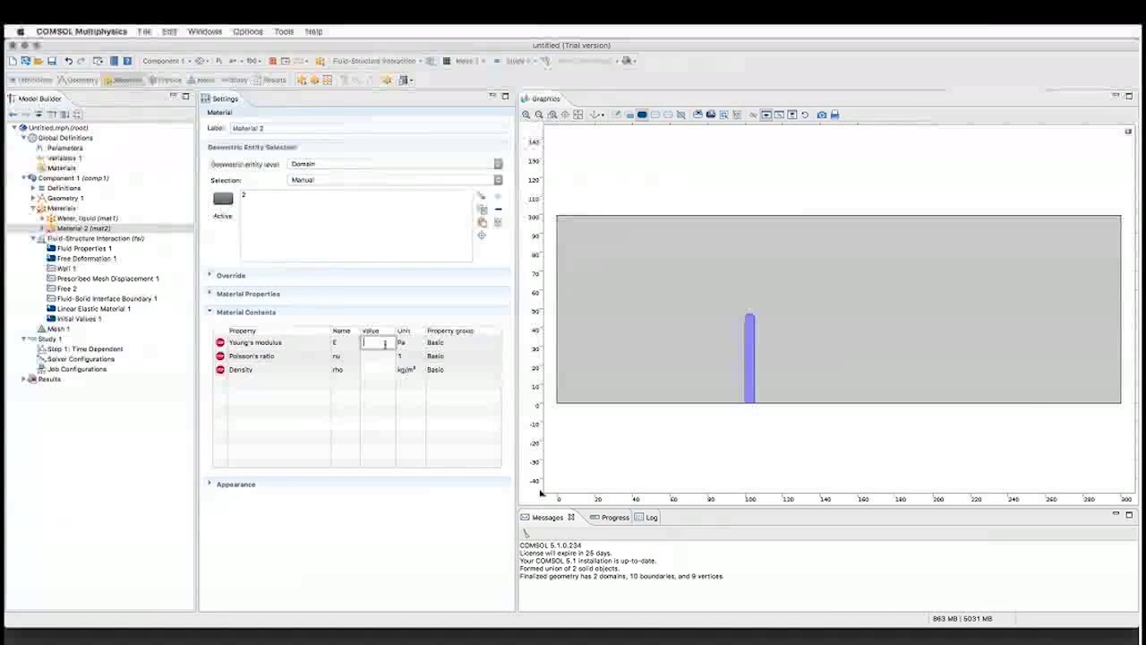
{"action": "type", "text": "2e8"}
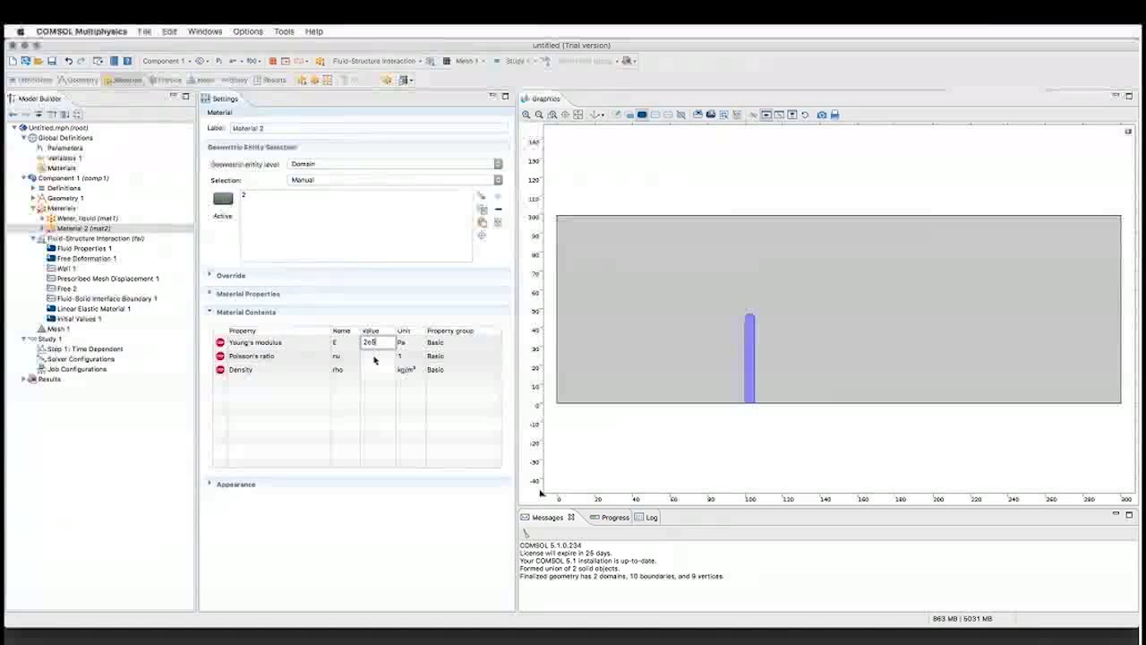
{"action": "left_click", "coordinate": [375, 355]}
{"action": "left_click", "coordinate": [375, 355]}
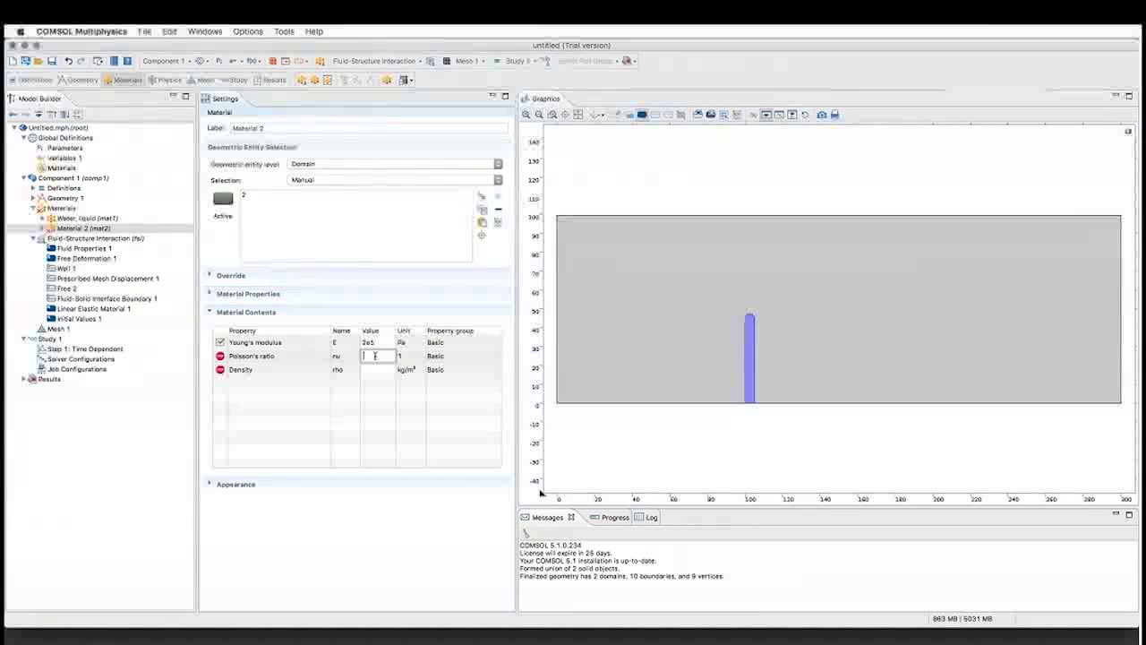
{"action": "type", "text": "0.33"}
{"action": "left_click", "coordinate": [375, 370]}
{"action": "left_click", "coordinate": [374, 370]}
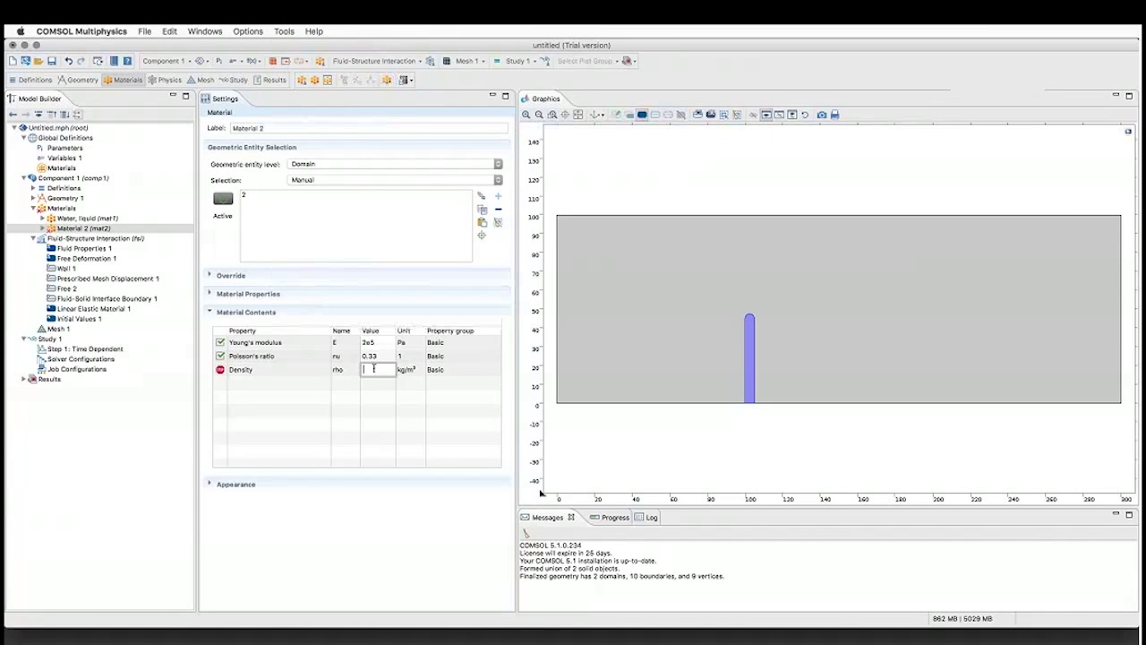
{"action": "type", "text": "7850"}
{"action": "left_click", "coordinate": [378, 391]}
Step: Review the Water, liquid and Material 2 settings, and collapse the component's materials
{"action": "left_click", "coordinate": [79, 219]}
{"action": "left_click", "coordinate": [79, 229]}
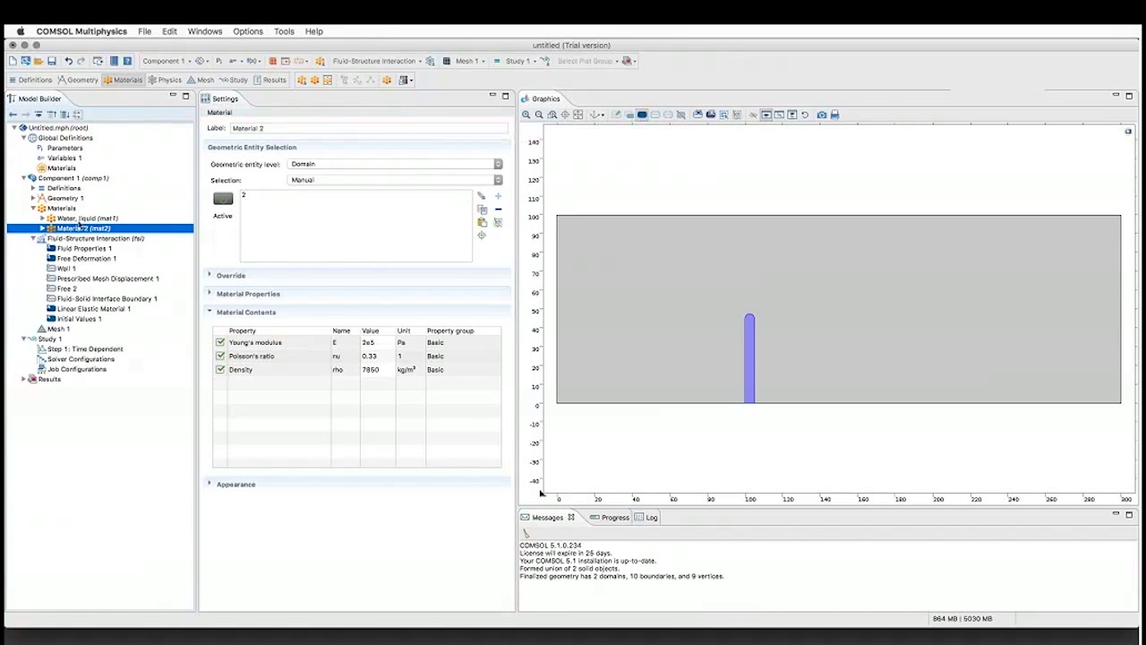
{"action": "left_click", "coordinate": [77, 219]}
{"action": "left_click", "coordinate": [60, 227]}
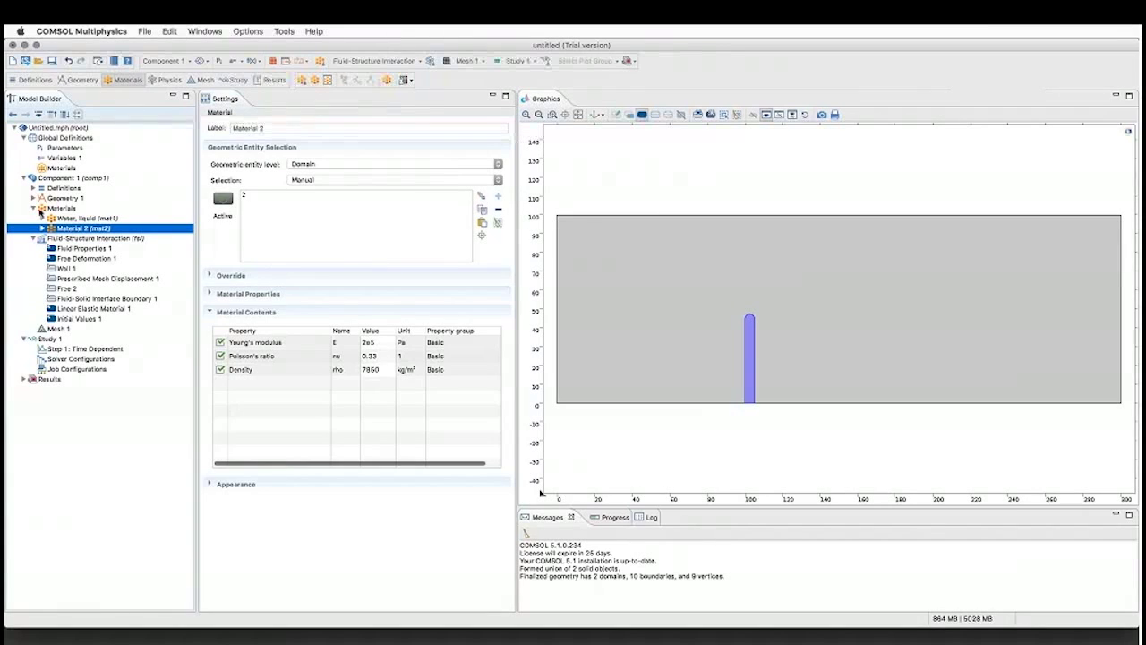
{"action": "left_click", "coordinate": [34, 207]}
Step: Examine the Fluid-Structure Interaction settings and its Fluid Properties 1, Free Deformation 1 and Wall 1 nodes
{"action": "left_click", "coordinate": [105, 219]}
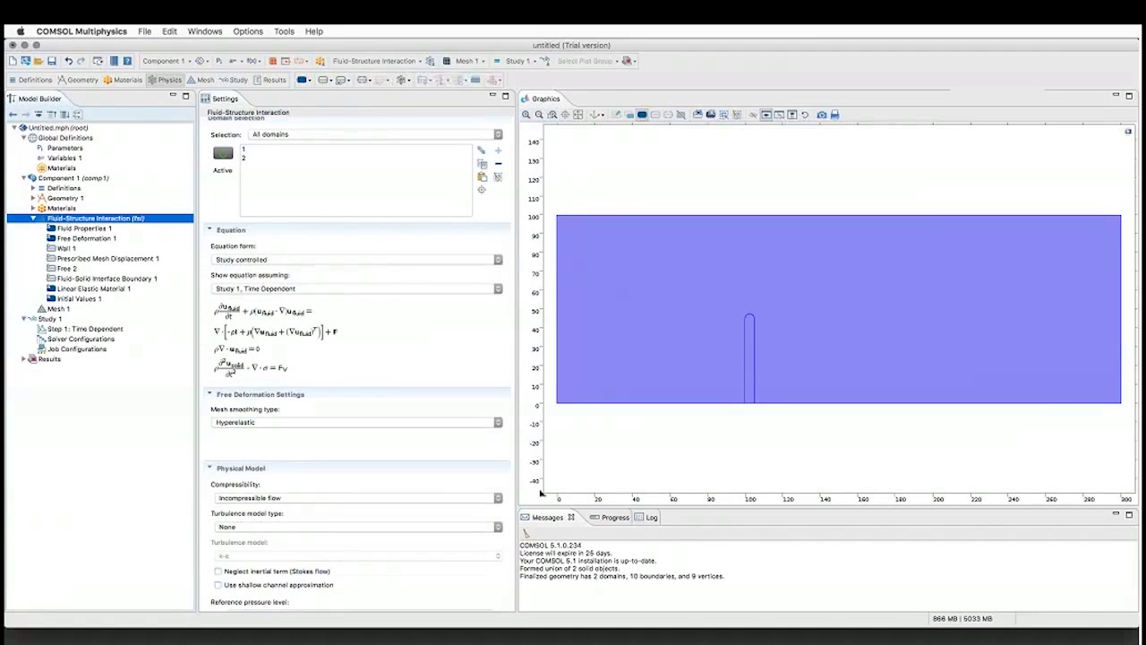
{"action": "left_click", "coordinate": [25, 138]}
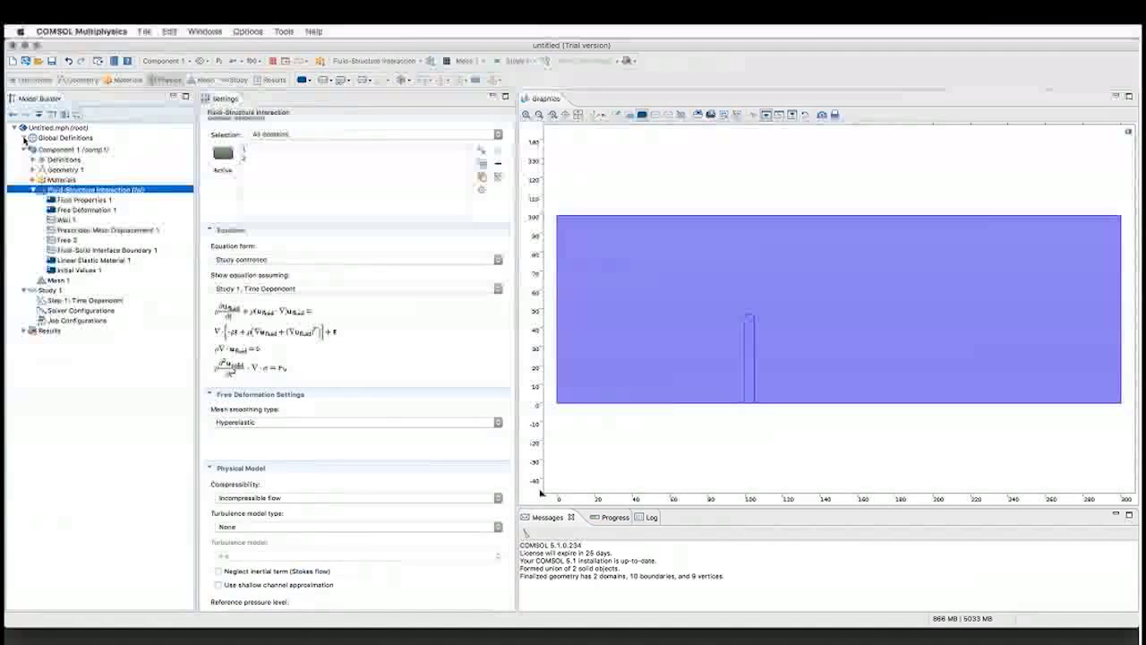
{"action": "left_click", "coordinate": [66, 218]}
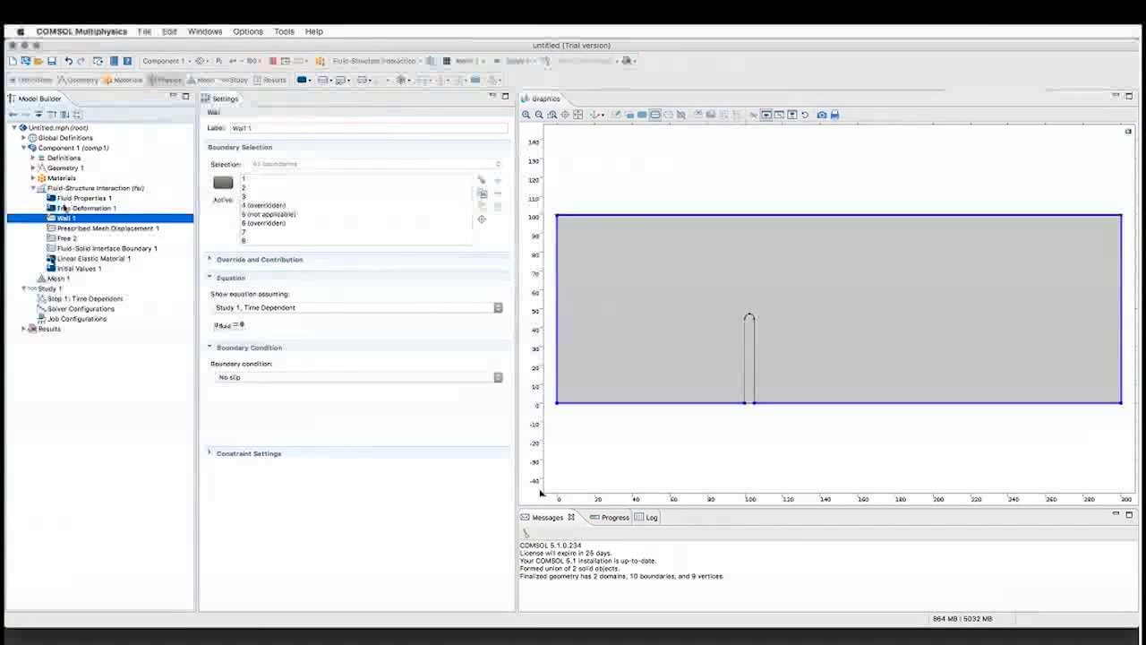
{"action": "left_click", "coordinate": [58, 199]}
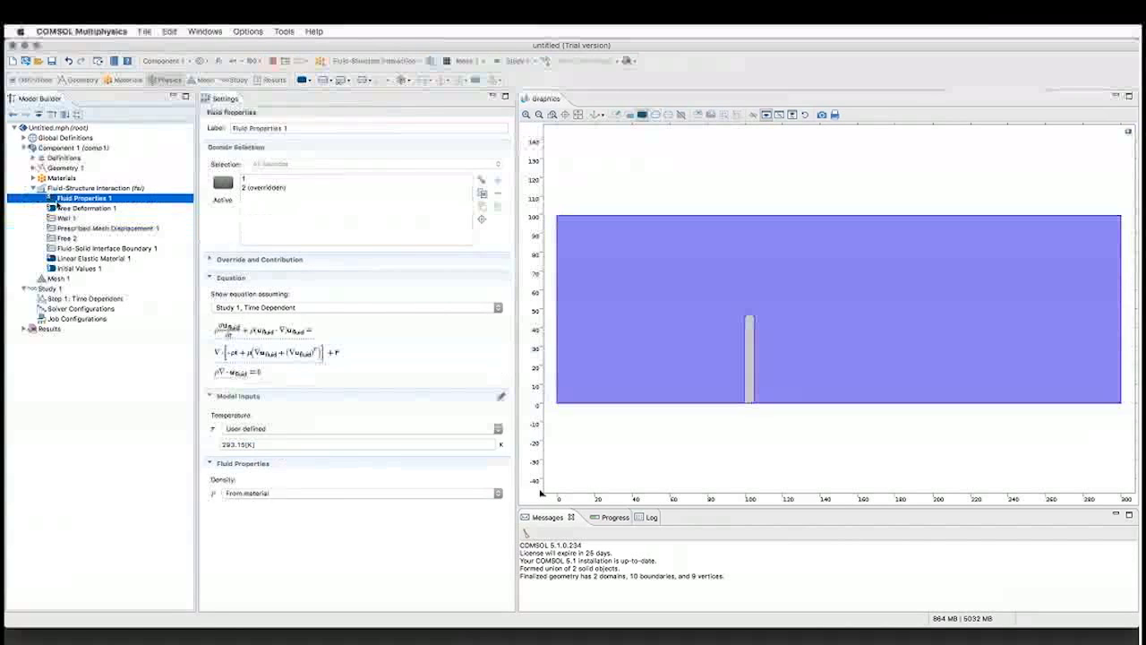
{"action": "left_click", "coordinate": [58, 208]}
{"action": "left_click", "coordinate": [59, 200]}
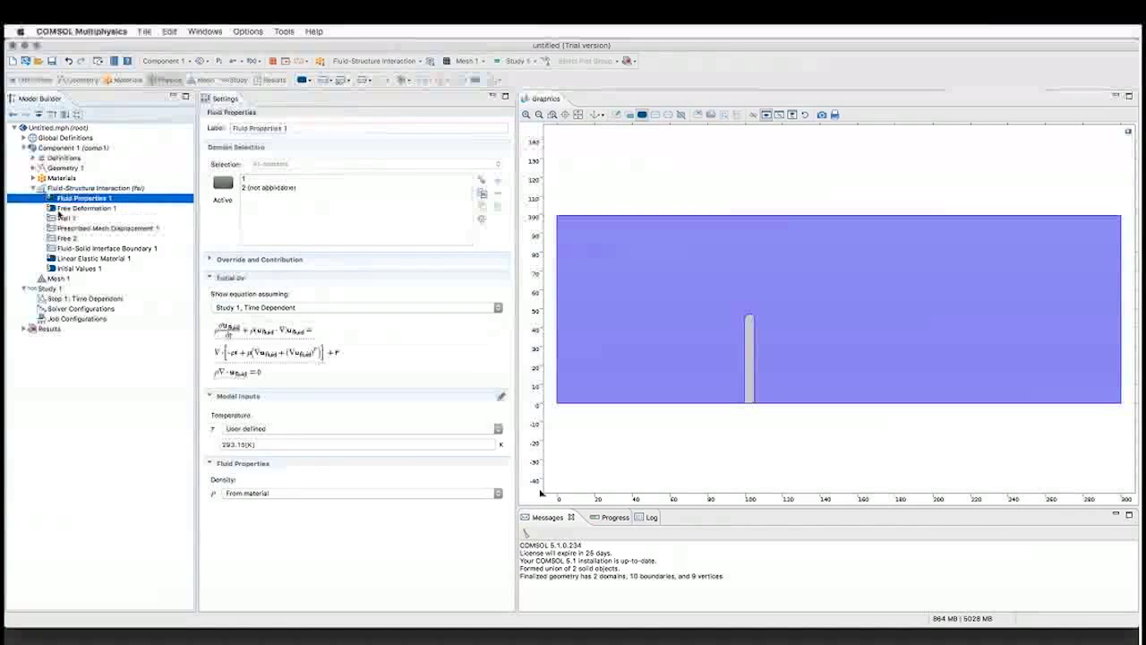
{"action": "left_click", "coordinate": [58, 208]}
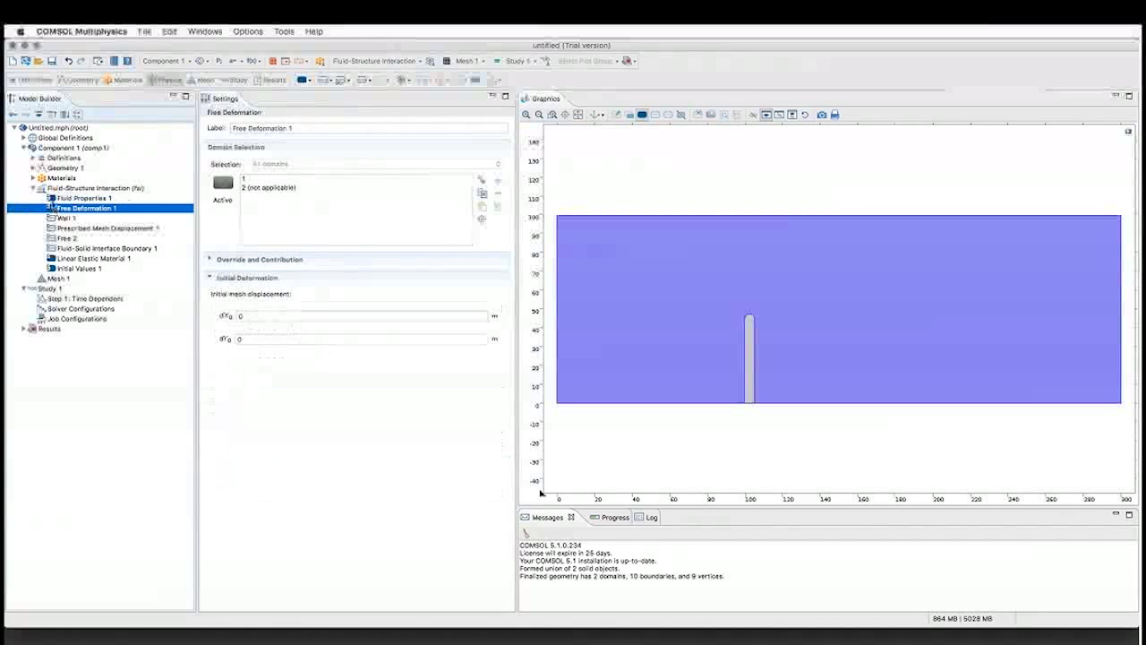
{"action": "left_click", "coordinate": [64, 199]}
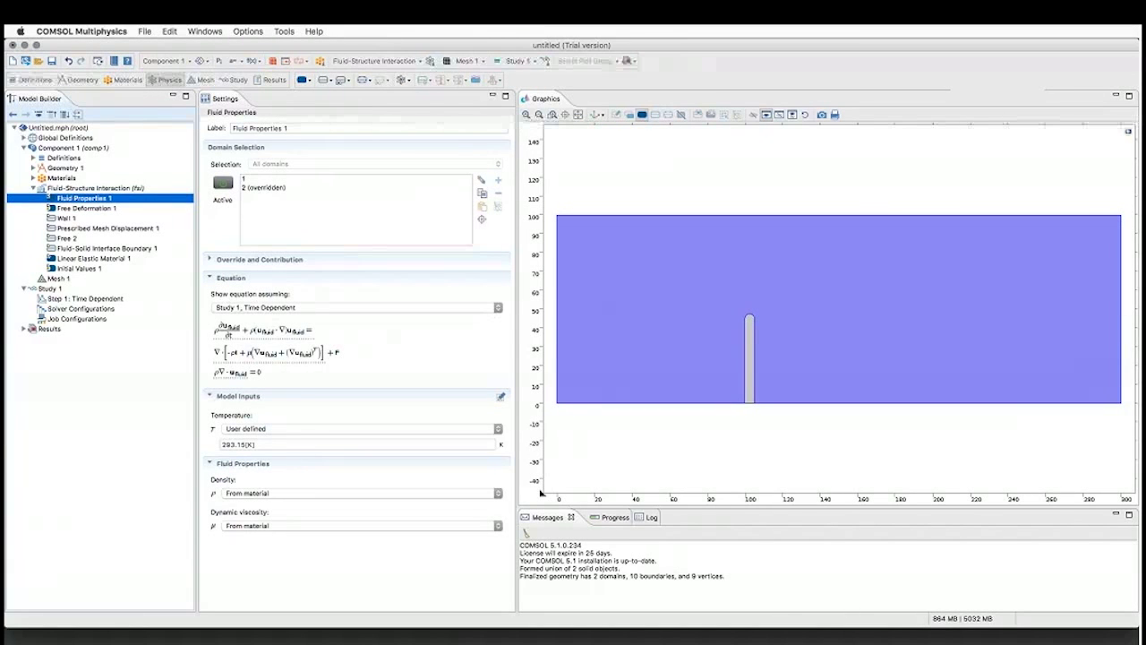
{"action": "left_click", "coordinate": [52, 218]}
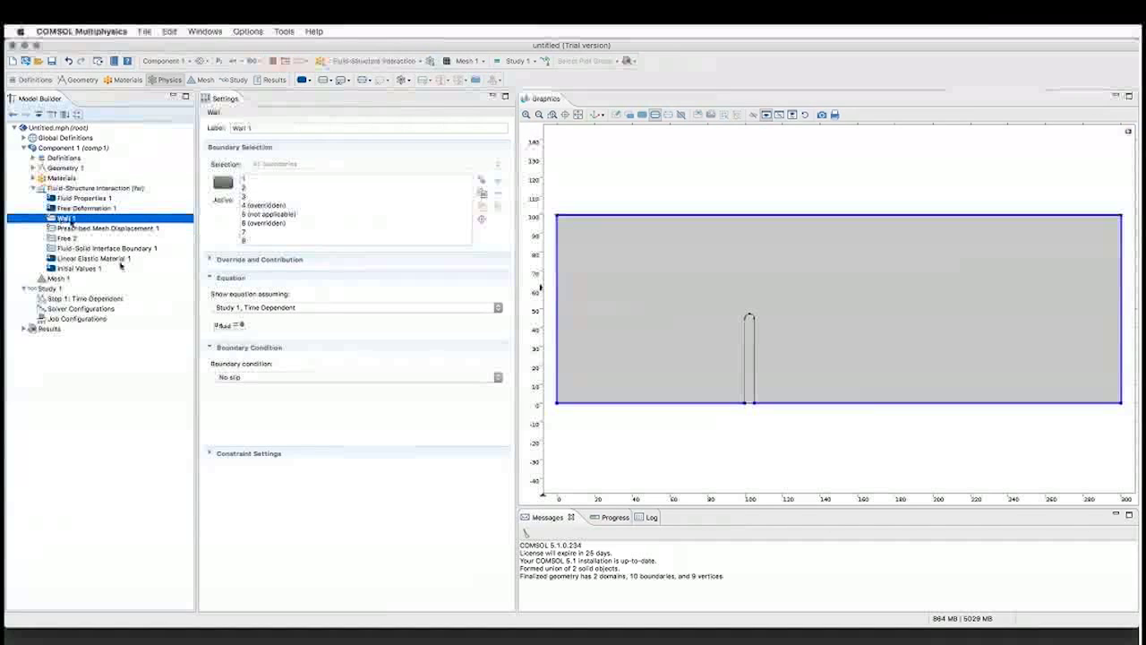
{"action": "left_click", "coordinate": [65, 219]}
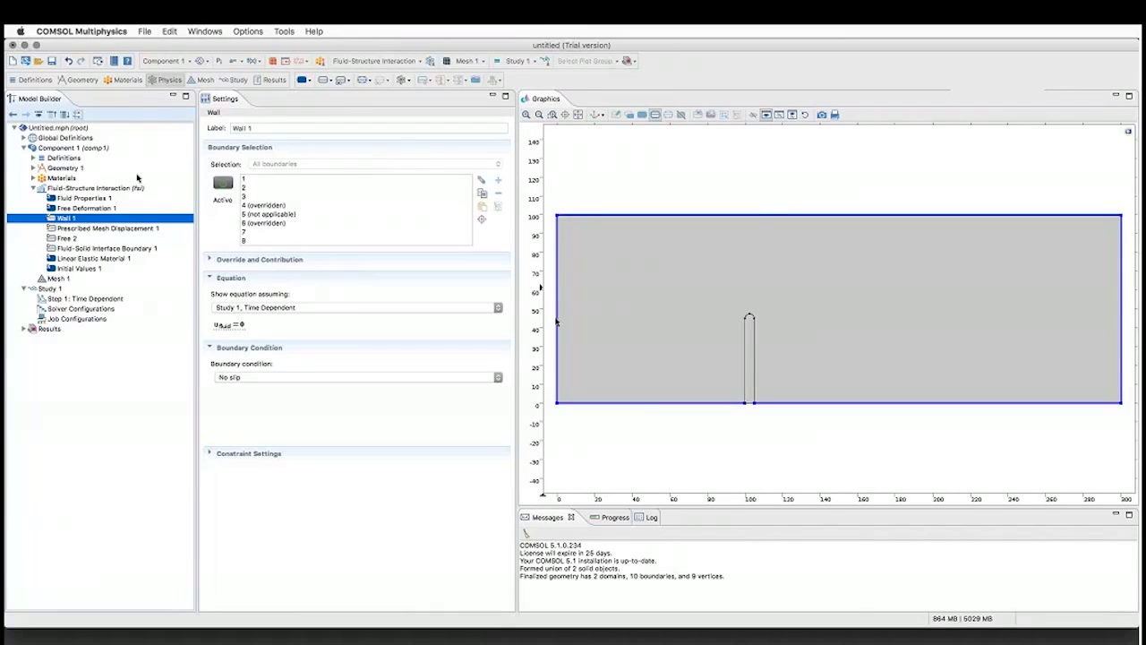
Step: Add a Laminar Flow inlet to the Fluid-Structure Interaction physics and assign the channel's left edge, boundary 1, to it
{"action": "left_click", "coordinate": [80, 188]}
{"action": "right_click", "coordinate": [81, 189]}
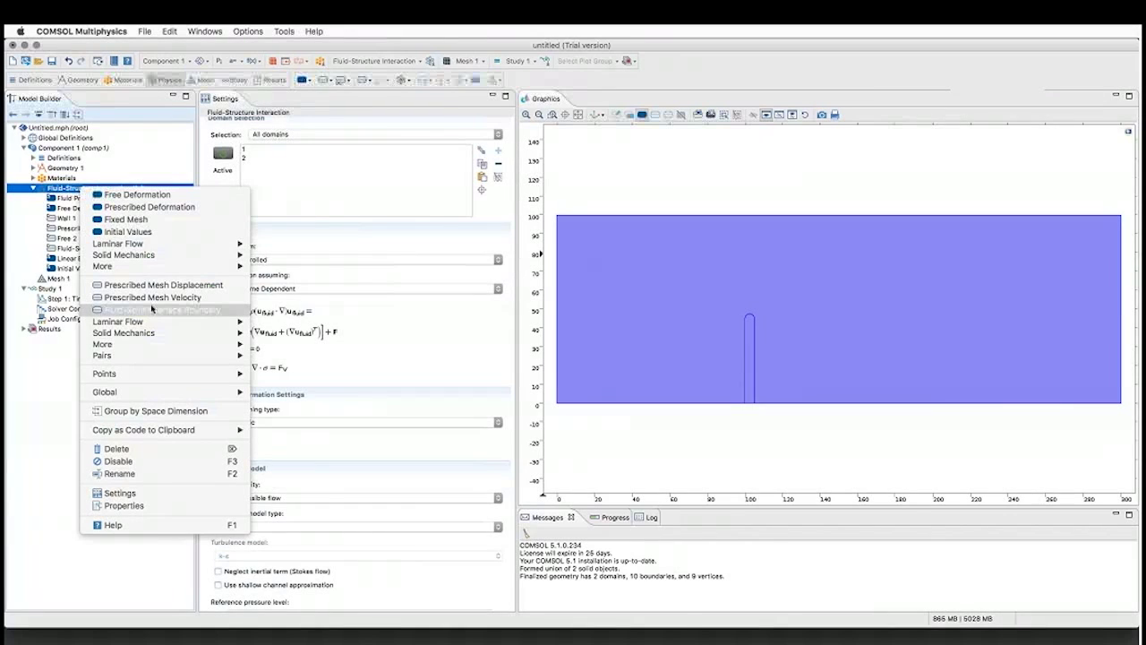
{"action": "mouse_move", "coordinate": [156, 323]}
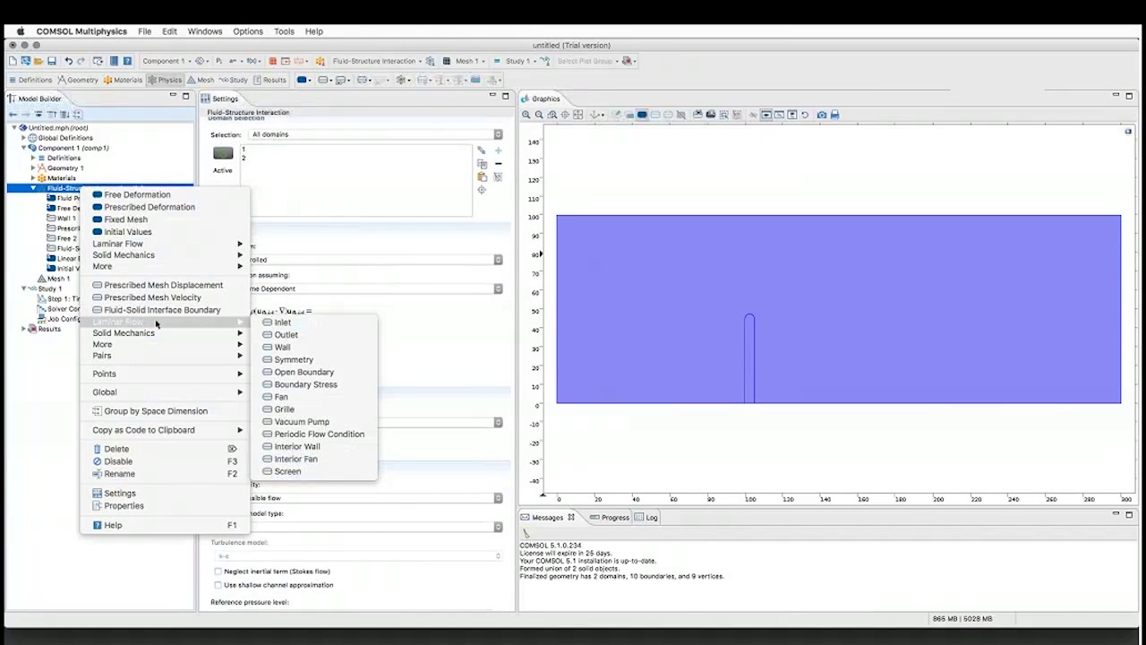
{"action": "left_click", "coordinate": [284, 326]}
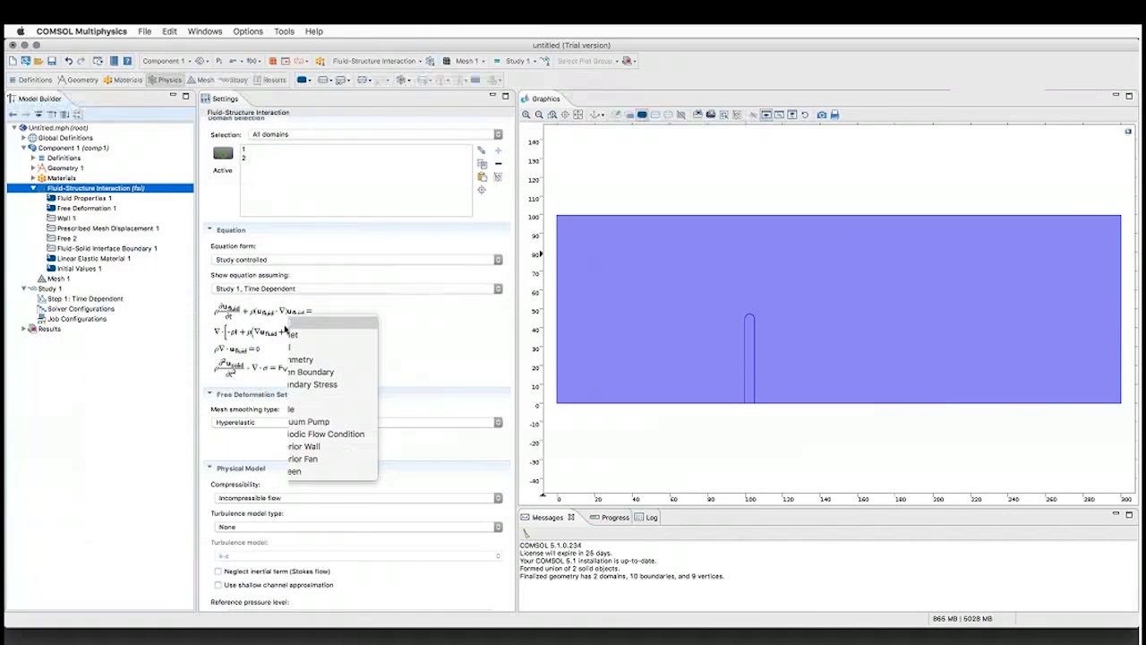
{"action": "left_click", "coordinate": [557, 310]}
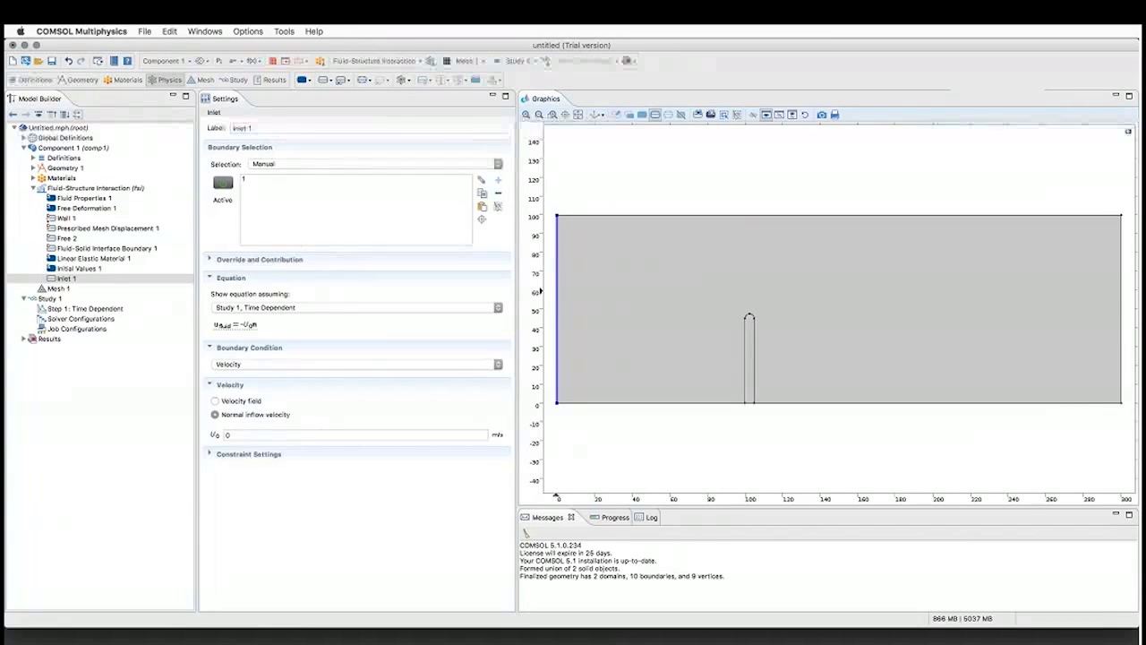
{"action": "left_click", "coordinate": [260, 178]}
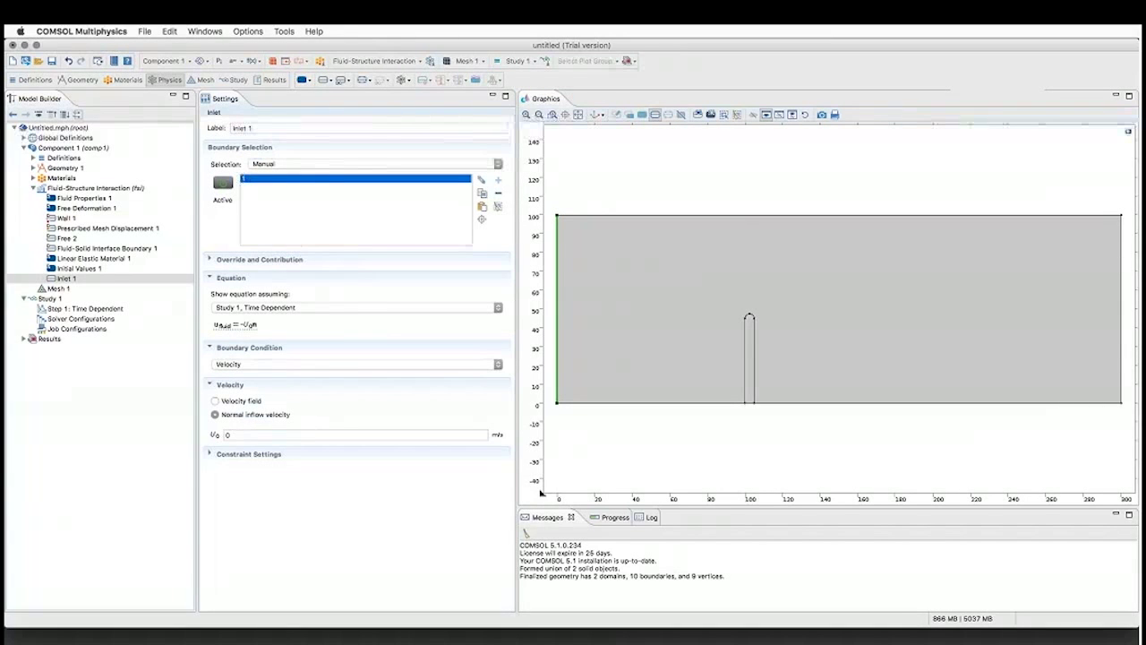
Step: Set the Inlet 1 boundary condition to Laminar inflow with an average velocity of u_mean
{"action": "left_click", "coordinate": [64, 218]}
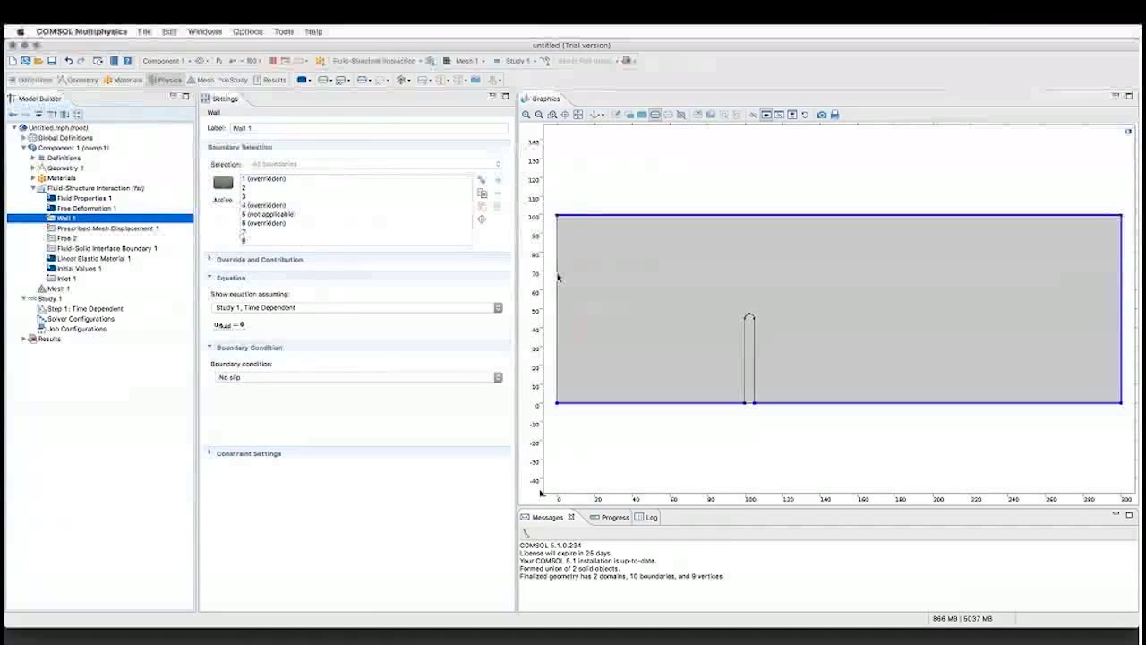
{"action": "left_click", "coordinate": [65, 278]}
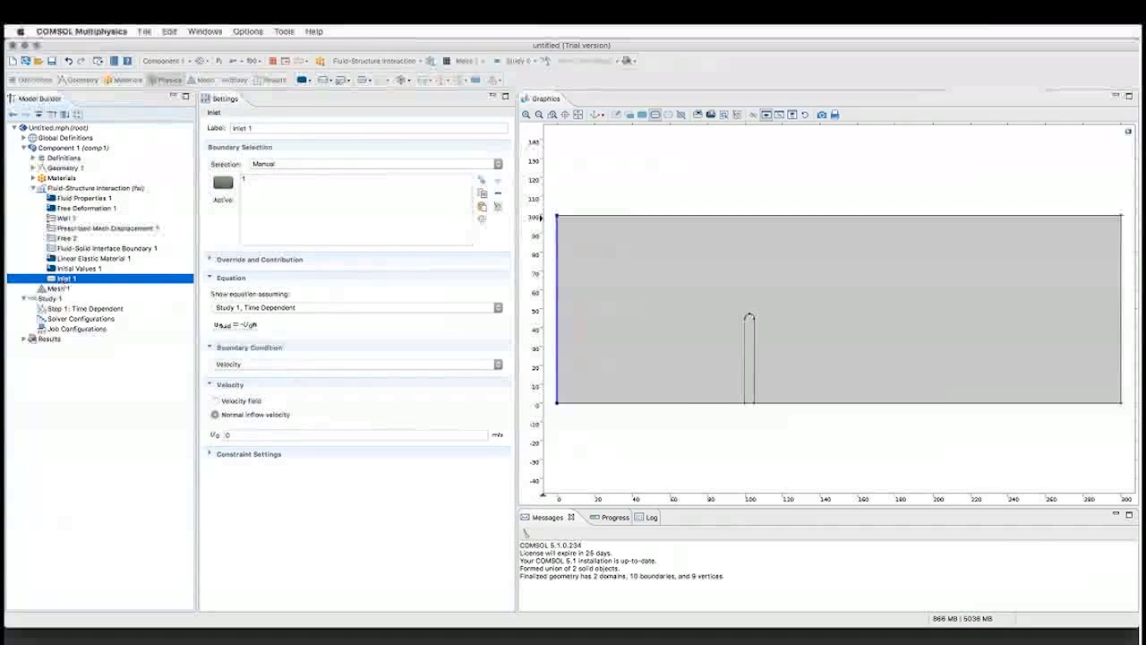
{"action": "left_click", "coordinate": [388, 363]}
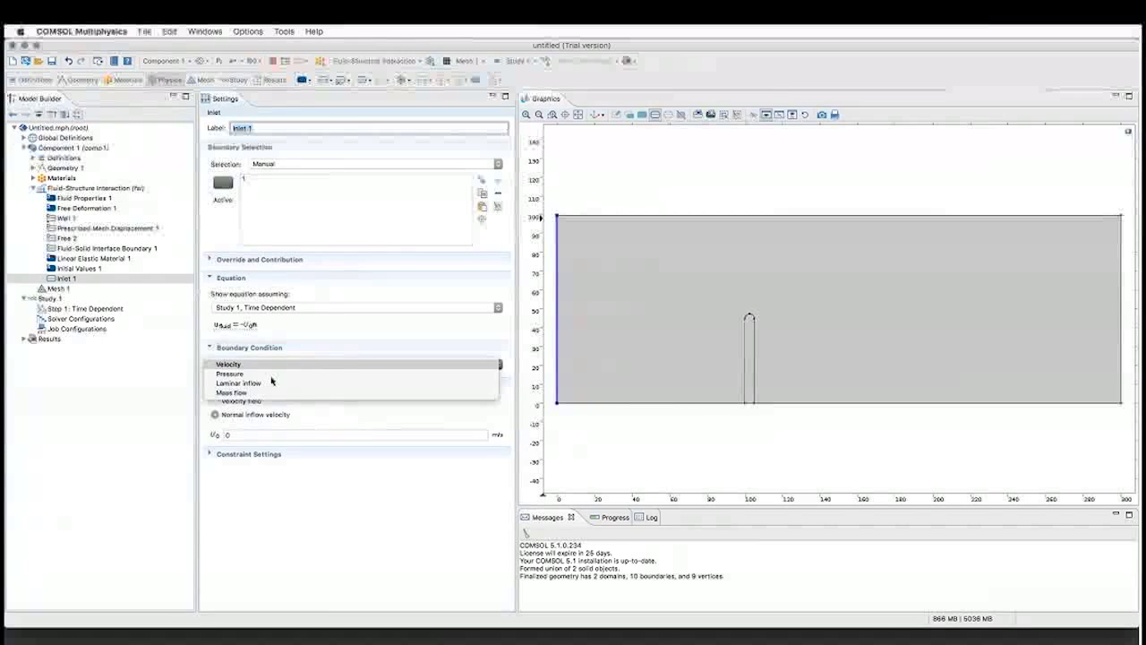
{"action": "left_click", "coordinate": [258, 383]}
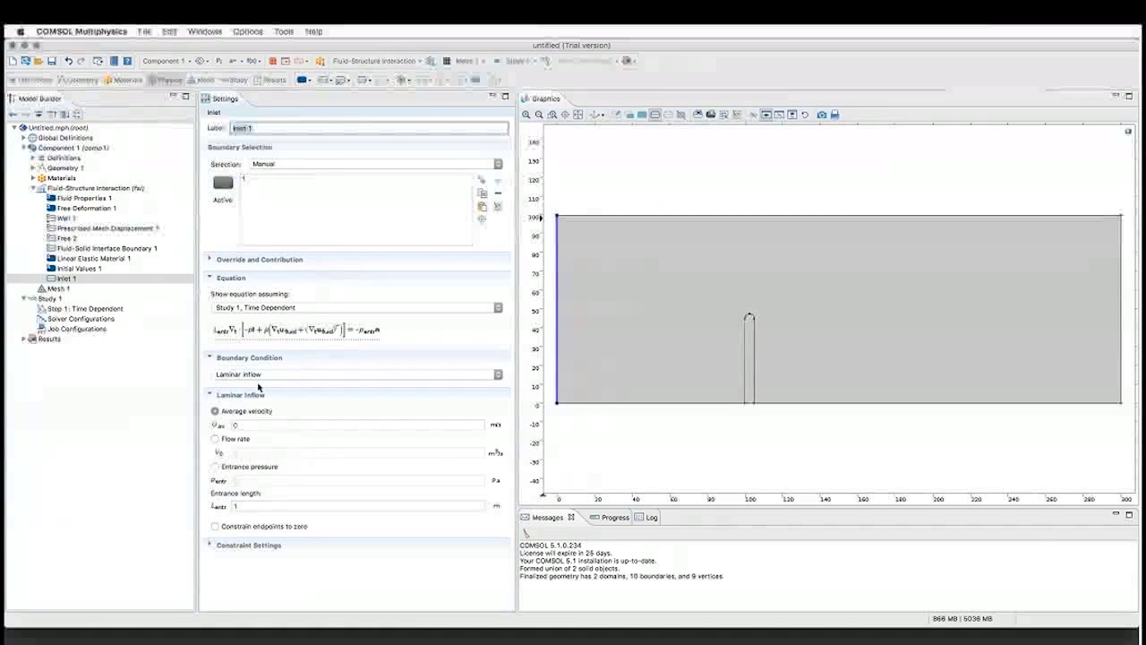
{"action": "left_click", "coordinate": [248, 425]}
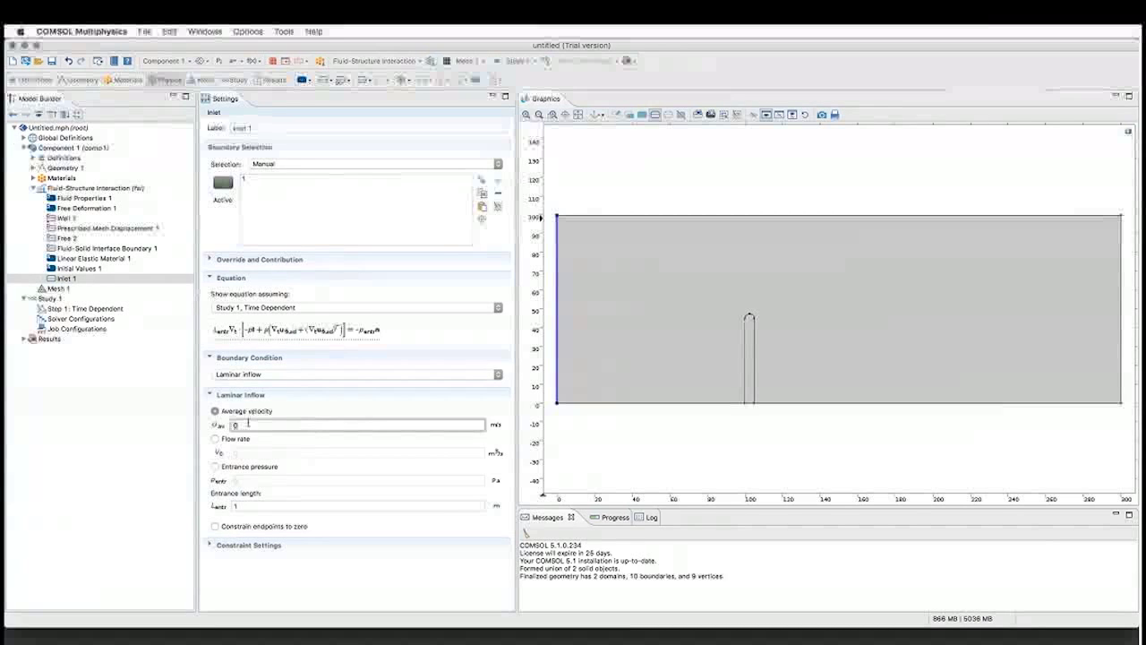
{"action": "key", "text": "BackSpace"}
{"action": "type", "text": "u_m"}
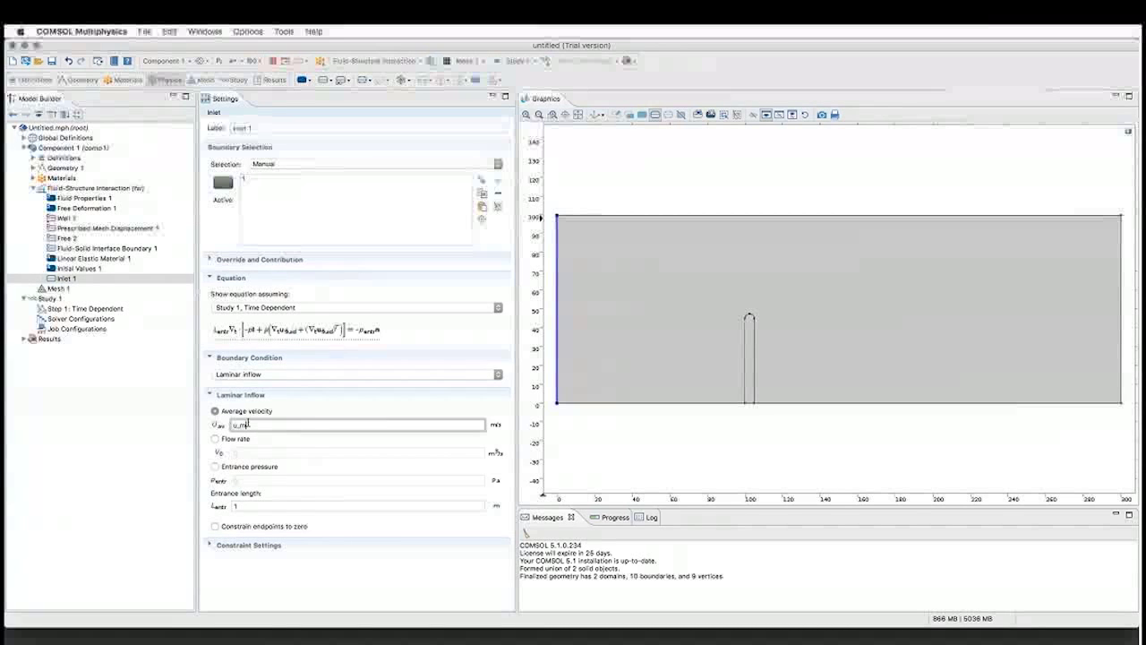
{"action": "type", "text": "ean"}
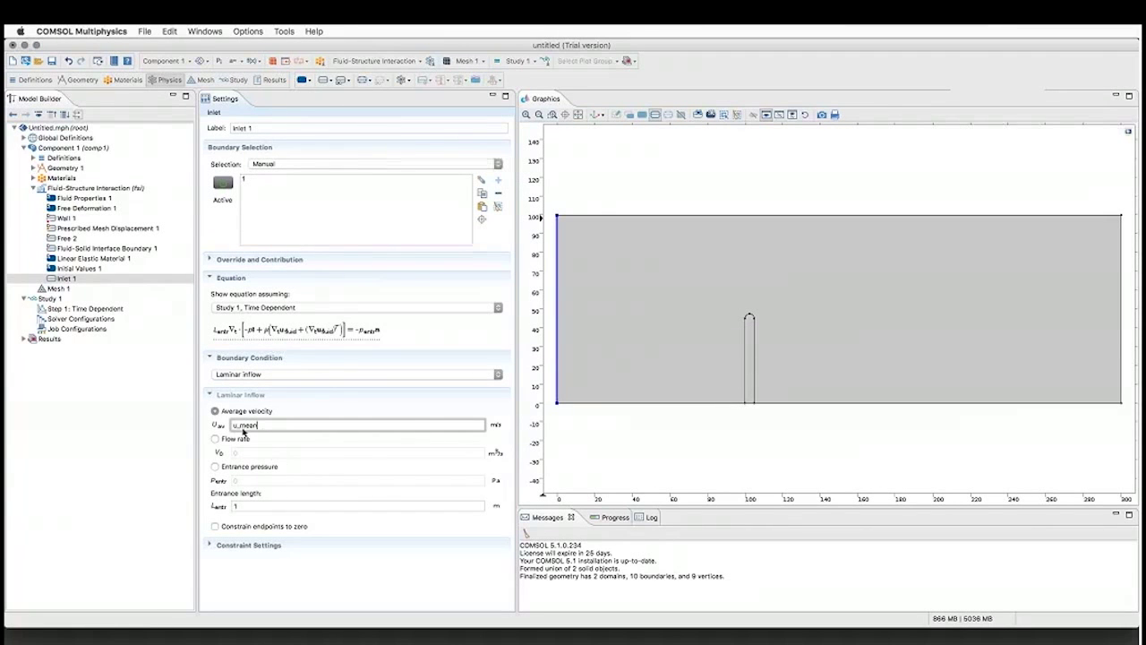
Step: Review the global Variables 1 and Parameters that define u_mean, and return to the Inlet 1 settings
{"action": "left_click", "coordinate": [22, 138]}
{"action": "left_click", "coordinate": [65, 157]}
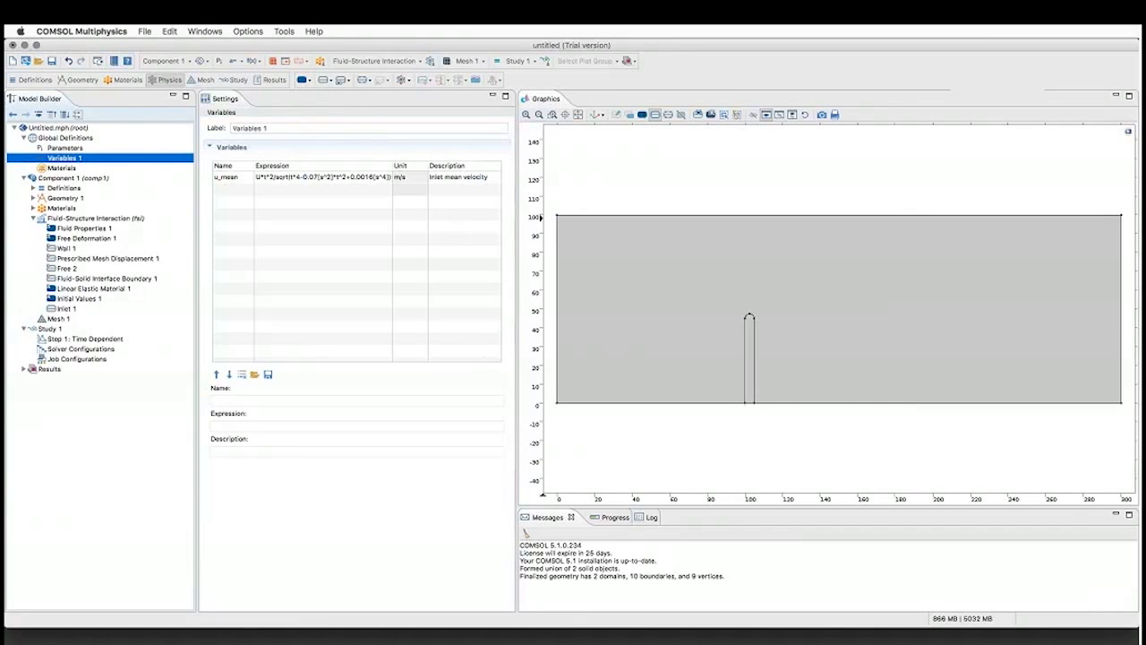
{"action": "left_click", "coordinate": [69, 309]}
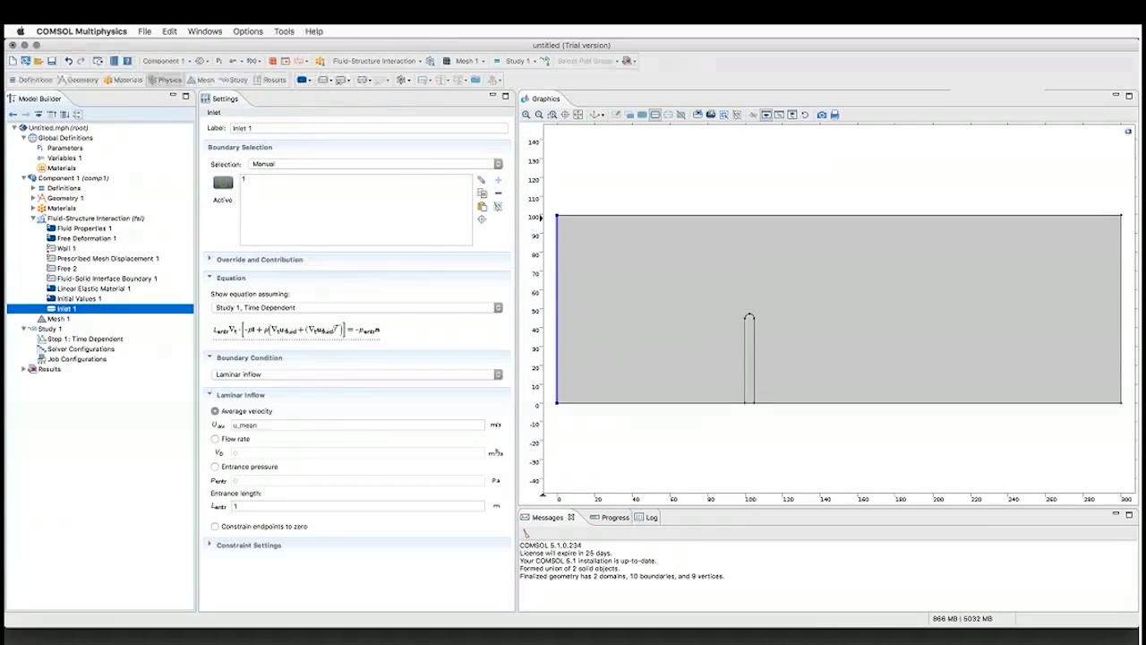
{"action": "left_click", "coordinate": [64, 158]}
{"action": "left_click", "coordinate": [66, 148]}
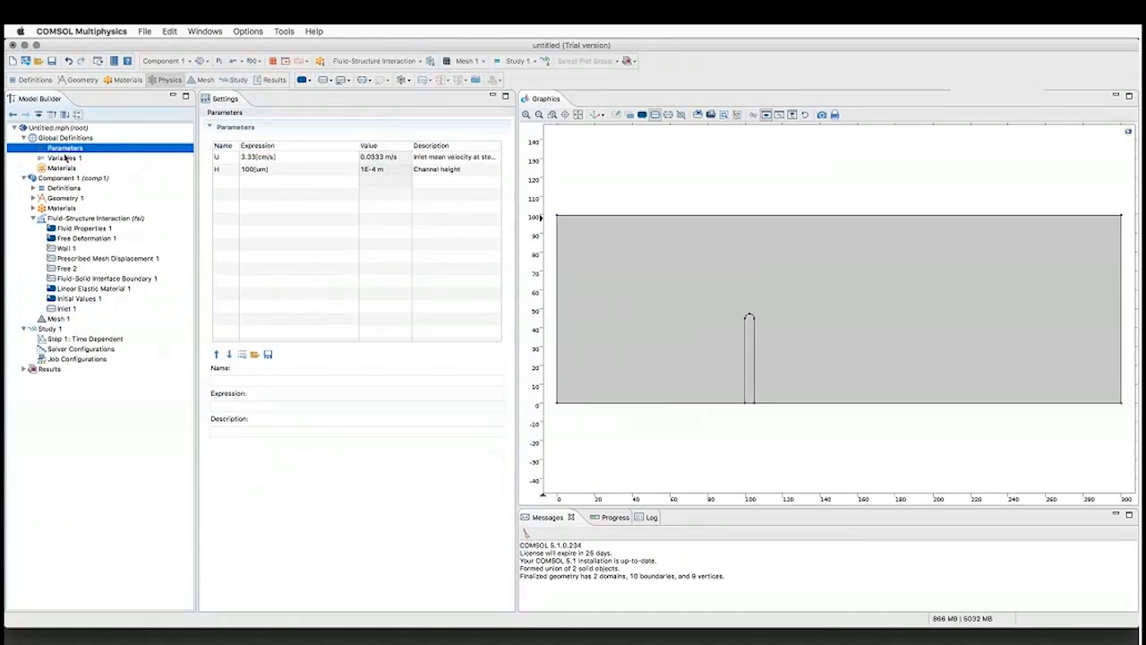
{"action": "left_click", "coordinate": [64, 157]}
{"action": "left_click", "coordinate": [66, 309]}
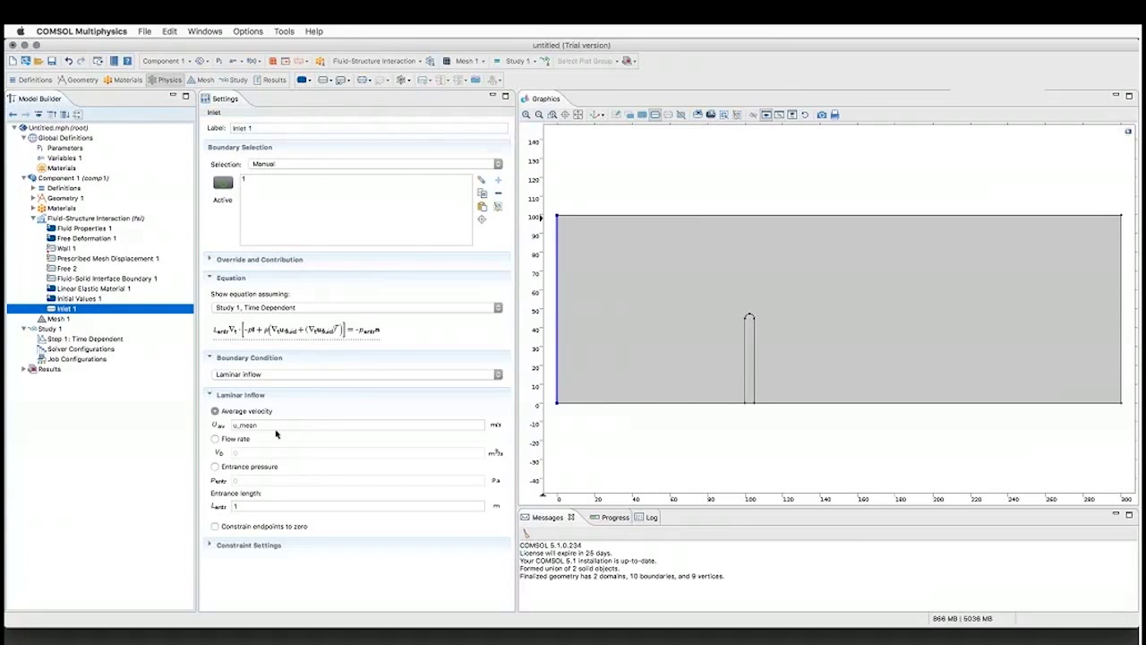
Step: Add a Laminar Flow outlet to the Fluid-Structure Interaction physics and assign the channel's right edge, boundary 8, to it
{"action": "left_click", "coordinate": [65, 219]}
{"action": "right_click", "coordinate": [65, 219]}
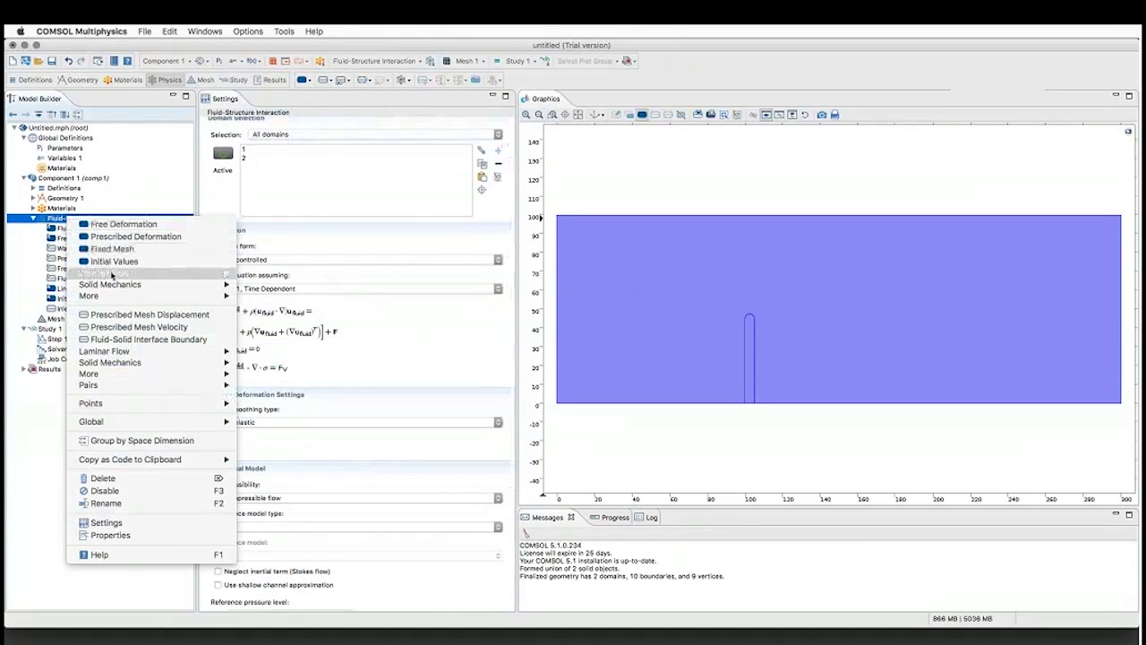
{"action": "mouse_move", "coordinate": [112, 273]}
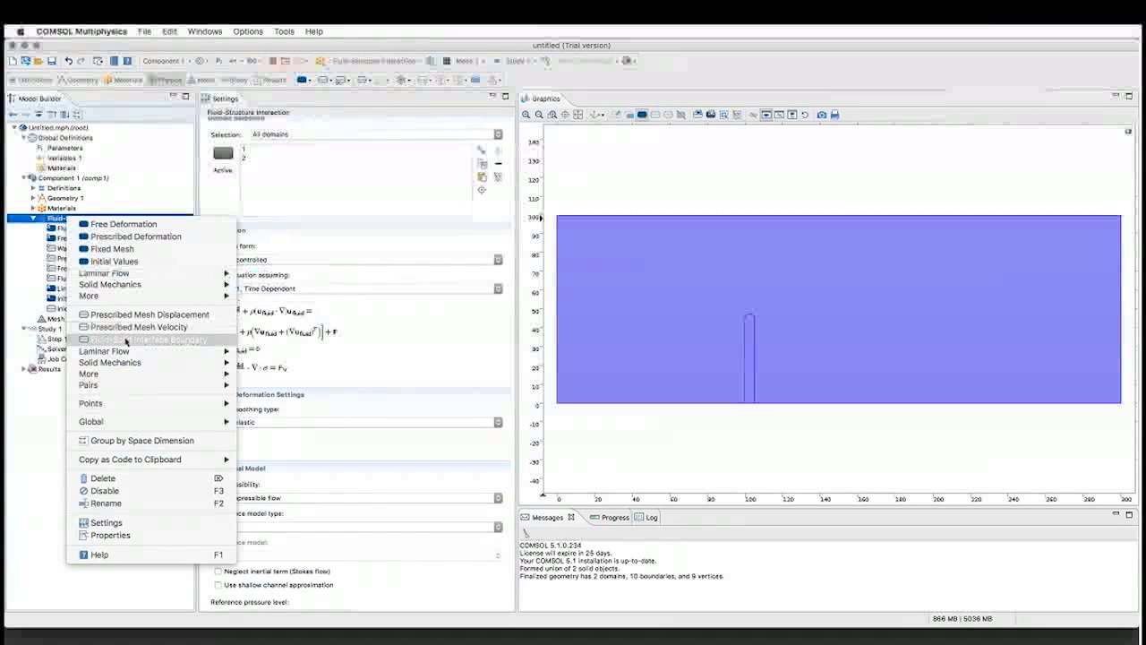
{"action": "mouse_move", "coordinate": [125, 351]}
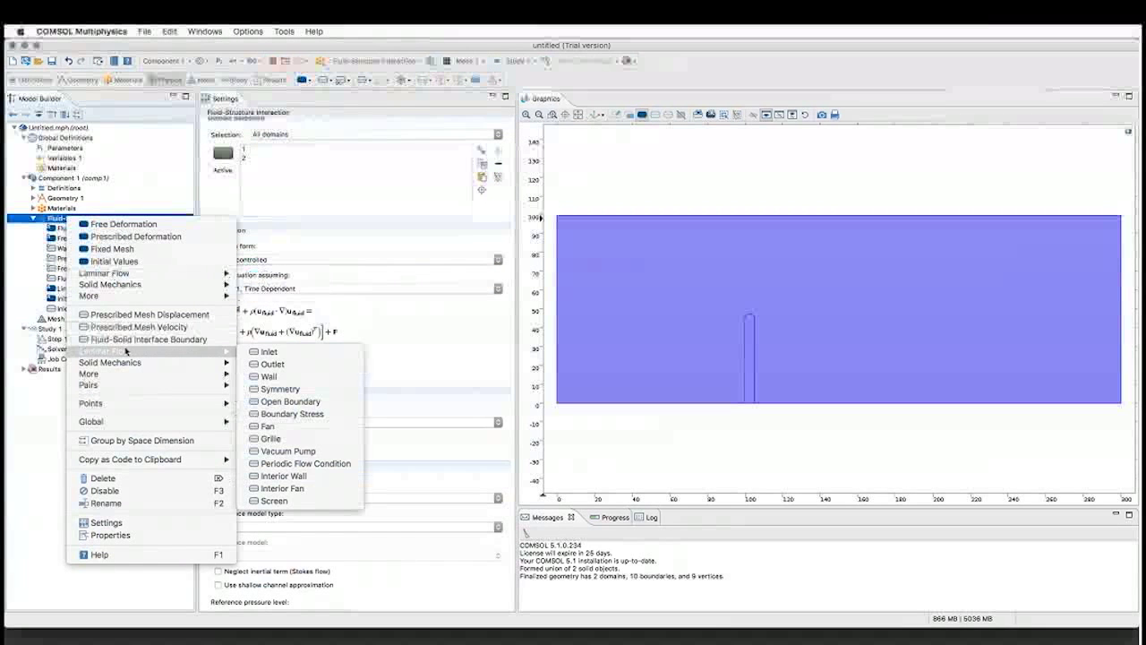
{"action": "left_click", "coordinate": [278, 364]}
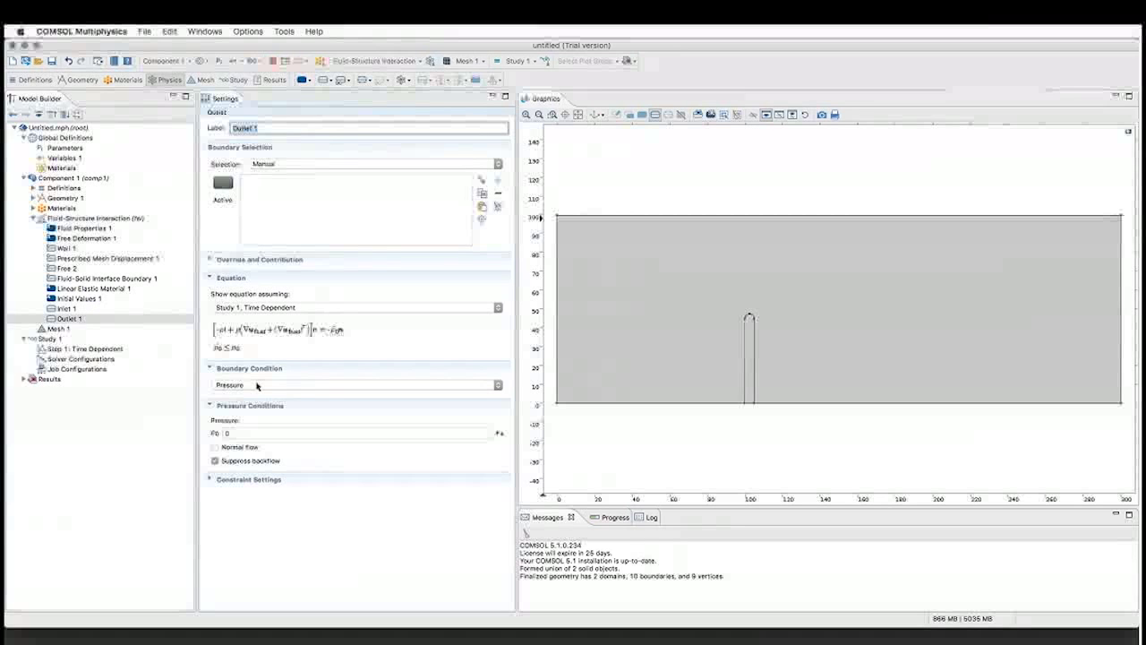
{"action": "left_click", "coordinate": [1120, 283]}
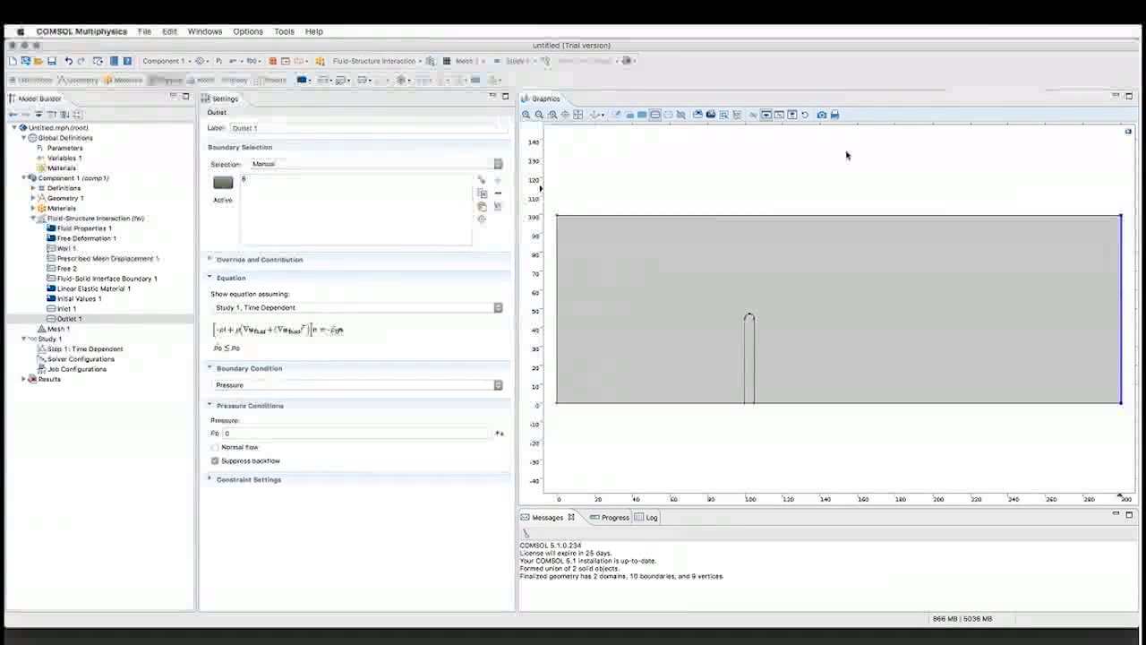
Step: Examine the Wall 1, Fluid Properties 1 and Fluid-Solid Interface Boundary 1 nodes, including the interface equations and boundaries around the obstacle
{"action": "left_click", "coordinate": [66, 248]}
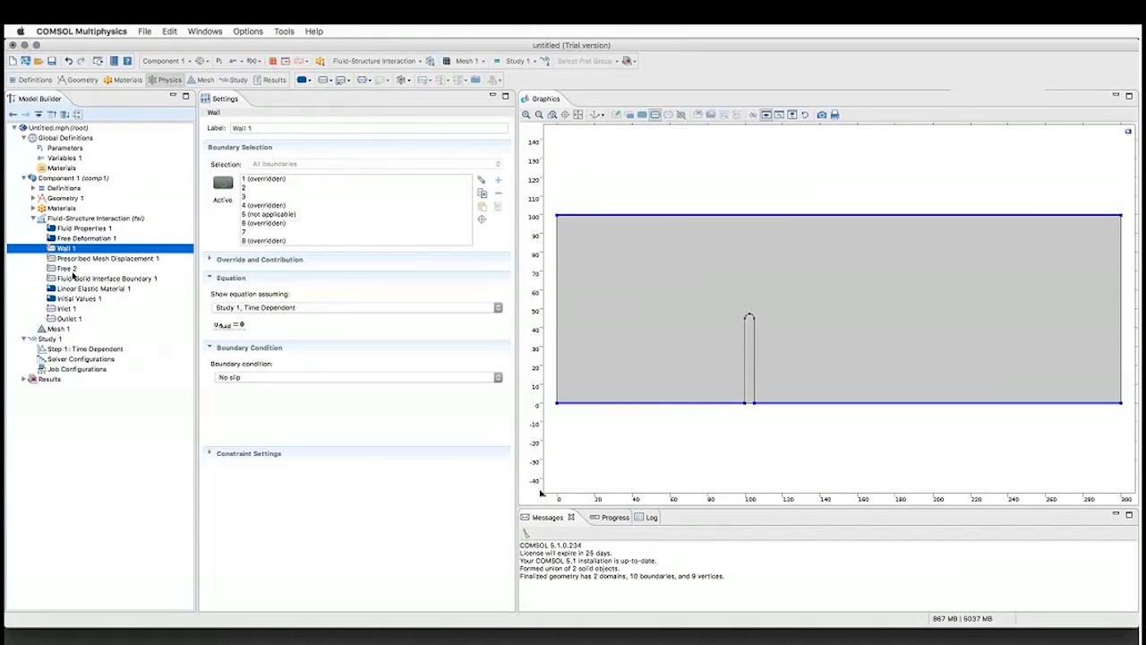
{"action": "left_click", "coordinate": [73, 259]}
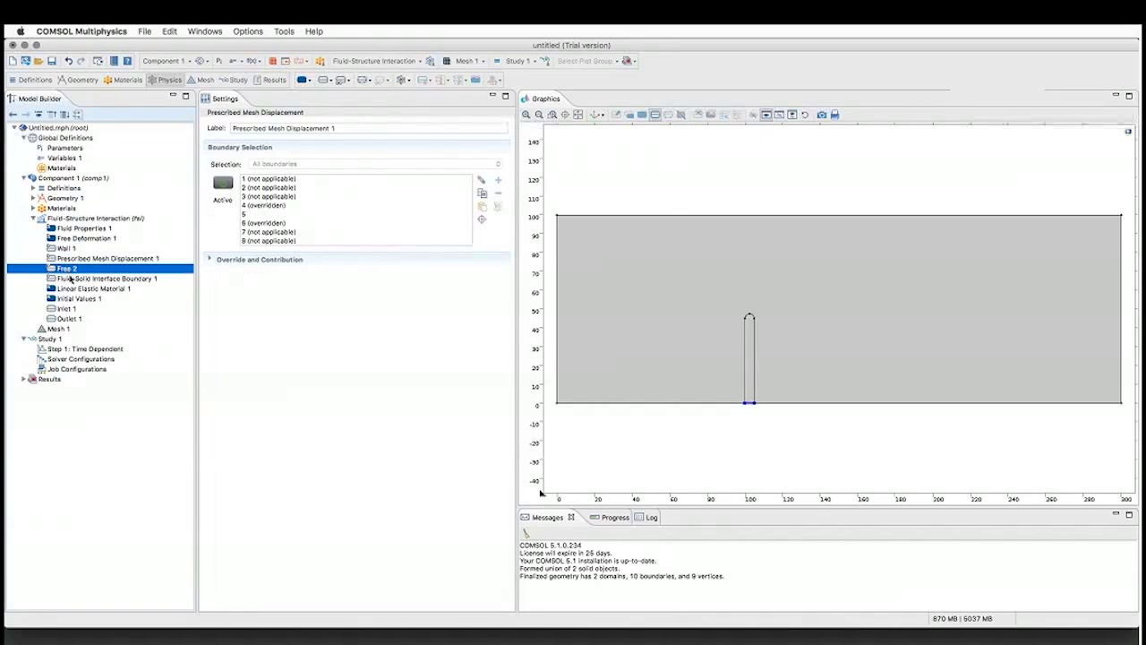
{"action": "left_click", "coordinate": [70, 279]}
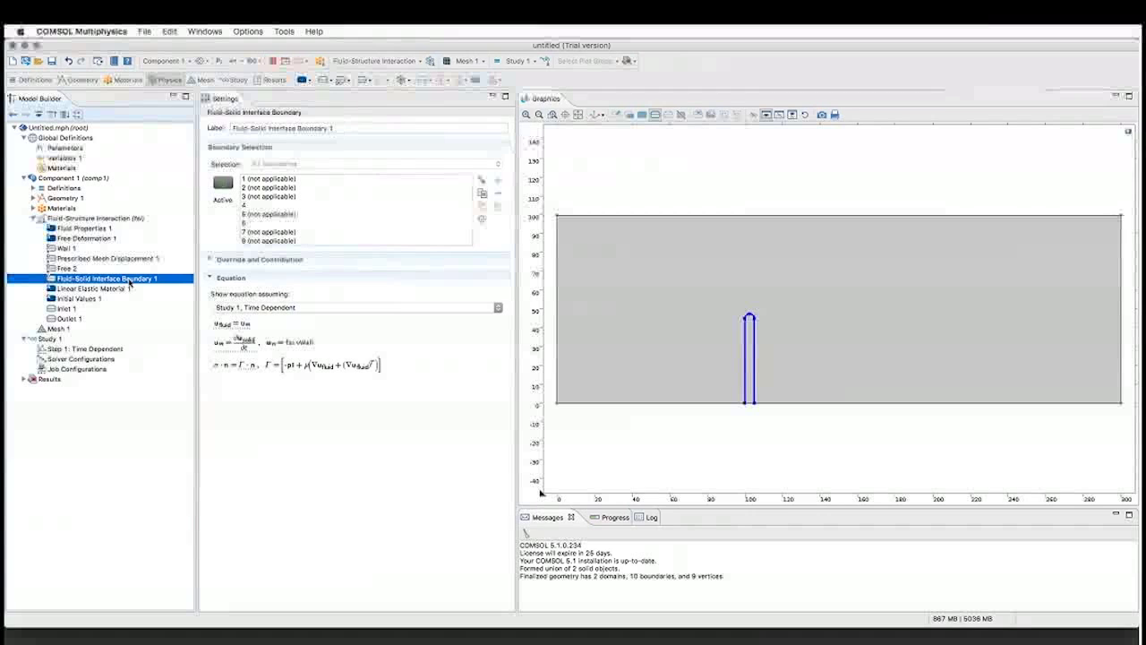
{"action": "left_click", "coordinate": [98, 228]}
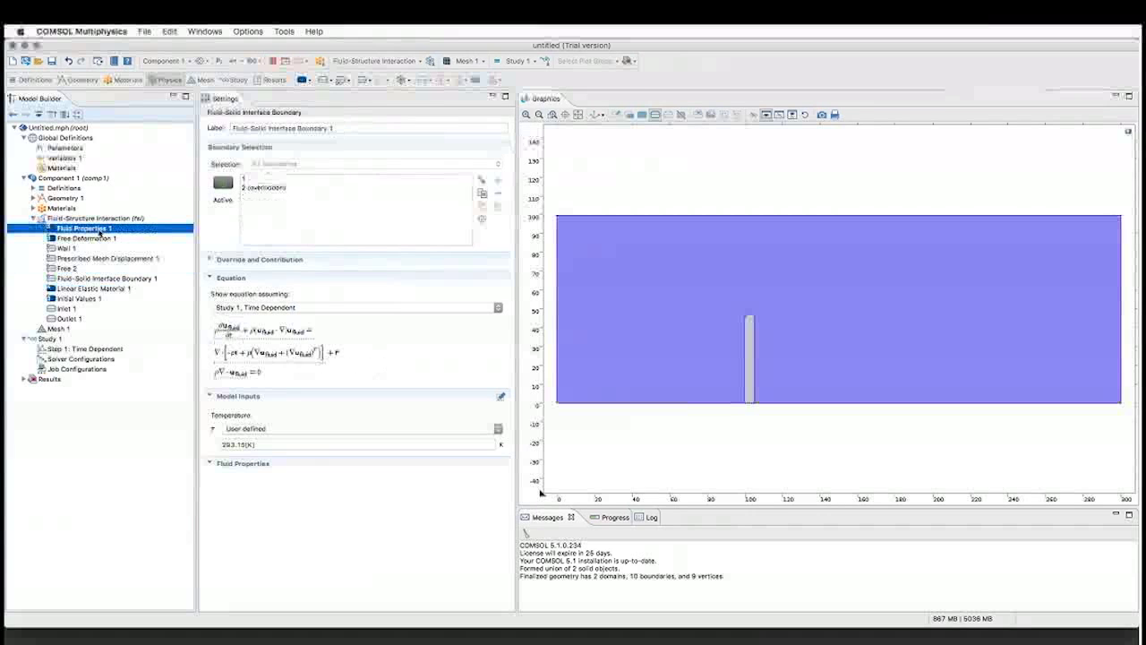
{"action": "left_click", "coordinate": [77, 291]}
{"action": "left_click", "coordinate": [80, 280]}
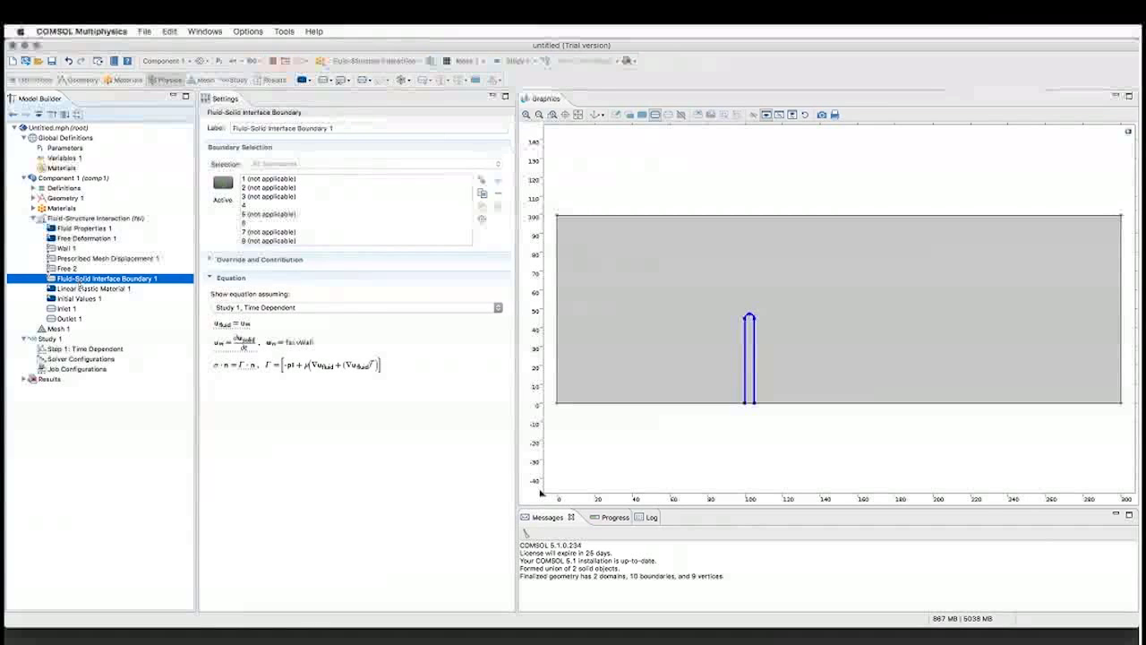
{"action": "left_click", "coordinate": [482, 219]}
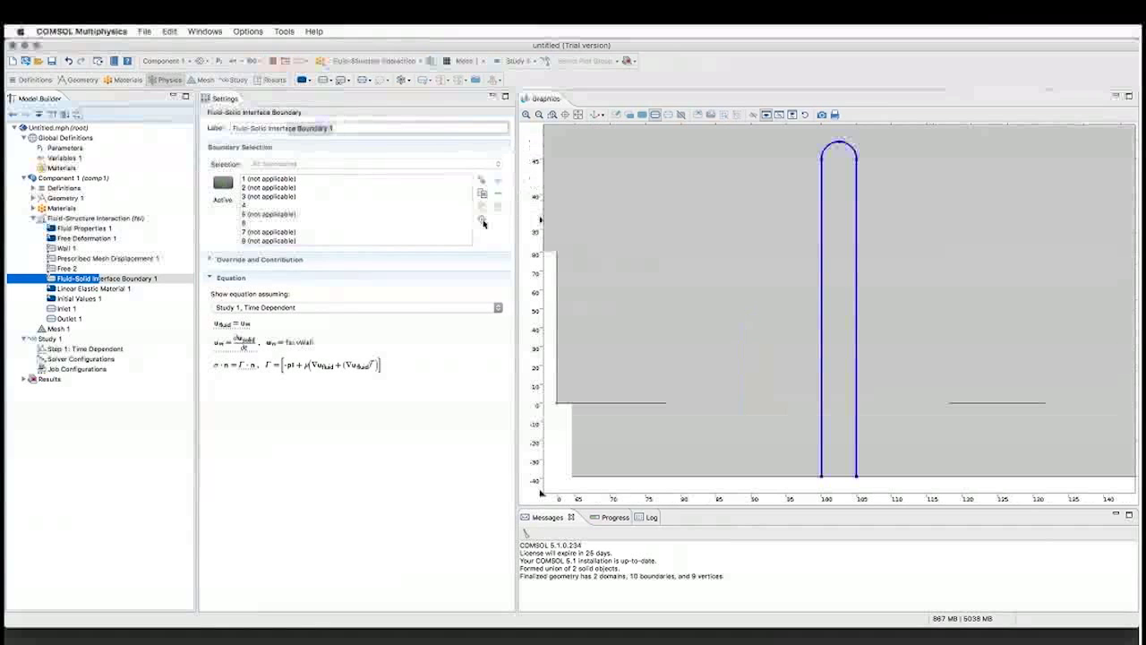
{"action": "left_click", "coordinate": [538, 115]}
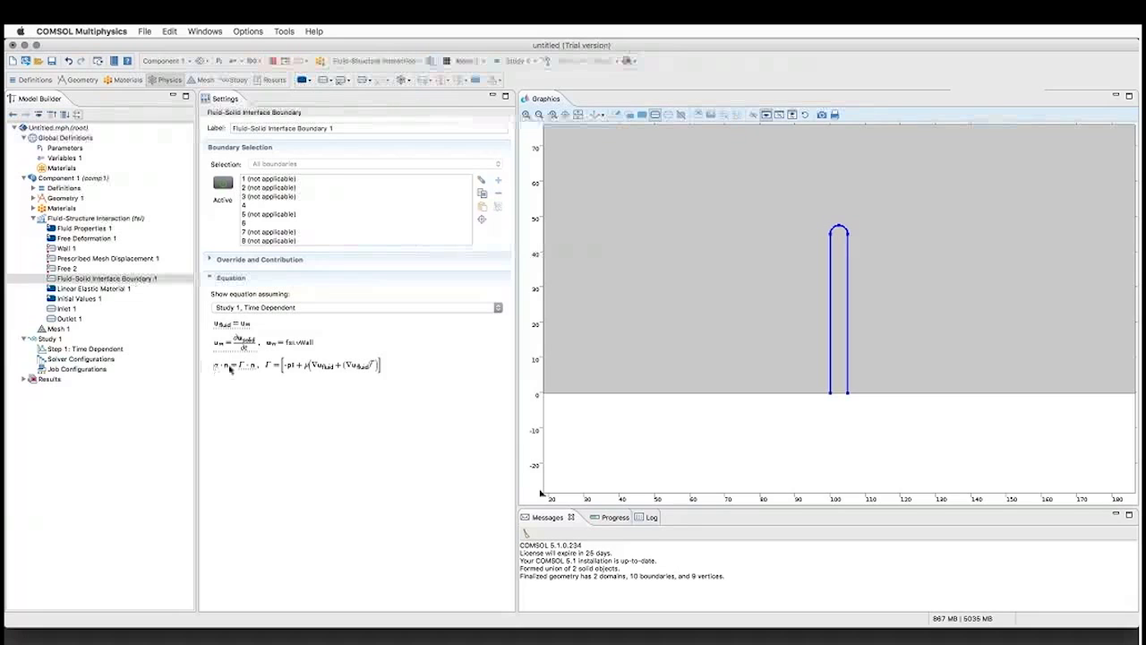
Step: Compare the boundaries covered by Prescribed Mesh Displacement 1 and Free 2 across the whole channel
{"action": "left_click", "coordinate": [64, 270]}
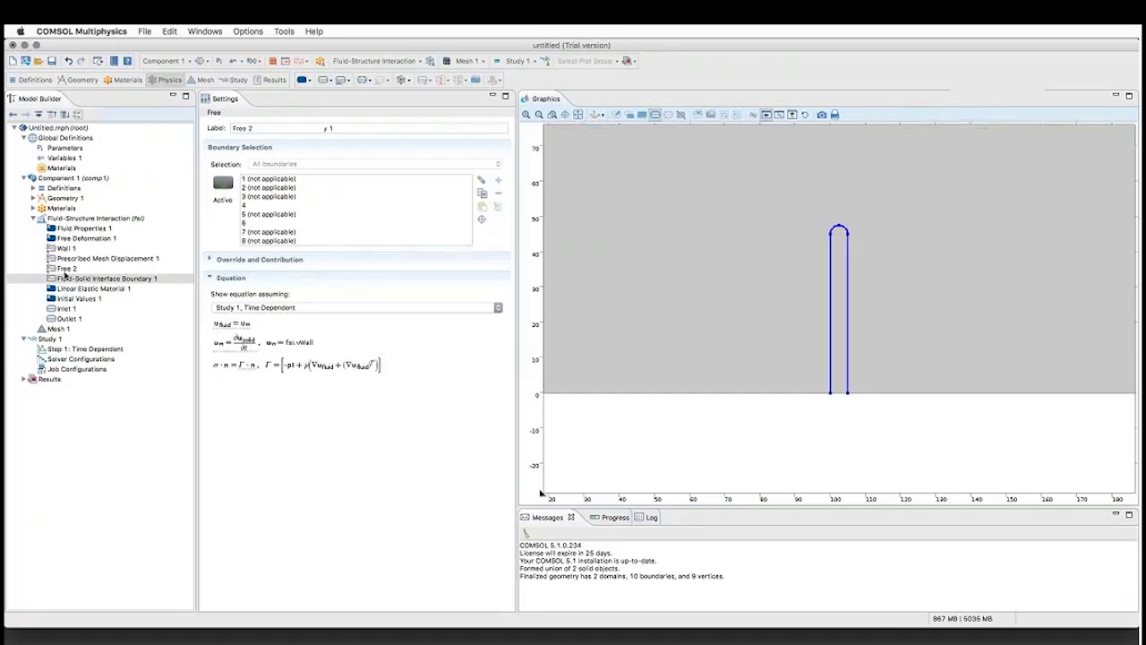
{"action": "left_click", "coordinate": [99, 258]}
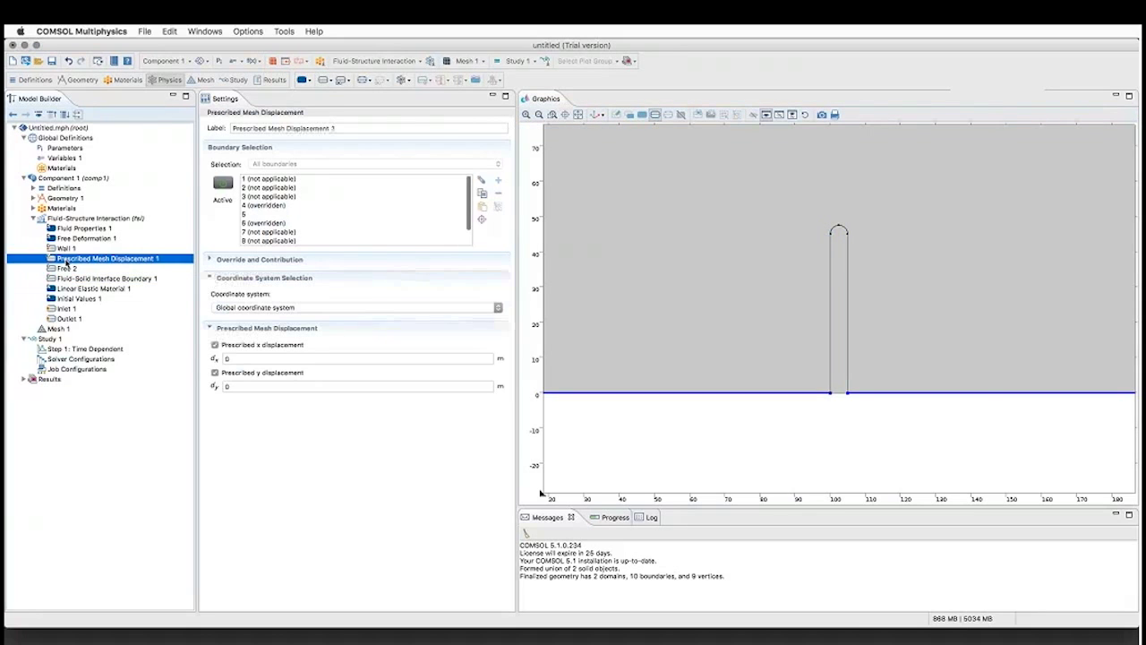
{"action": "left_click", "coordinate": [578, 115]}
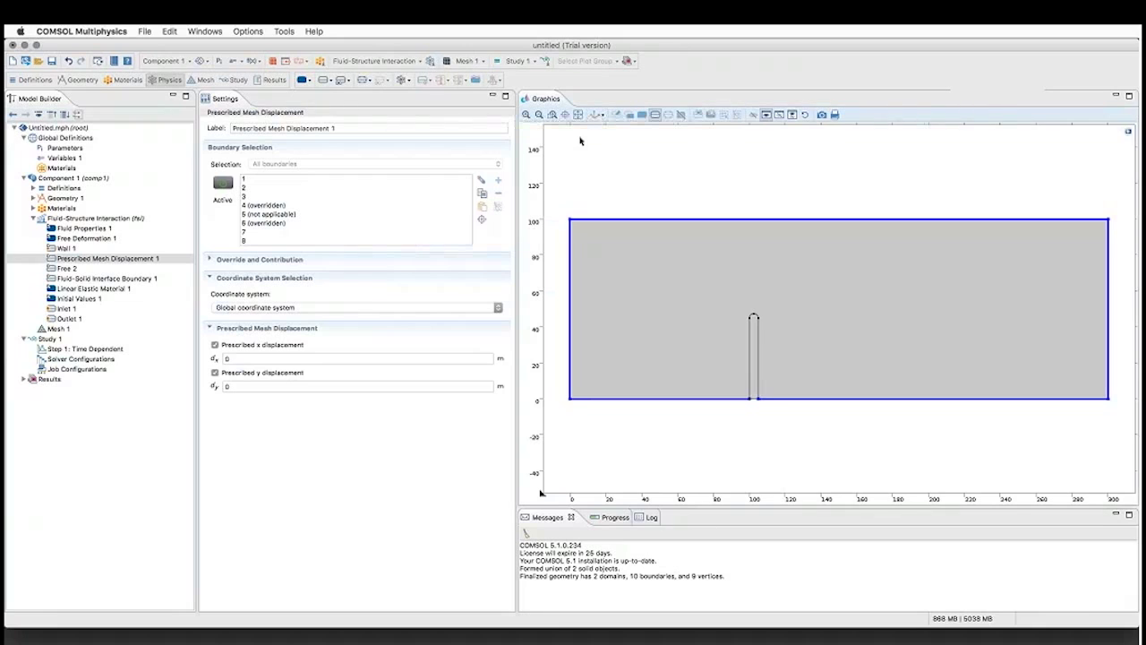
{"action": "left_click", "coordinate": [61, 269]}
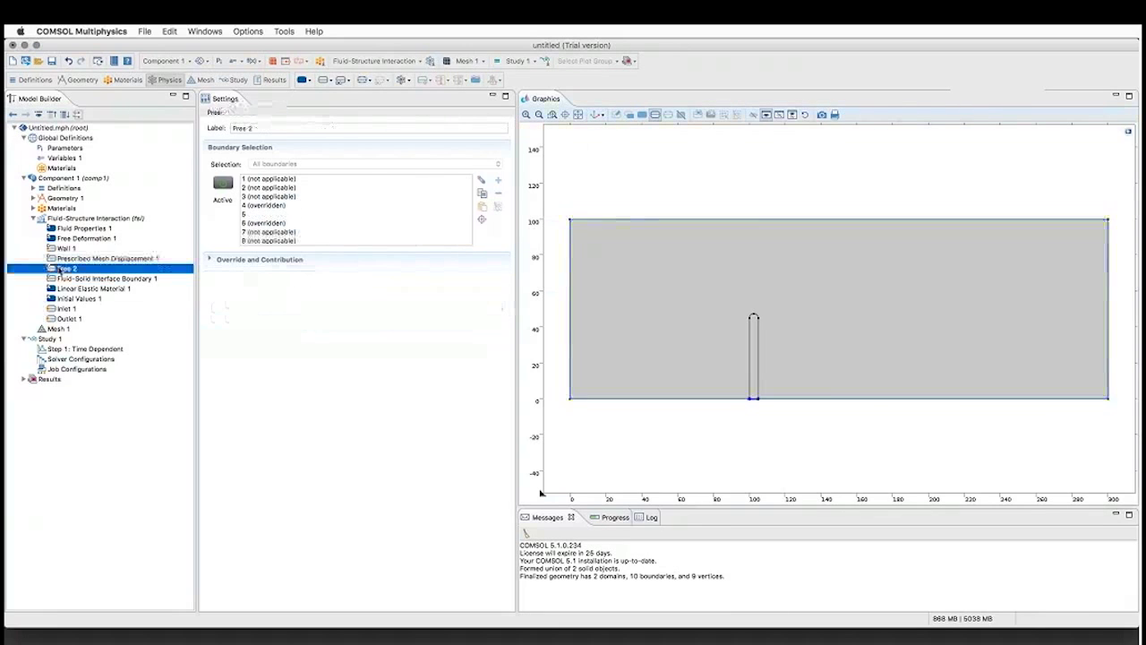
{"action": "key", "text": "Up"}
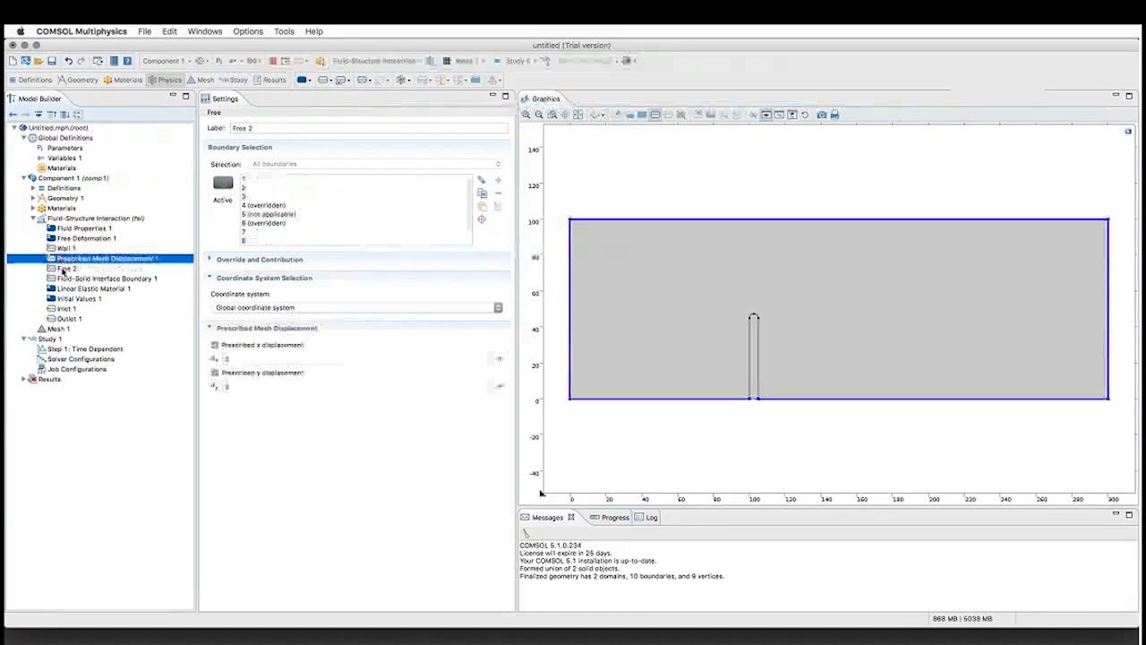
{"action": "key", "text": "Down"}
{"action": "key", "text": "Up"}
{"action": "key", "text": "Down"}
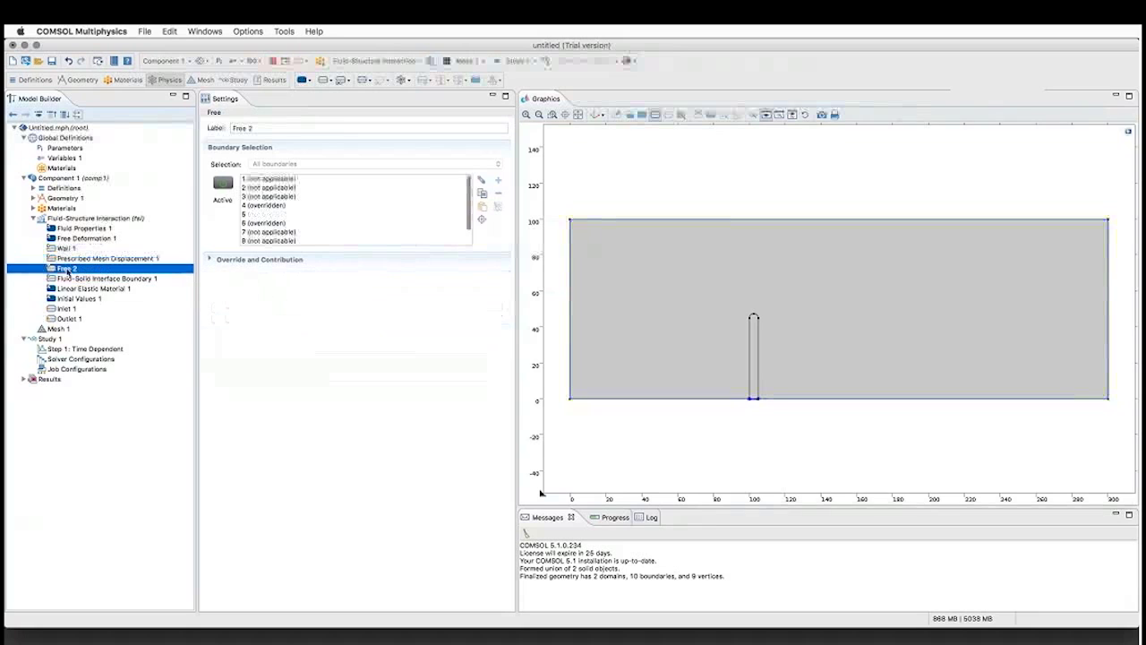
Step: Add a Solid Mechanics fixed constraint to the Fluid-Structure Interaction physics and assign the obstacle's base, boundary 5, to it
{"action": "left_click", "coordinate": [77, 219]}
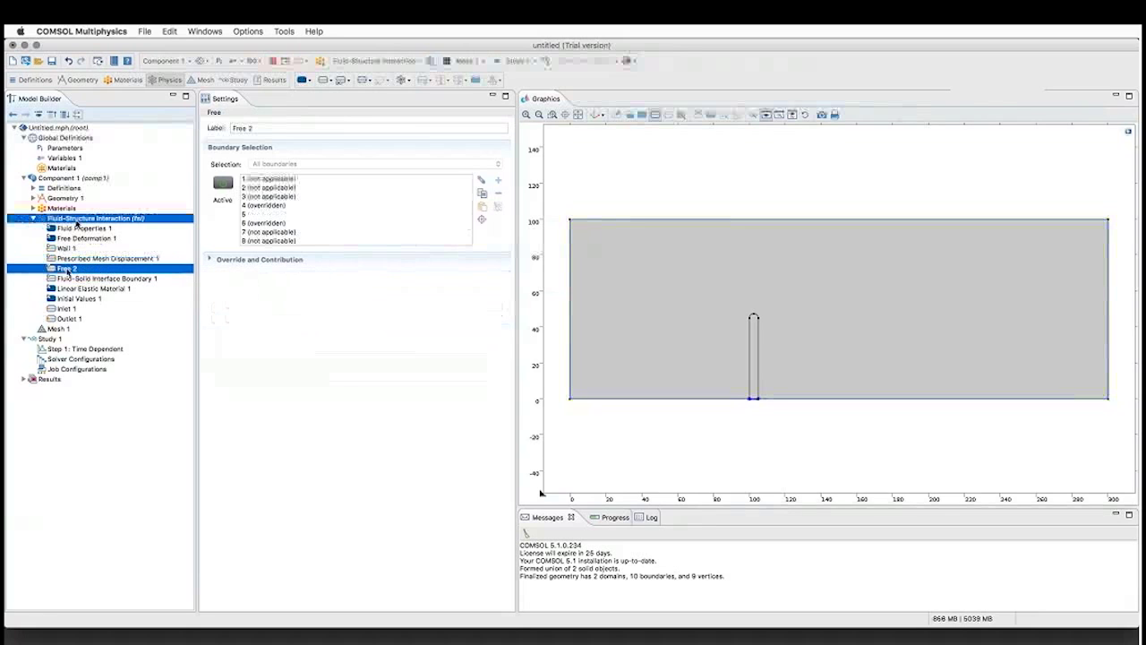
{"action": "right_click", "coordinate": [77, 220]}
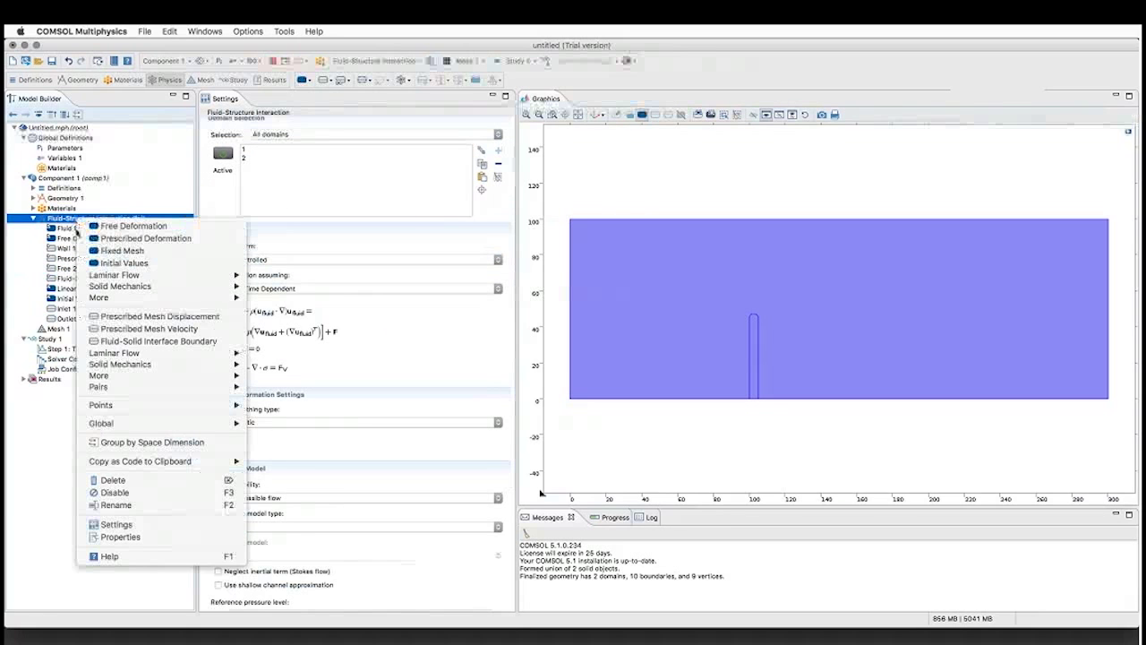
{"action": "mouse_move", "coordinate": [114, 365]}
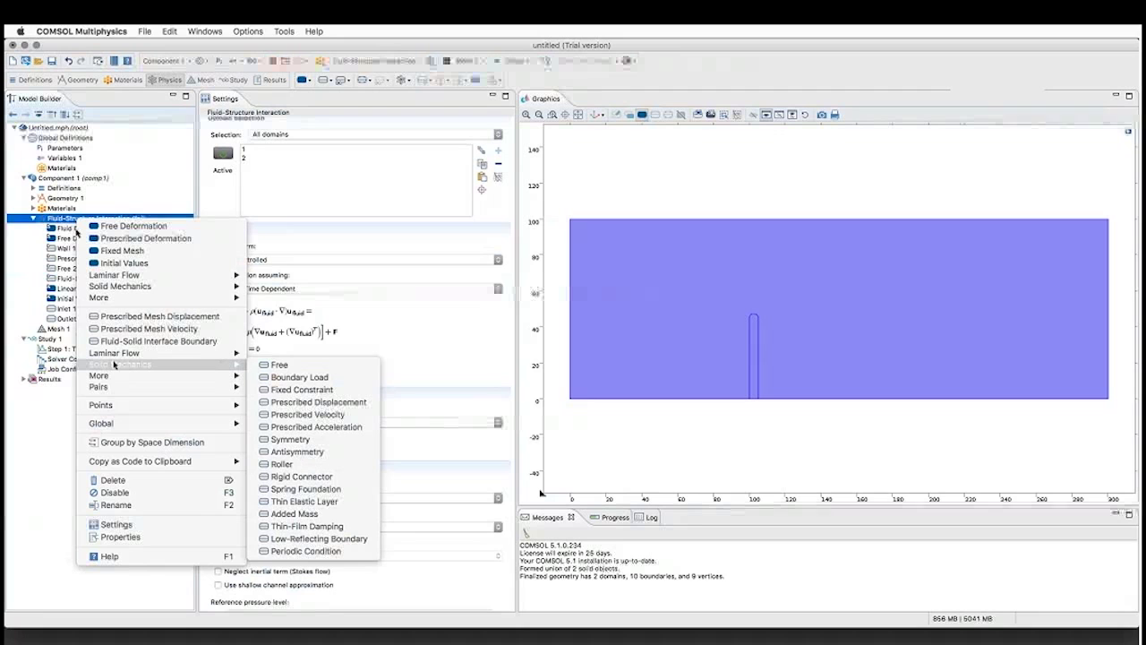
{"action": "left_click", "coordinate": [323, 390]}
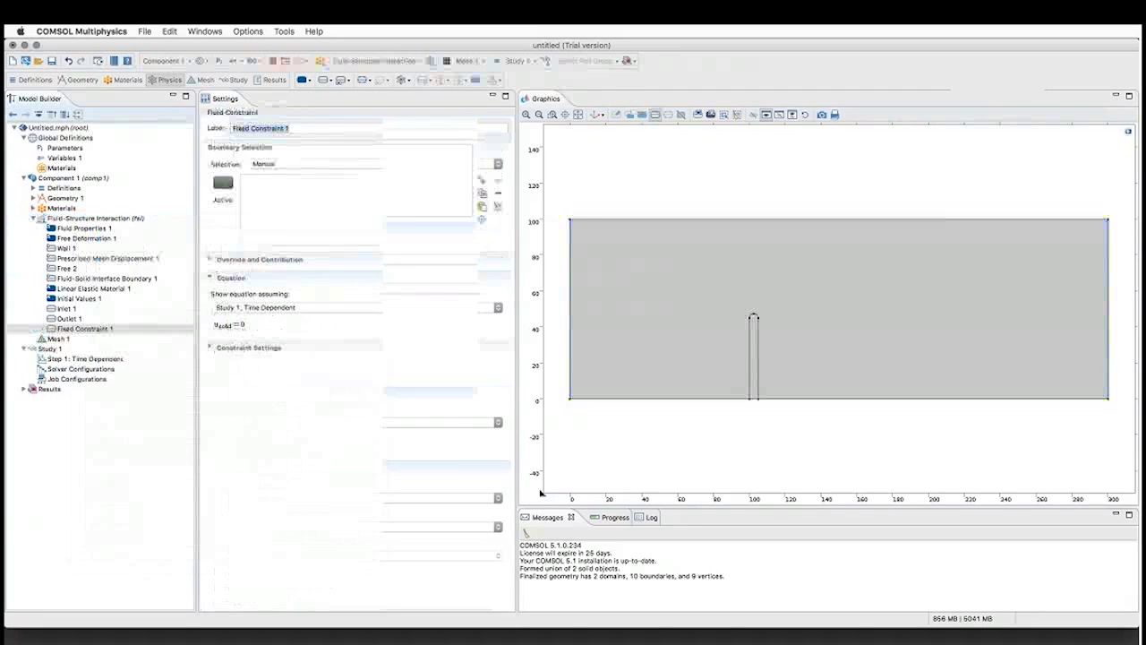
{"action": "left_click", "coordinate": [754, 399]}
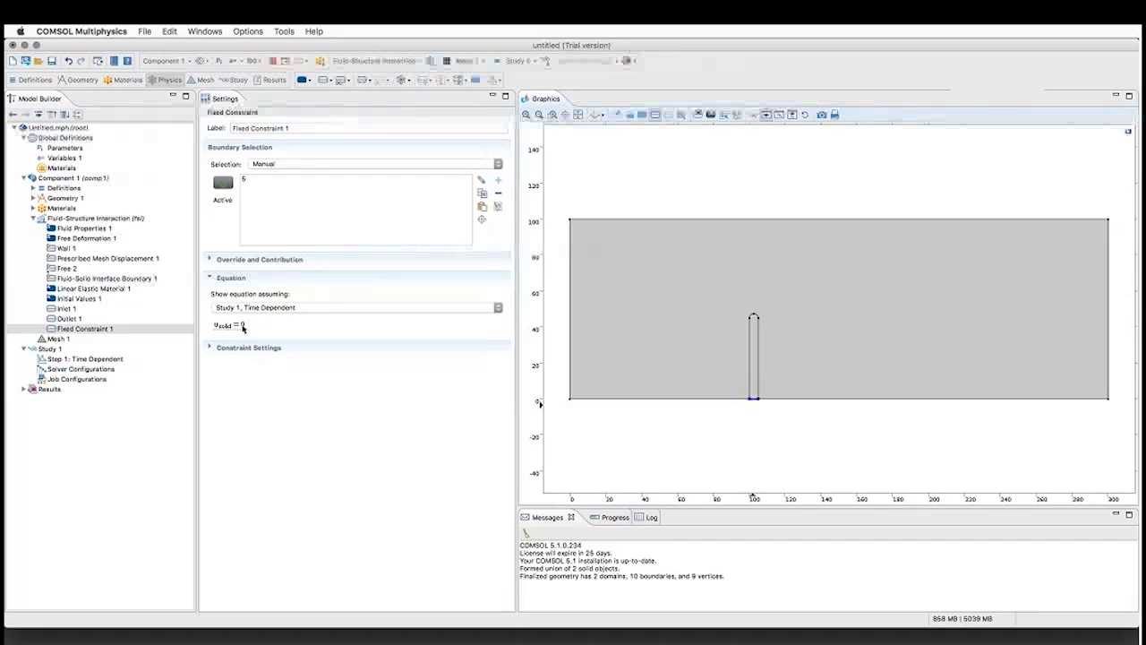
{"action": "left_click", "coordinate": [82, 330]}
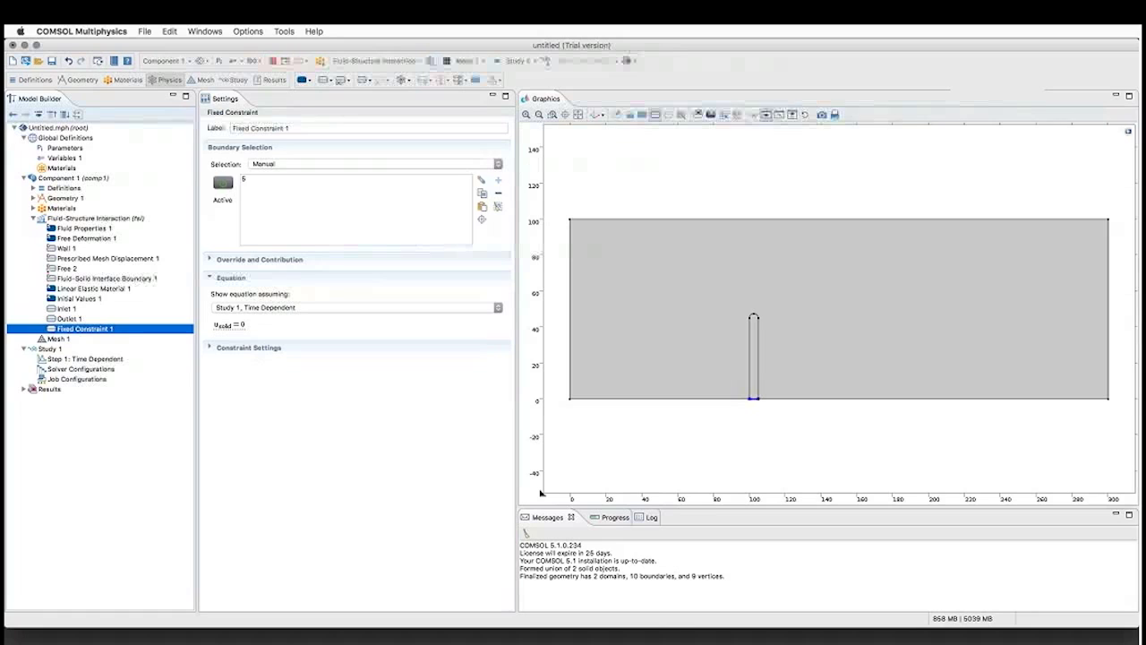
Step: Review the prescribed x and y displacement settings of Prescribed Mesh Displacement 1 and the boundary selection of Free 2
{"action": "left_click", "coordinate": [63, 259]}
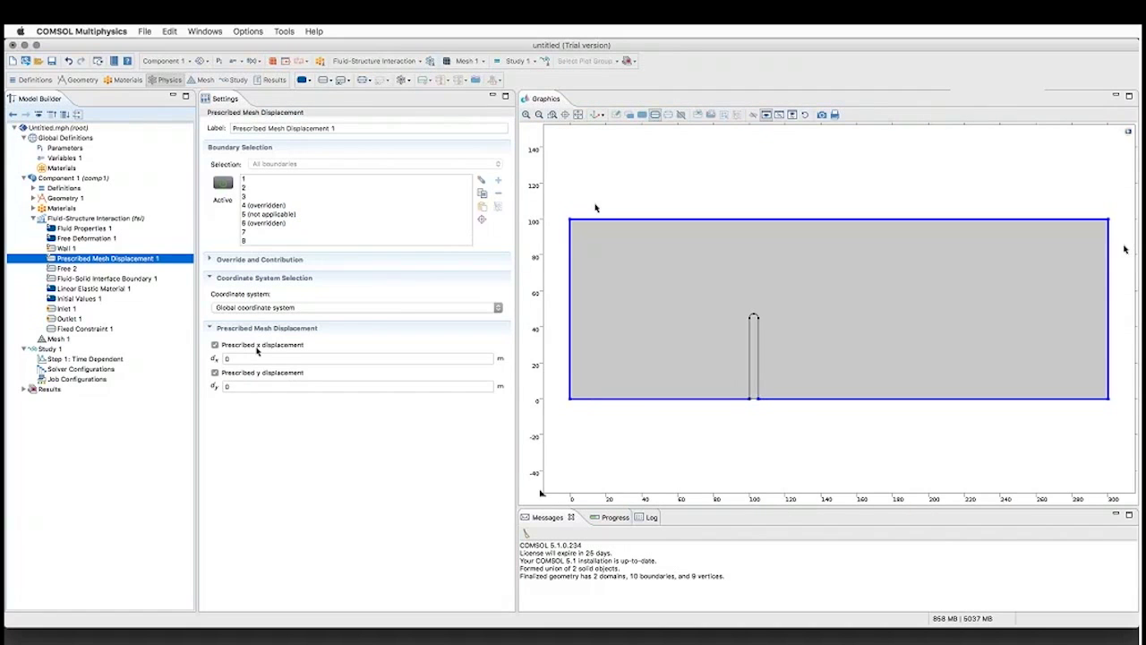
{"action": "left_click", "coordinate": [231, 360]}
{"action": "left_click", "coordinate": [243, 383]}
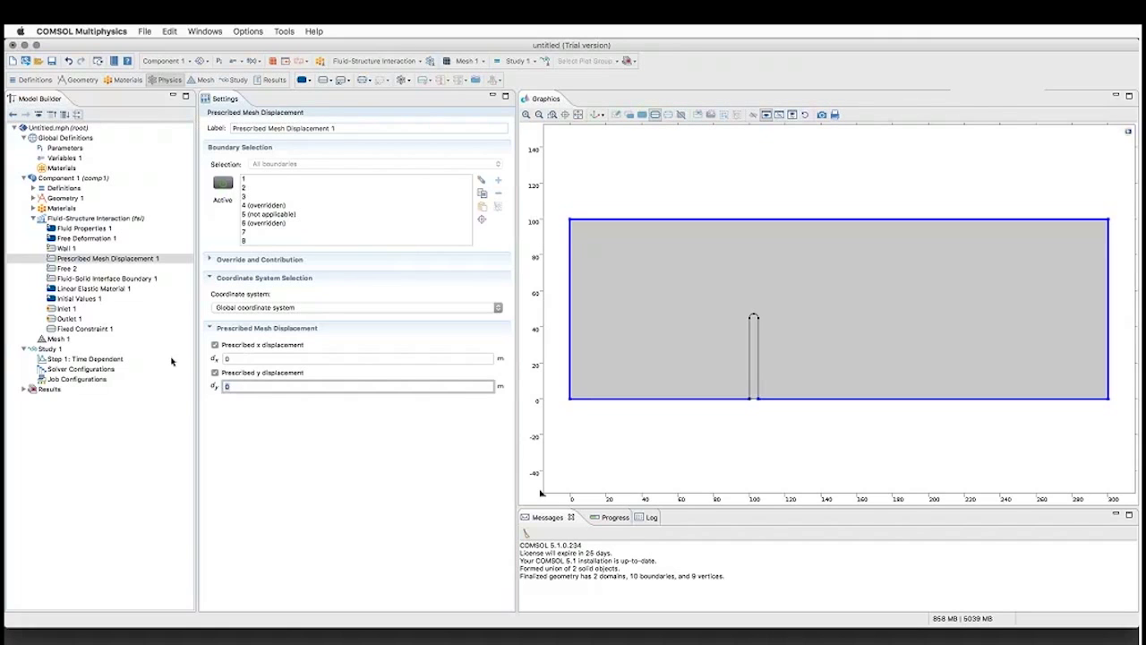
{"action": "left_click", "coordinate": [64, 270]}
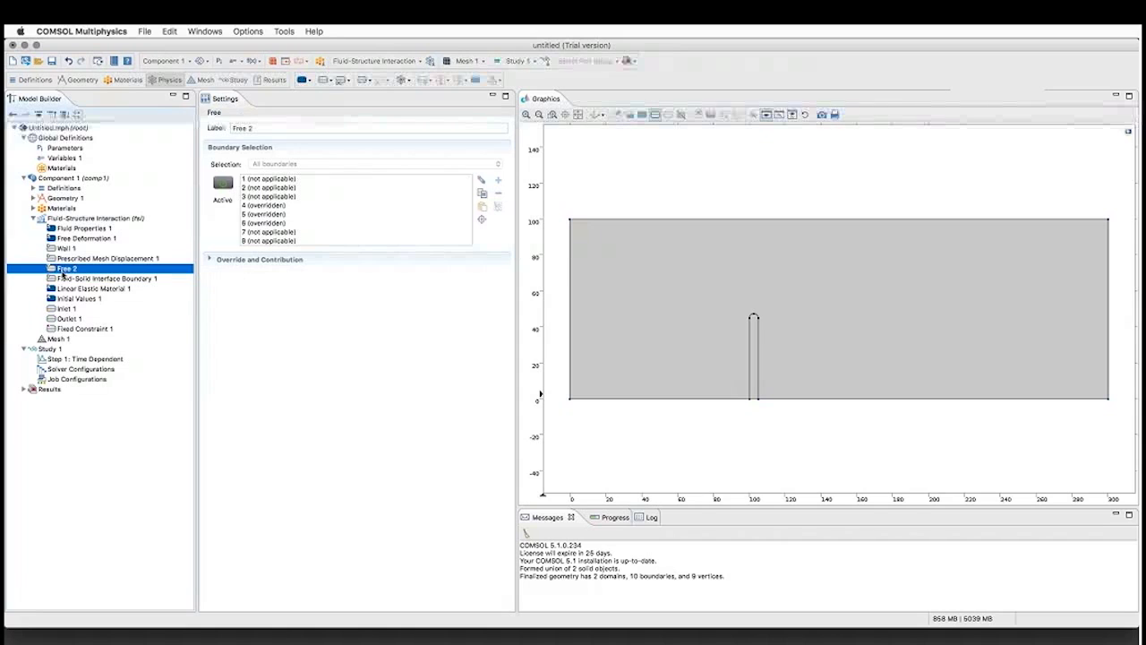
Step: Add a Free Triangular operation for the remaining geometry to Mesh 1 and build the mesh
{"action": "left_click", "coordinate": [58, 339]}
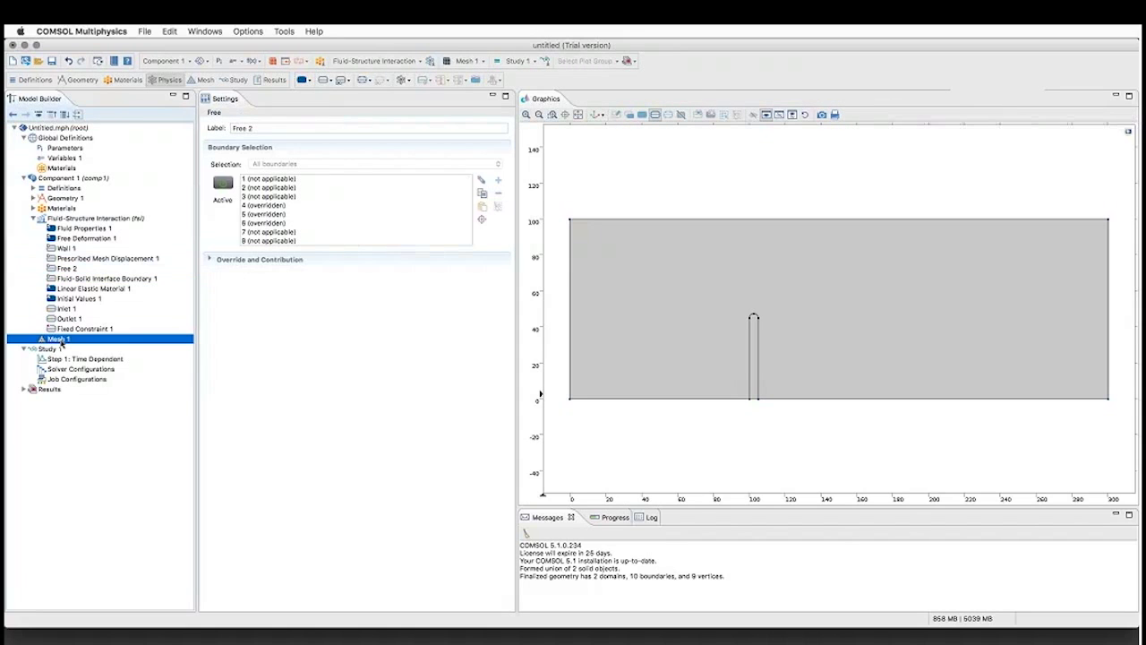
{"action": "left_click", "coordinate": [33, 219]}
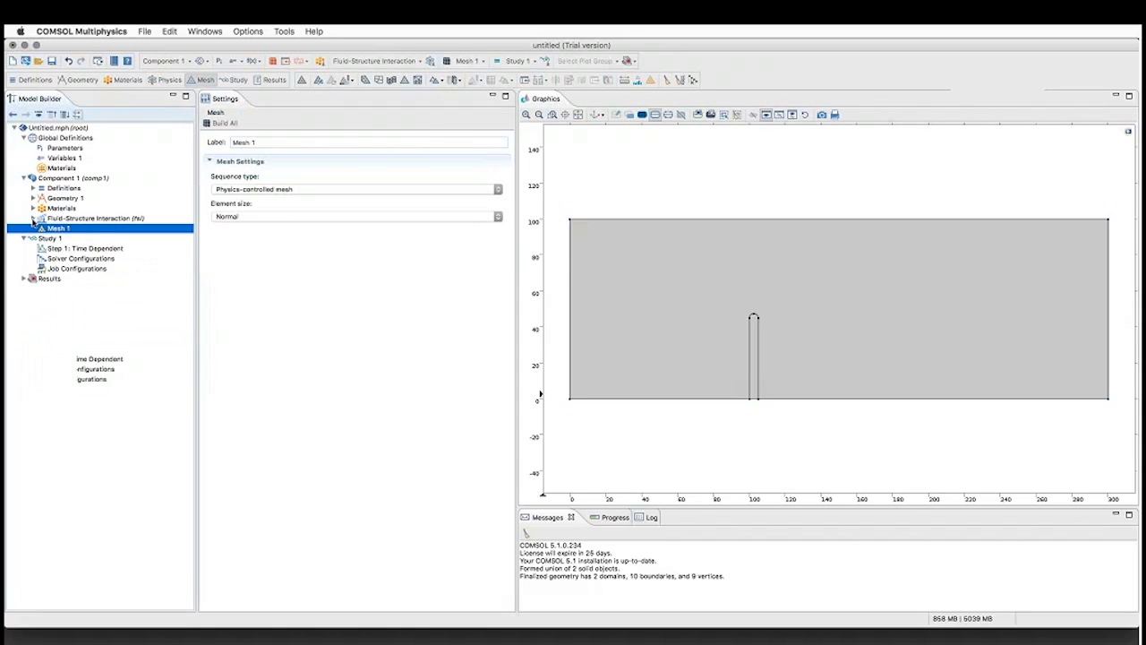
{"action": "right_click", "coordinate": [52, 231]}
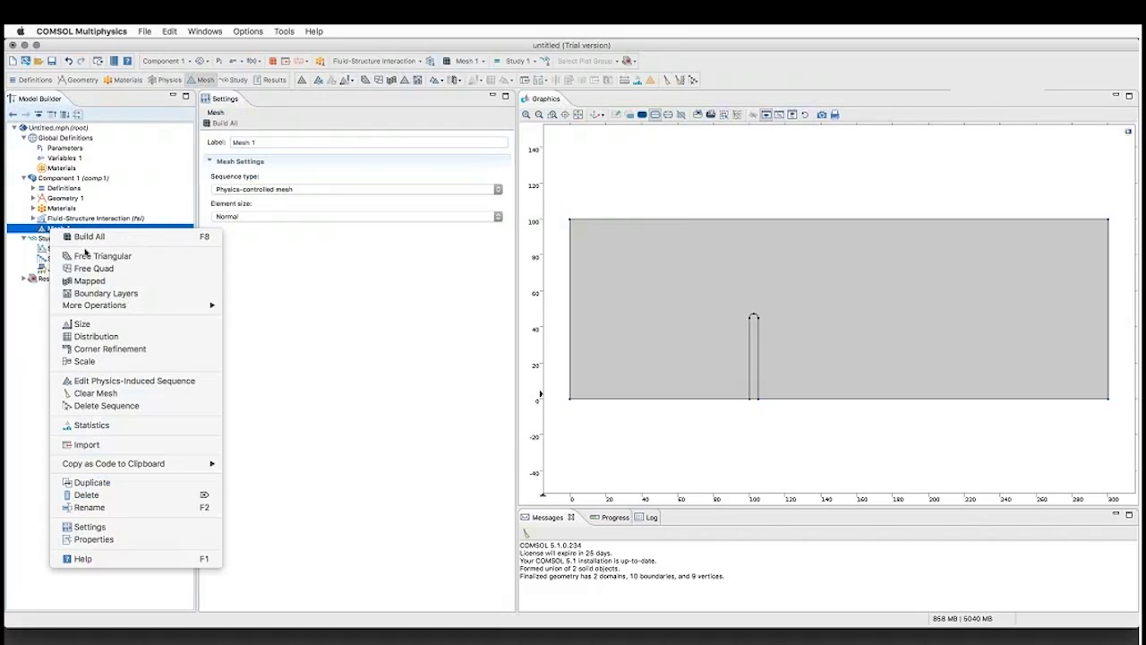
{"action": "left_click", "coordinate": [86, 256]}
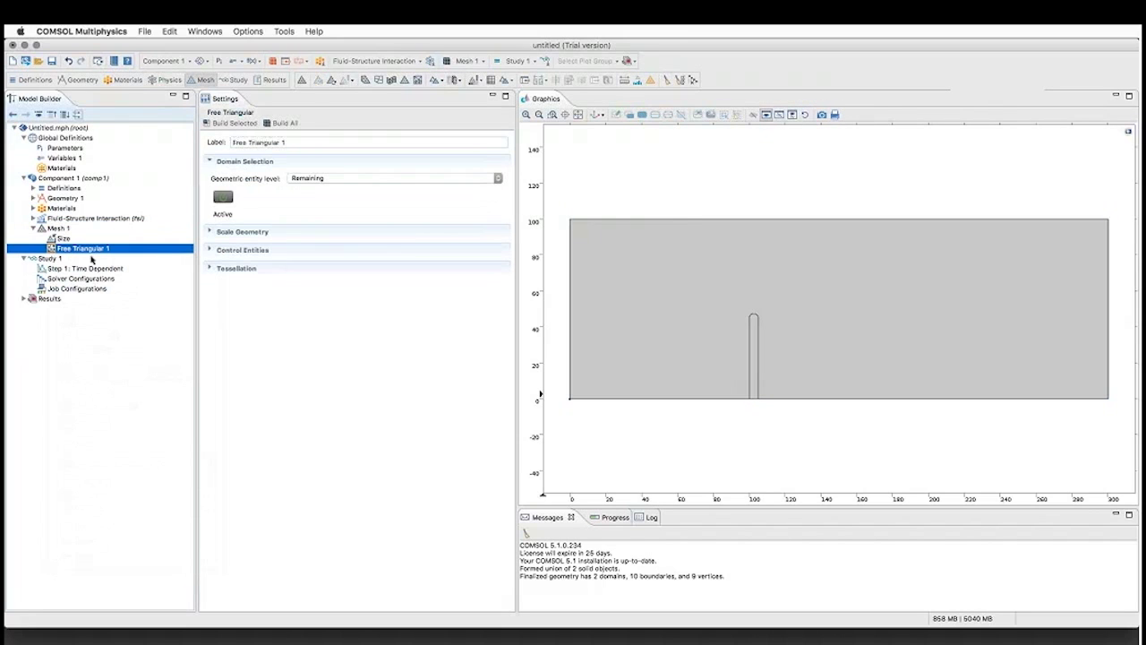
{"action": "left_click", "coordinate": [63, 239]}
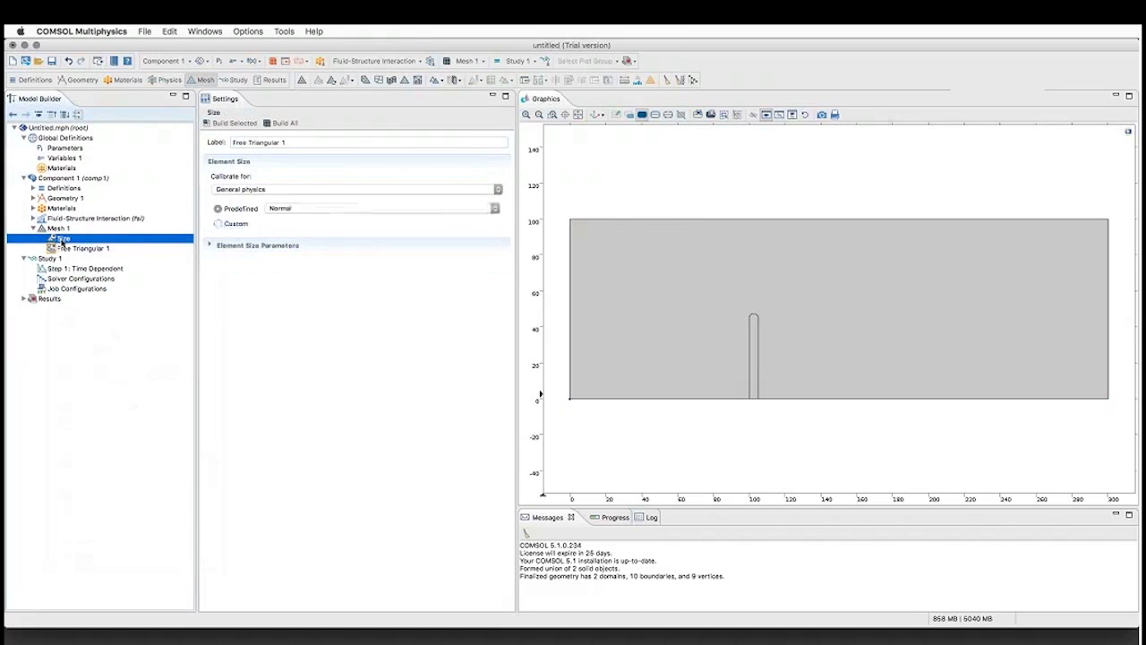
{"action": "left_click", "coordinate": [68, 248]}
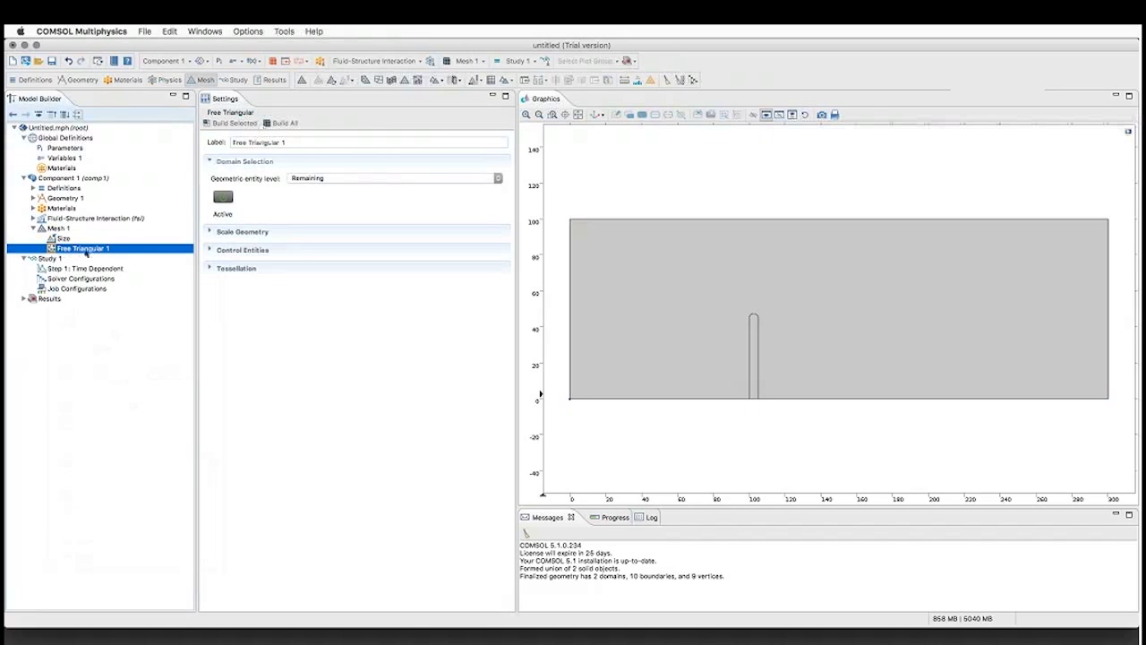
{"action": "left_click", "coordinate": [263, 126]}
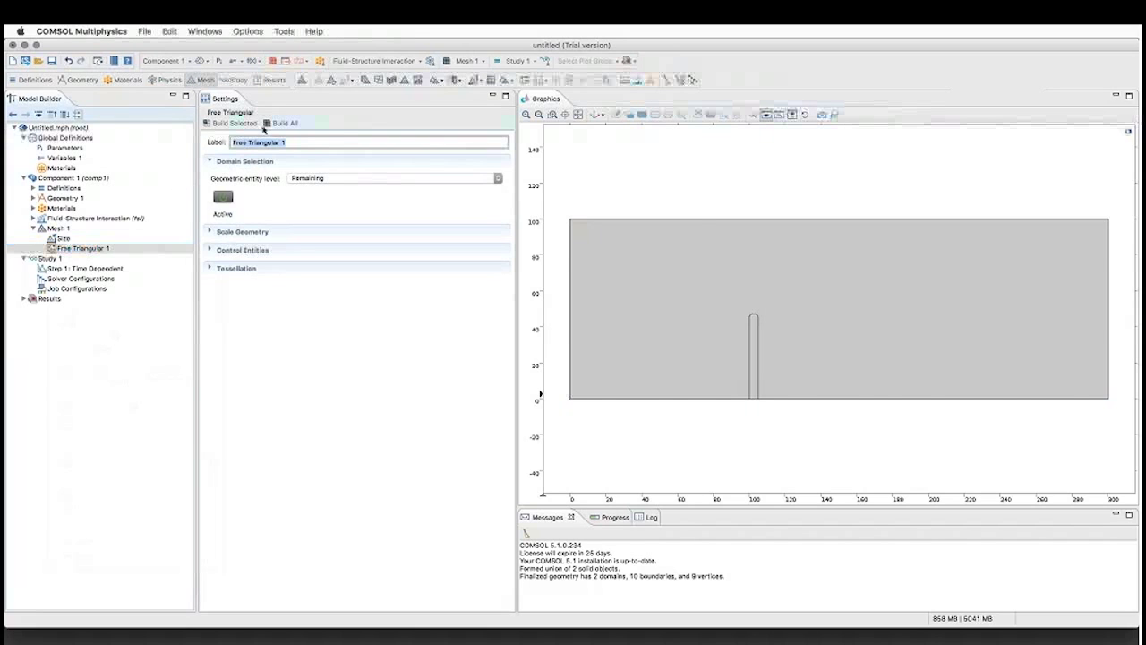
{"action": "left_click", "coordinate": [264, 127]}
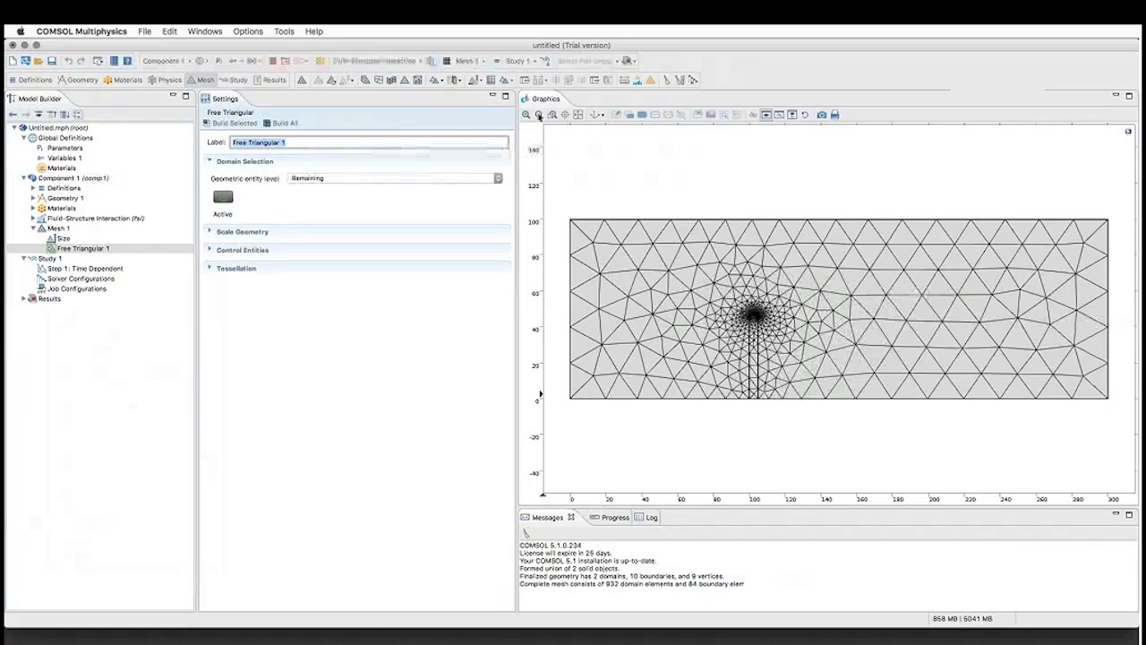
Step: Examine the triangular mesh up close around the obstacle's rounded tip and base
{"action": "left_click", "coordinate": [527, 114]}
{"action": "left_click_drag", "start_coordinate": [786, 445], "coordinate": [834, 423]}
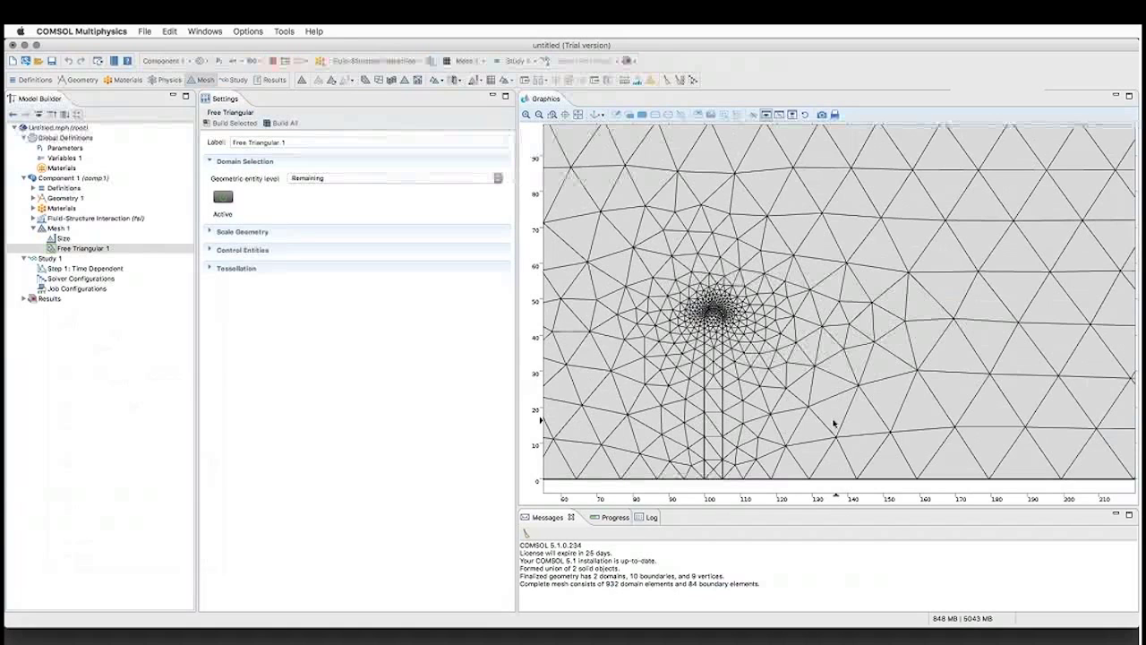
{"action": "right_click_drag", "start_coordinate": [806, 368], "coordinate": [927, 281]}
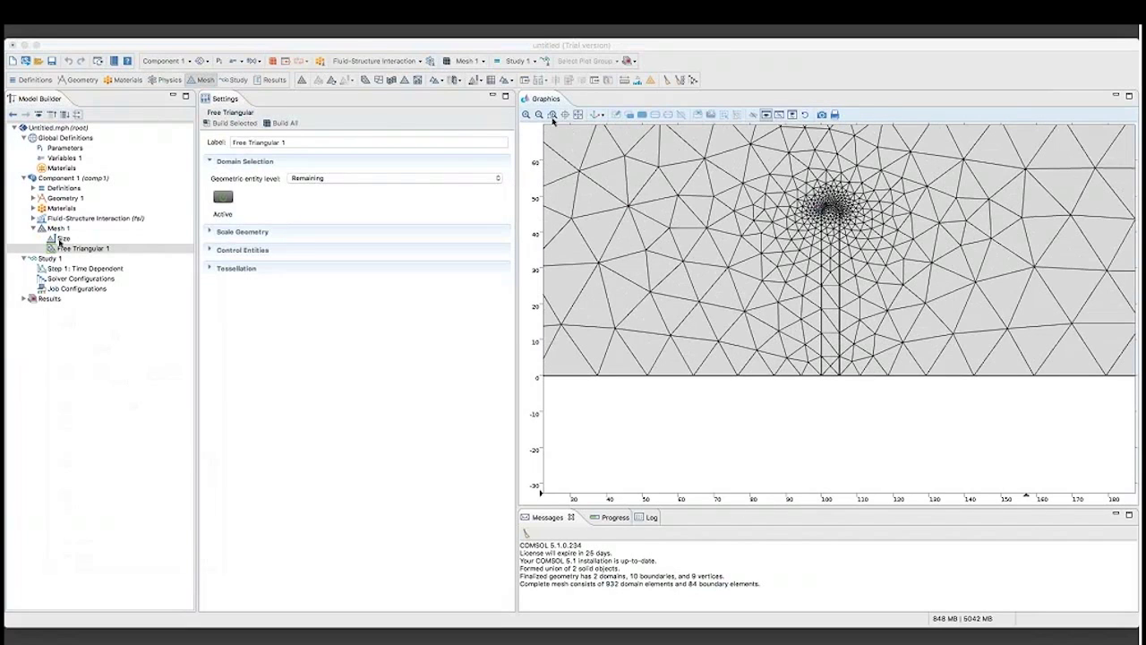
{"action": "key", "text": "F8"}
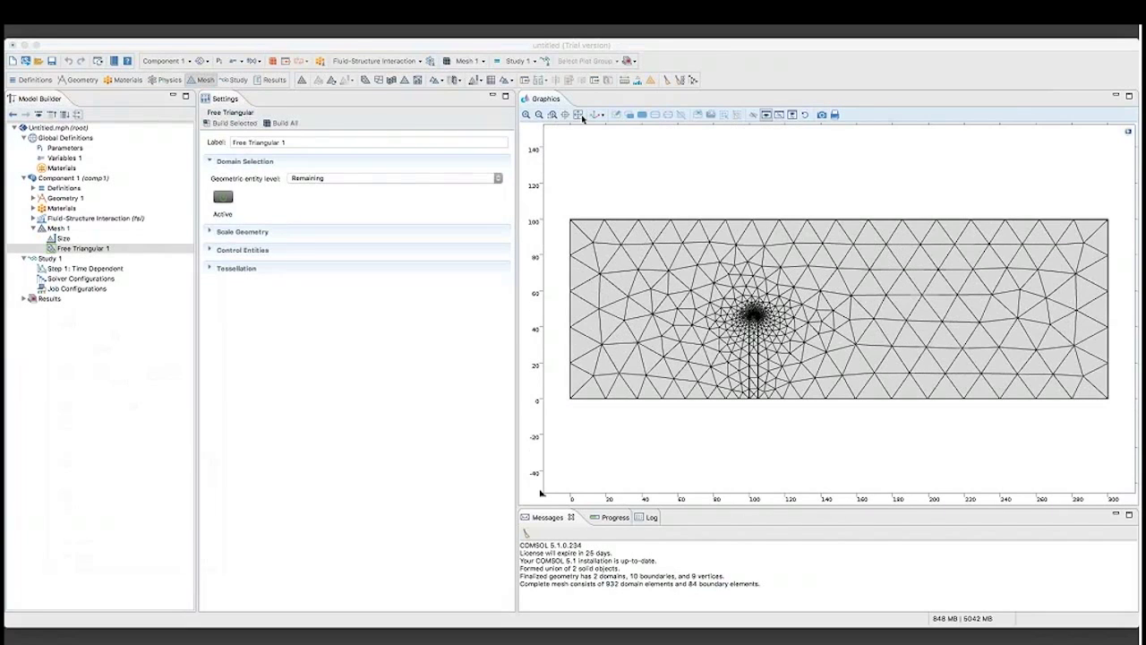
Step: Calibrate the mesh element size for Fluid dynamics with the predefined size Fine, and rebuild the whole mesh
{"action": "left_click", "coordinate": [64, 238]}
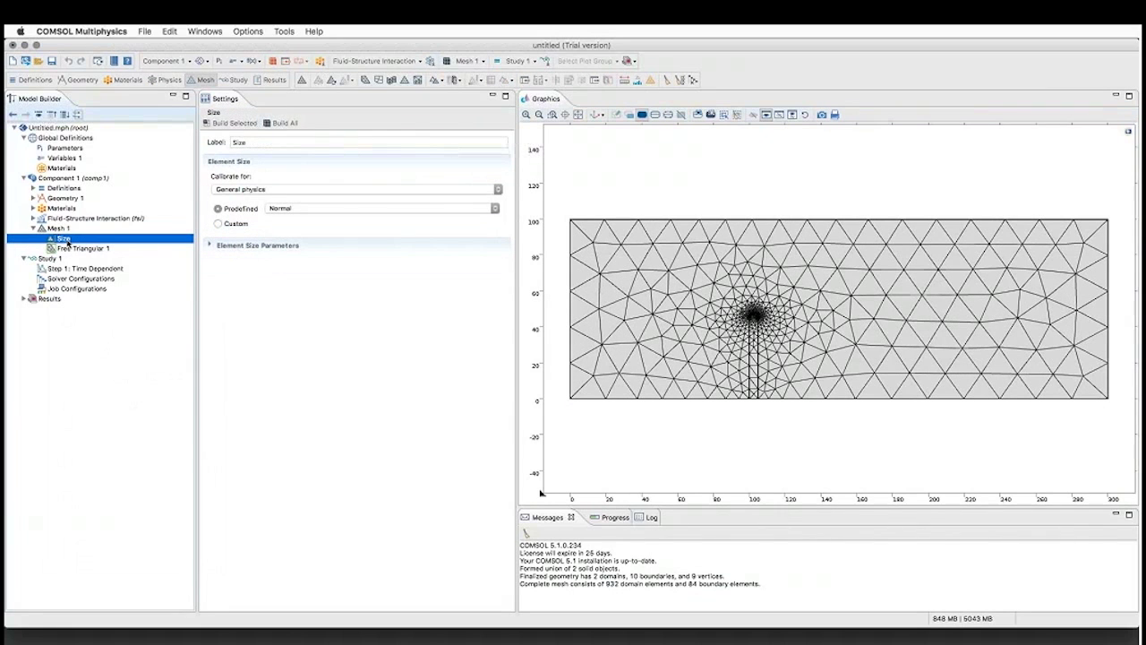
{"action": "left_click", "coordinate": [288, 192]}
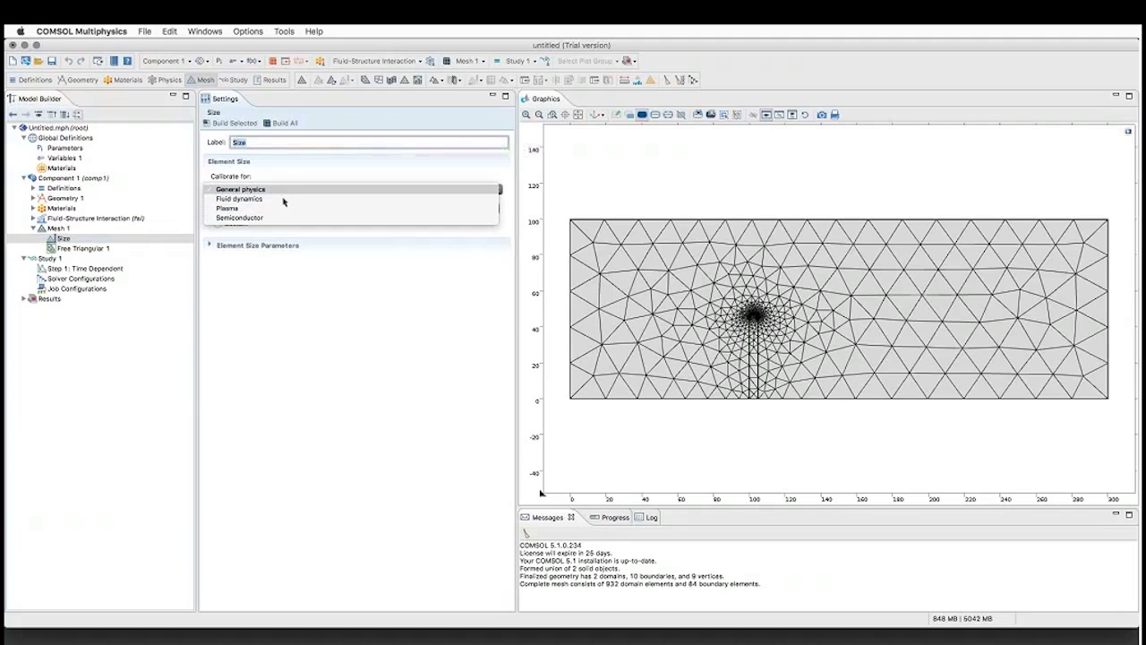
{"action": "left_click", "coordinate": [282, 200]}
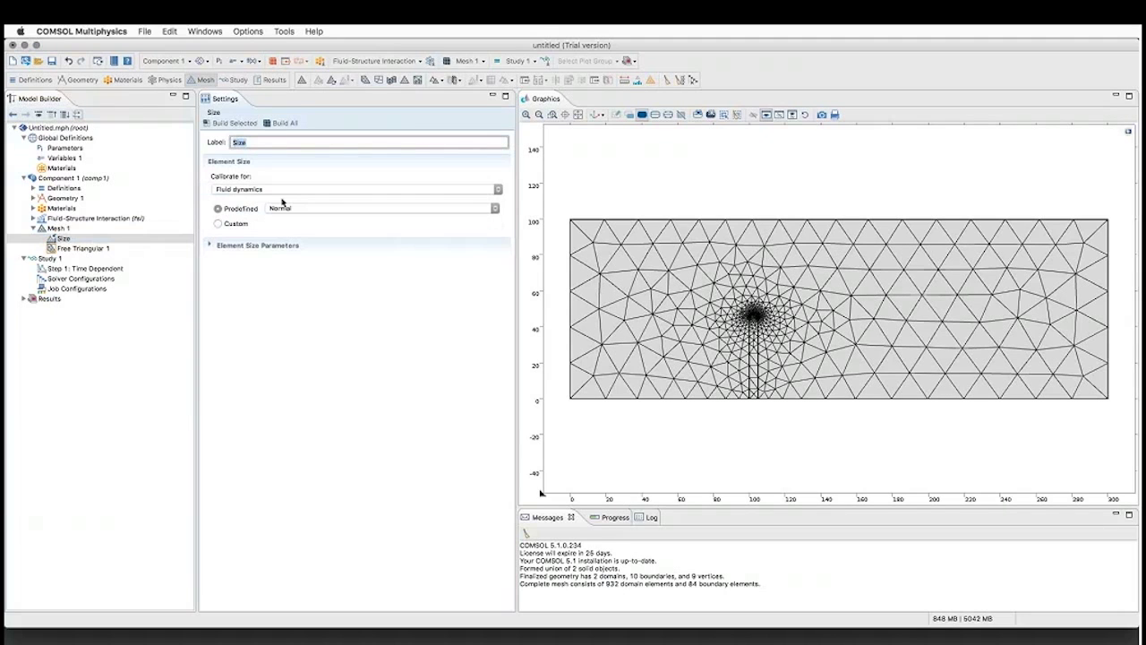
{"action": "left_click", "coordinate": [283, 207]}
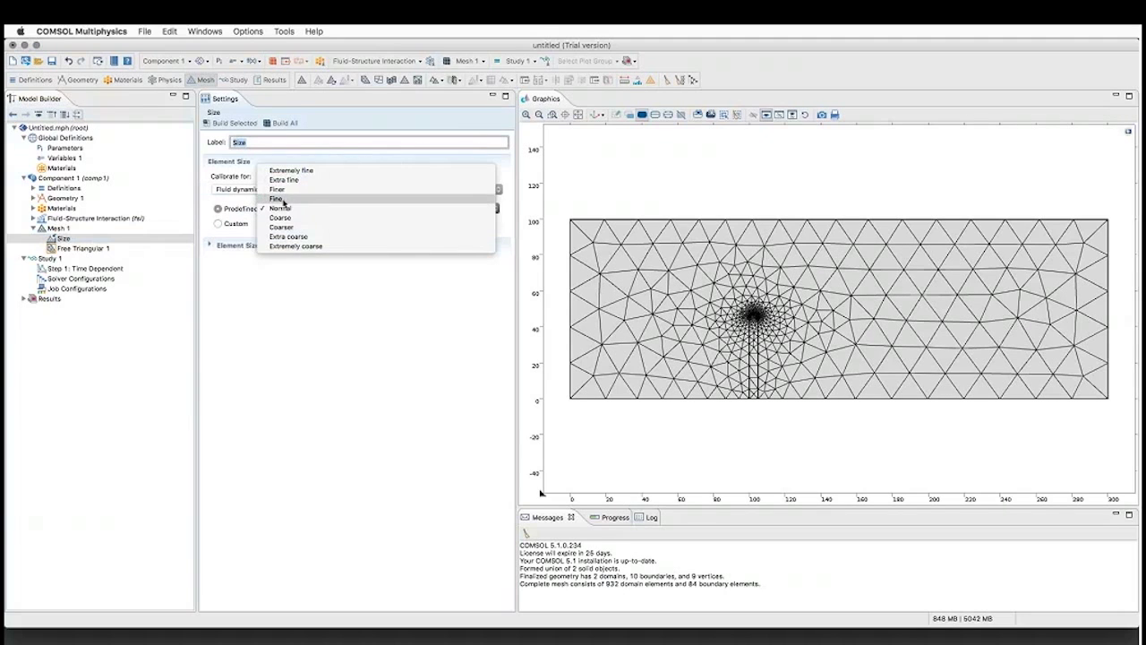
{"action": "left_click", "coordinate": [283, 199]}
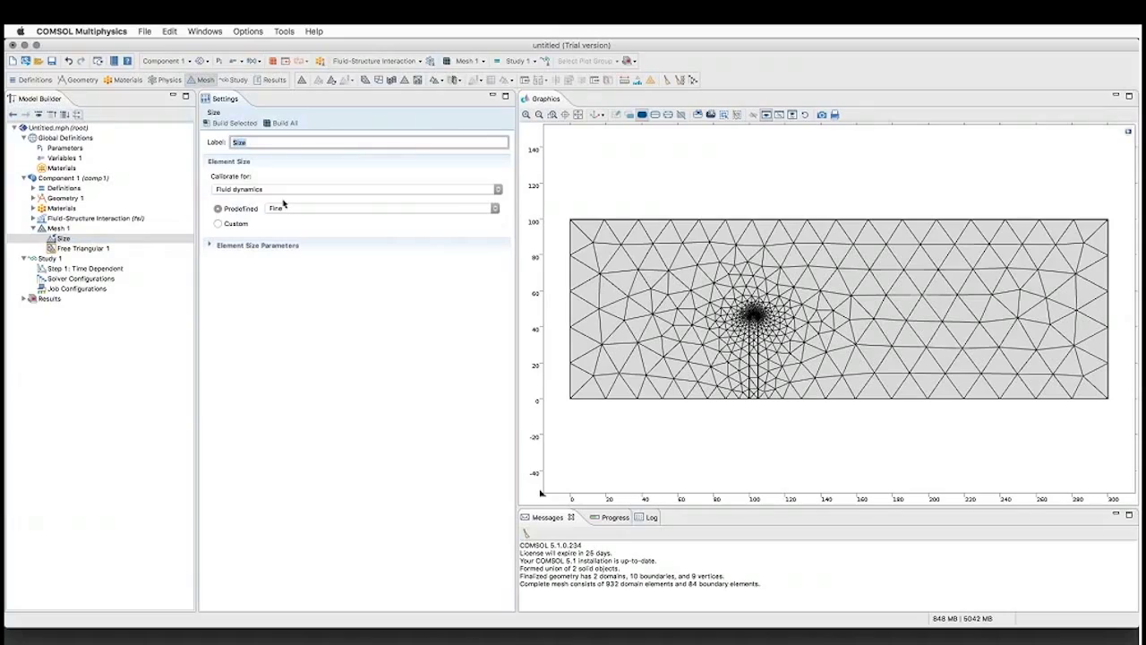
{"action": "left_click", "coordinate": [279, 126]}
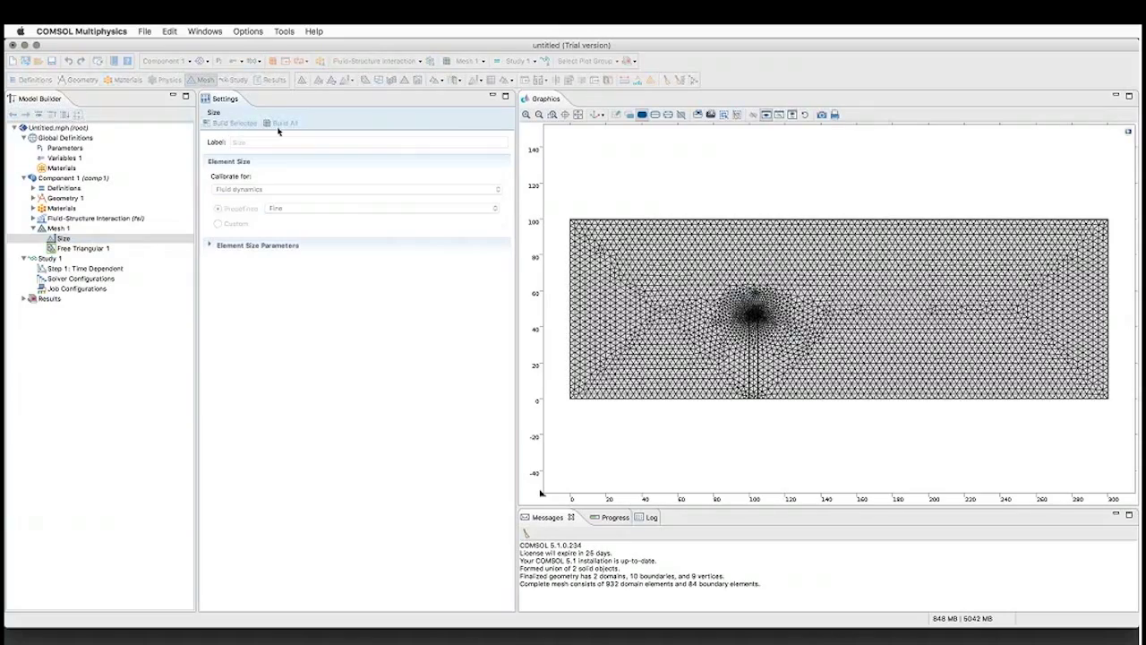
{"action": "scroll", "coordinate": [742, 358], "scroll_direction": "up", "scroll_amount": 2}
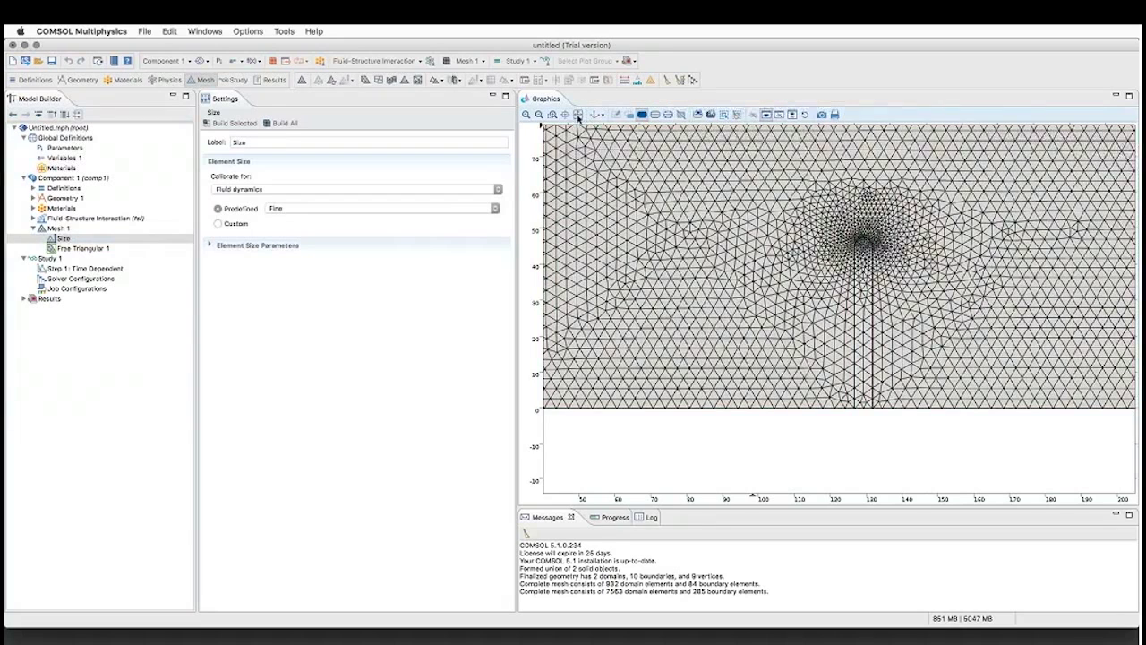
{"action": "left_click", "coordinate": [578, 114]}
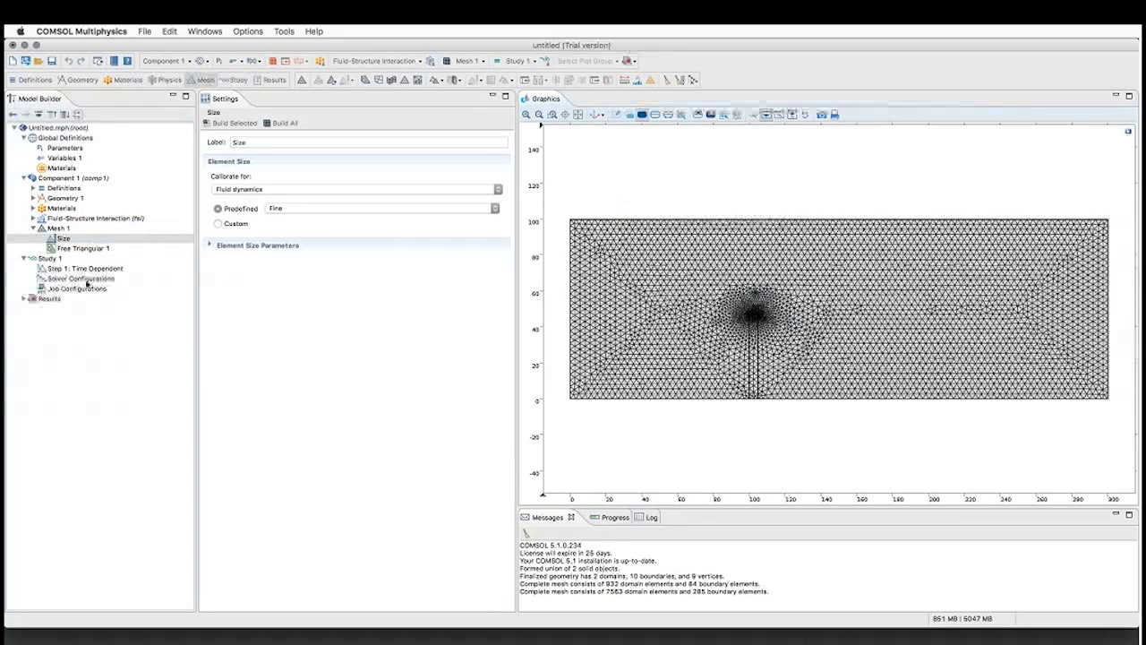
Step: Set the output times of Study 1's Time Dependent step to a range from 0 to 0.75 s in steps of 0.005 s
{"action": "left_click", "coordinate": [33, 228]}
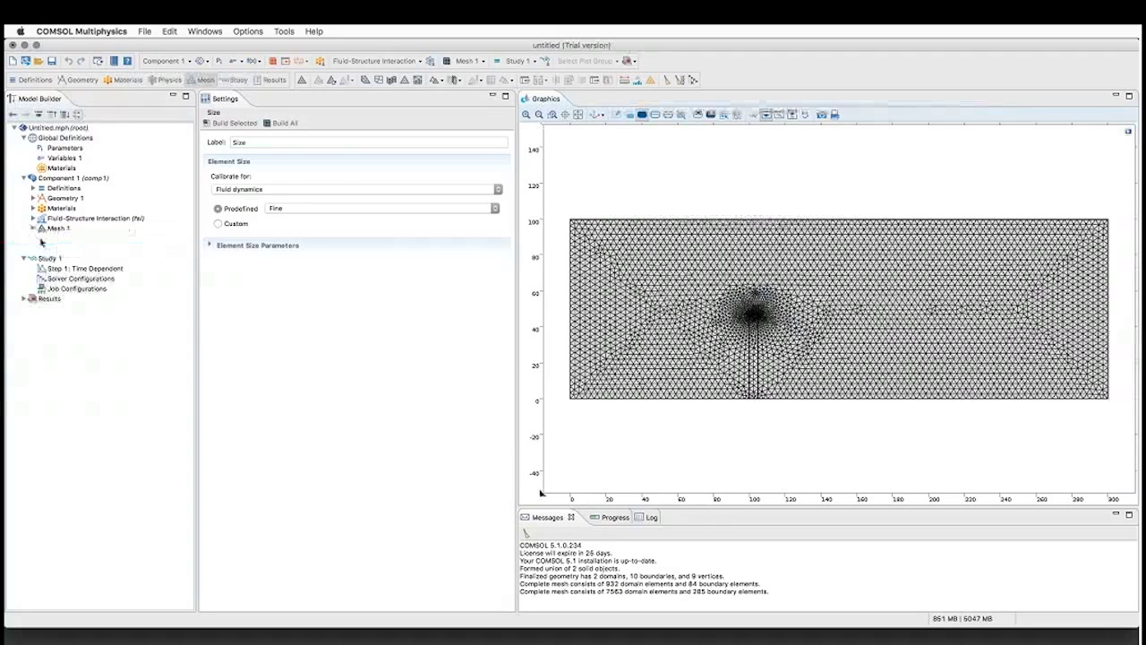
{"action": "left_click", "coordinate": [42, 238]}
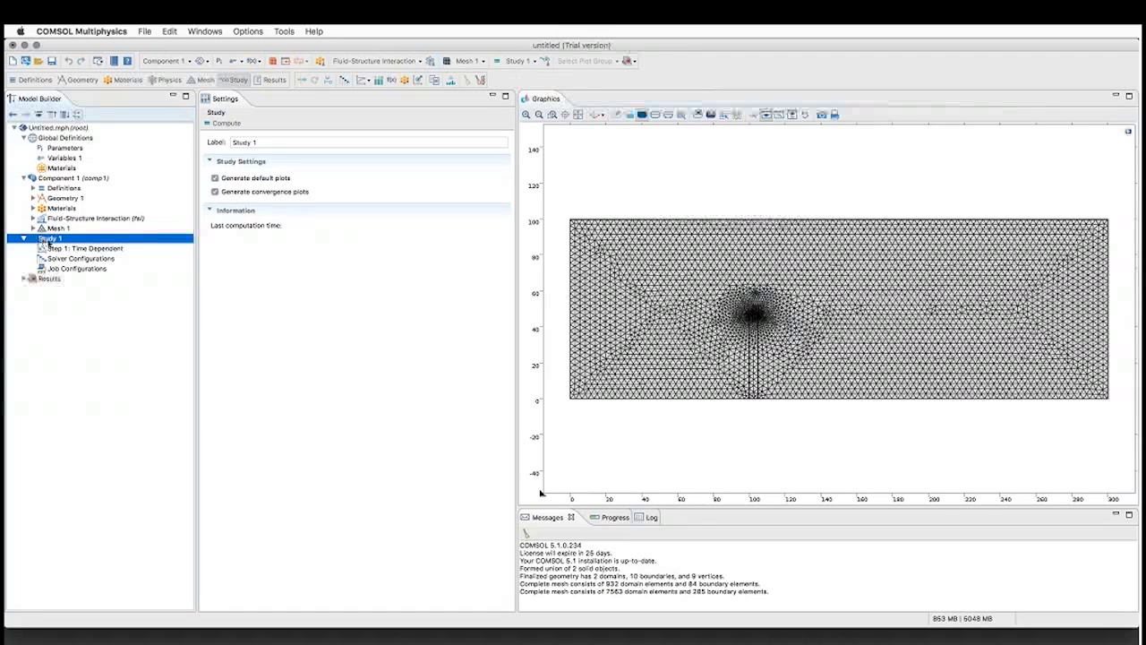
{"action": "left_click", "coordinate": [59, 249]}
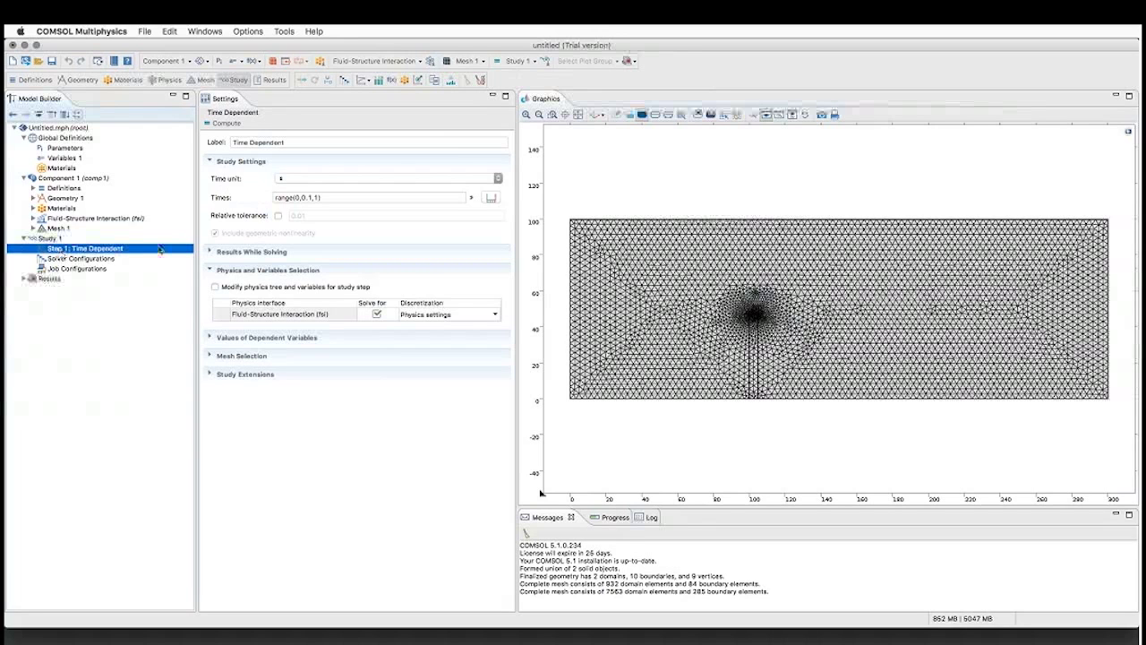
{"action": "key", "text": "F8"}
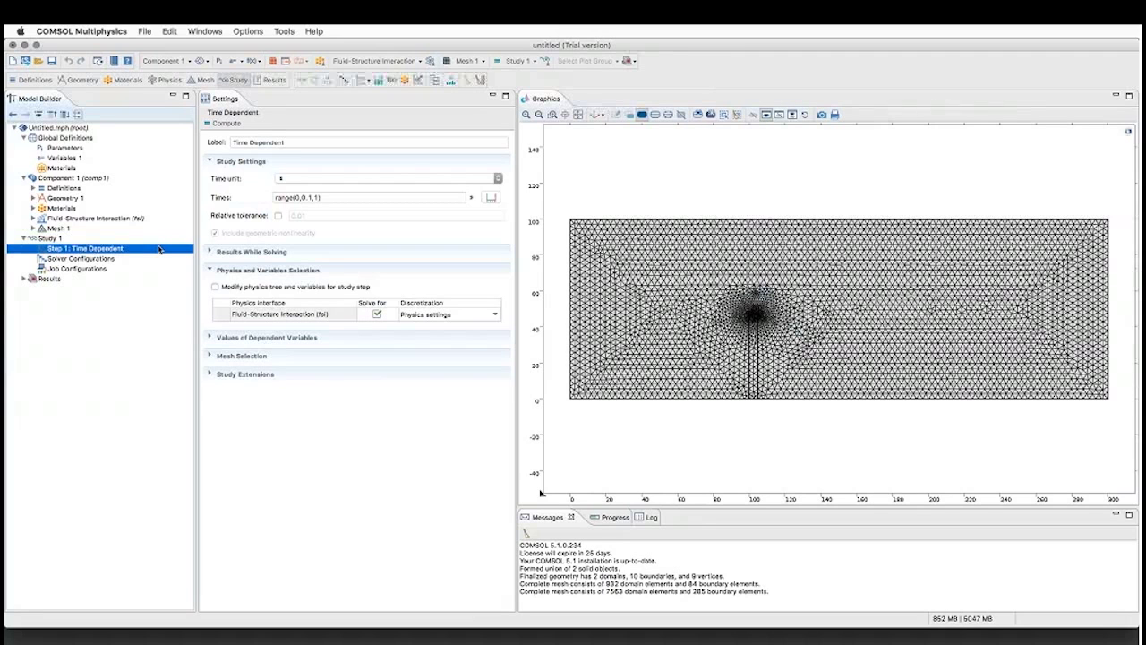
{"action": "left_click", "coordinate": [453, 197]}
{"action": "left_click", "coordinate": [494, 198]}
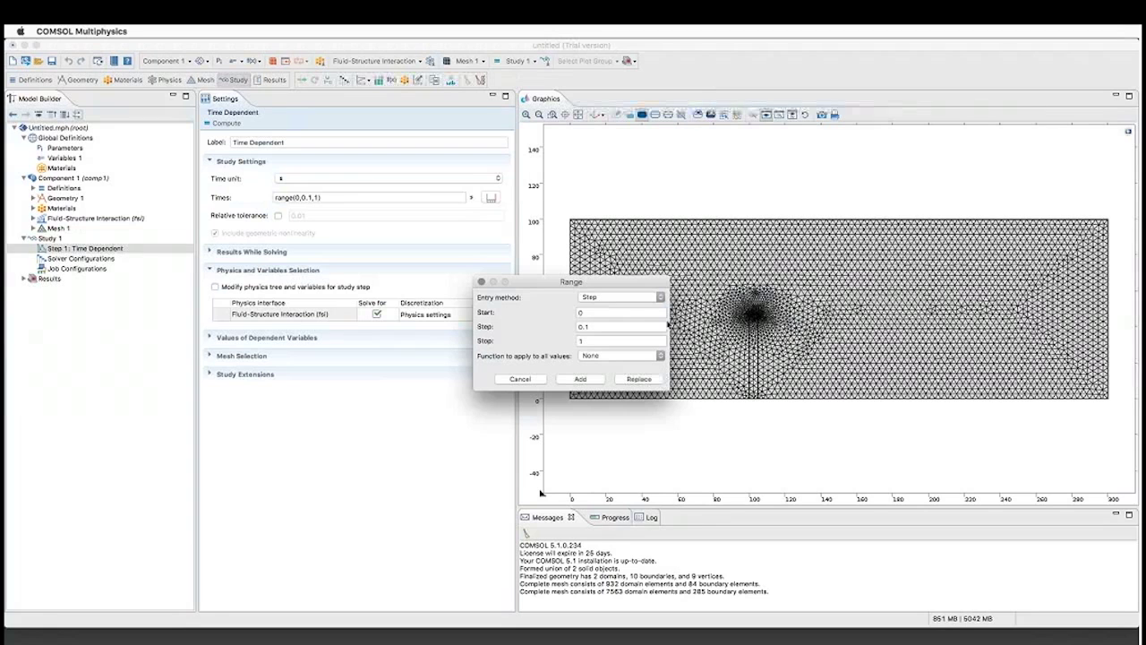
{"action": "double_click", "coordinate": [596, 342]}
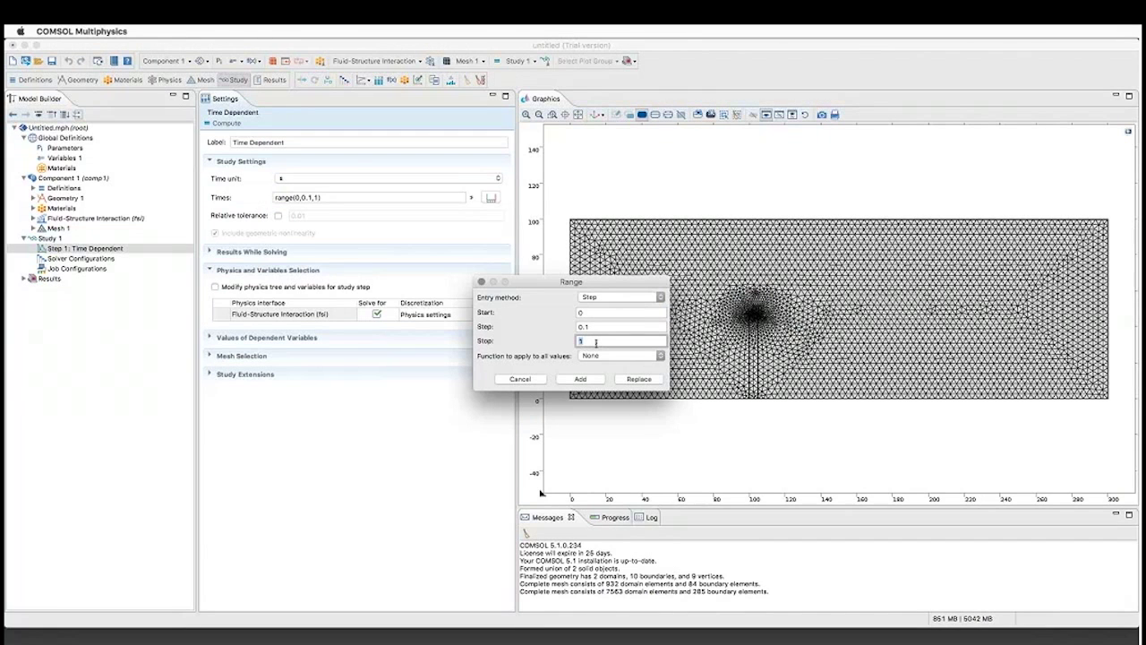
{"action": "type", "text": "0.75"}
{"action": "double_click", "coordinate": [600, 327]}
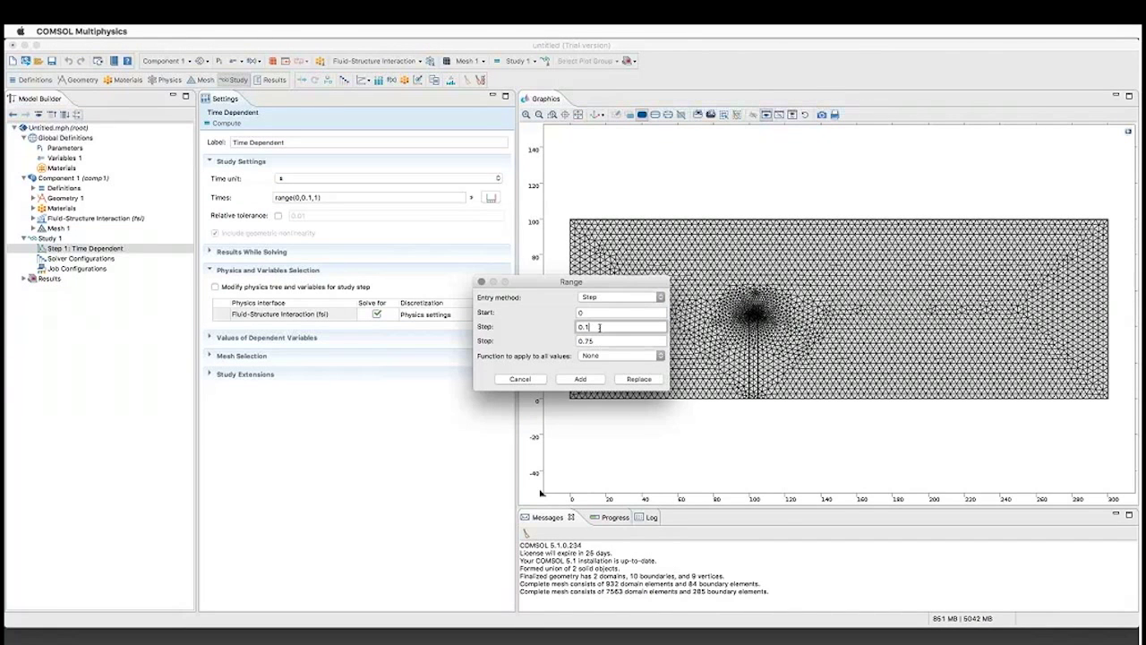
{"action": "type", "text": "0.005"}
{"action": "left_click", "coordinate": [632, 381]}
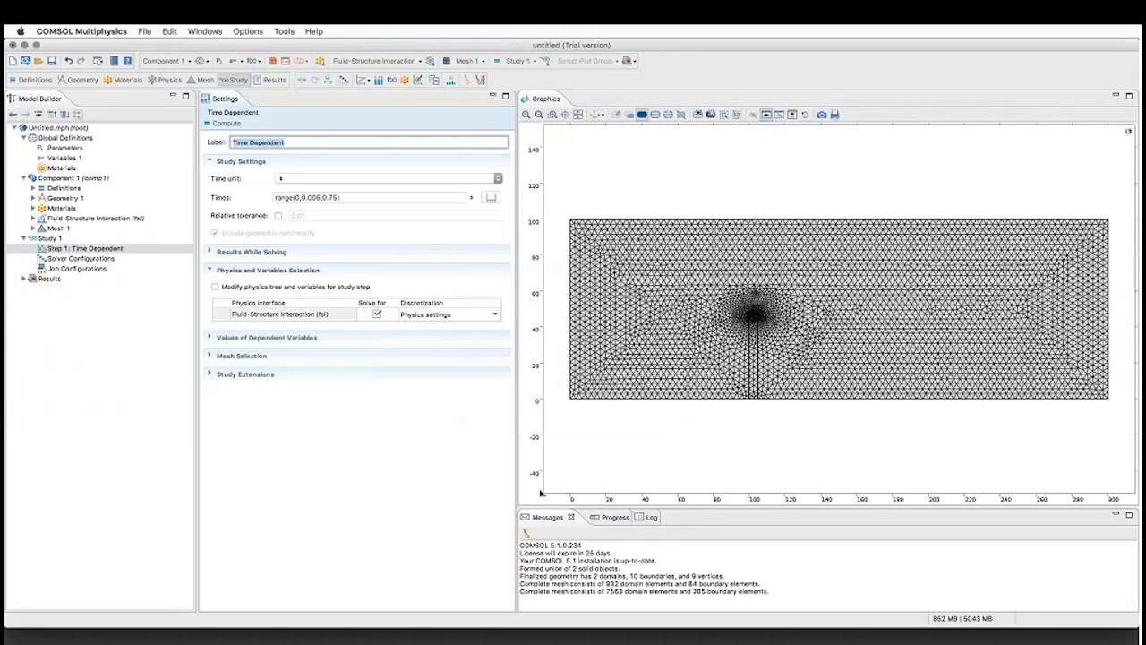
Step: Append a second range to the Time Dependent step's output times, from 1 to 4 s in steps of 0.25 s
{"action": "left_click", "coordinate": [493, 198]}
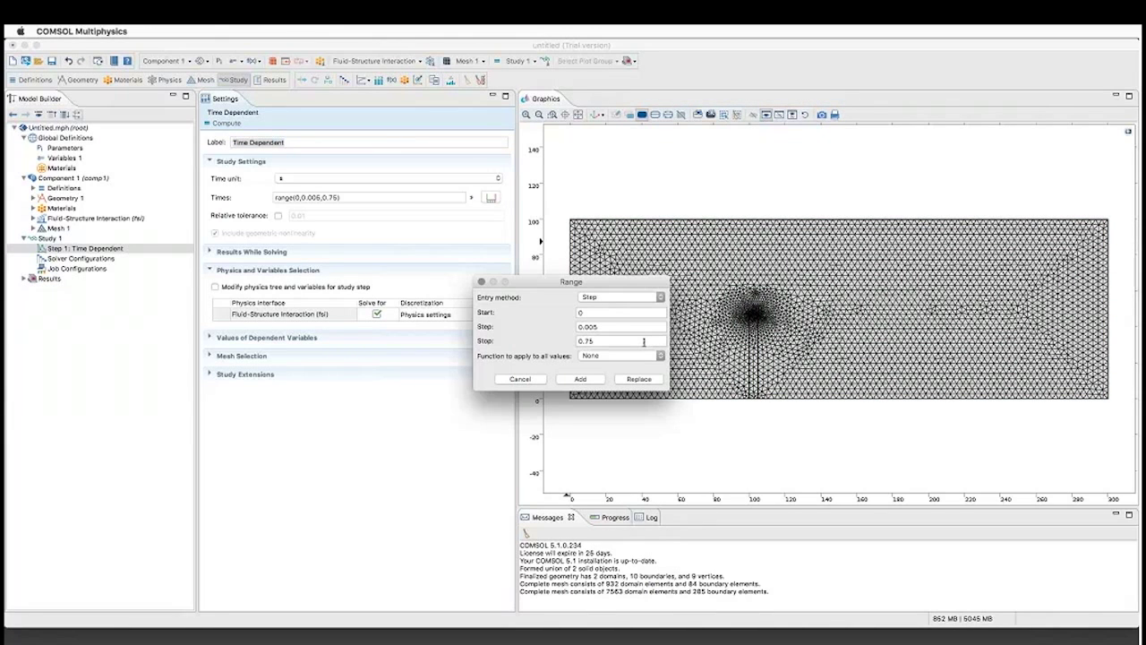
{"action": "left_click", "coordinate": [614, 313]}
{"action": "type", "text": "1"}
{"action": "left_click", "coordinate": [611, 341]}
{"action": "double_click", "coordinate": [611, 341]}
{"action": "type", "text": "4"}
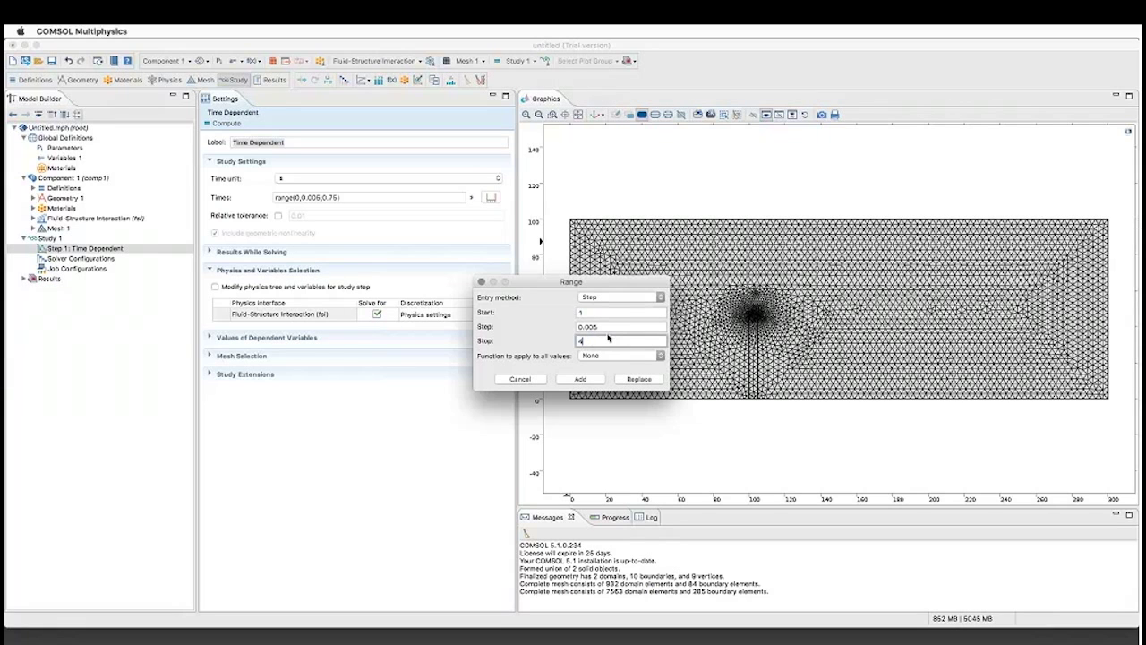
{"action": "double_click", "coordinate": [607, 327]}
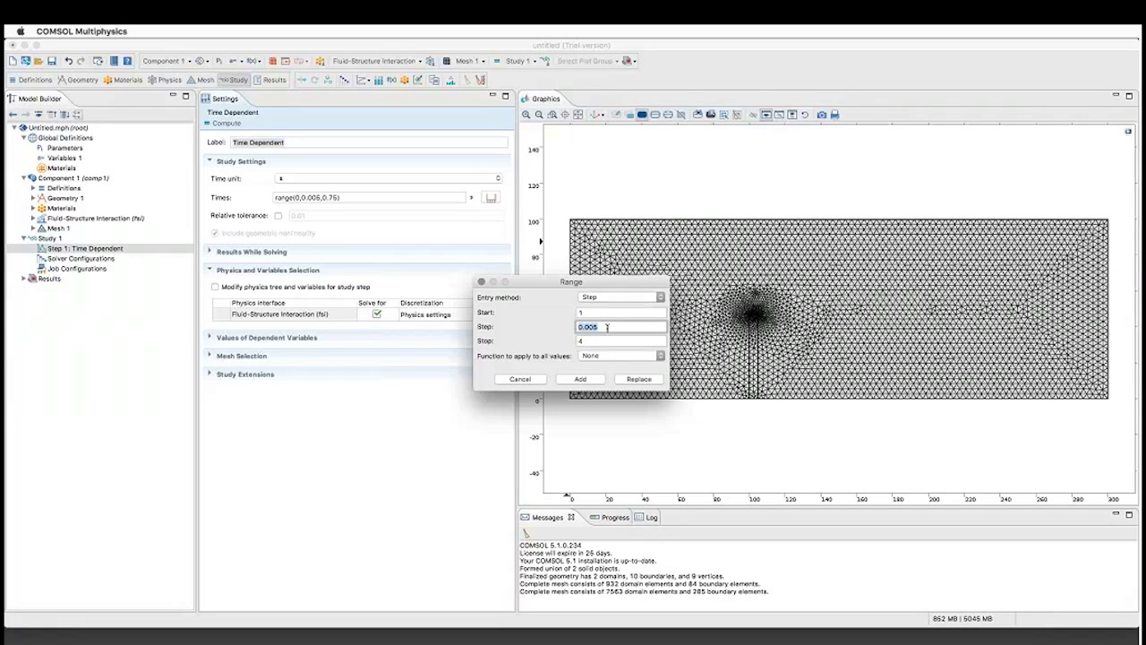
{"action": "type", "text": "0.25"}
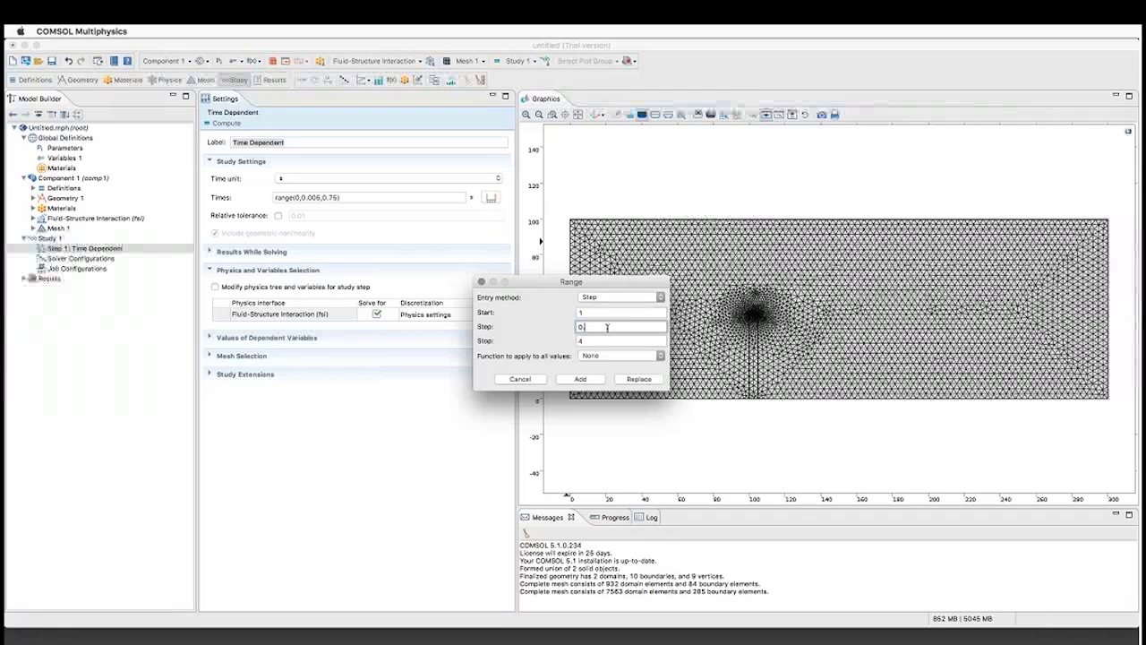
{"action": "left_click", "coordinate": [580, 379]}
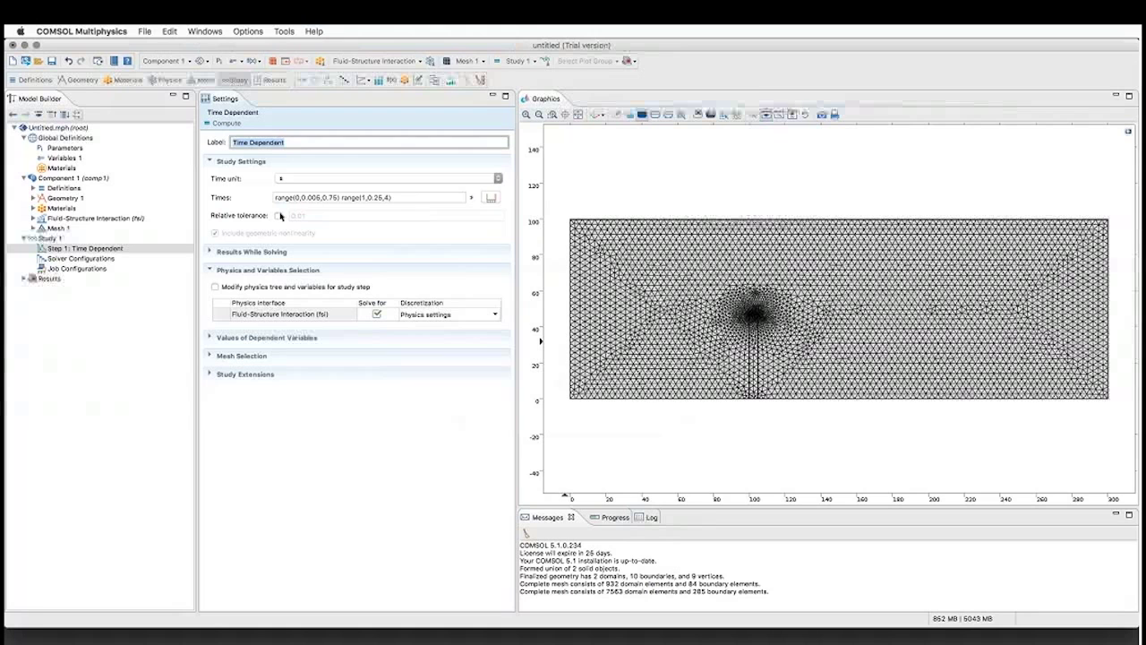
Step: Override the Time Dependent step's relative tolerance with 0.0001 and expand the Results branch
{"action": "left_click", "coordinate": [279, 216]}
{"action": "left_click", "coordinate": [292, 216]}
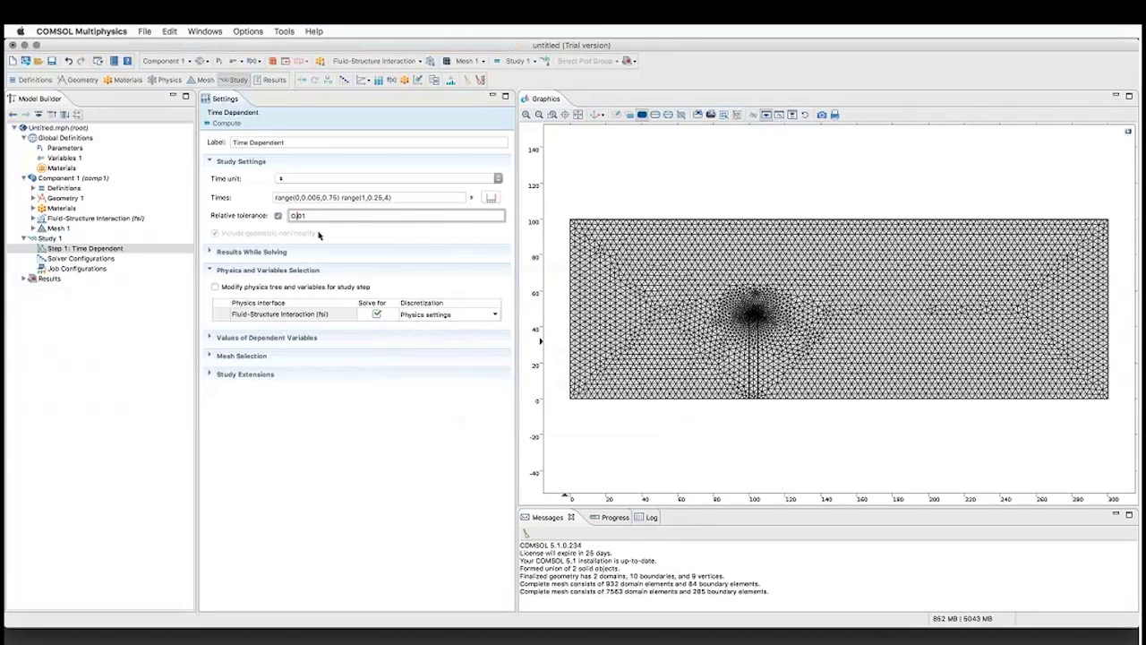
{"action": "type", "text": "00"}
{"action": "left_click", "coordinate": [25, 279]}
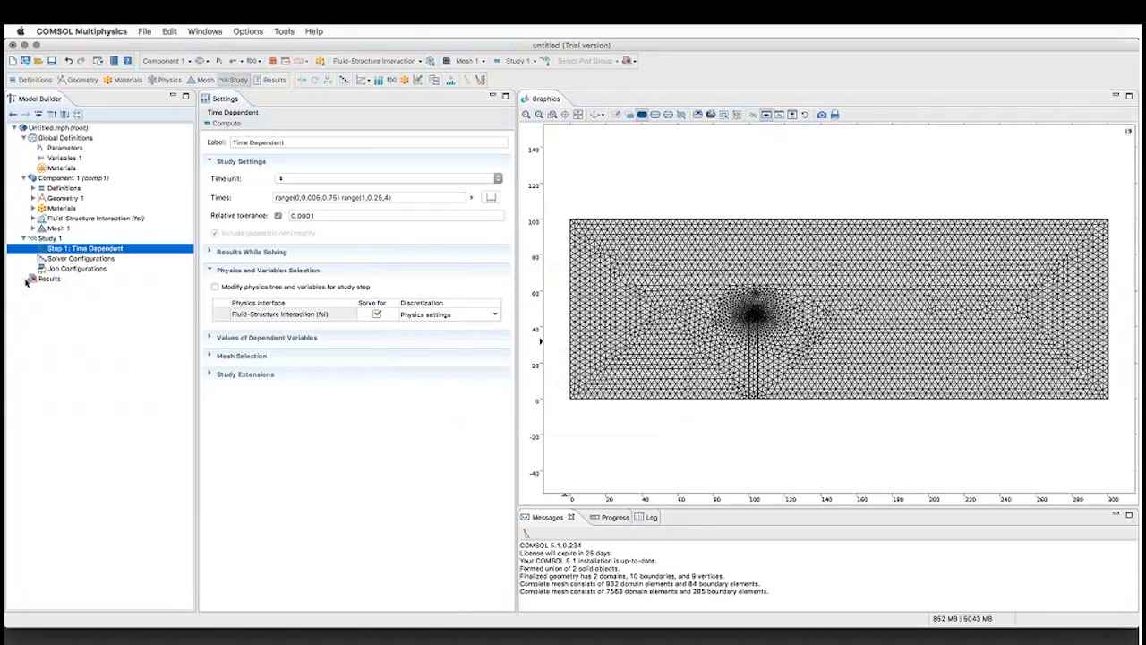
Step: Compute Study 1, with more room given to the solver progress information
{"action": "left_click", "coordinate": [49, 241]}
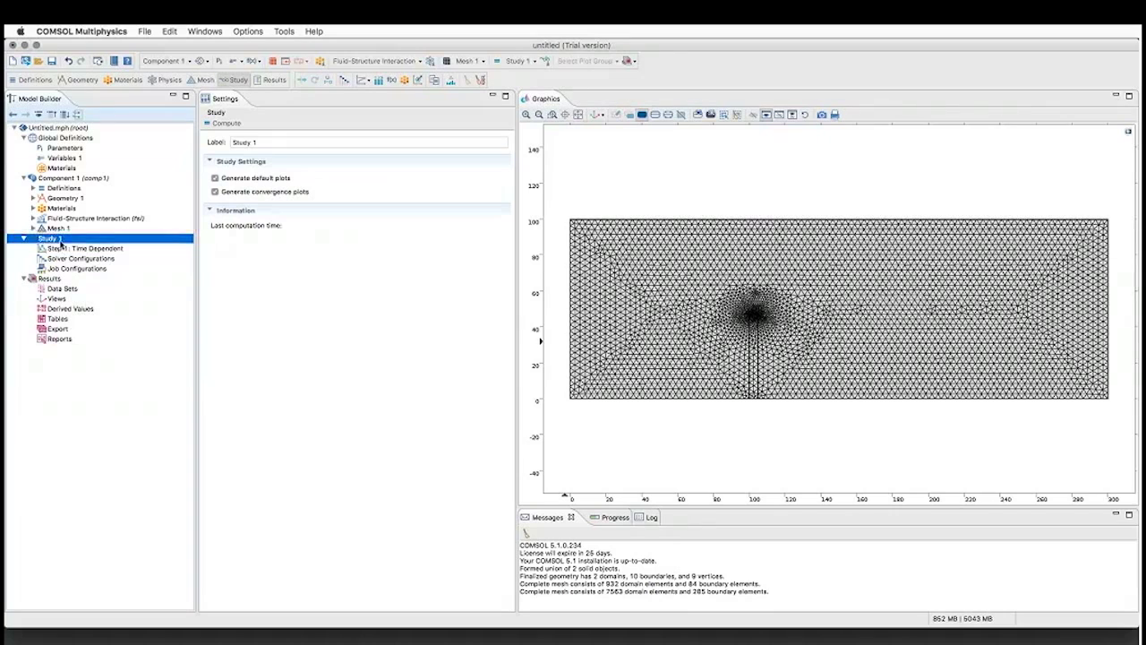
{"action": "left_click_drag", "start_coordinate": [904, 507], "coordinate": [888, 391]}
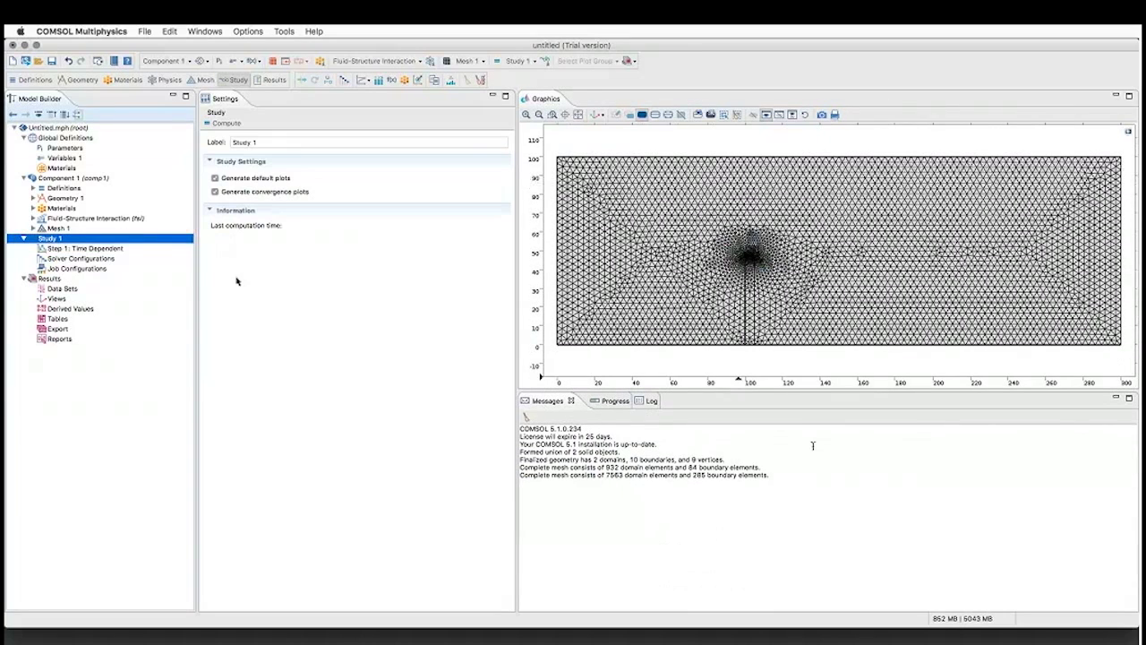
{"action": "left_click", "coordinate": [217, 125]}
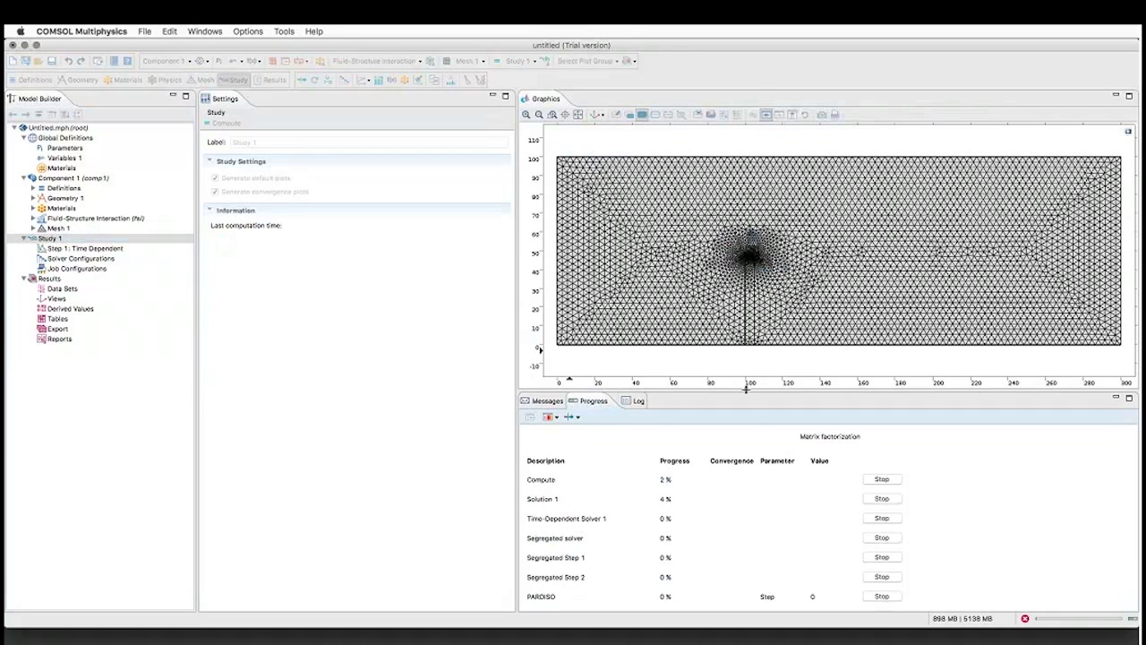
Step: Monitor the solver's progress and both convergence plots while the study is running
{"action": "left_click_drag", "start_coordinate": [746, 389], "coordinate": [746, 354]}
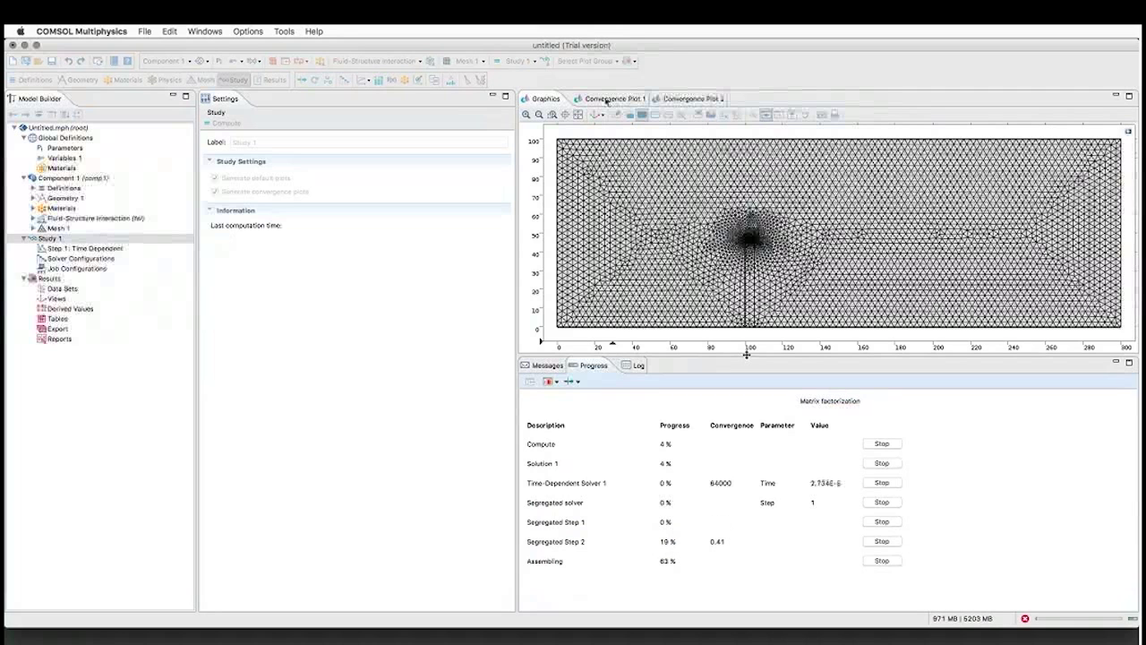
{"action": "left_click", "coordinate": [606, 99]}
{"action": "left_click", "coordinate": [690, 99]}
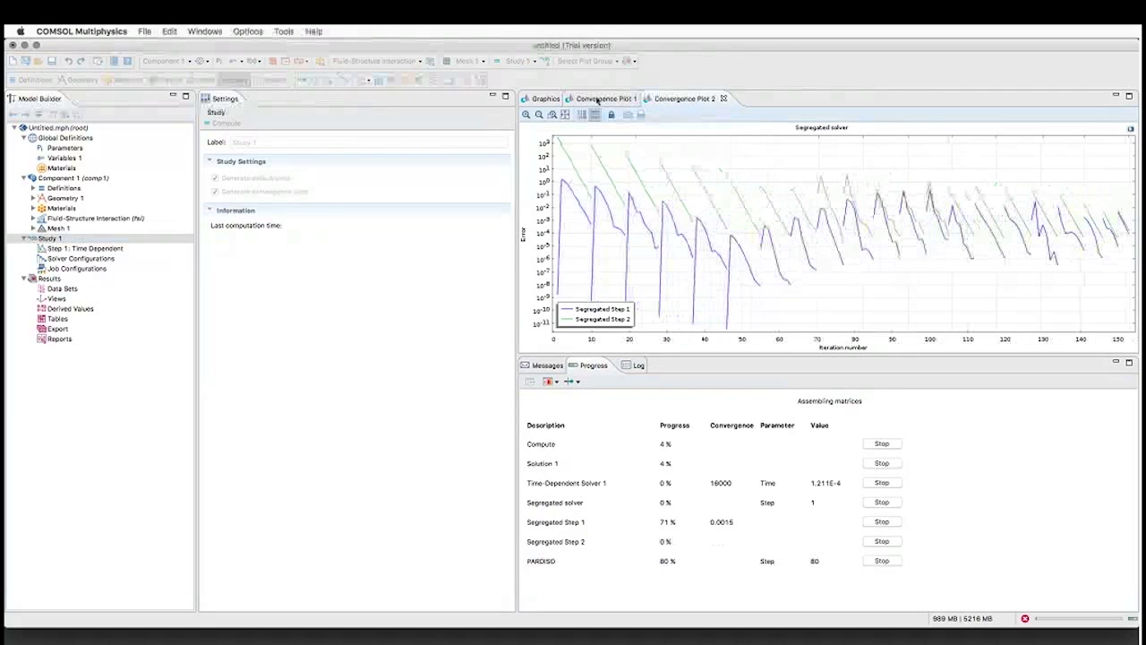
{"action": "left_click", "coordinate": [712, 101]}
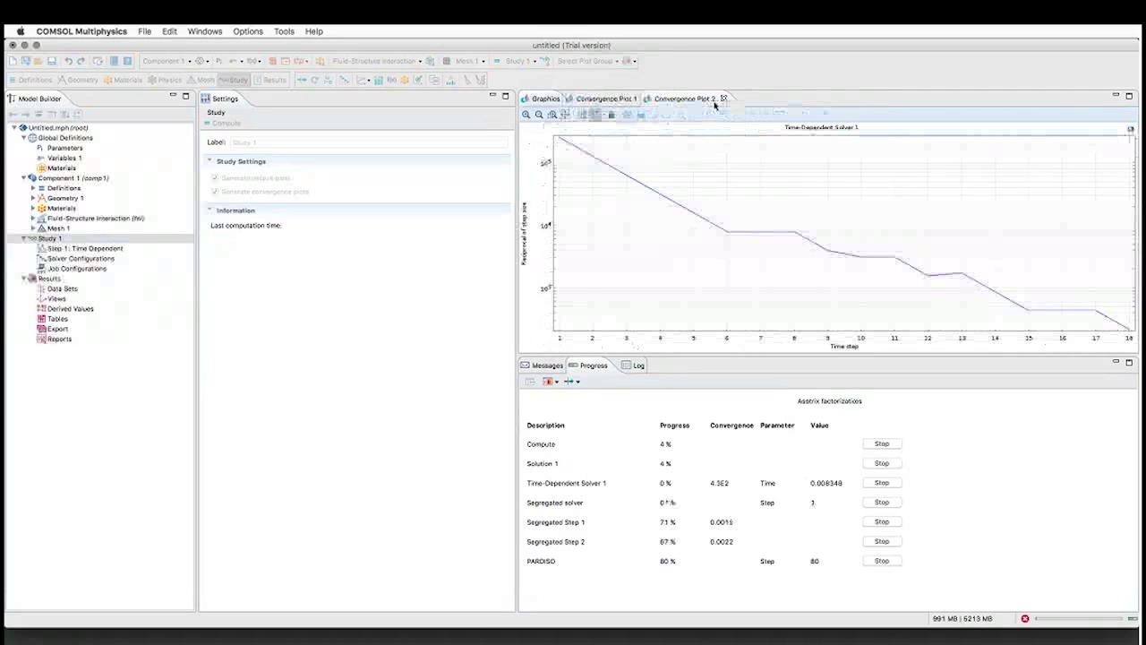
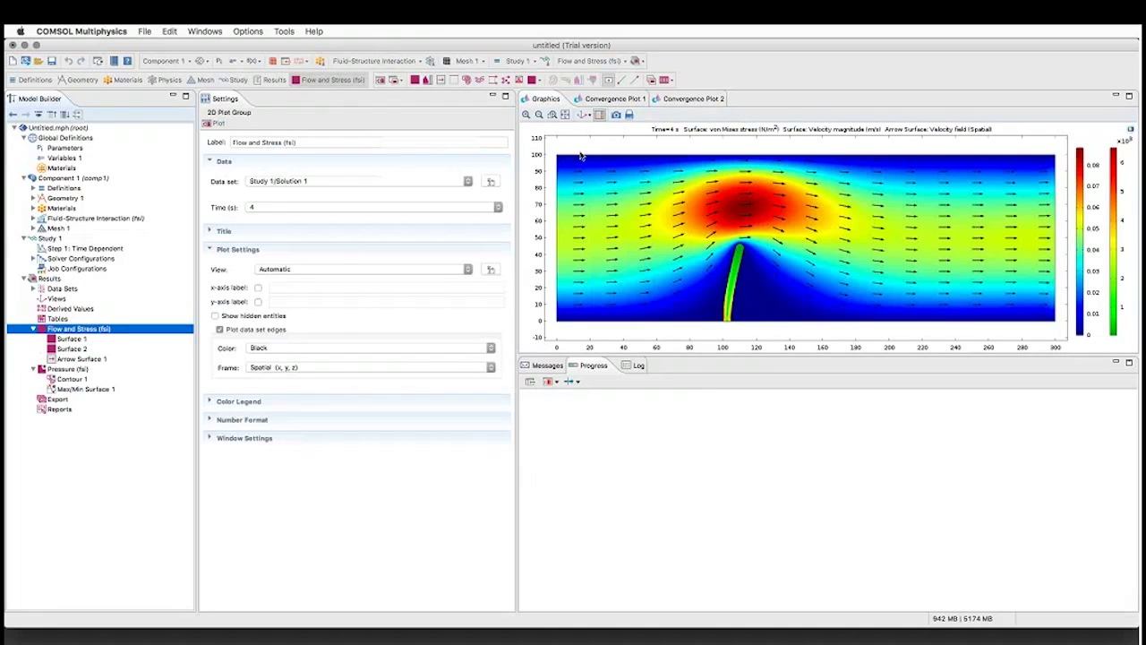
Step: Enlarge the graphics area, collapse Study 1, and plot the Flow and Stress results at 0.375 s
{"action": "left_click_drag", "start_coordinate": [754, 357], "coordinate": [754, 452]}
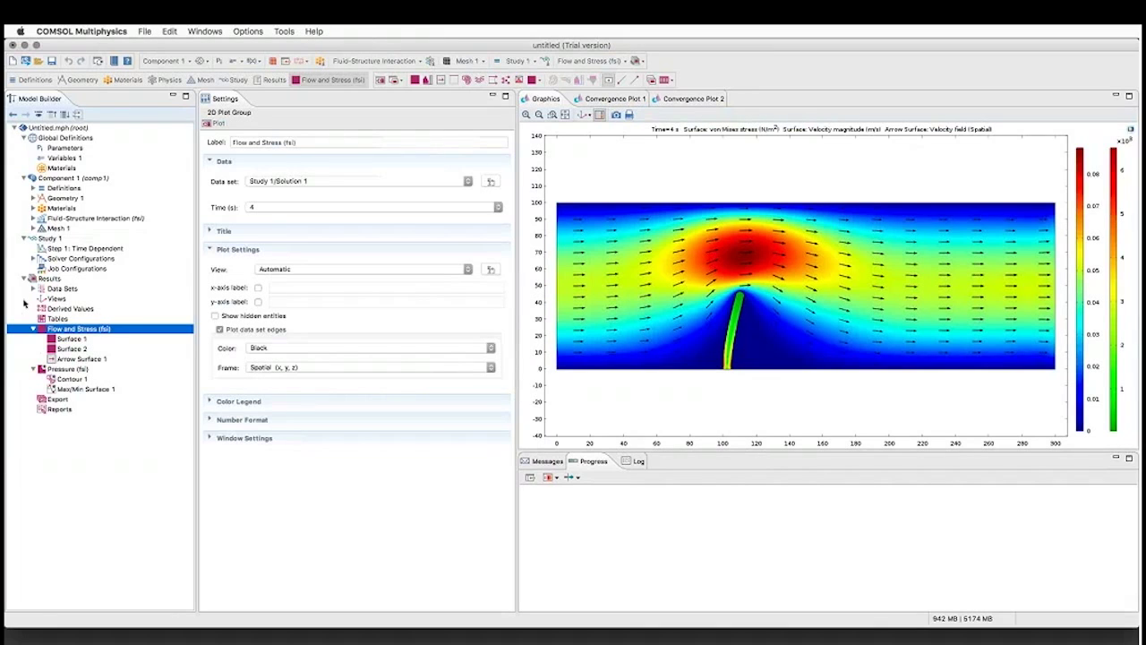
{"action": "left_click", "coordinate": [24, 238]}
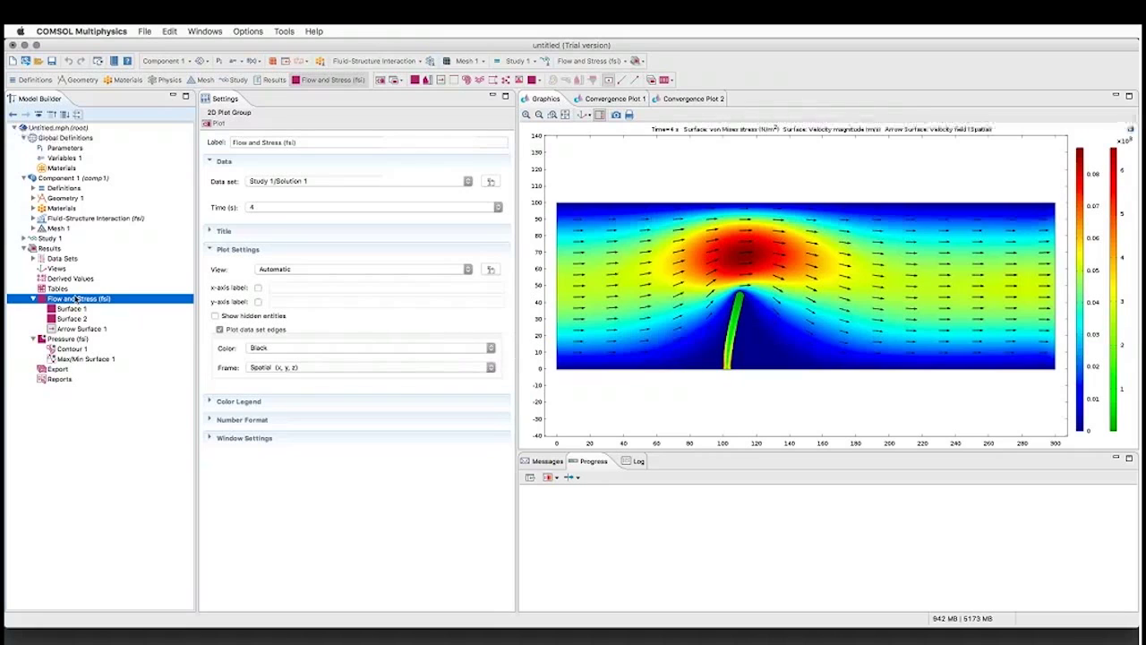
{"action": "left_click", "coordinate": [281, 208]}
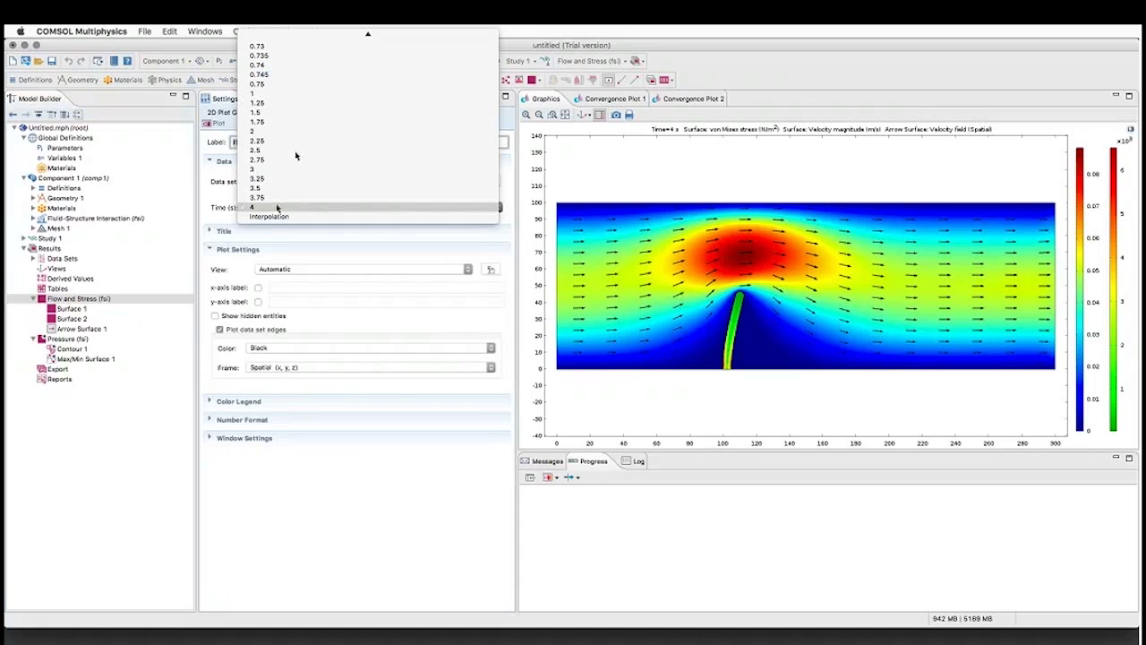
{"action": "scroll", "coordinate": [318, 42], "scroll_direction": "up", "scroll_amount": 10}
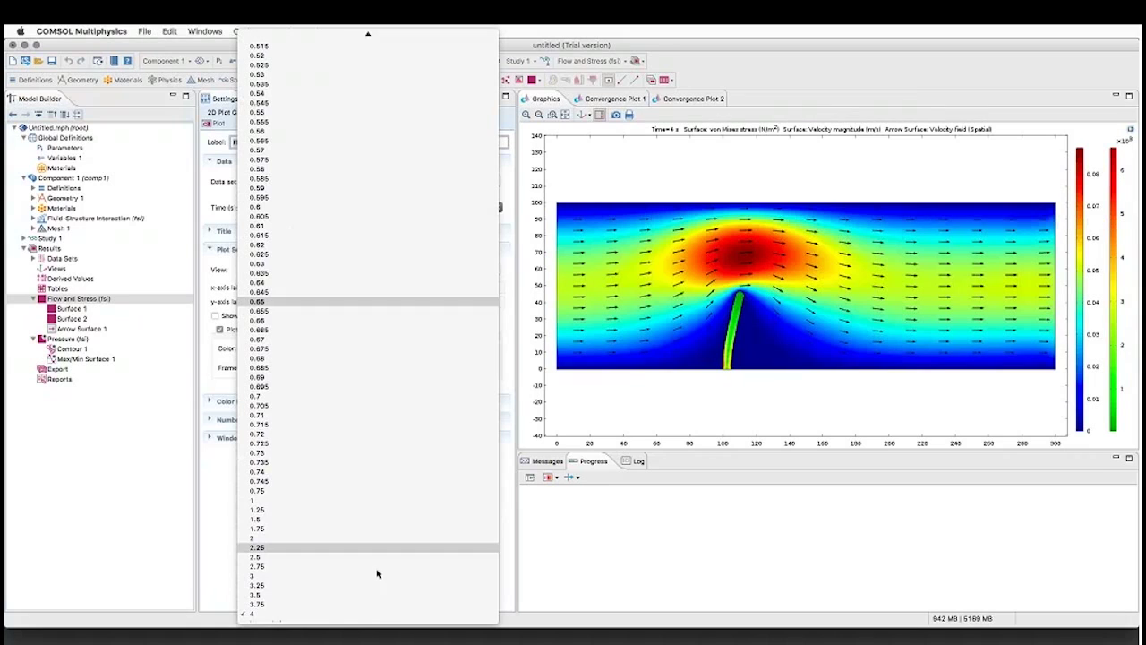
{"action": "scroll", "coordinate": [377, 569], "scroll_direction": "up", "scroll_amount": 5}
{"action": "left_click", "coordinate": [258, 105]}
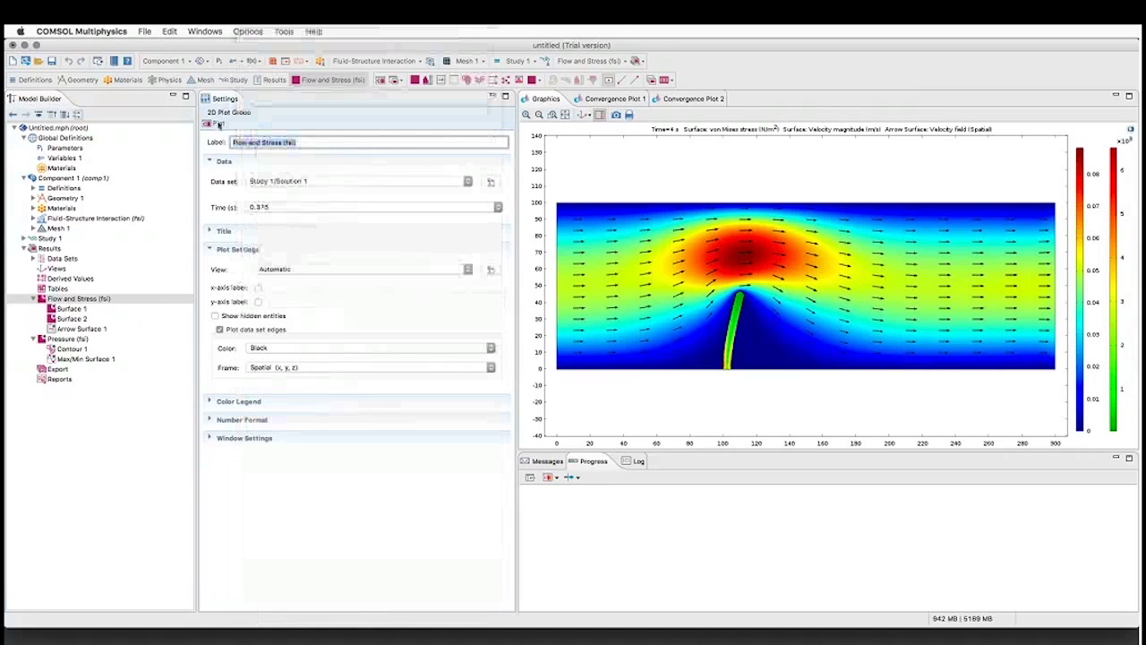
Step: Plot the Flow and Stress results at the early times 0.005 s and 0.045 s
{"action": "left_click", "coordinate": [304, 208]}
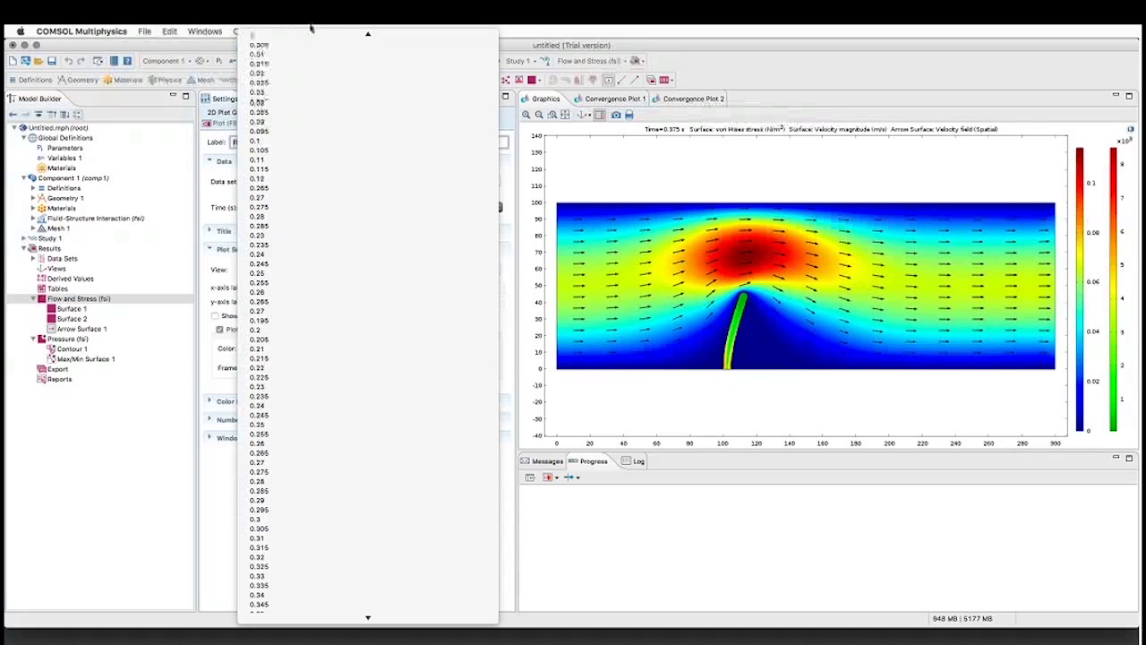
{"action": "left_click", "coordinate": [269, 45]}
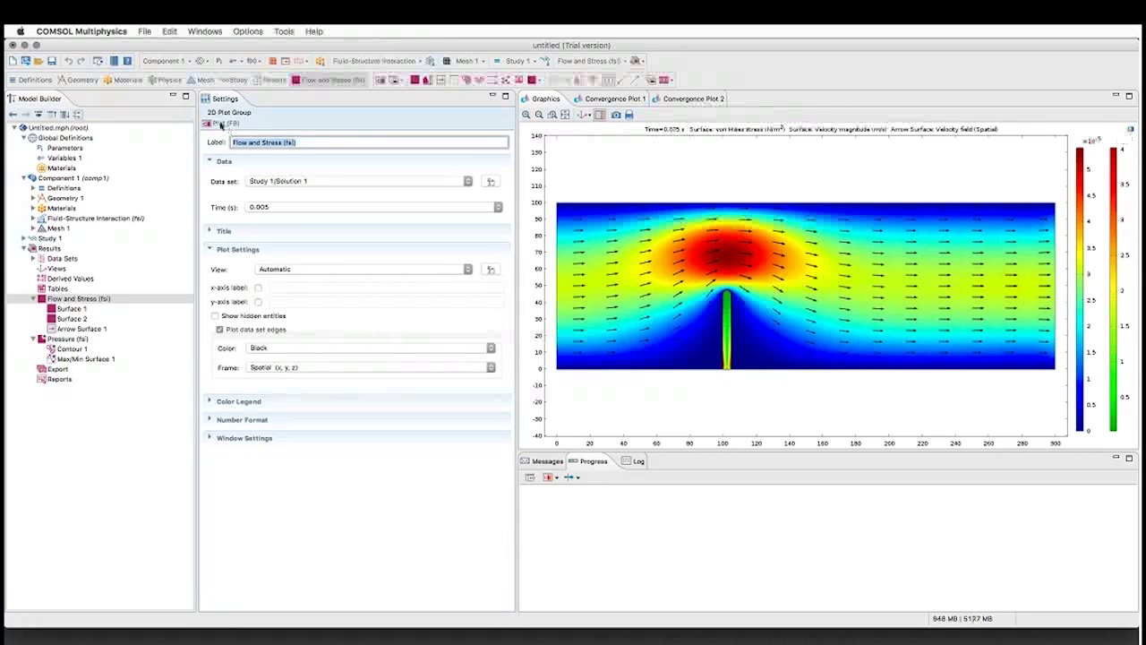
{"action": "left_click", "coordinate": [303, 207]}
{"action": "left_click", "coordinate": [296, 287]}
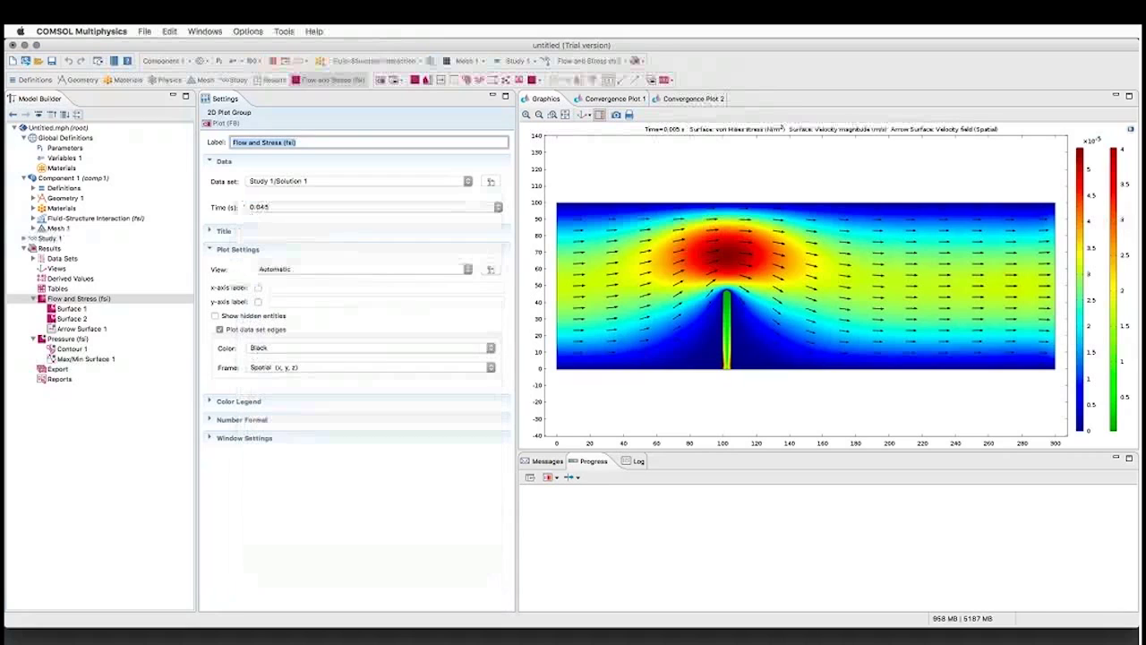
{"action": "left_click", "coordinate": [208, 124]}
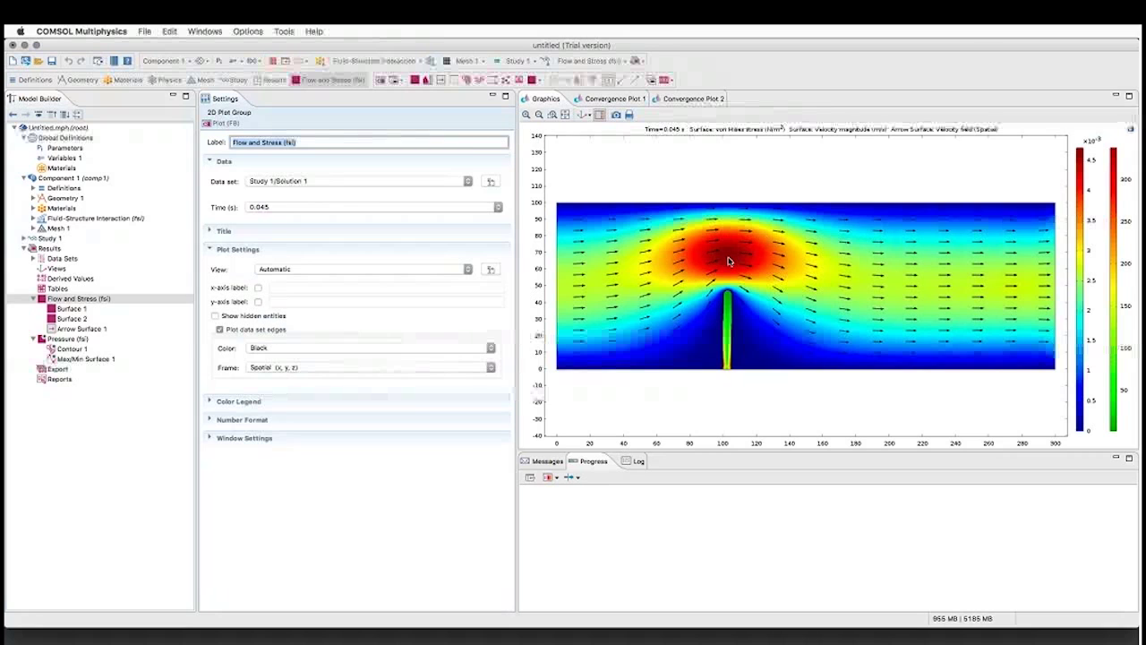
Step: Set the Flow and Stress plot group's time to 0.29 s and plot it
{"action": "left_click", "coordinate": [358, 207]}
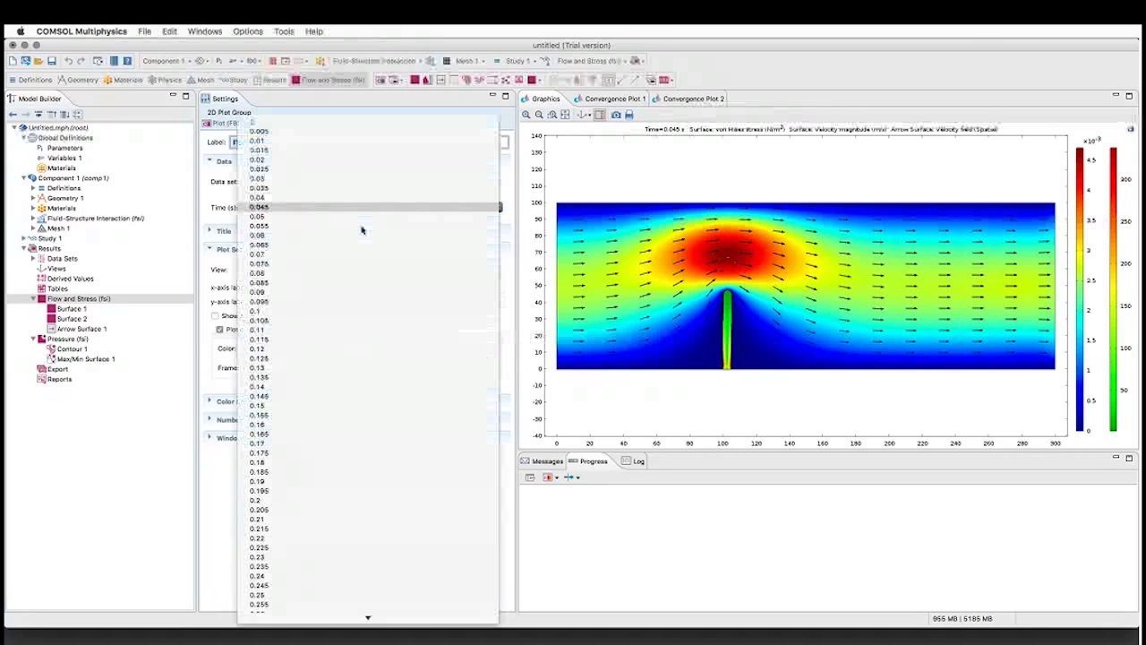
{"action": "left_click", "coordinate": [258, 547]}
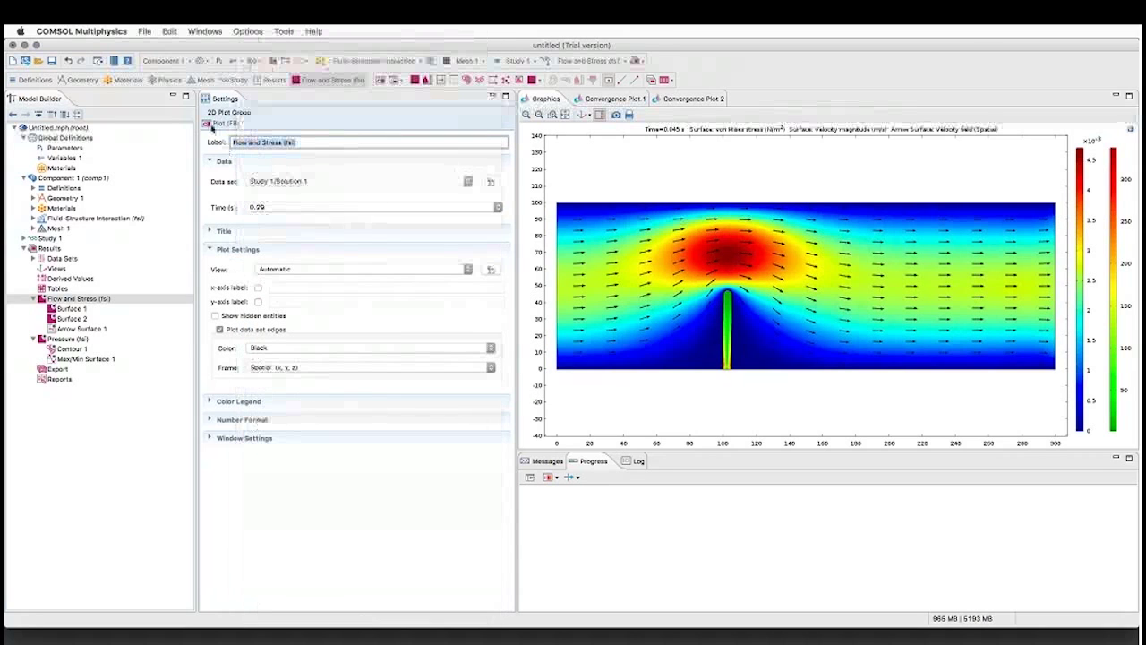
{"action": "left_click", "coordinate": [212, 123]}
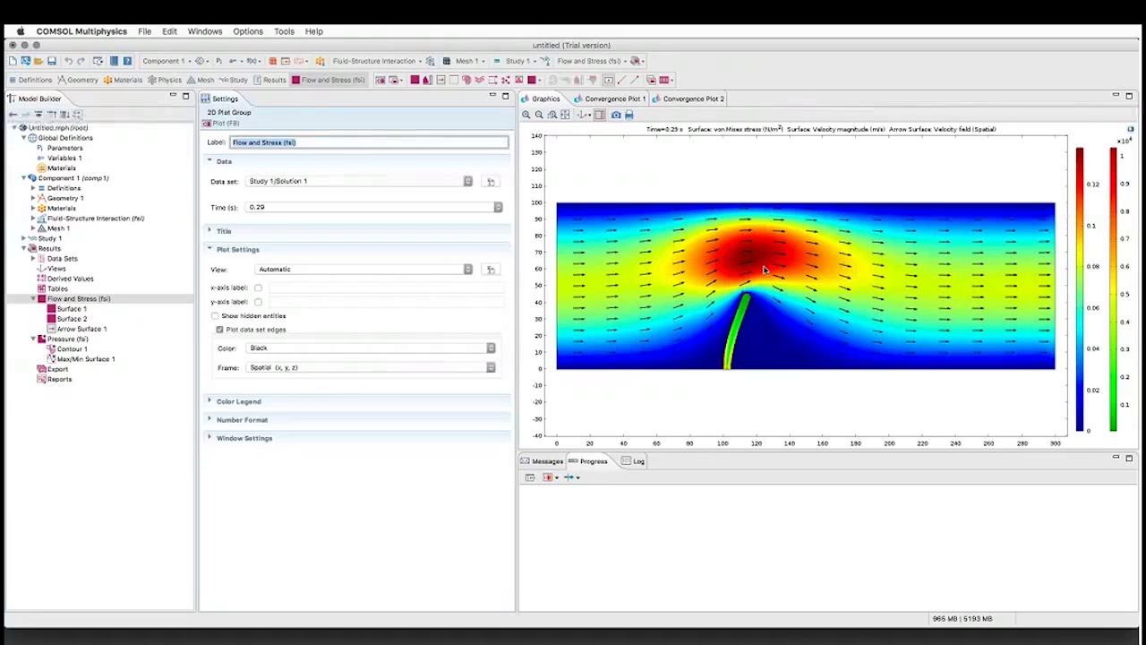
Step: Add a streamline plot of the fluid velocity to the Flow and Stress plot group and plot it
{"action": "right_click", "coordinate": [66, 300]}
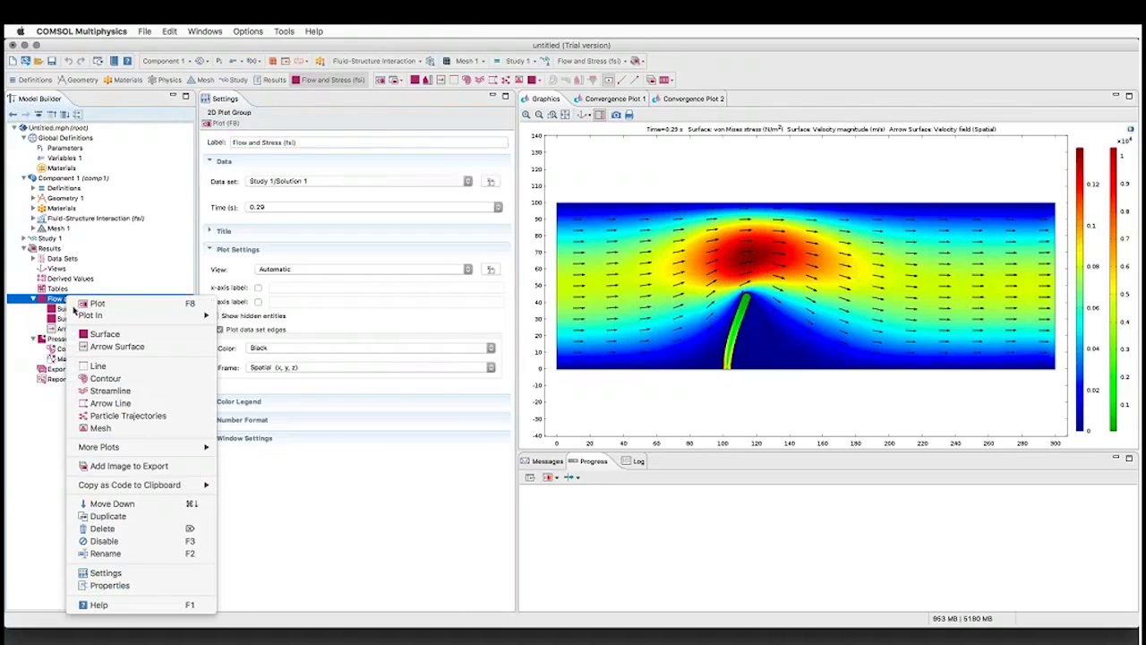
{"action": "left_click", "coordinate": [102, 391]}
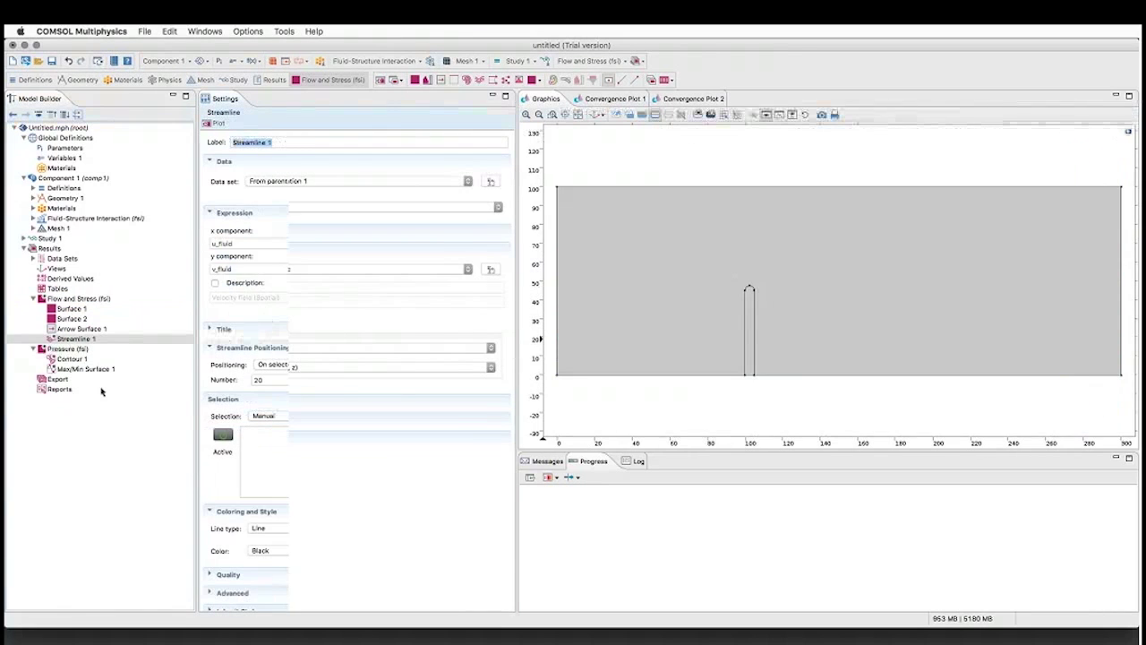
{"action": "left_click", "coordinate": [220, 125]}
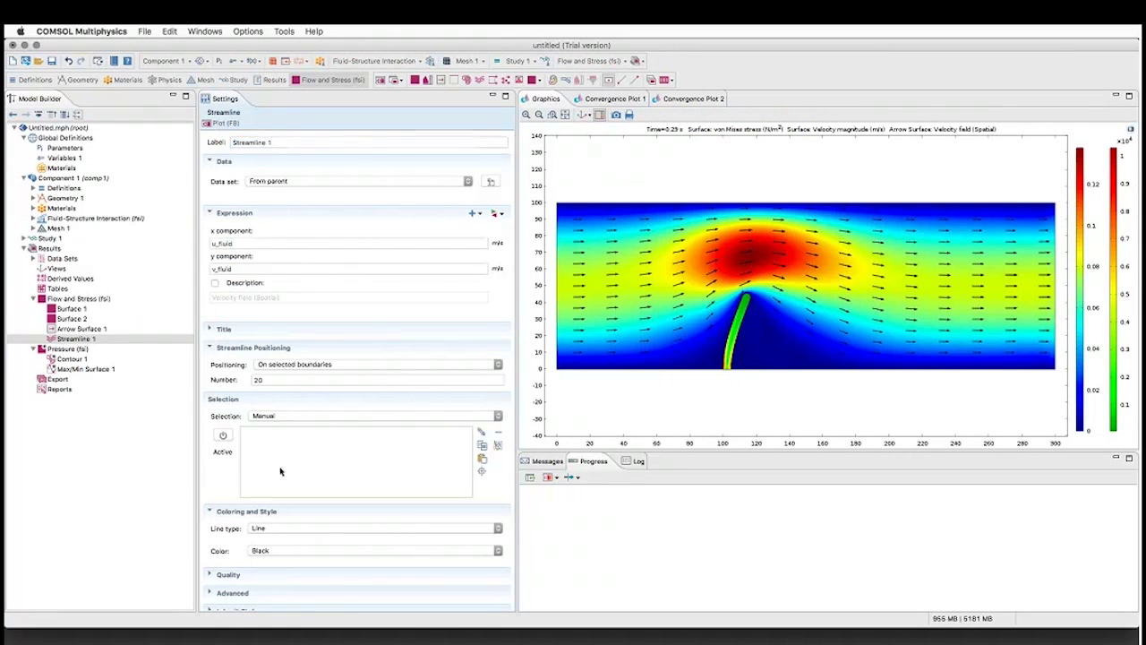
Step: Try starting the streamlines from all boundaries and plot them
{"action": "left_click", "coordinate": [225, 437]}
{"action": "left_click", "coordinate": [300, 419]}
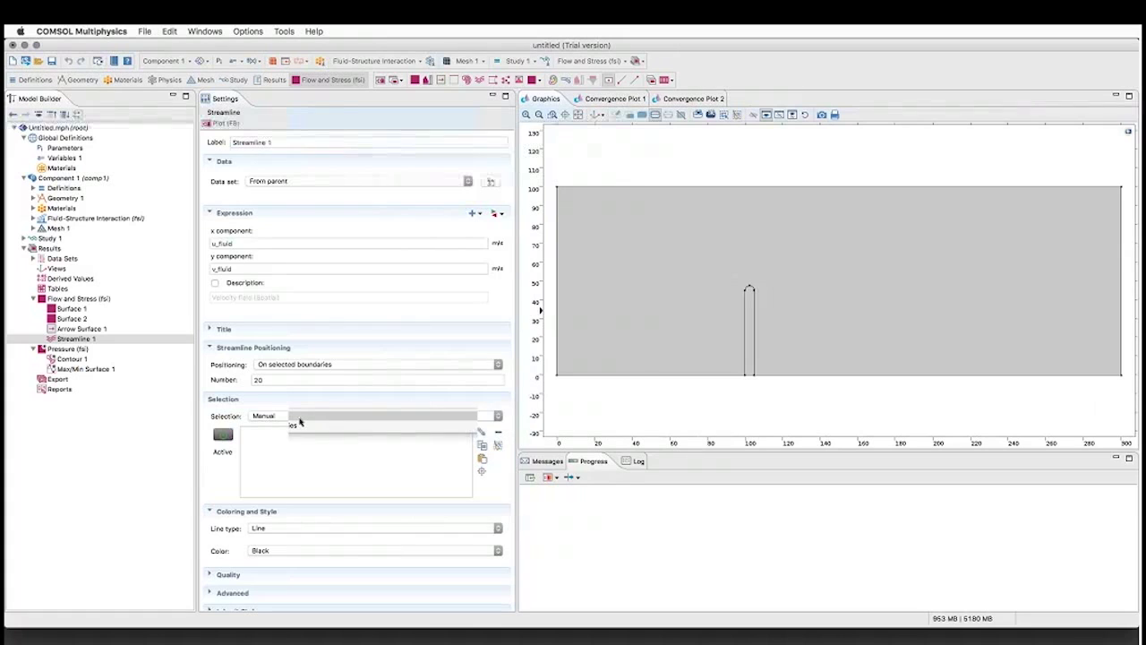
{"action": "left_click", "coordinate": [296, 426]}
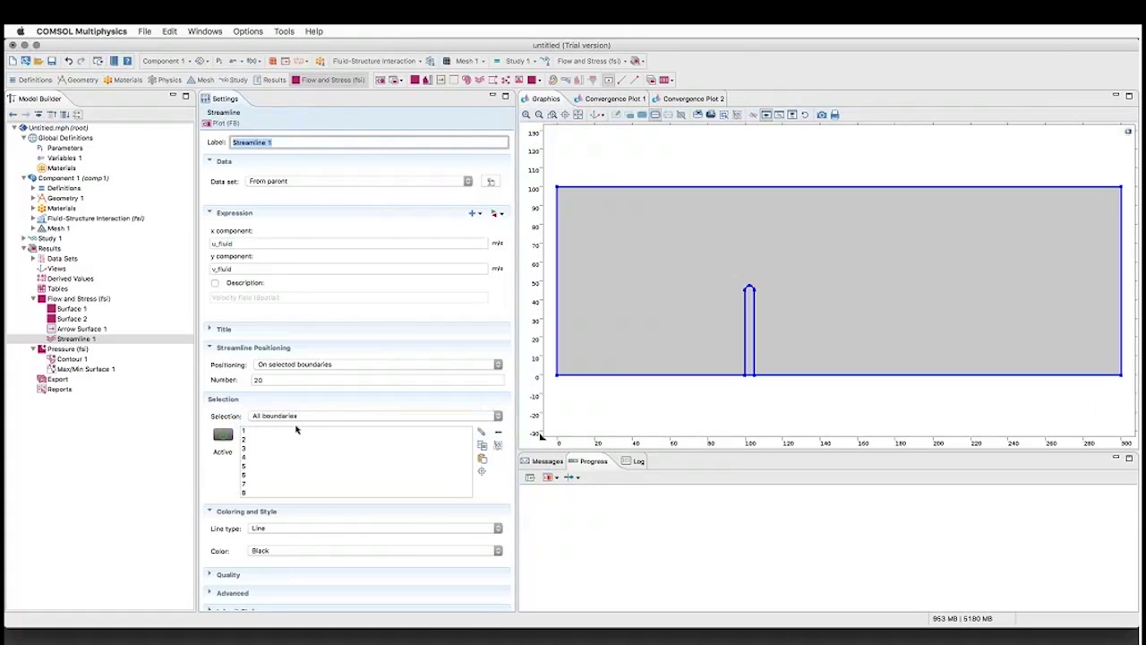
{"action": "left_click", "coordinate": [223, 124]}
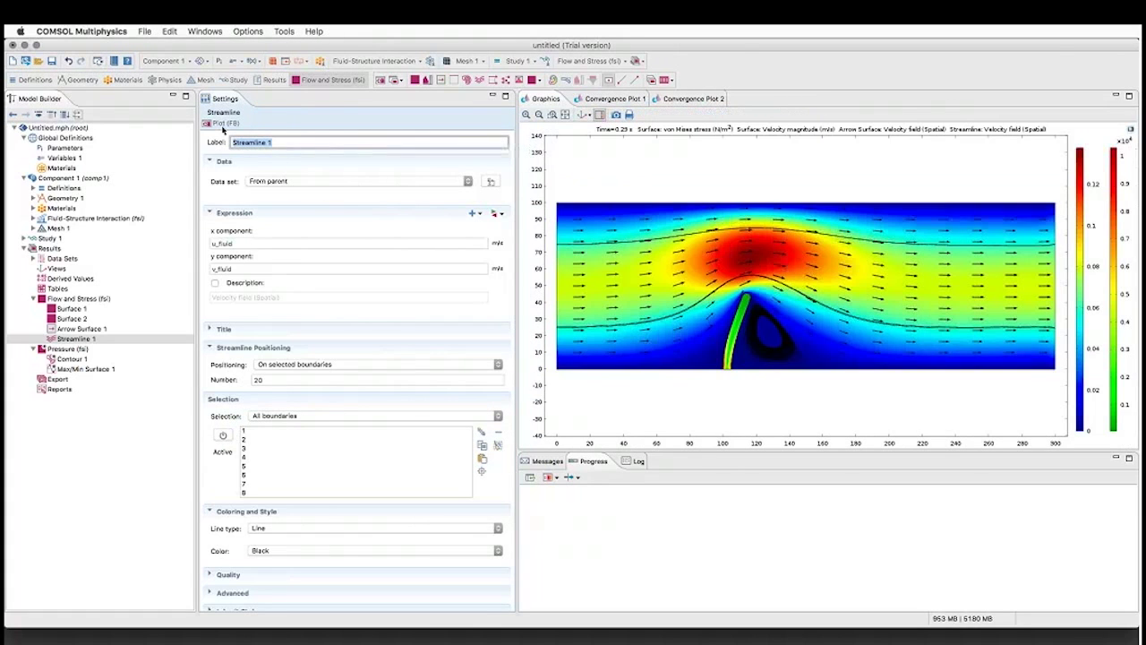
Step: Change the streamline positioning to Uniform density and replot the streamlines
{"action": "scroll", "coordinate": [269, 519], "scroll_direction": "down", "scroll_amount": 1}
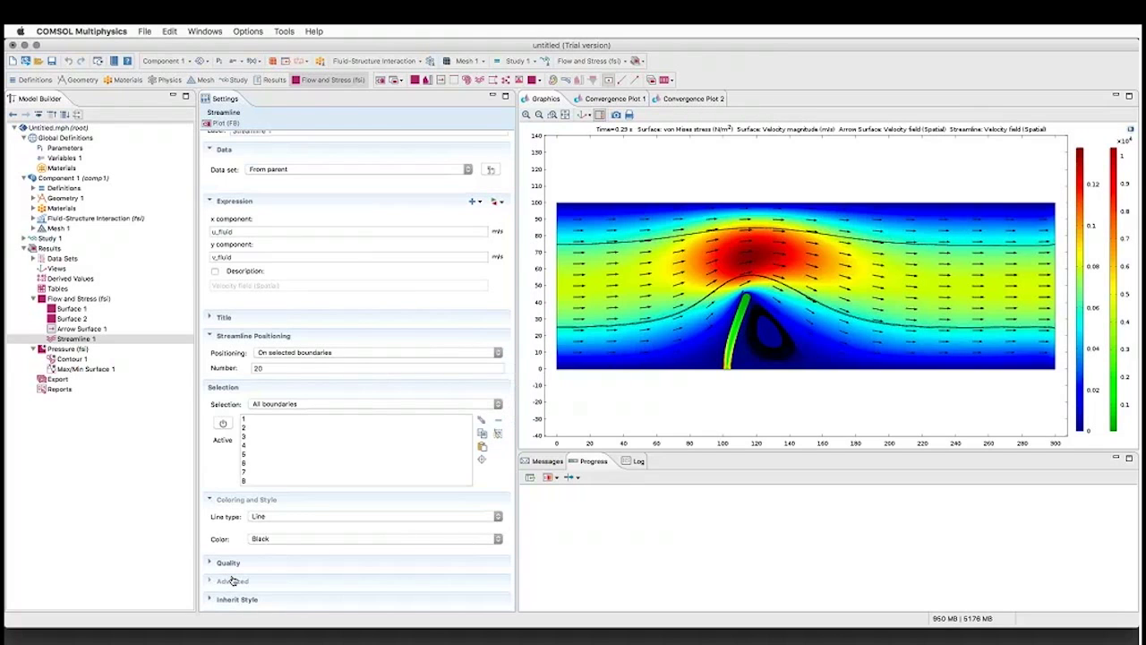
{"action": "left_click", "coordinate": [308, 355]}
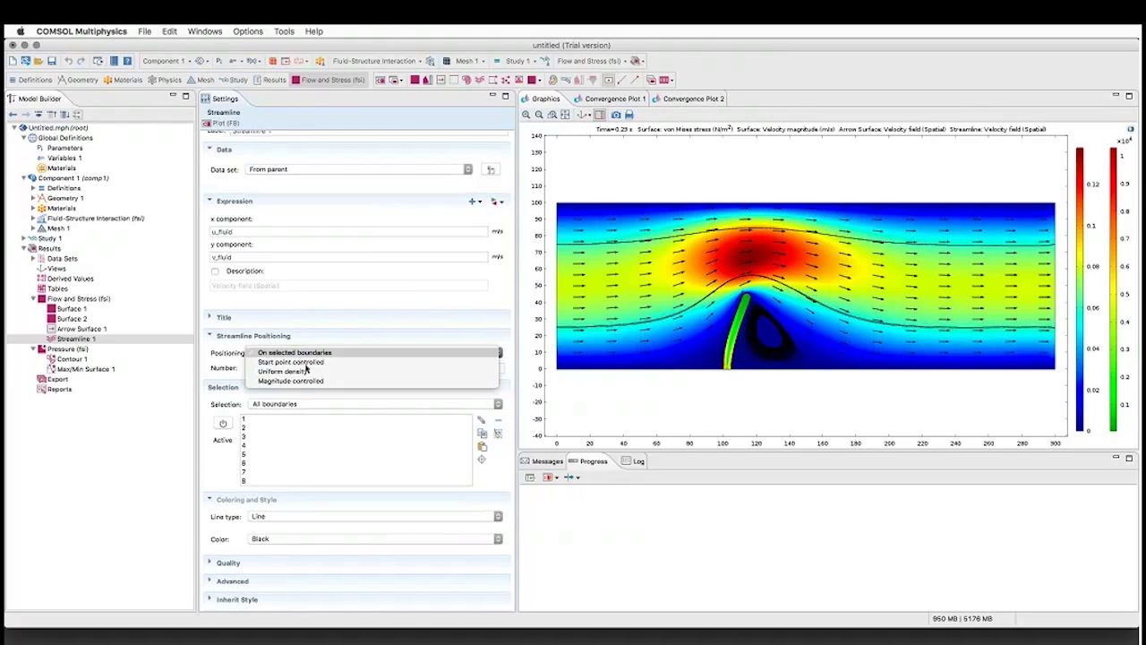
{"action": "left_click", "coordinate": [306, 370]}
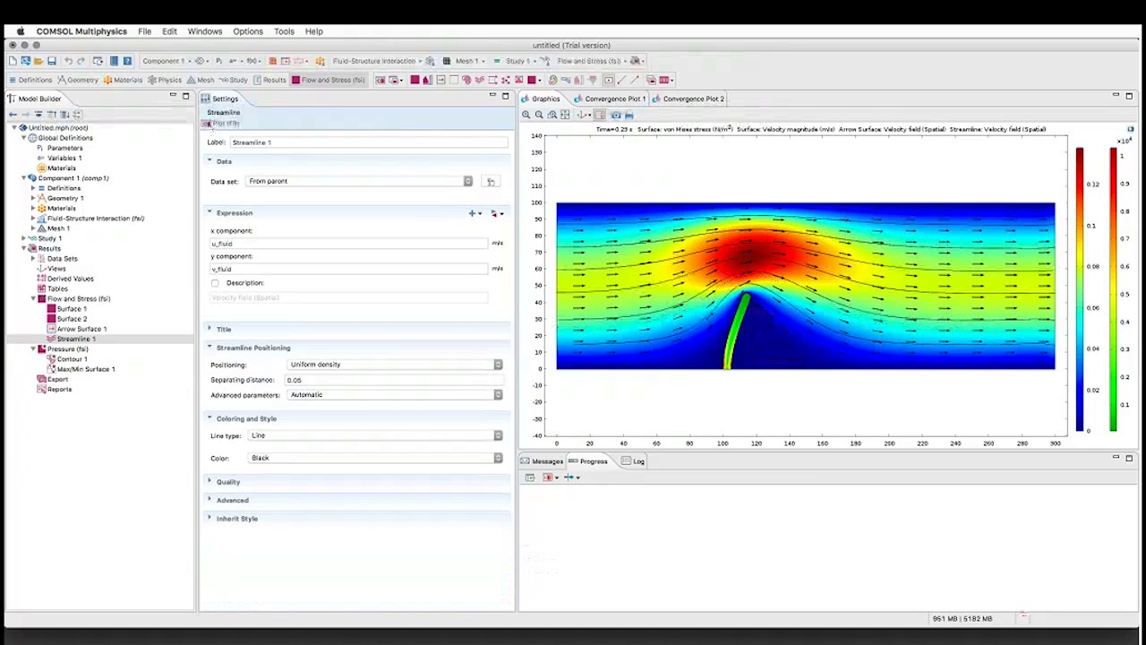
Step: Set the uniform-density streamlines' separating distance to 0.02 and plot the result
{"action": "left_click", "coordinate": [308, 365]}
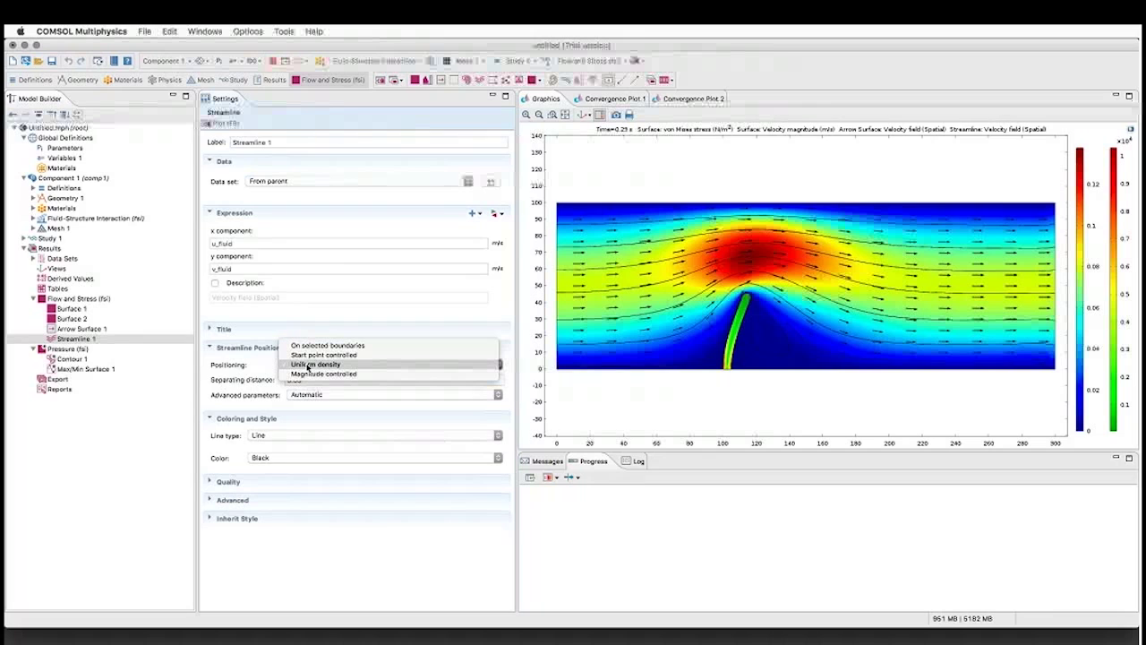
{"action": "left_click", "coordinate": [307, 366]}
{"action": "left_click", "coordinate": [317, 381]}
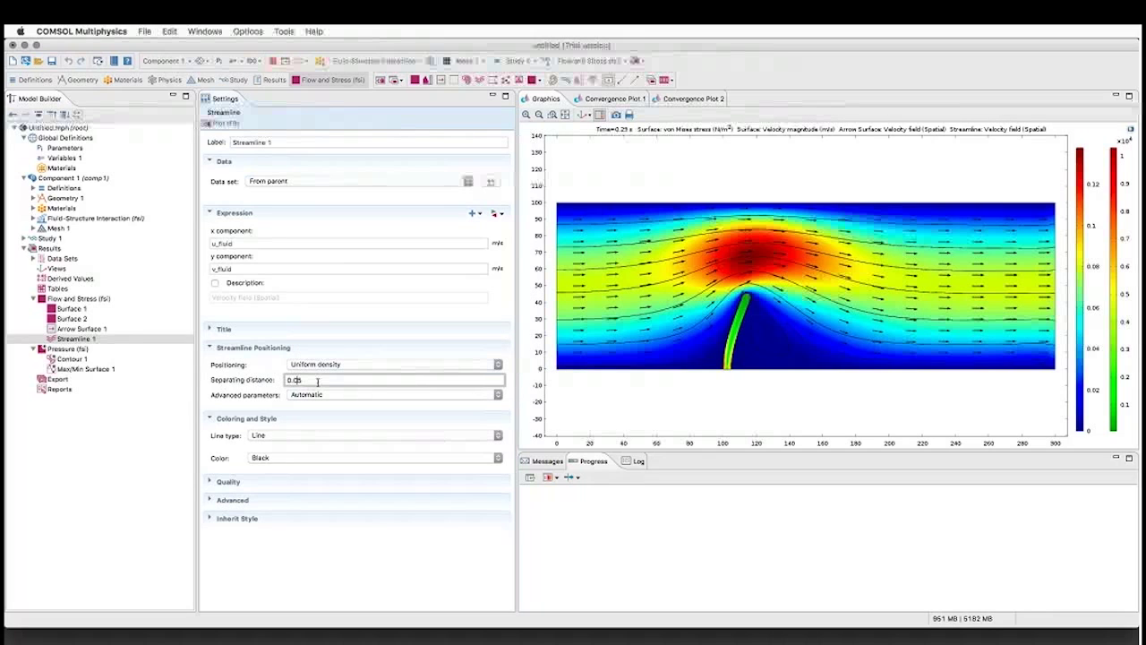
{"action": "type", "text": "2"}
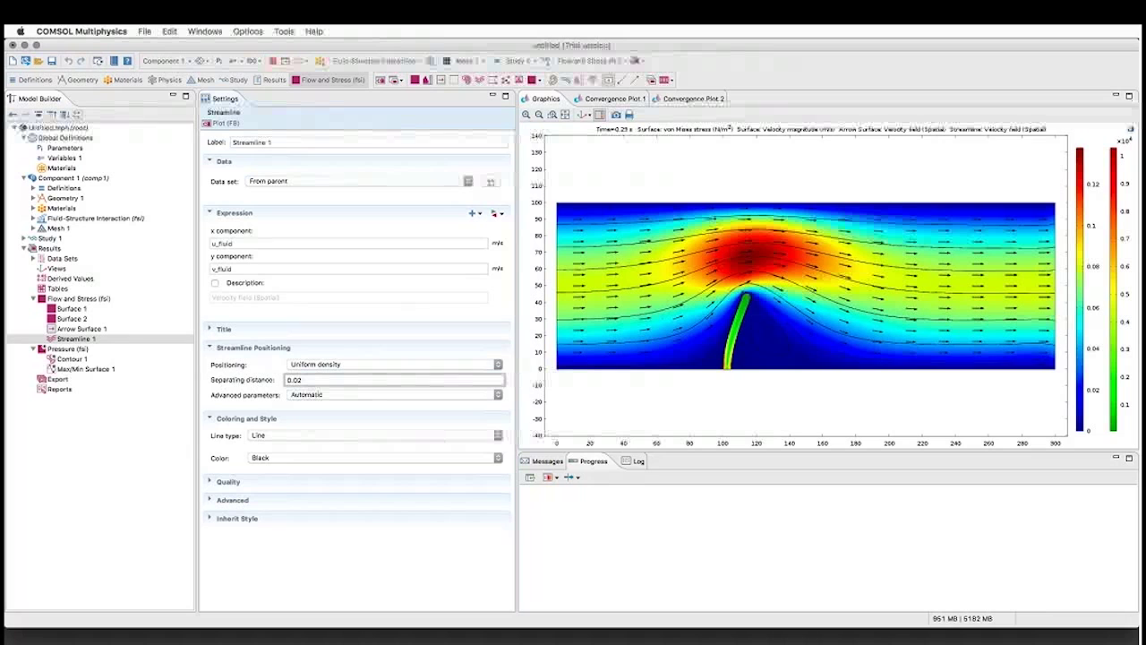
{"action": "left_click", "coordinate": [216, 124]}
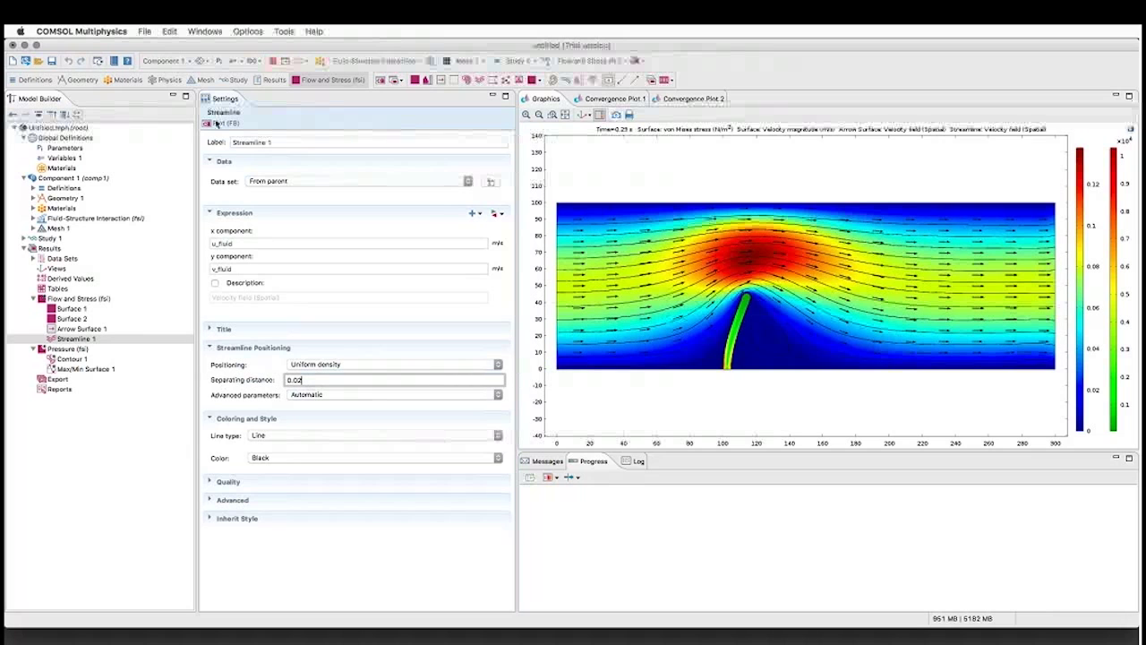
{"action": "left_click", "coordinate": [539, 115]}
{"action": "left_click", "coordinate": [540, 114]}
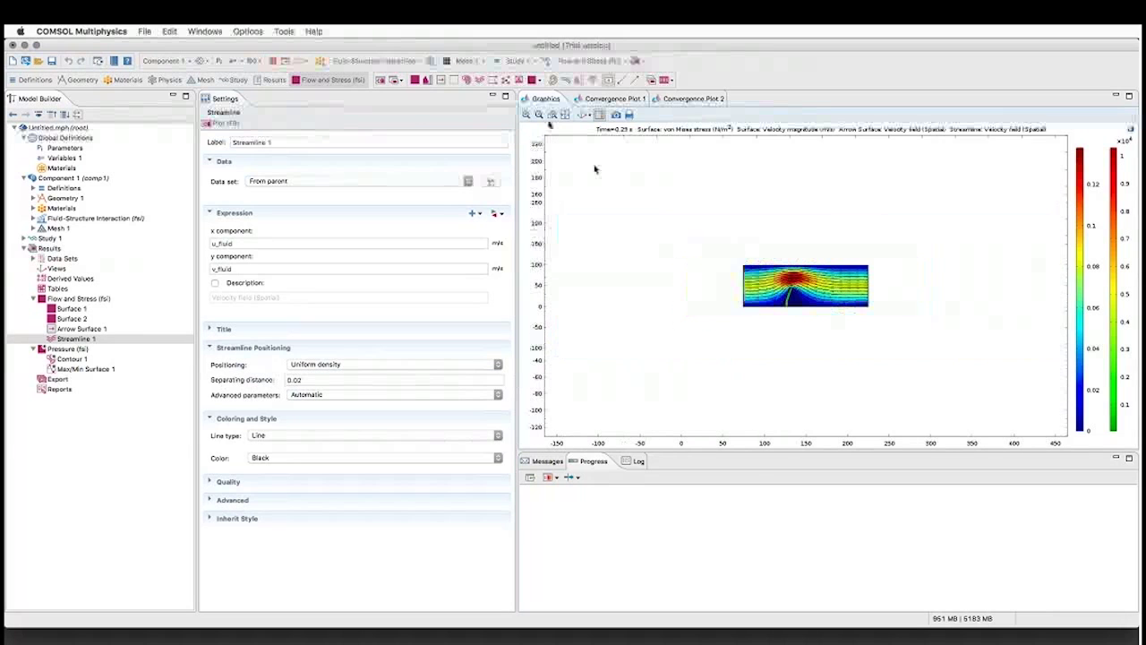
Step: Examine the streamlines around the elastic obstacle up close and in the full channel, and display the Pressure (fsi) plot
{"action": "left_click", "coordinate": [528, 115]}
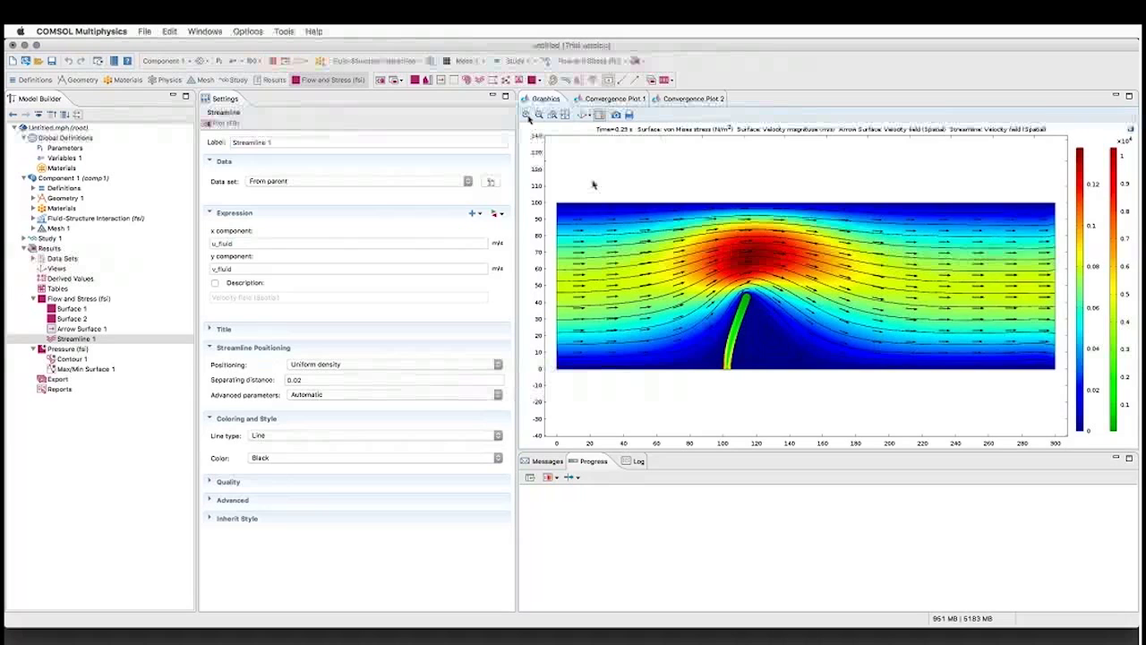
{"action": "scroll", "coordinate": [752, 351], "scroll_direction": "up", "scroll_amount": 3}
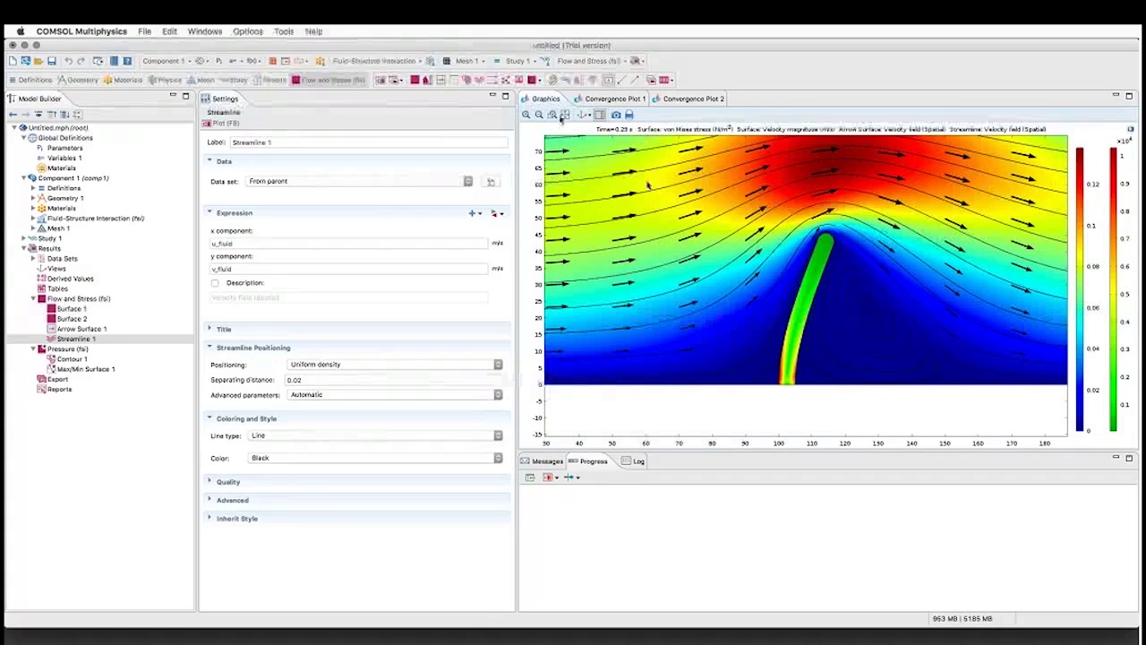
{"action": "left_click", "coordinate": [565, 115]}
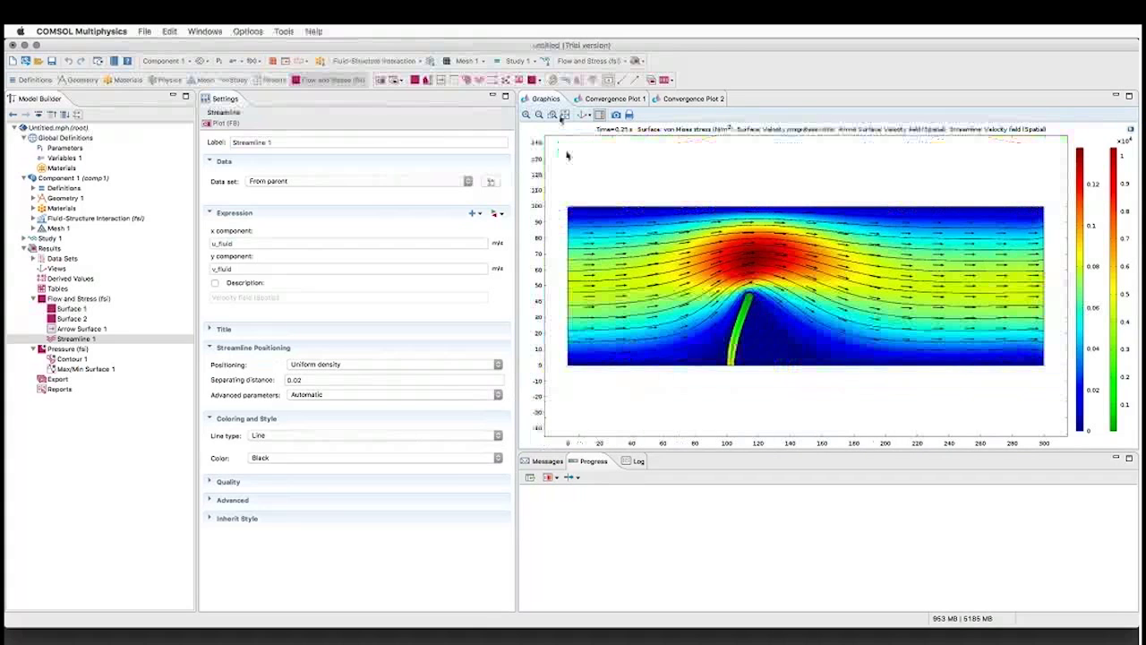
{"action": "left_click", "coordinate": [57, 350]}
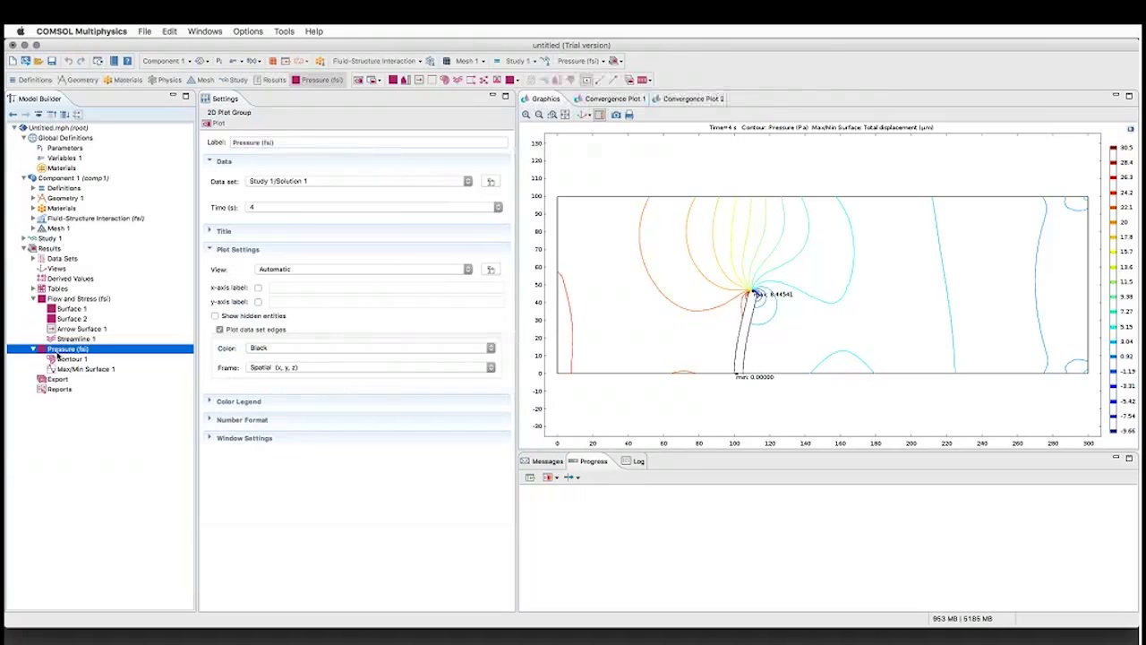
Step: Open the model fluid_structure_interaction.mph, discarding the changes to the untitled model
{"action": "left_click", "coordinate": [37, 60]}
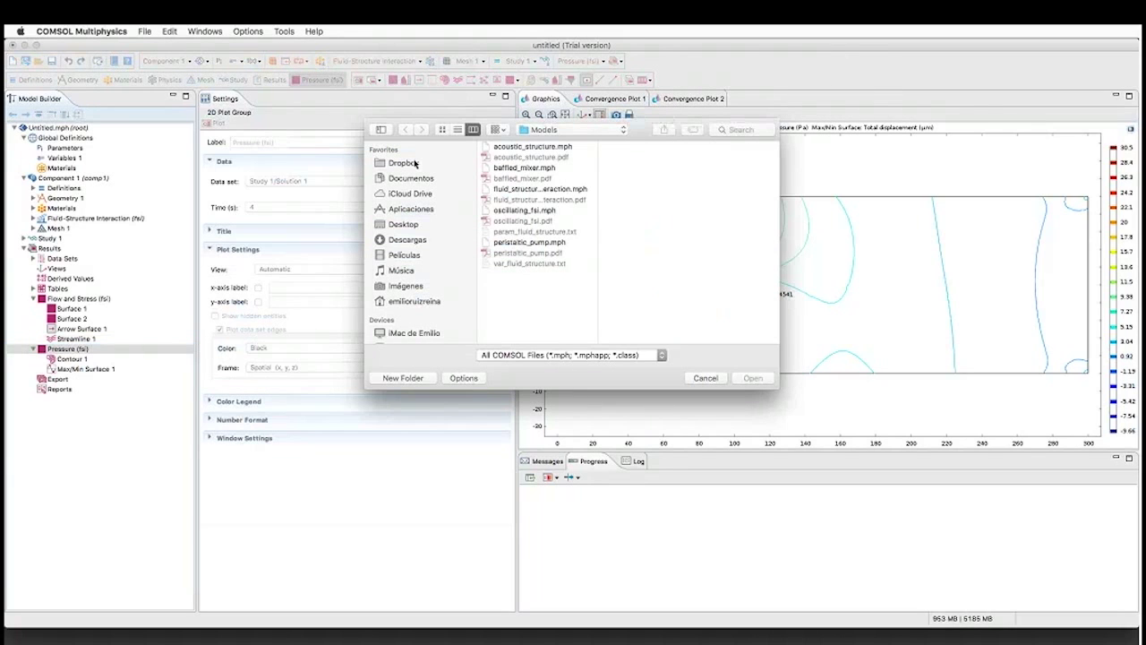
{"action": "left_click", "coordinate": [540, 189]}
{"action": "left_click", "coordinate": [751, 377]}
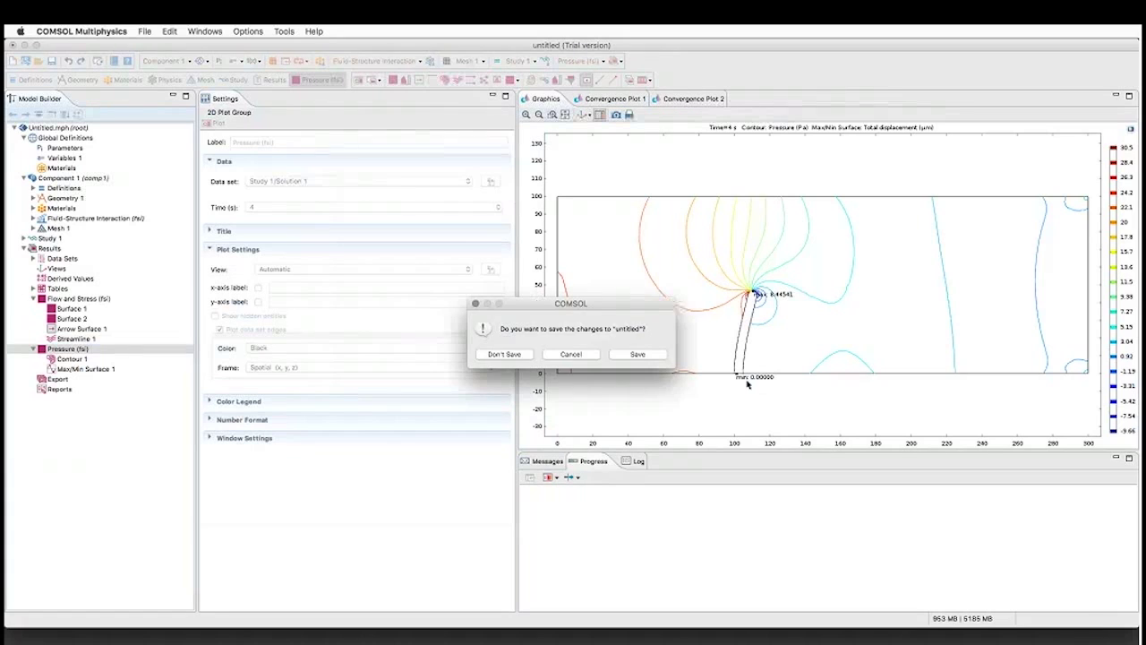
{"action": "left_click", "coordinate": [504, 354]}
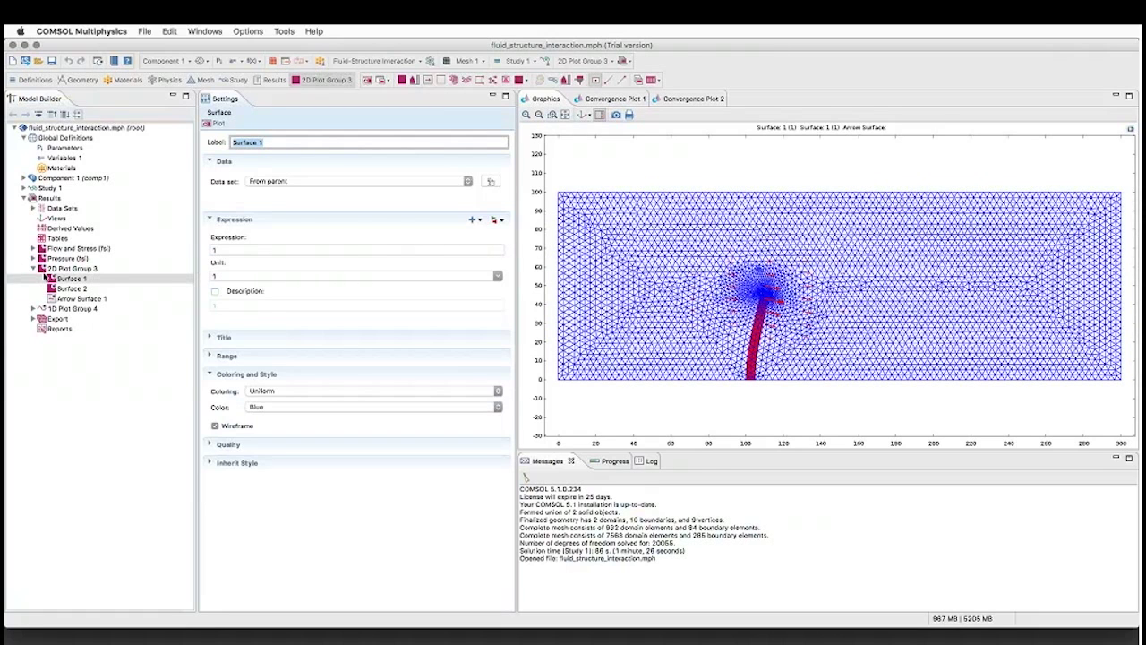
Step: Set the time of 2D Plot Group 3 to 0 s and plot it
{"action": "left_click", "coordinate": [70, 267]}
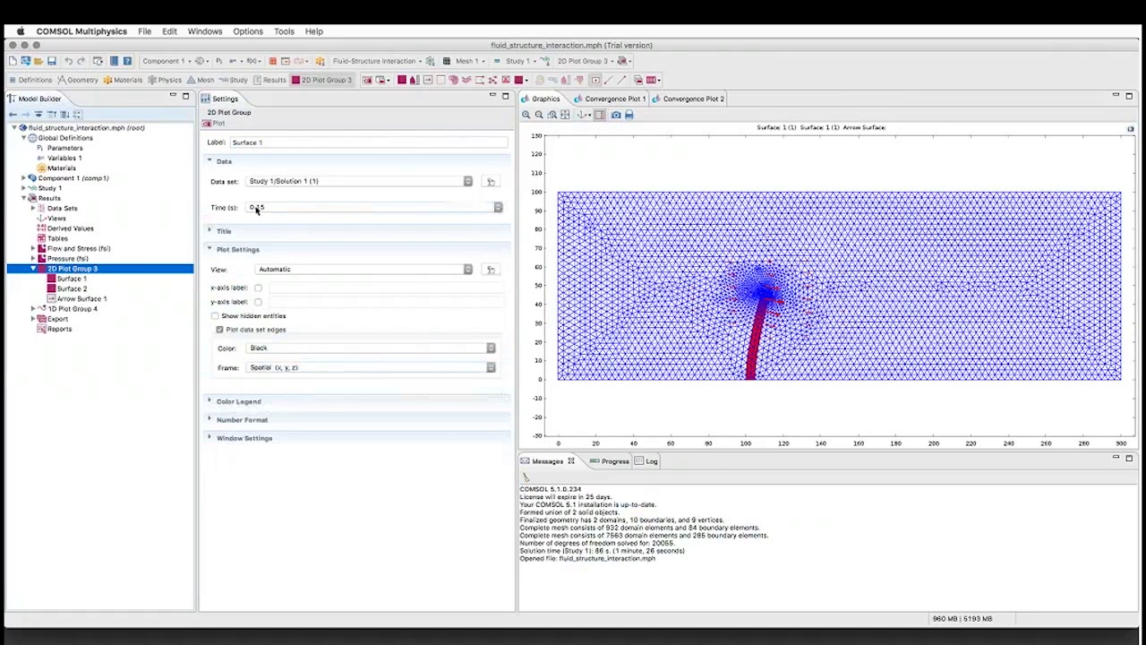
{"action": "left_click", "coordinate": [257, 208]}
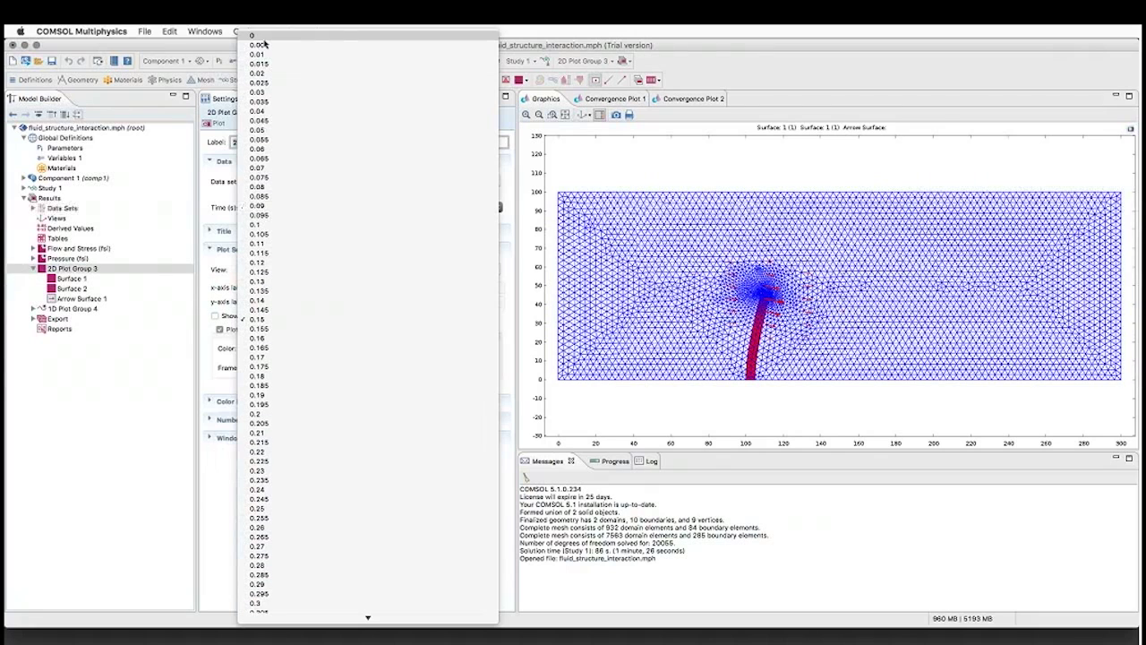
{"action": "left_click", "coordinate": [260, 43]}
{"action": "left_click", "coordinate": [212, 125]}
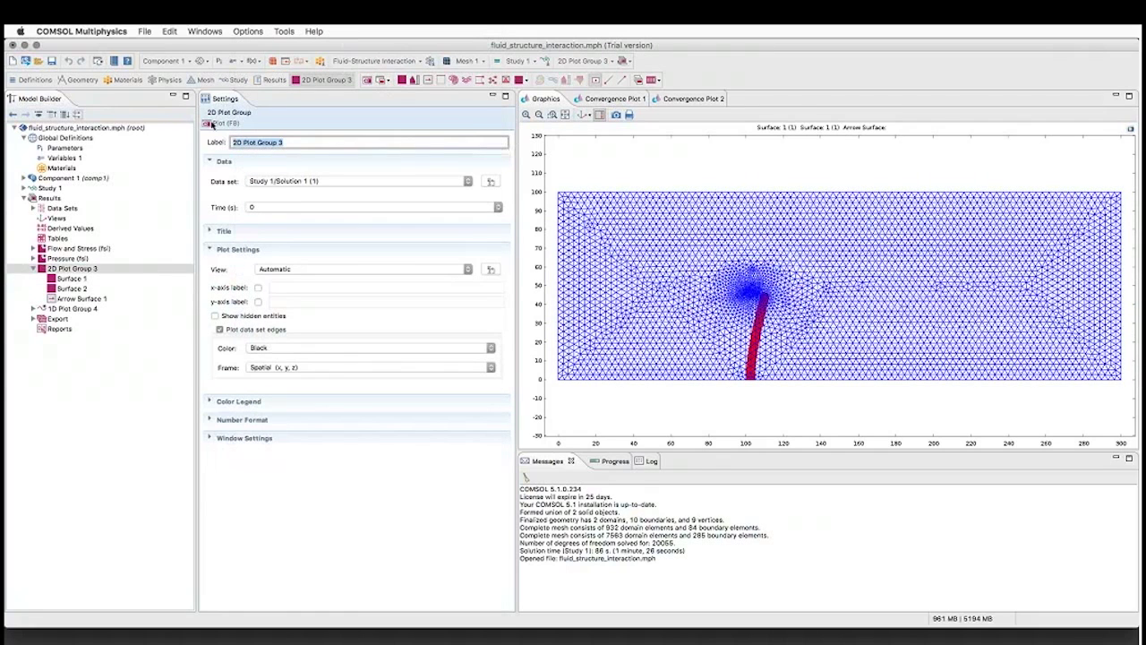
Step: Set the time of Surface 2 in 2D Plot Group 3 to 0 s and plot it
{"action": "left_click", "coordinate": [143, 285]}
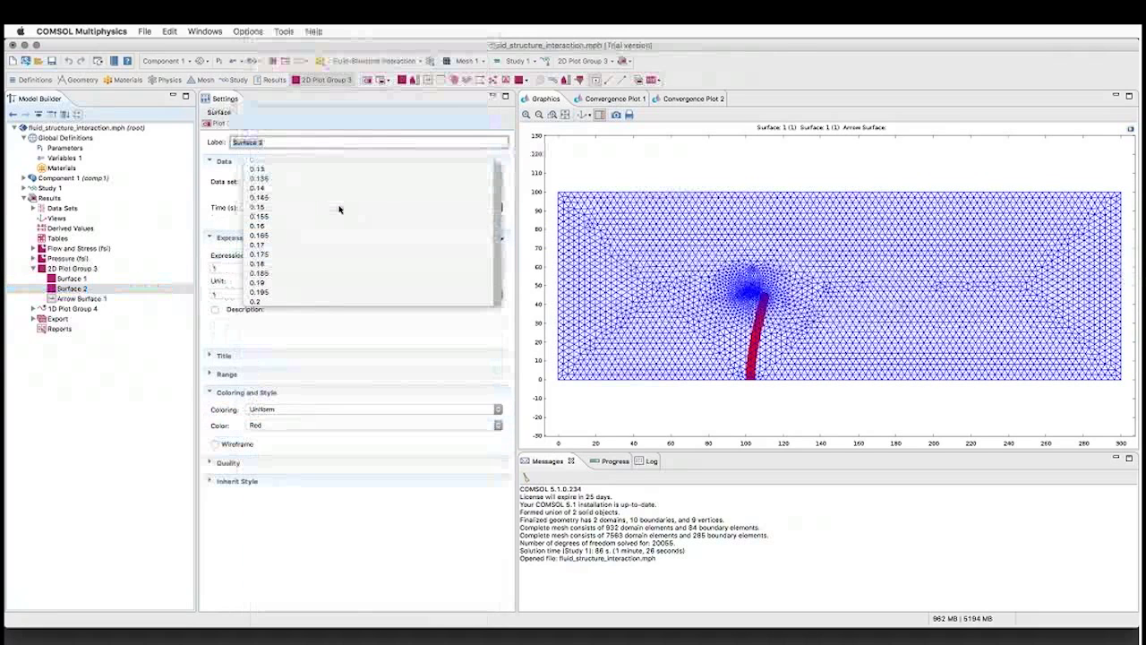
{"action": "left_click", "coordinate": [339, 209]}
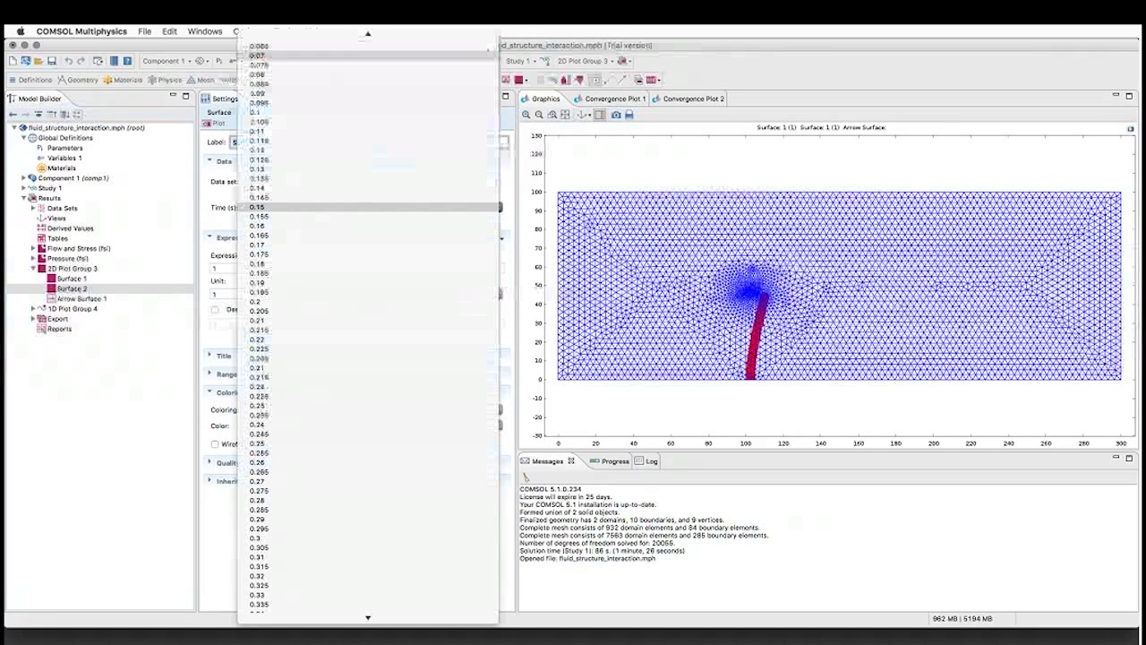
{"action": "left_click", "coordinate": [332, 38]}
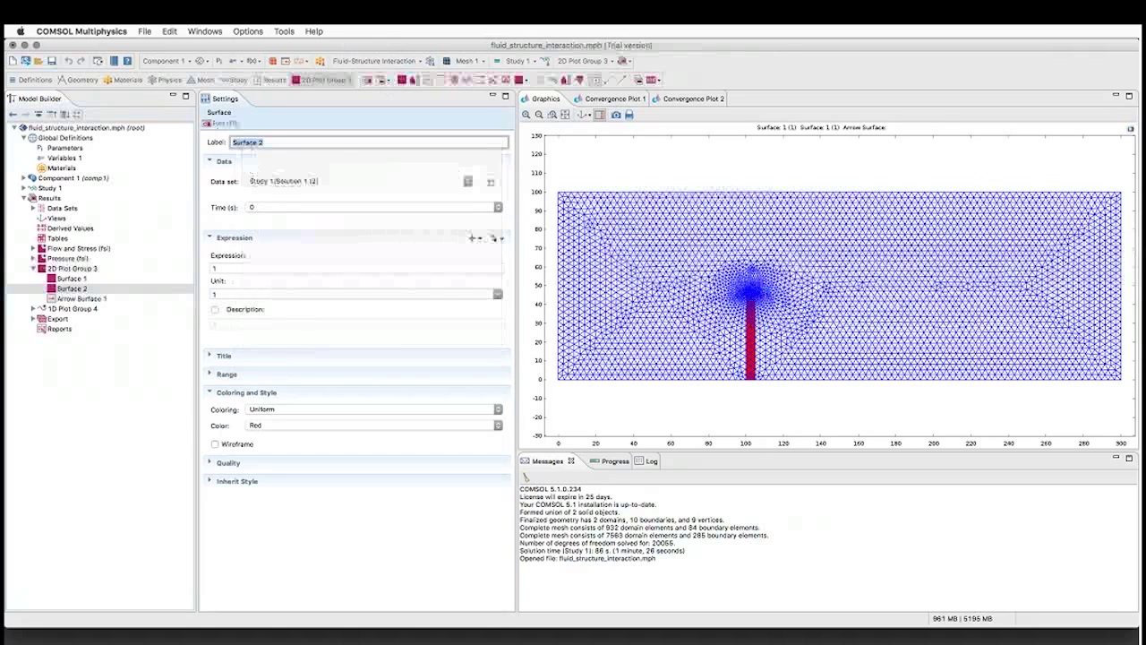
Step: Try a time of 0.015 s for Surface 2, and set it to 0.15 s and replot
{"action": "left_click", "coordinate": [287, 207]}
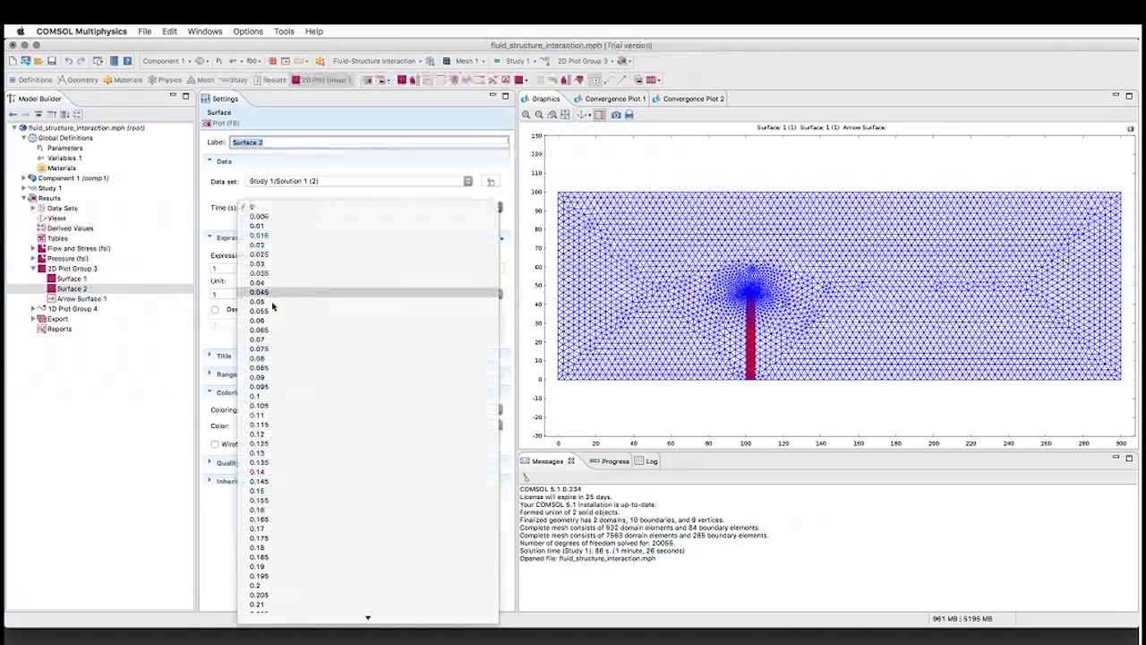
{"action": "left_click", "coordinate": [260, 236]}
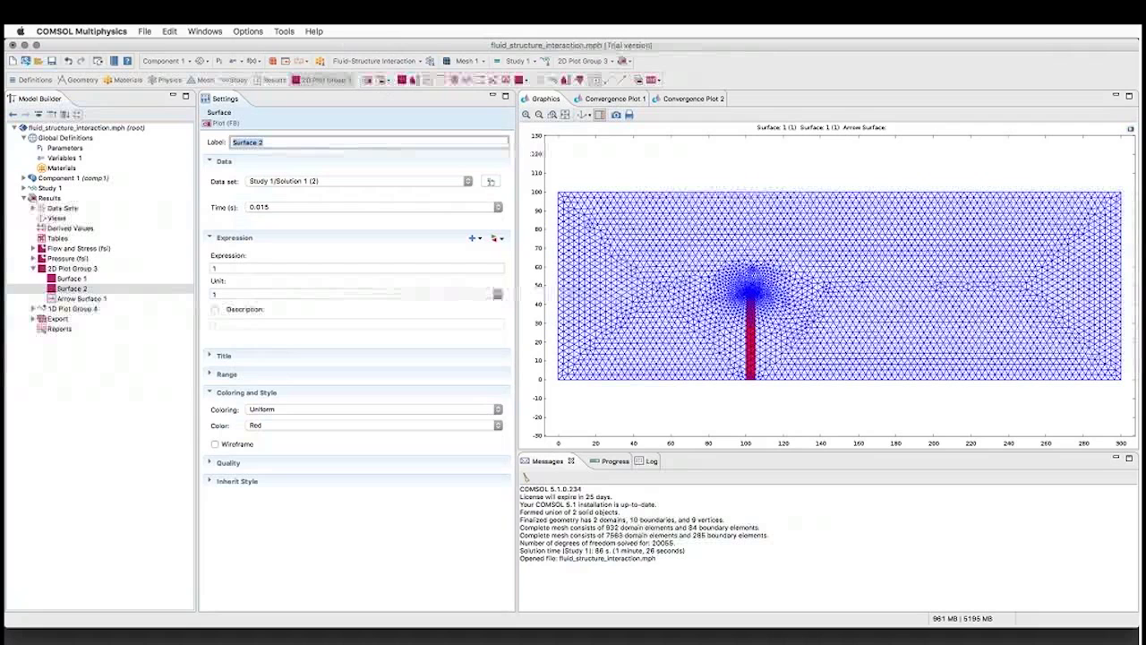
{"action": "left_click", "coordinate": [269, 206]}
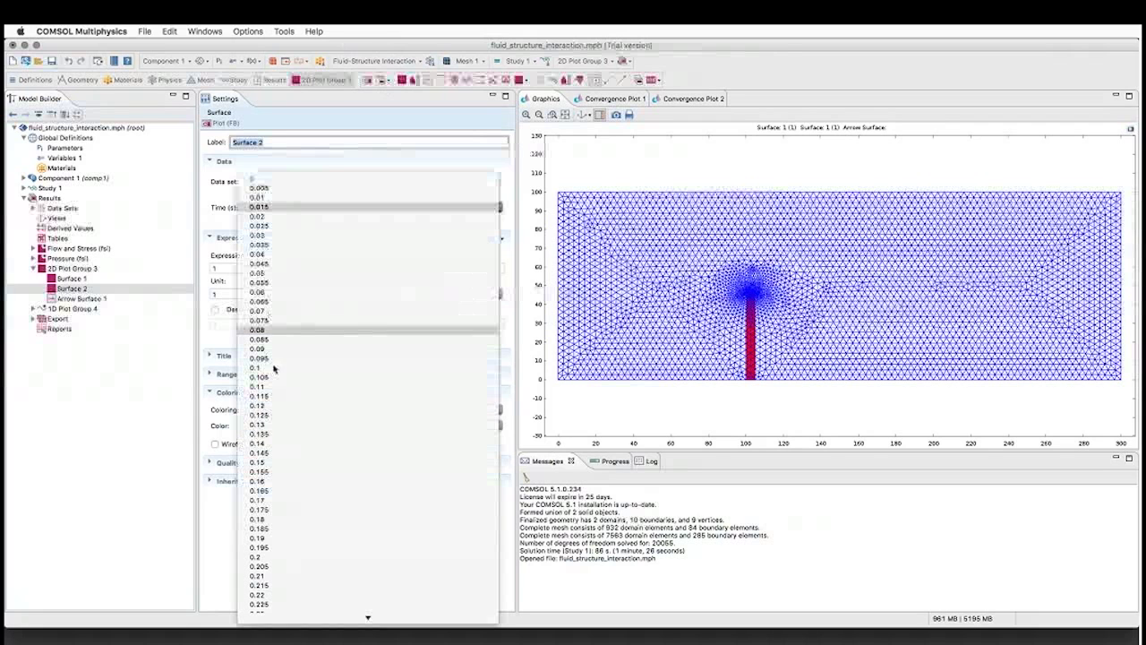
{"action": "left_click", "coordinate": [258, 342]}
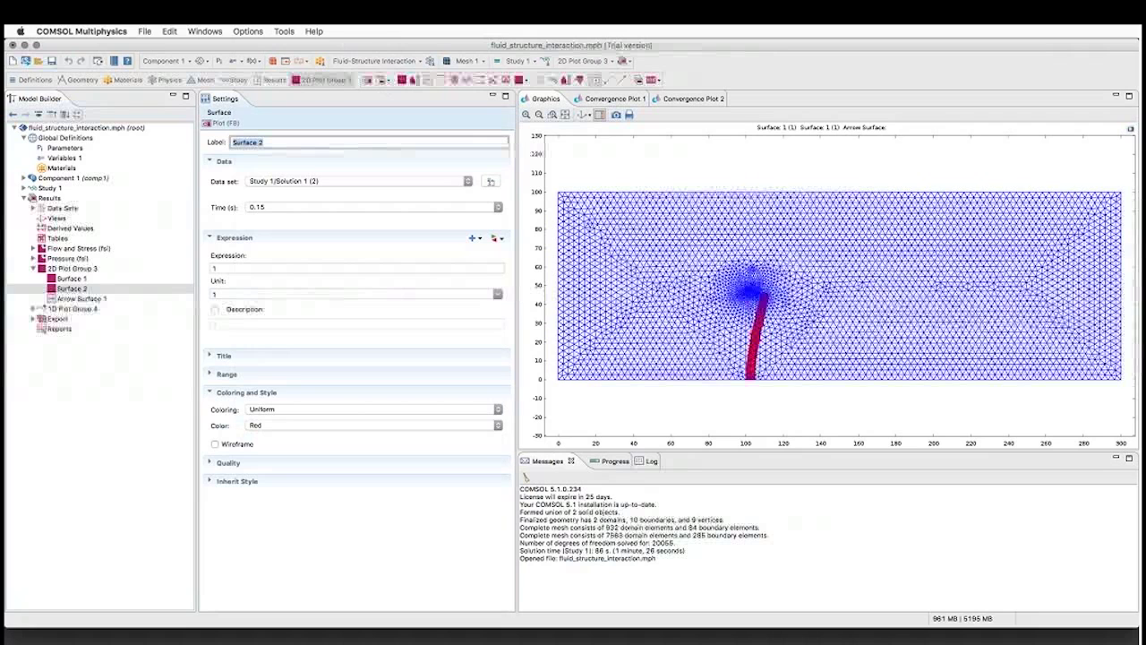
Step: Set the time of 2D Plot Group 3 to 0.15 s and plot the deformed mesh
{"action": "left_click", "coordinate": [78, 269]}
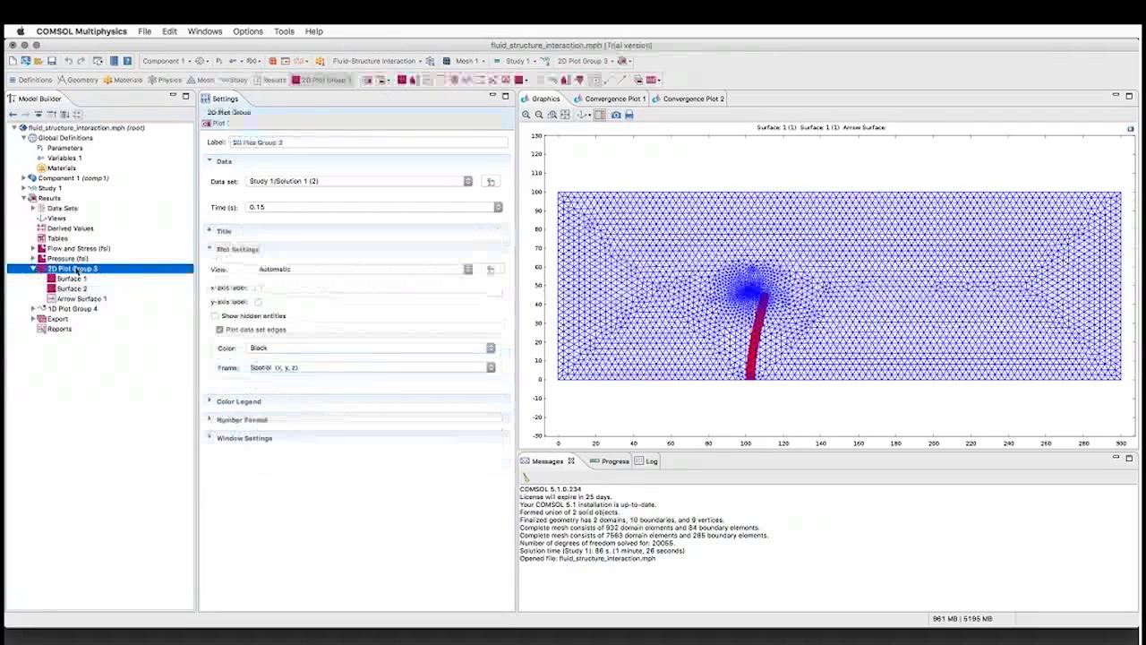
{"action": "left_click", "coordinate": [264, 207]}
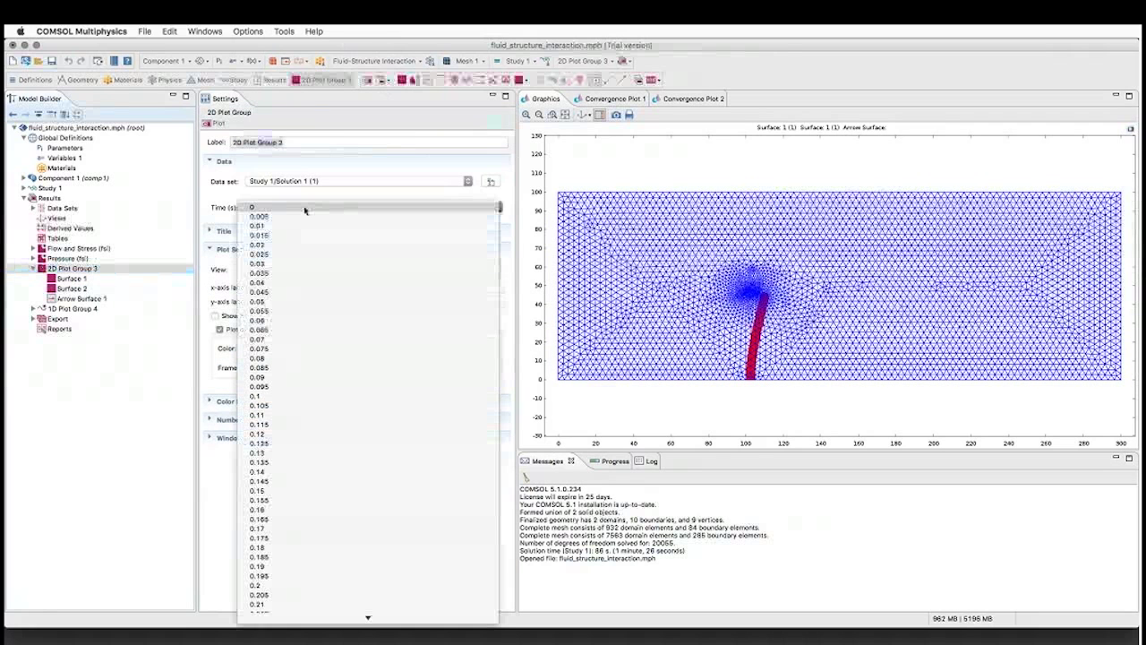
{"action": "left_click", "coordinate": [259, 491]}
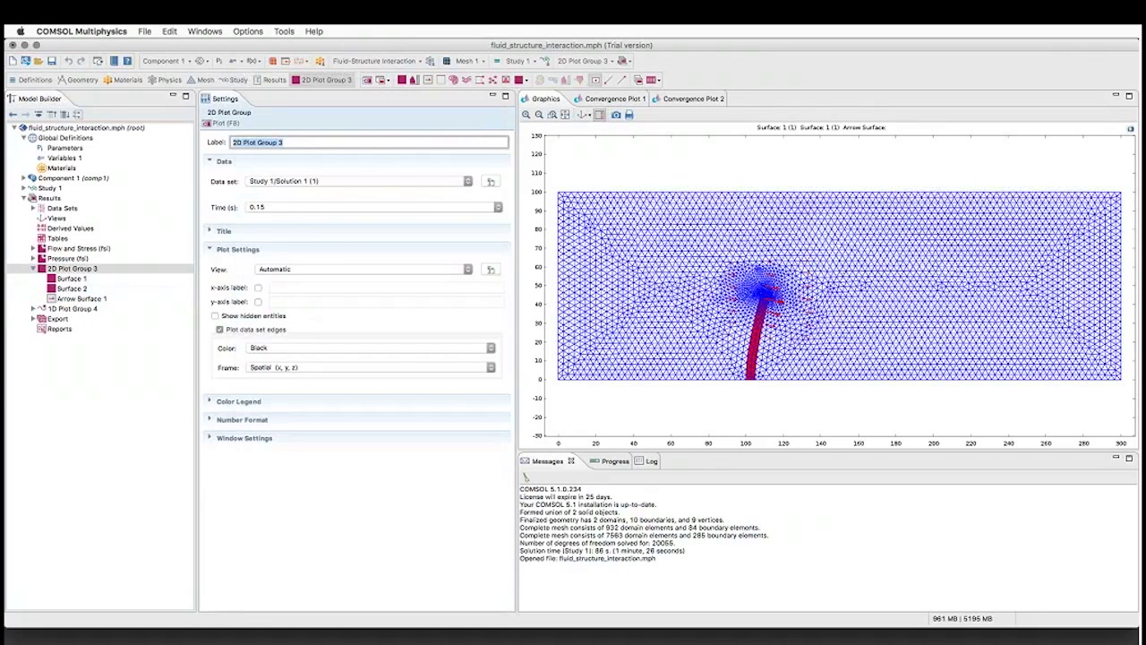
Step: Examine the deformed mesh and the arrows around the bent obstacle and its tip up close
{"action": "left_click", "coordinate": [527, 114]}
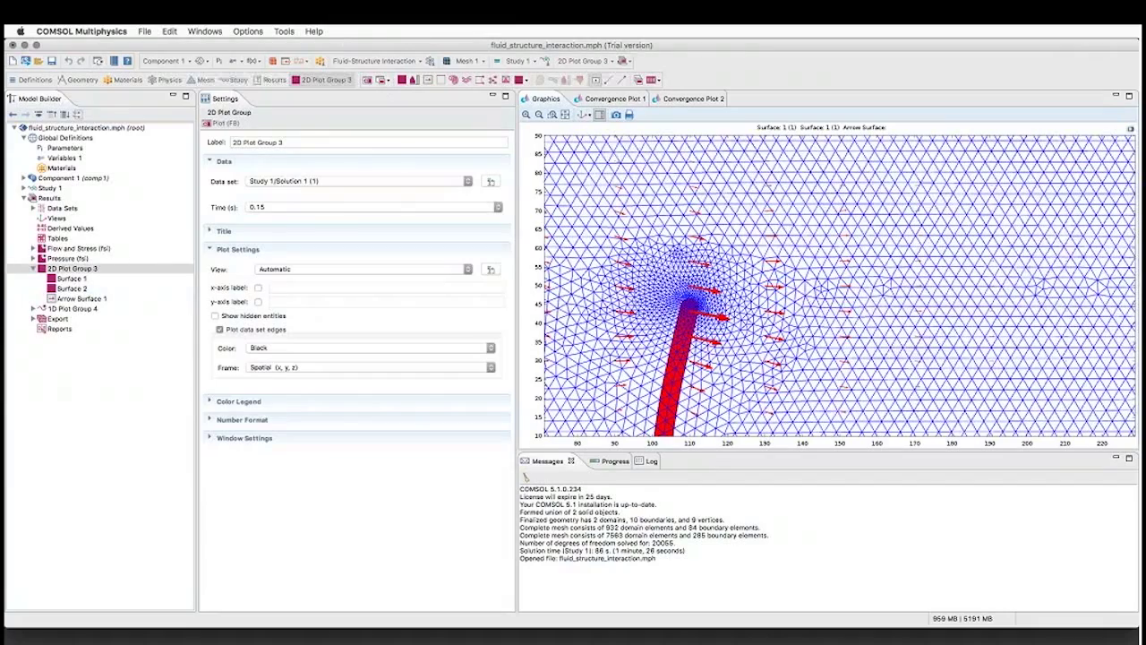
{"action": "right_click_drag", "start_coordinate": [762, 381], "coordinate": [834, 327]}
{"action": "right_click_drag", "start_coordinate": [850, 263], "coordinate": [909, 294]}
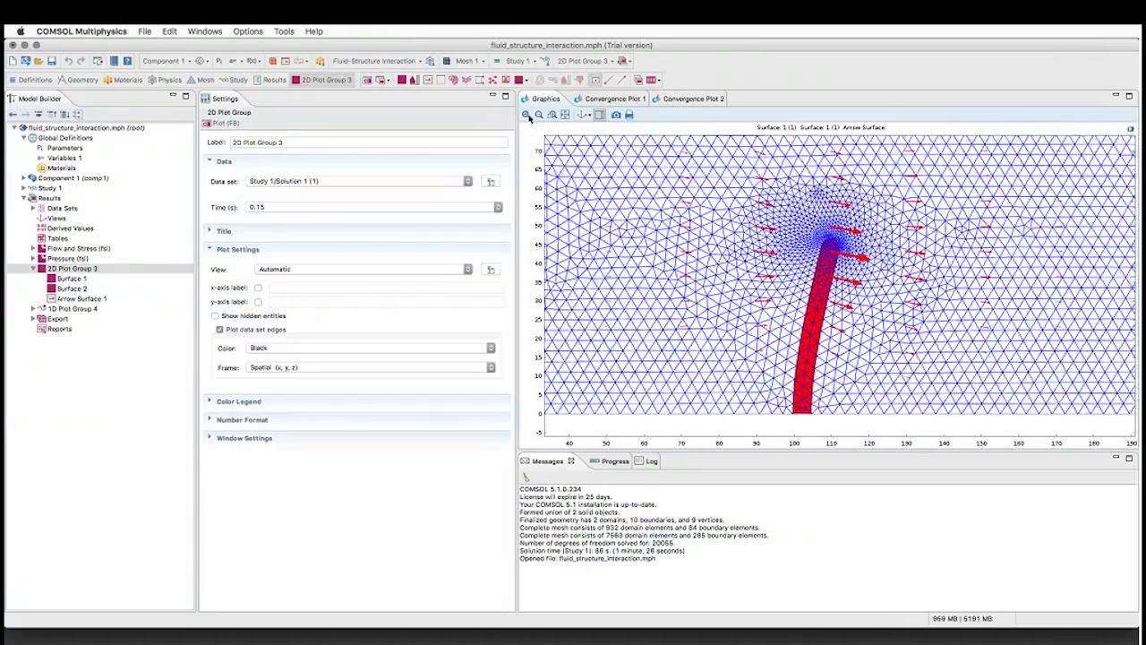
{"action": "left_click", "coordinate": [527, 115]}
{"action": "right_click_drag", "start_coordinate": [784, 261], "coordinate": [757, 230]}
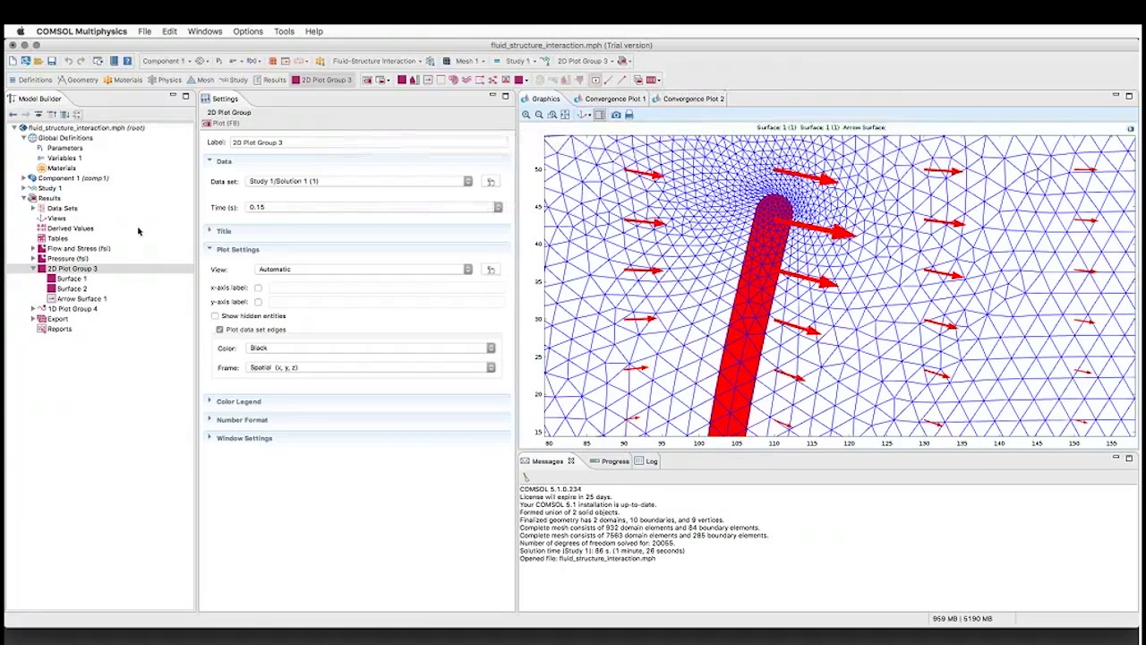
Step: Show the Animation 1 export with the whole channel in view, play it, and enlarge the plot area
{"action": "left_click", "coordinate": [34, 319]}
{"action": "left_click", "coordinate": [59, 329]}
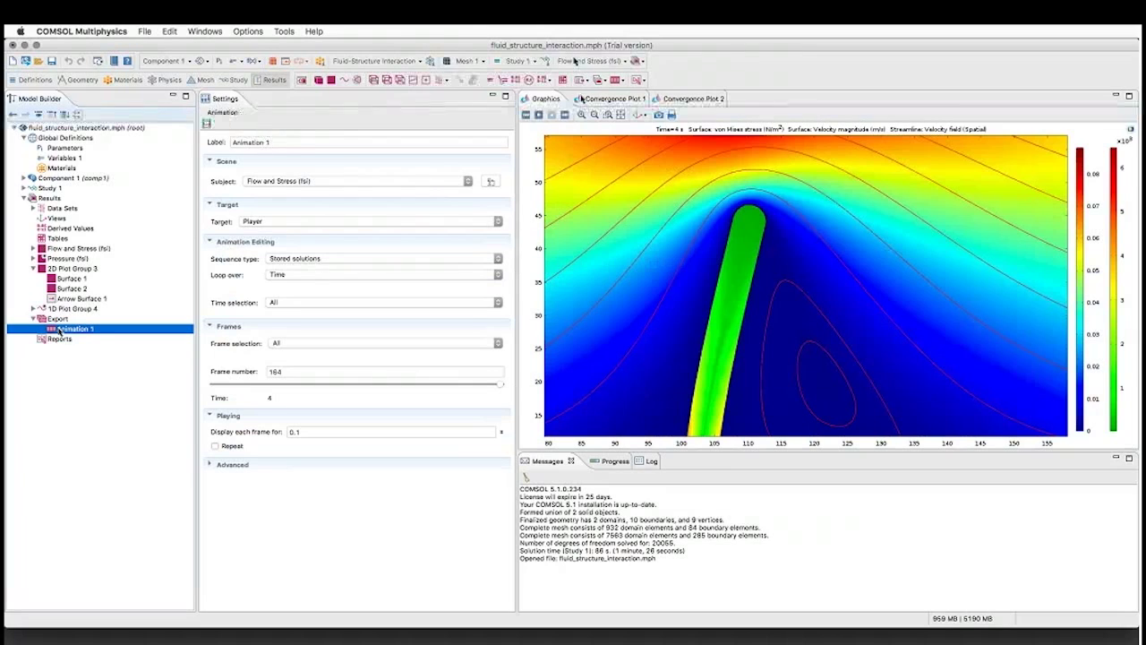
{"action": "left_click", "coordinate": [621, 114]}
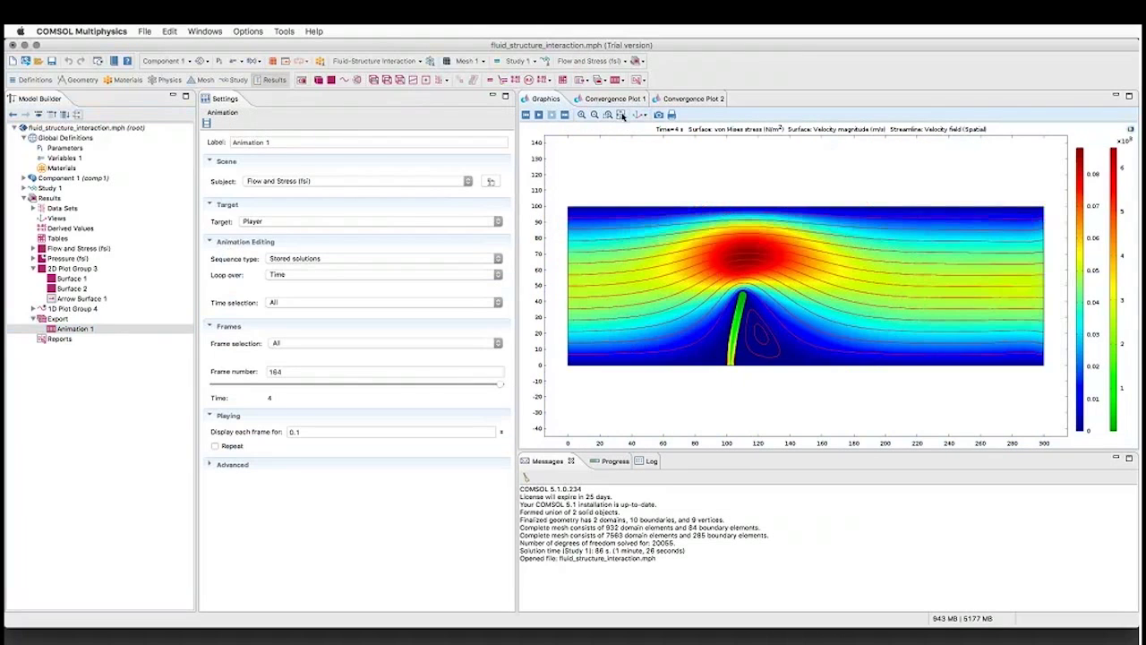
{"action": "left_click", "coordinate": [538, 116]}
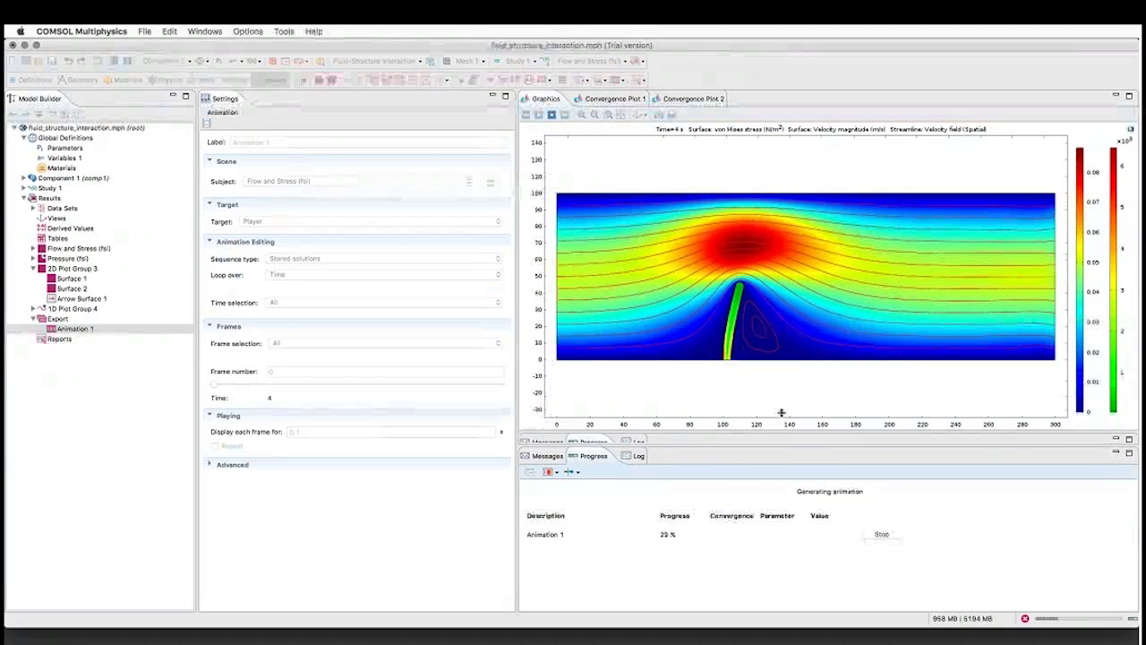
{"action": "left_click_drag", "start_coordinate": [781, 450], "coordinate": [781, 417]}
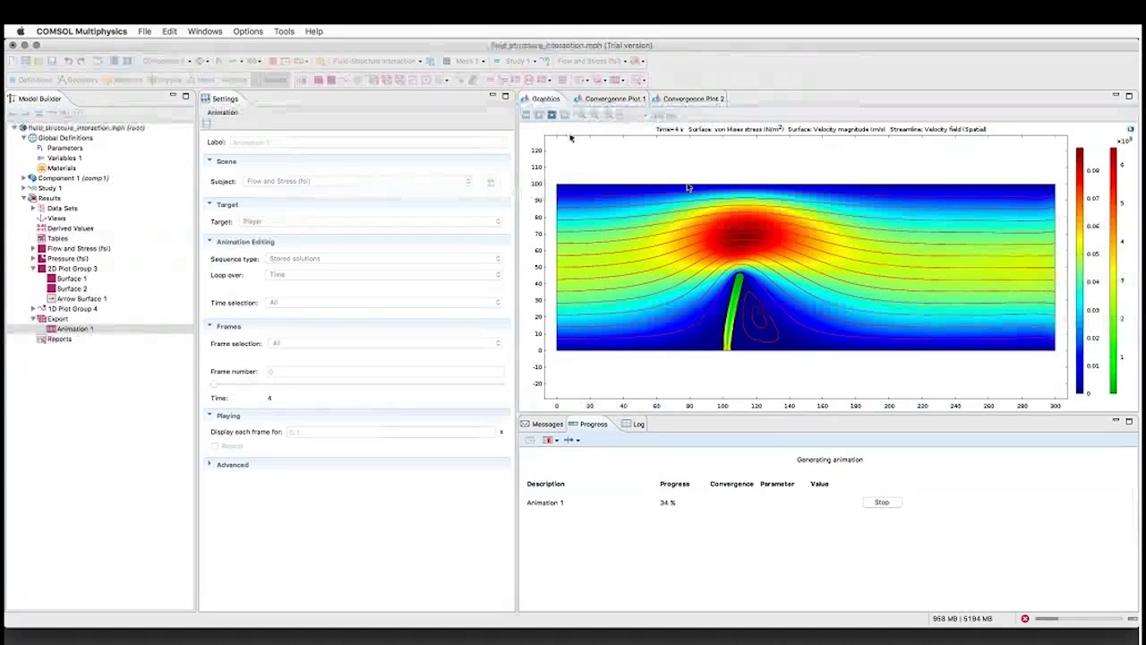